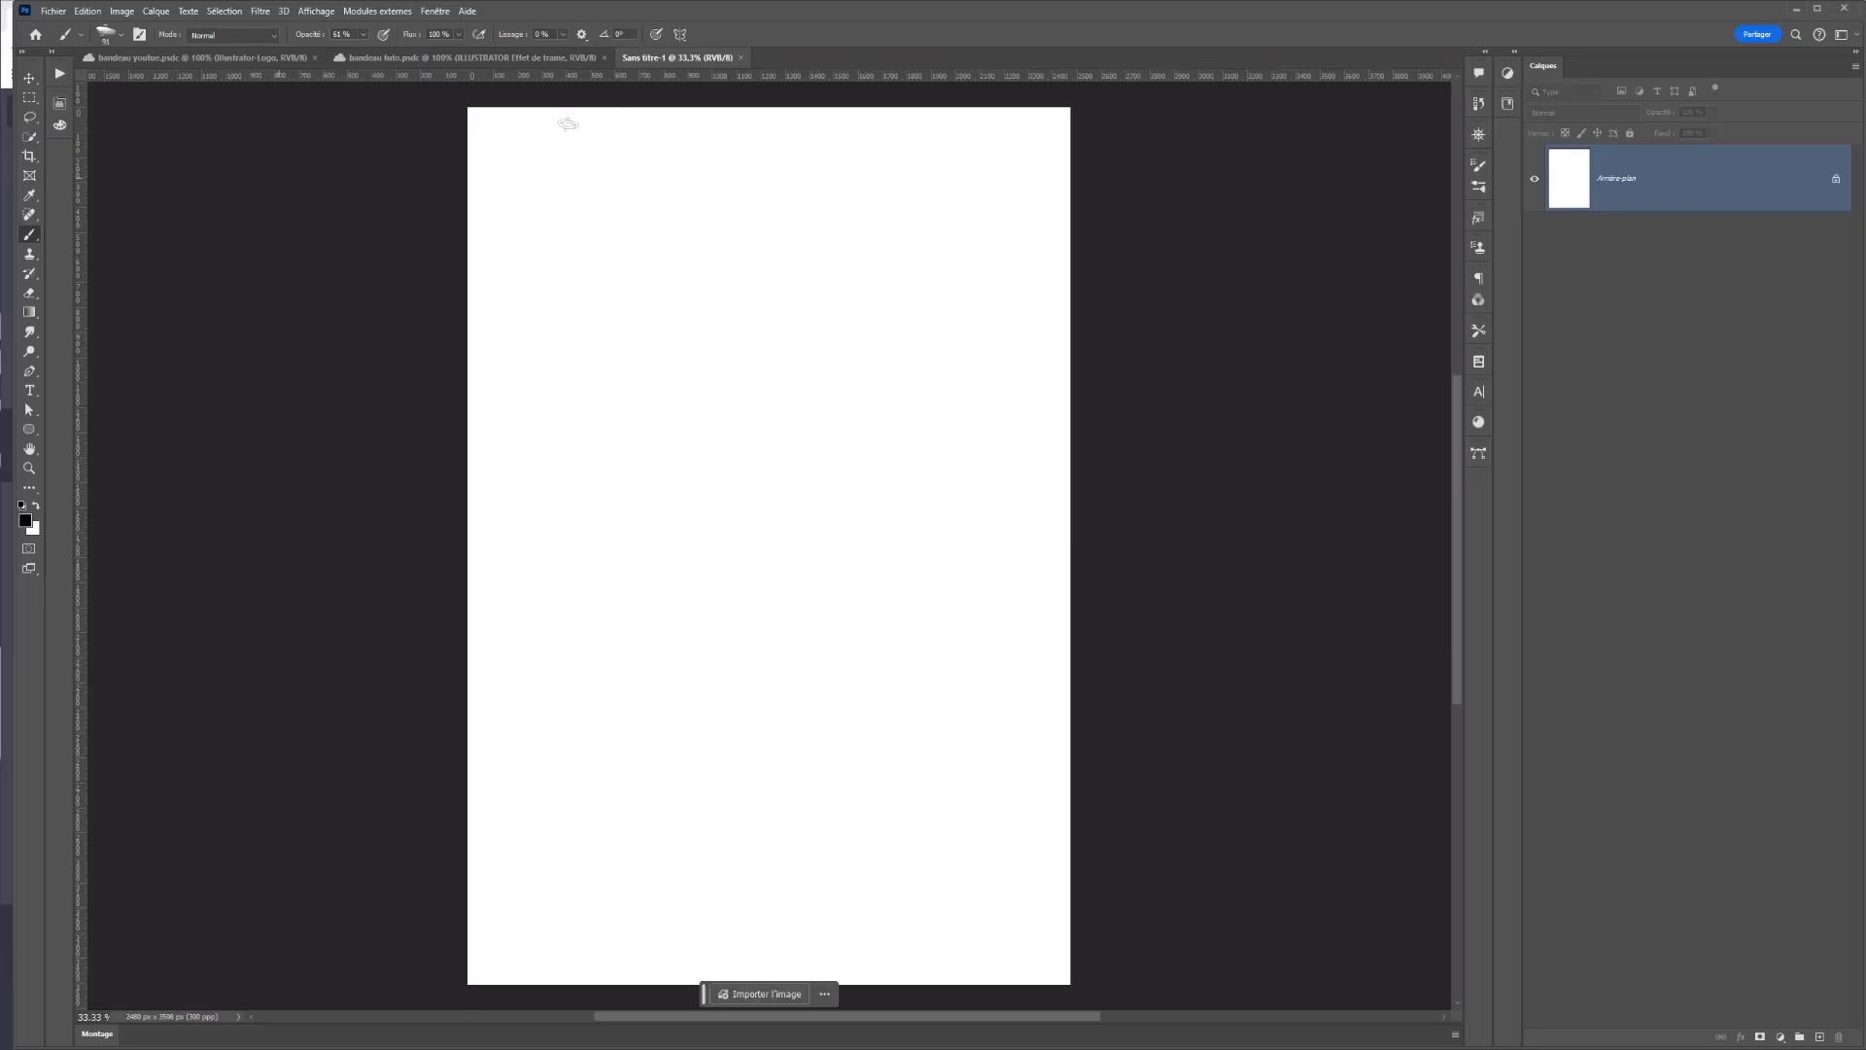
- Add a light sky blue (#84BED4) solid colour fill layer covering the canvas
key("alt+Tab")
key("alt+Tab")
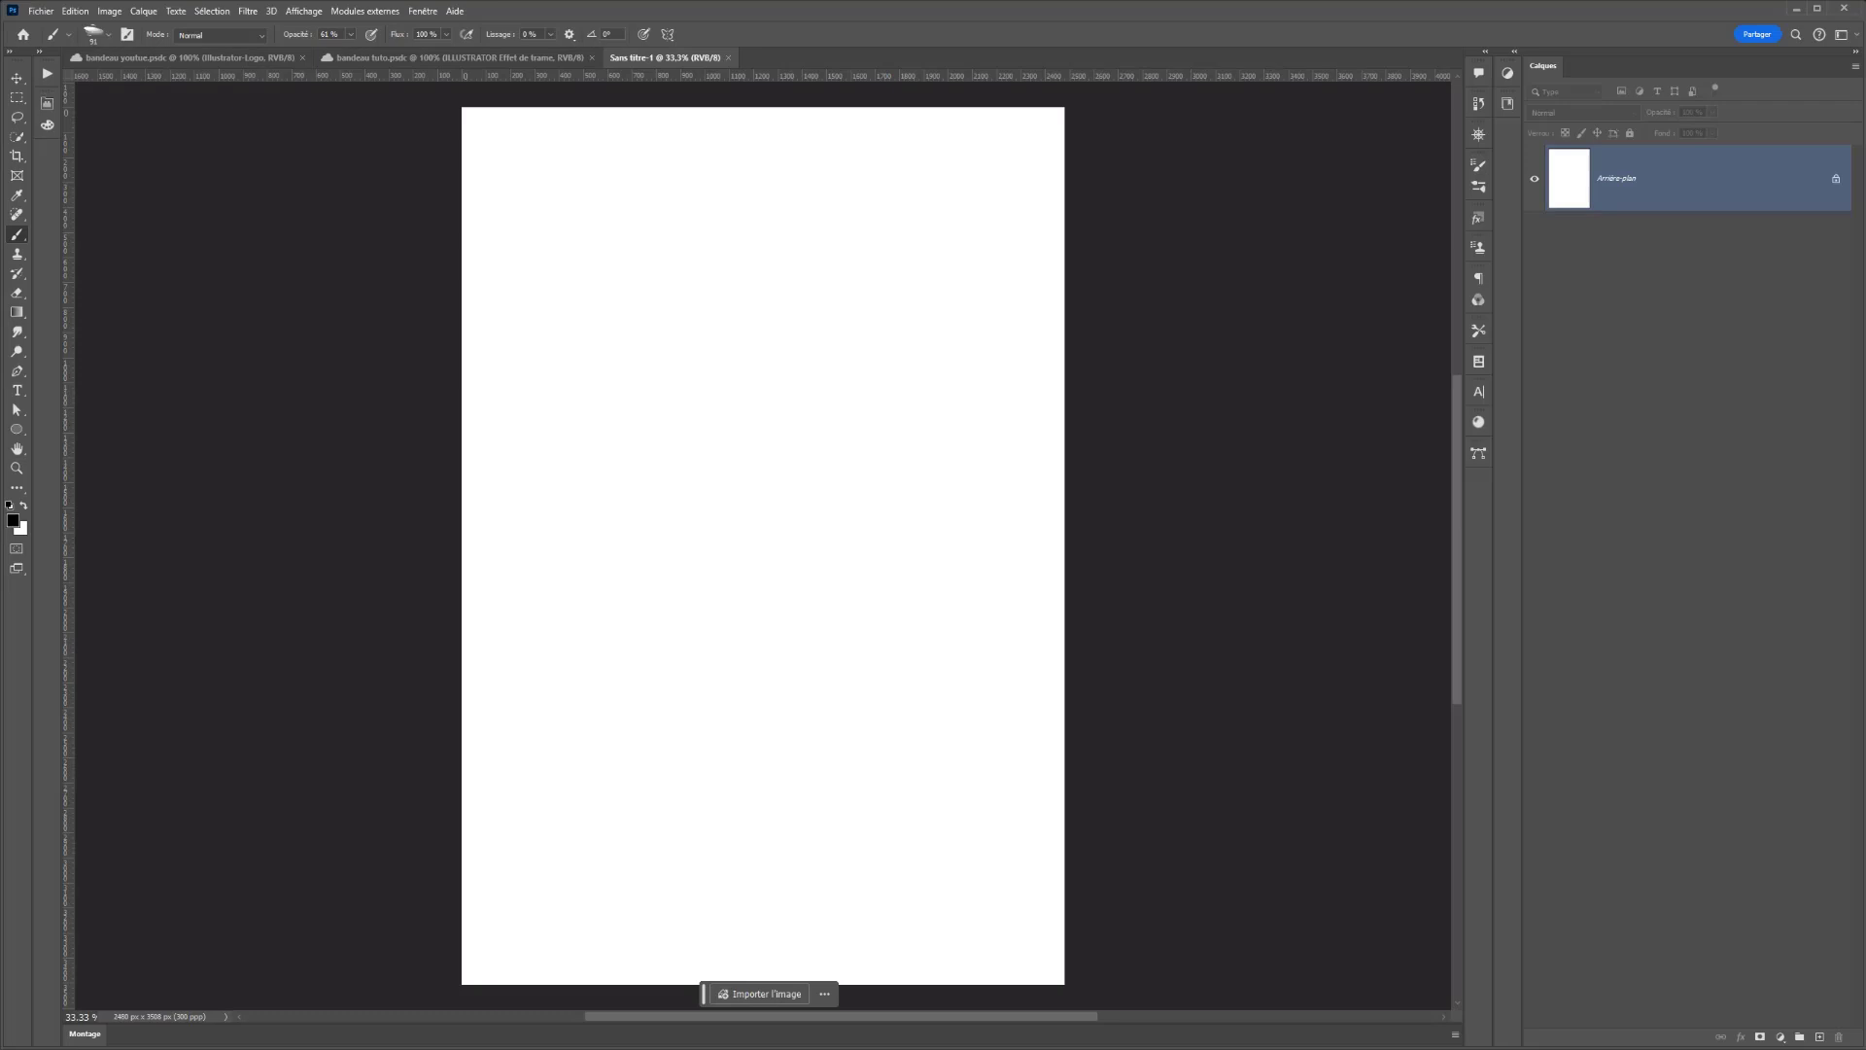
left_click(1779, 1036)
left_click(1739, 777)
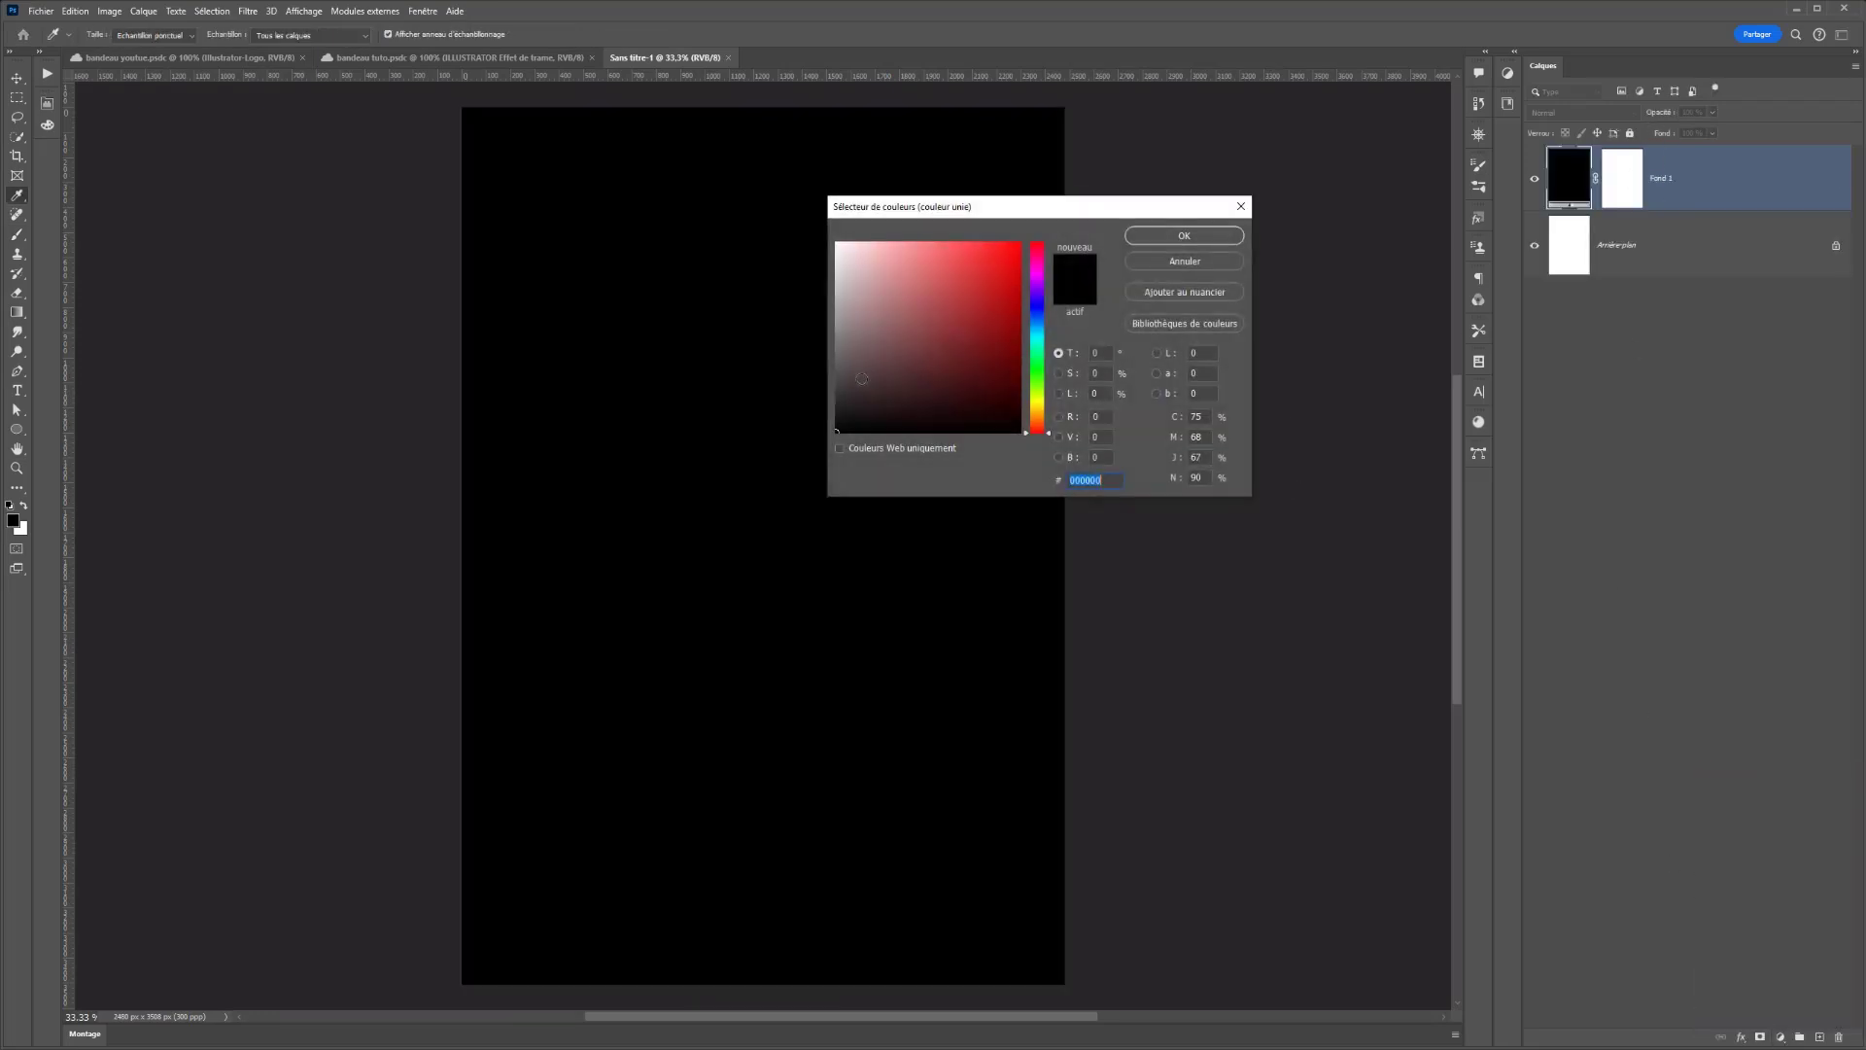
left_click(842, 315)
left_click(1039, 328)
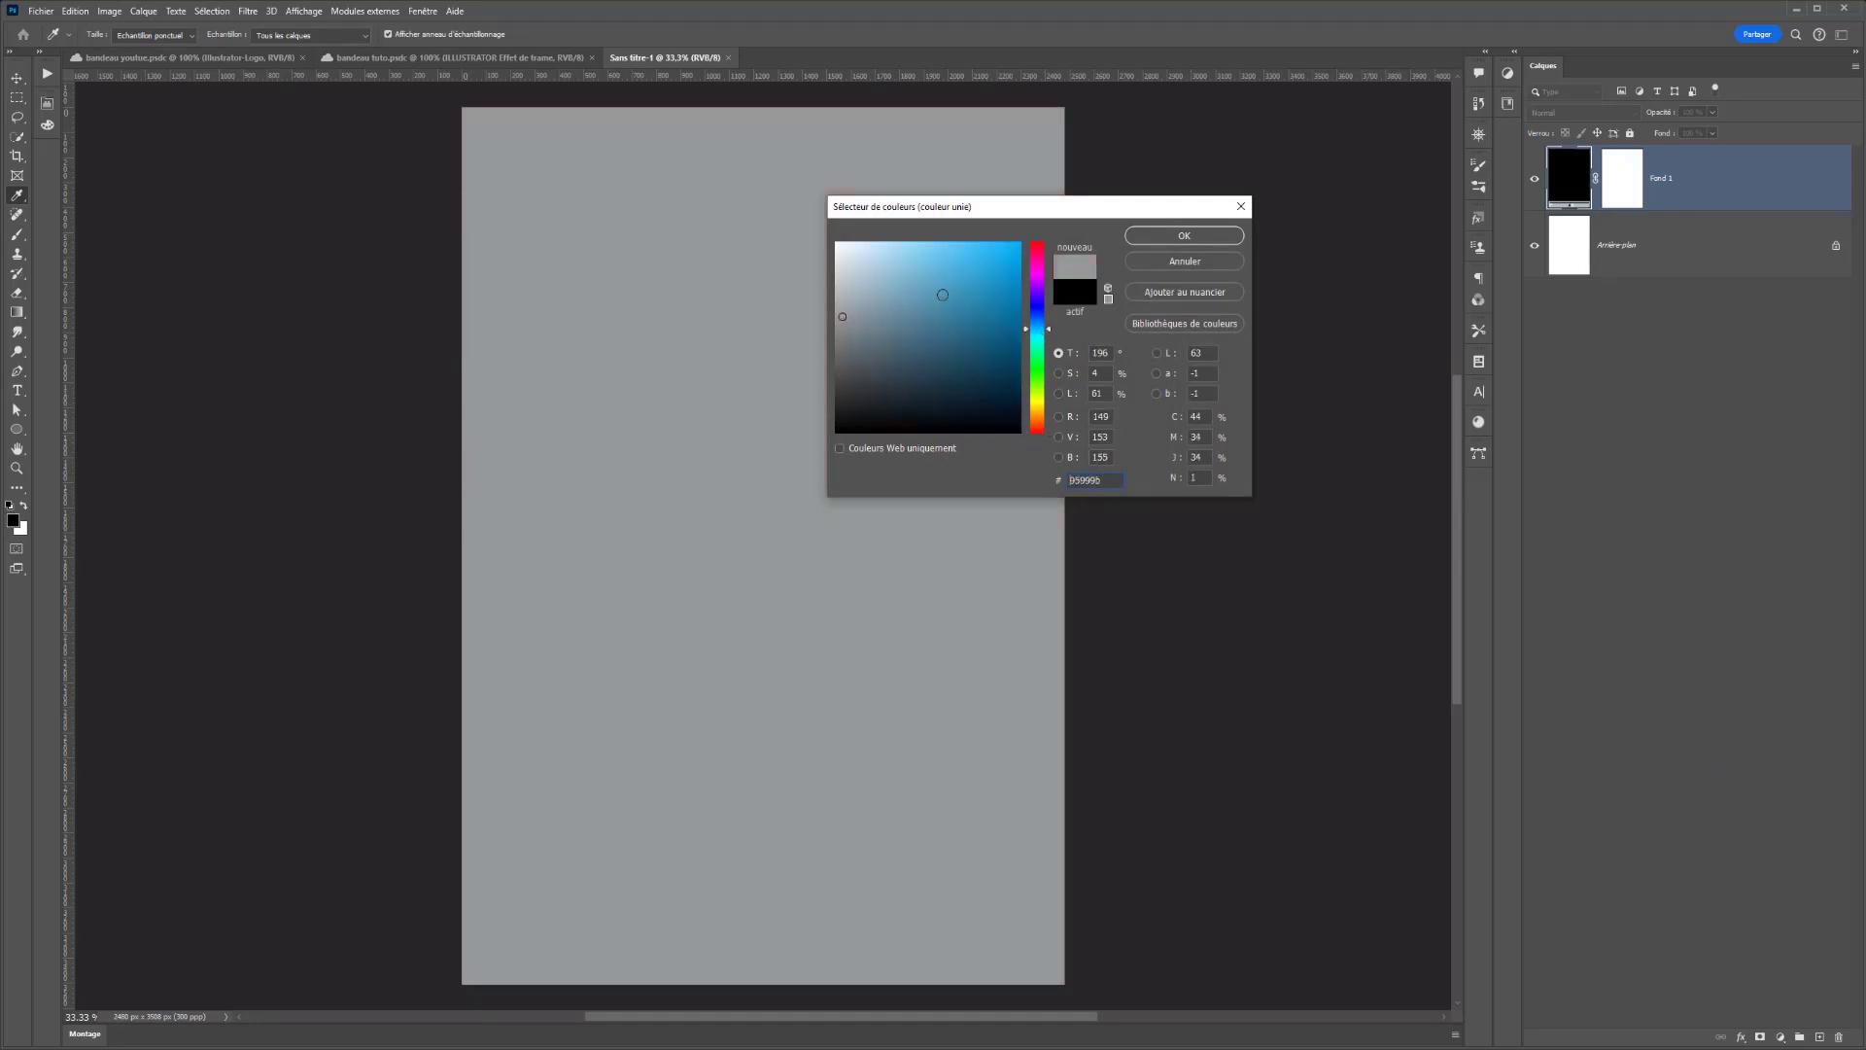
left_click_drag(908, 290, 911, 272)
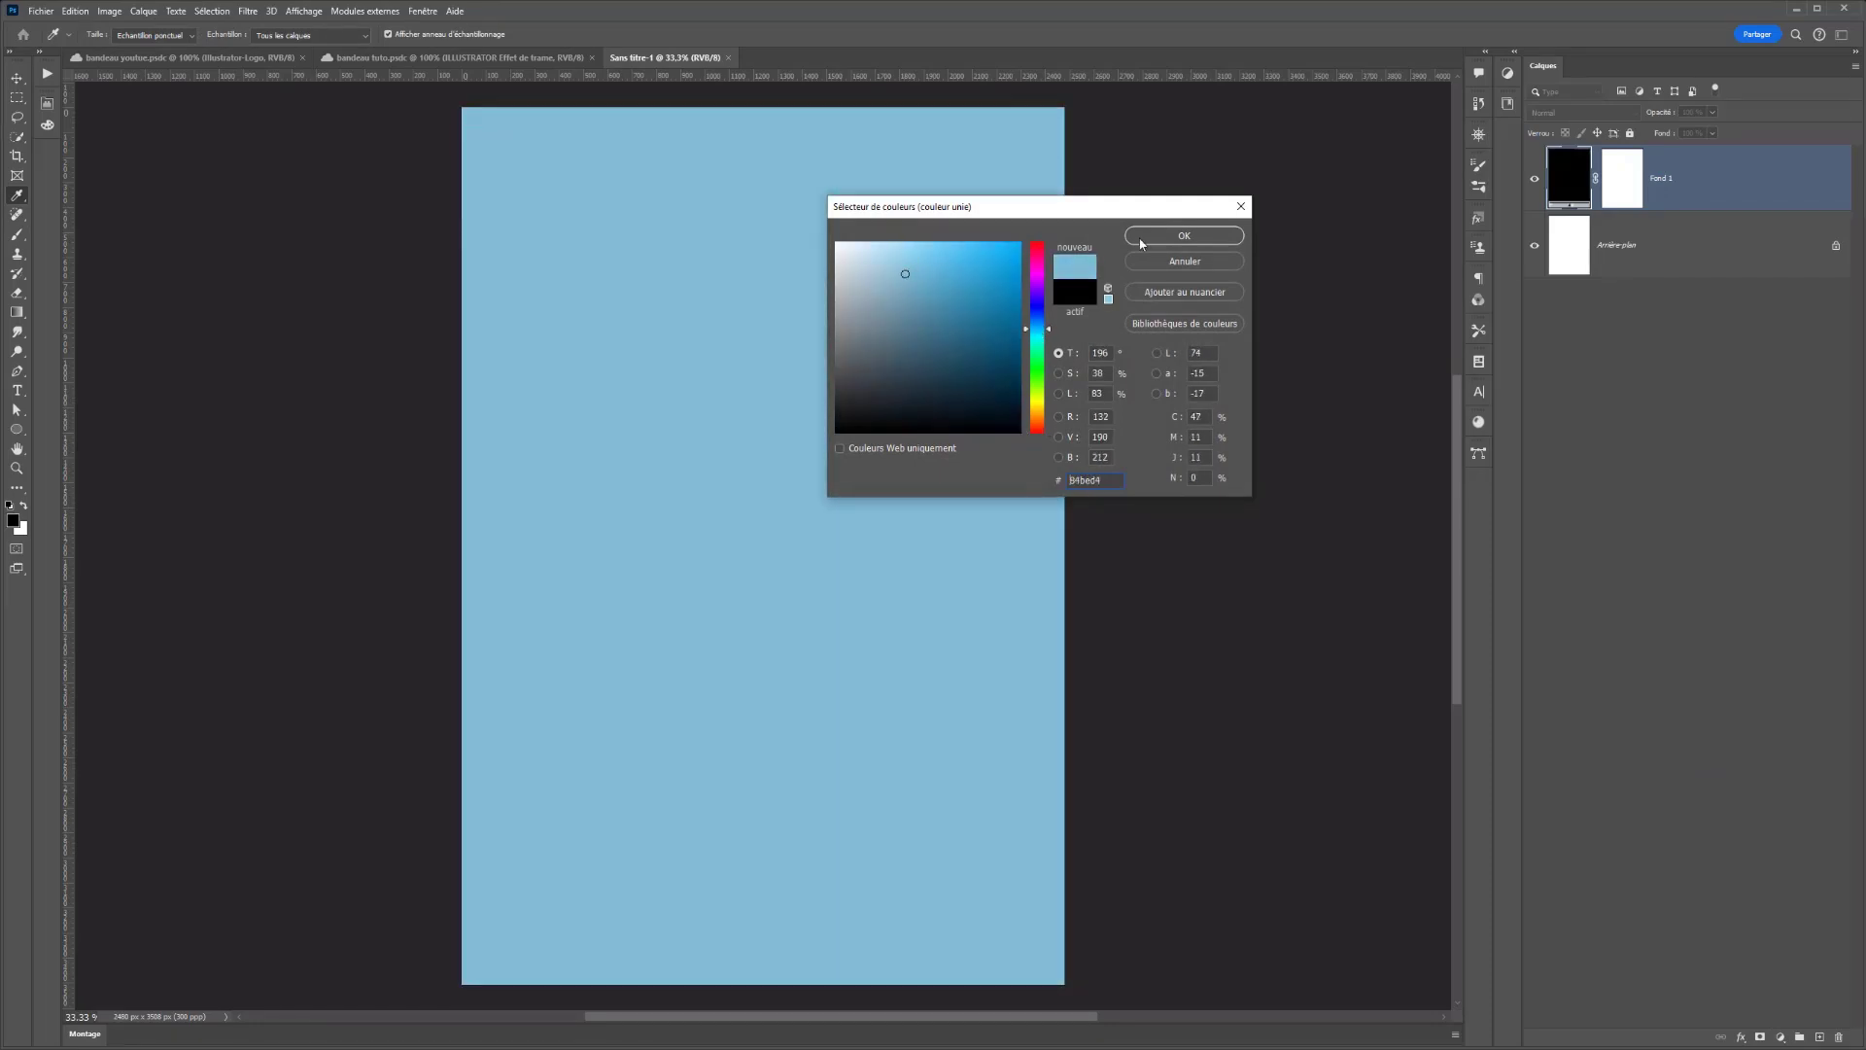
left_click(1183, 236)
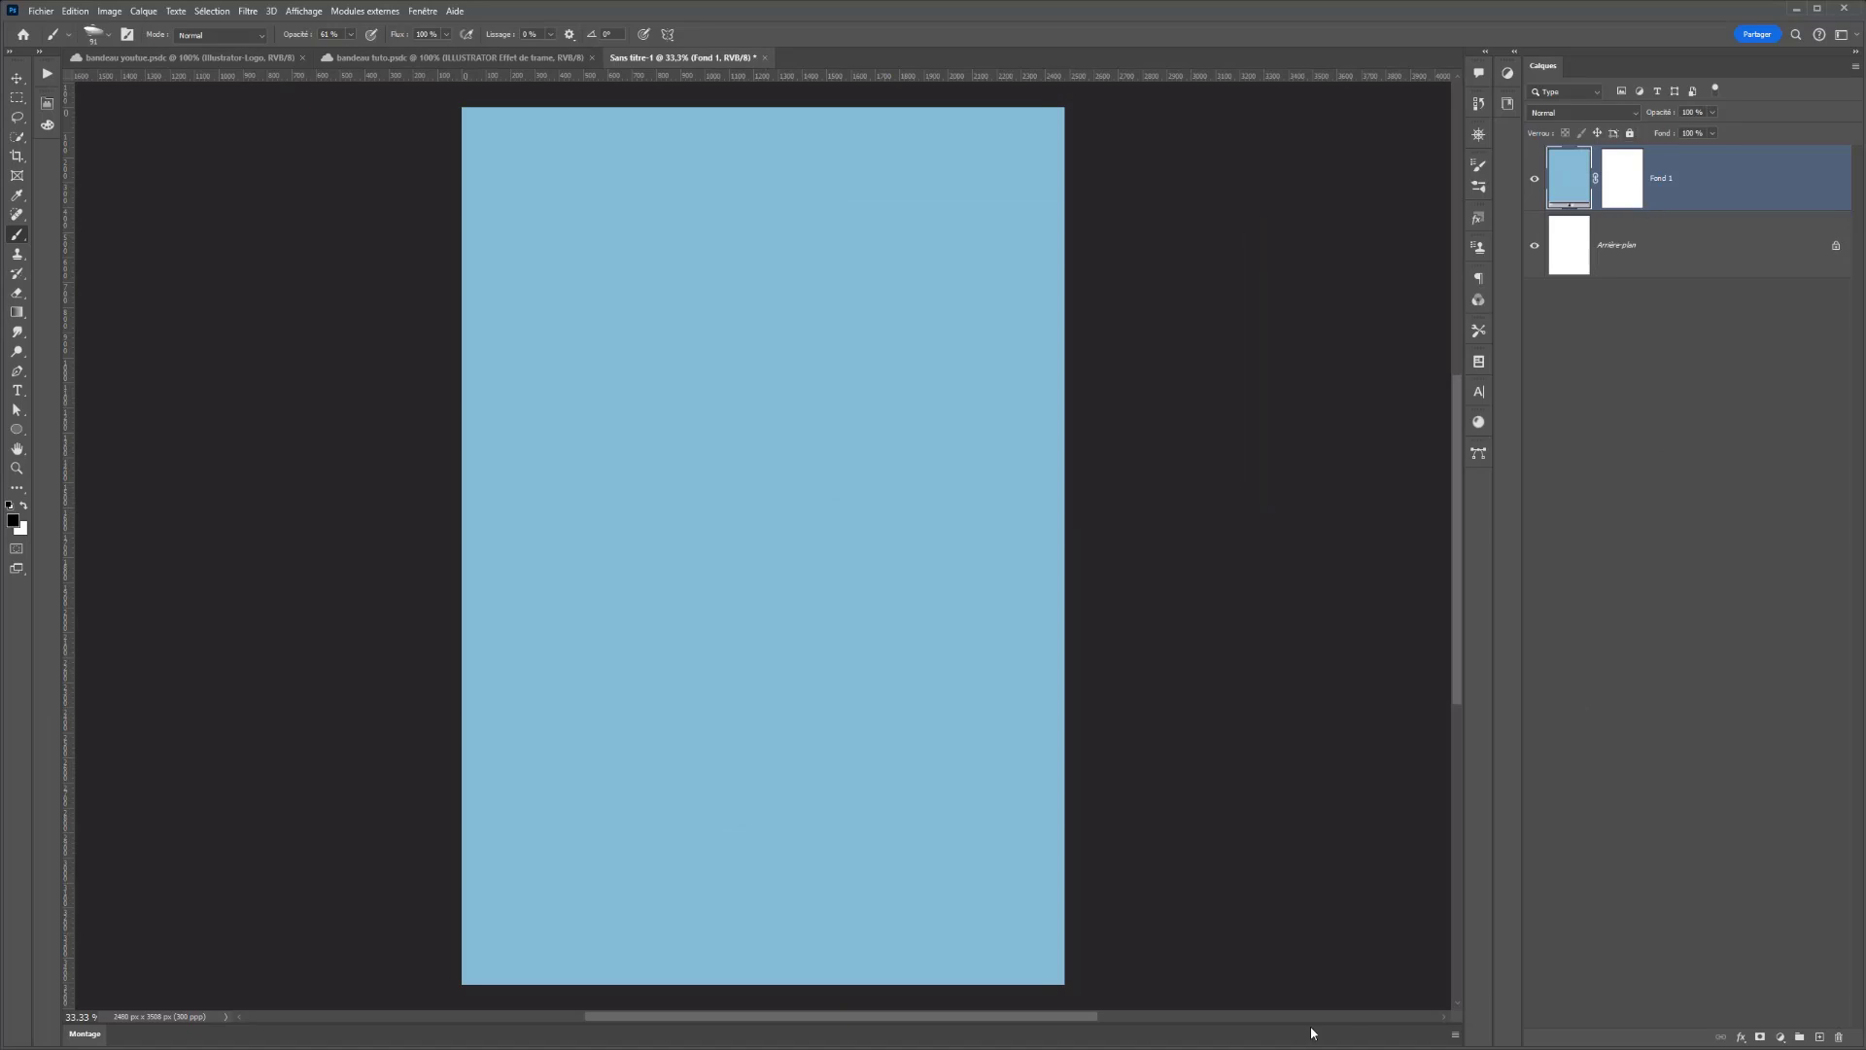
- Add an empty layer and lasso a jagged ridge outline closed along the bottom and sides
left_click(1819, 1036)
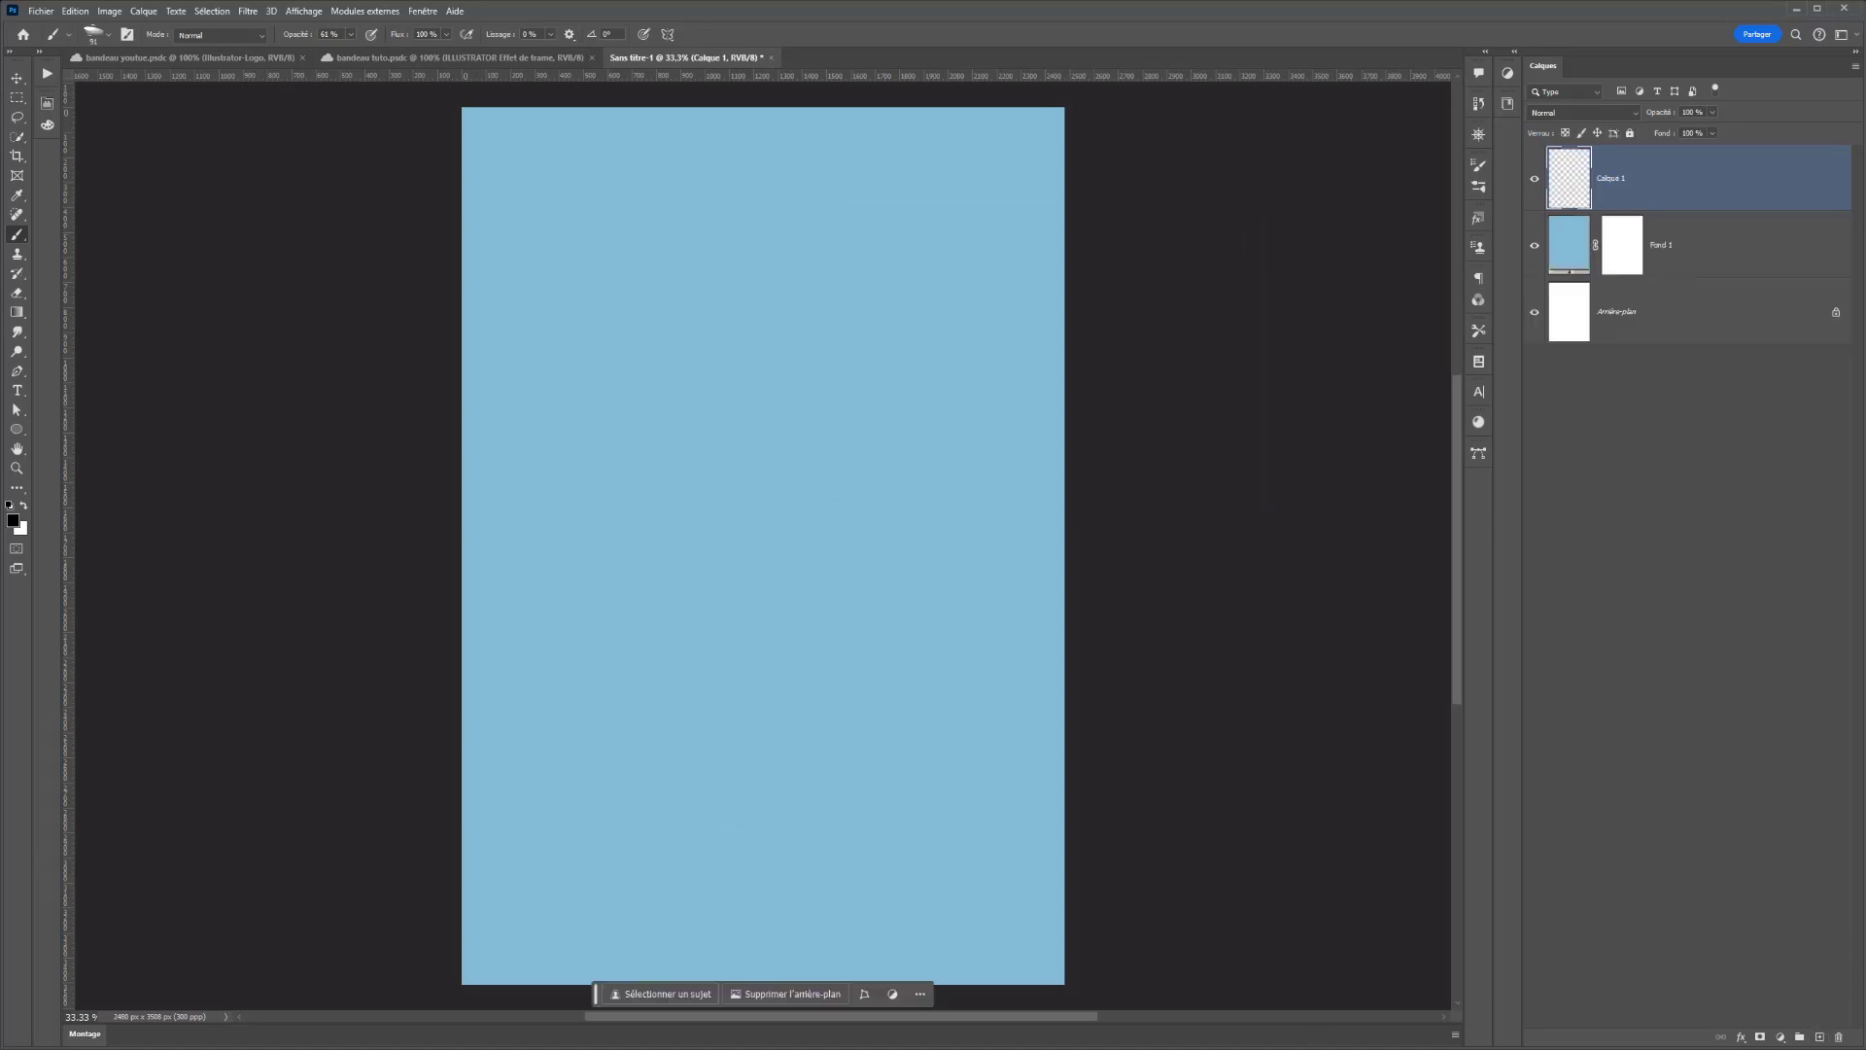
left_click(17, 117)
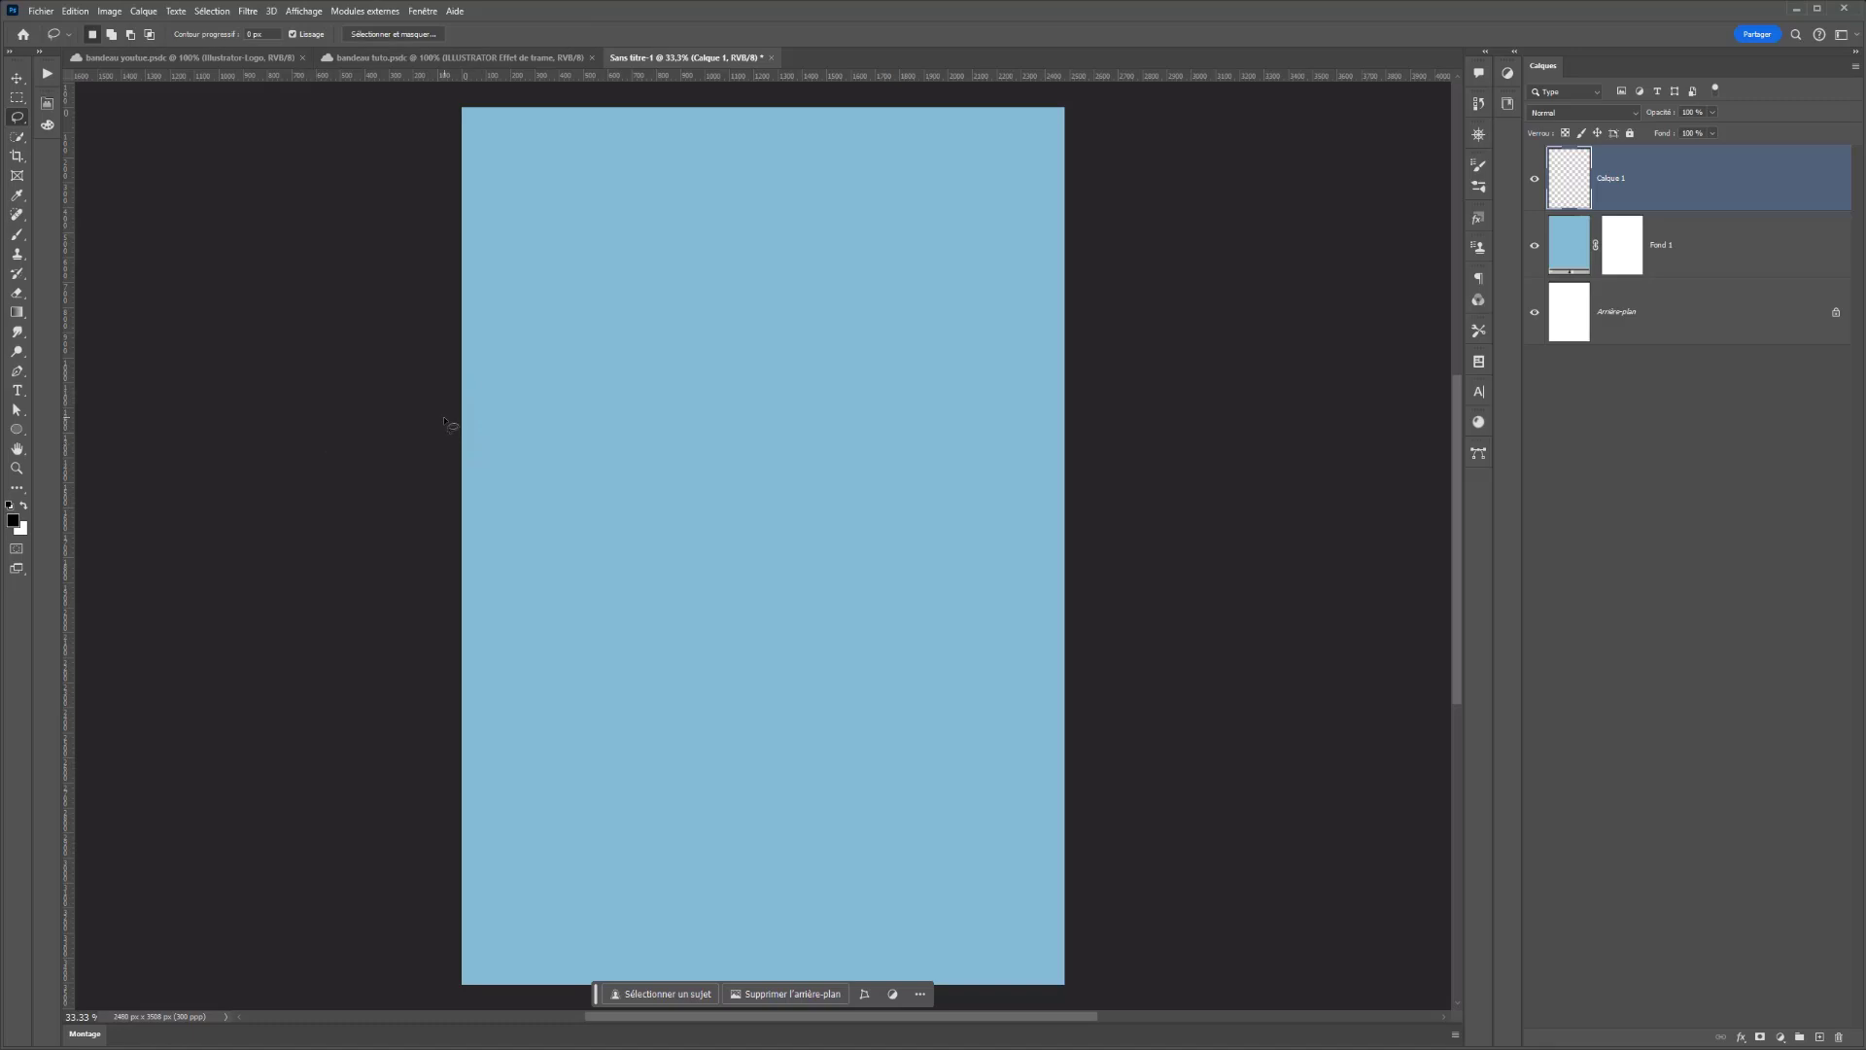
left_click_drag(449, 424, 452, 415)
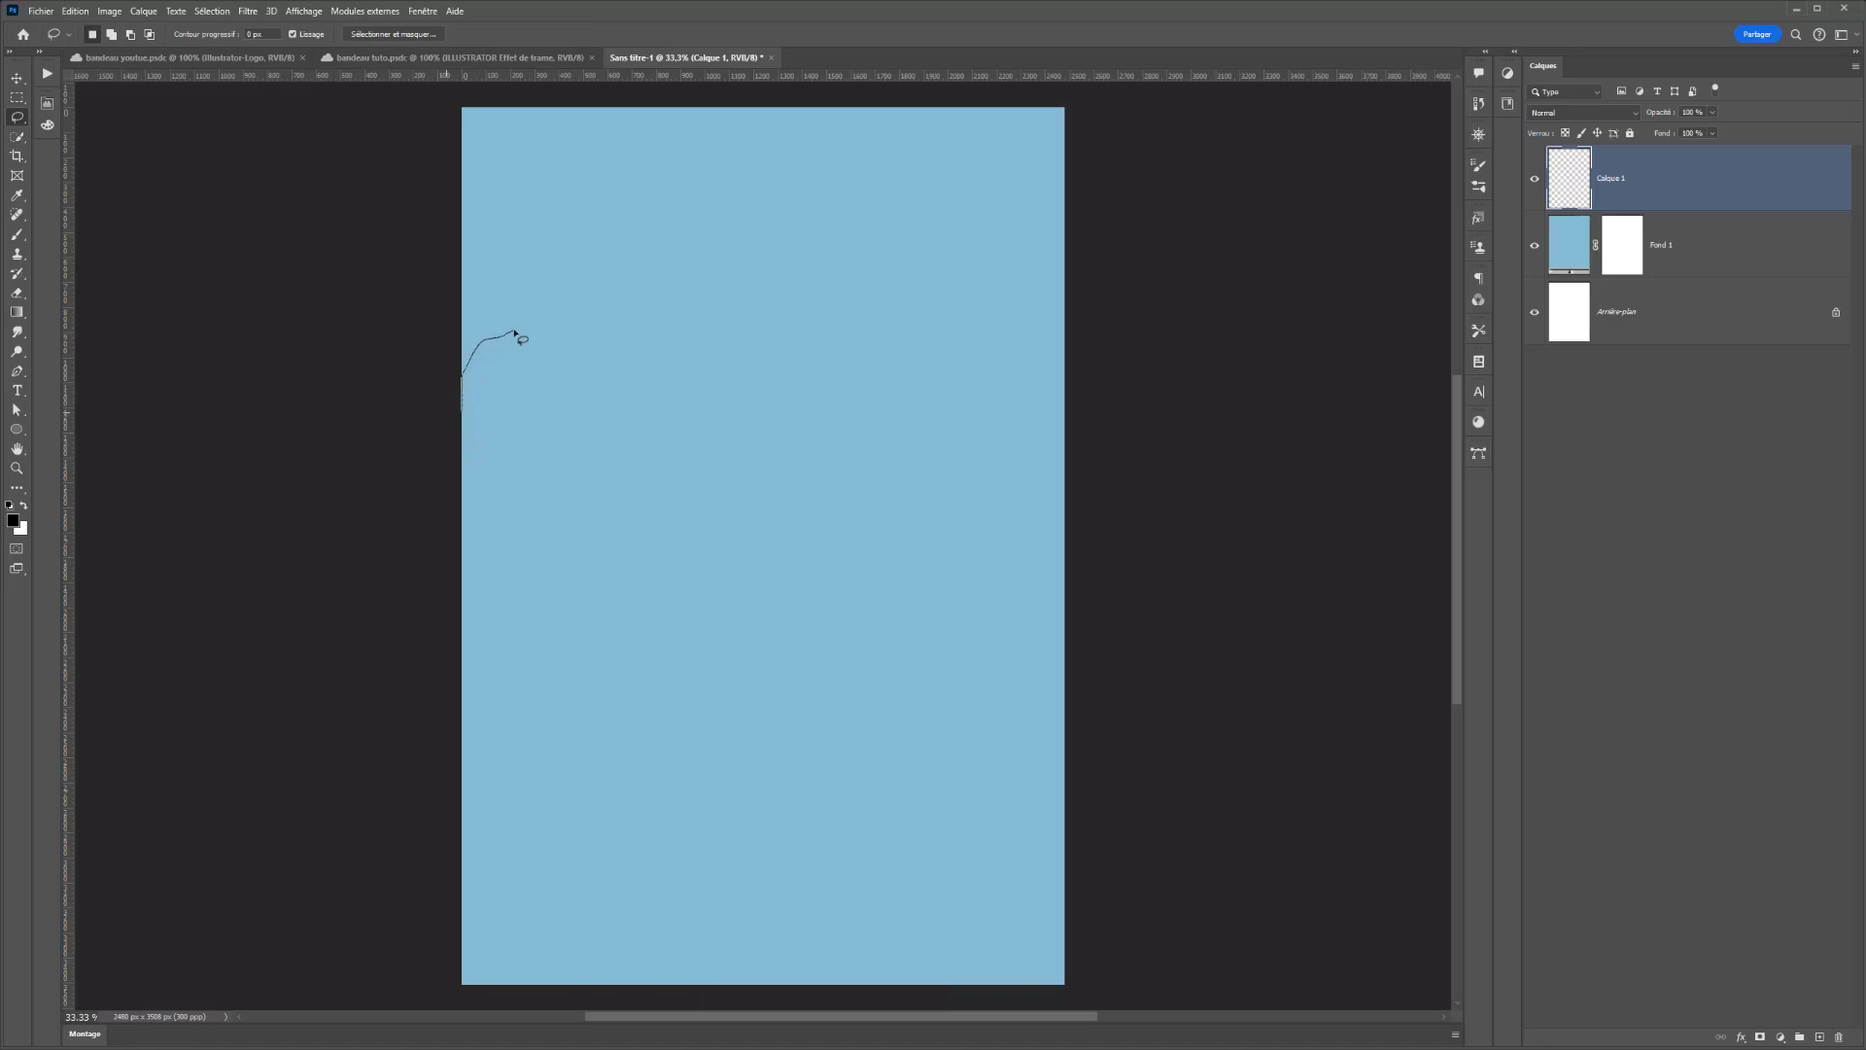
mouse_move(518, 339)
left_mouse_down()
mouse_move(545, 346)
mouse_move(606, 260)
mouse_move(735, 303)
mouse_move(778, 263)
mouse_move(793, 210)
mouse_move(959, 178)
mouse_move(1084, 290)
left_mouse_up()
mouse_move(1106, 352)
left_mouse_down()
mouse_move(1171, 741)
mouse_move(1167, 984)
left_mouse_up()
mouse_move(930, 1005)
left_mouse_down()
mouse_move(535, 986)
mouse_move(396, 879)
mouse_move(391, 507)
mouse_move(426, 398)
left_mouse_up()
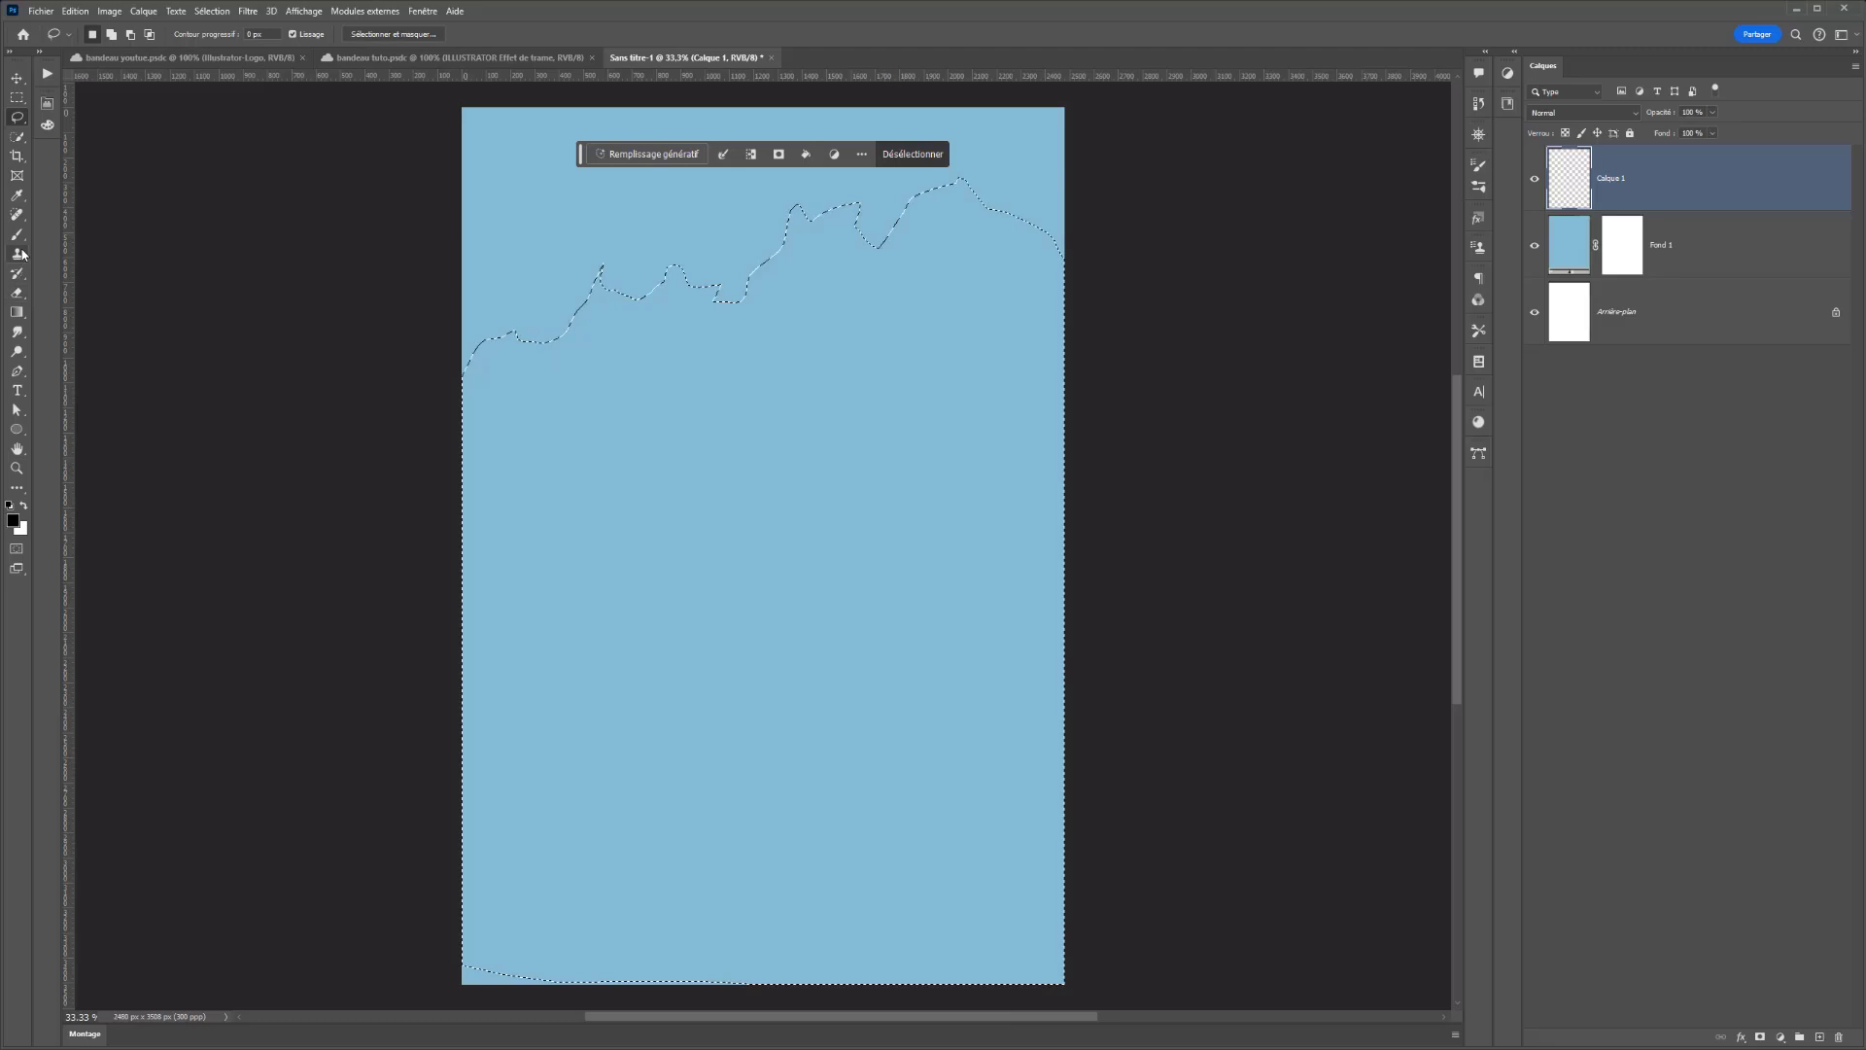
- Fill the ridge selection with navy using the Paint Bucket
left_click(17, 312)
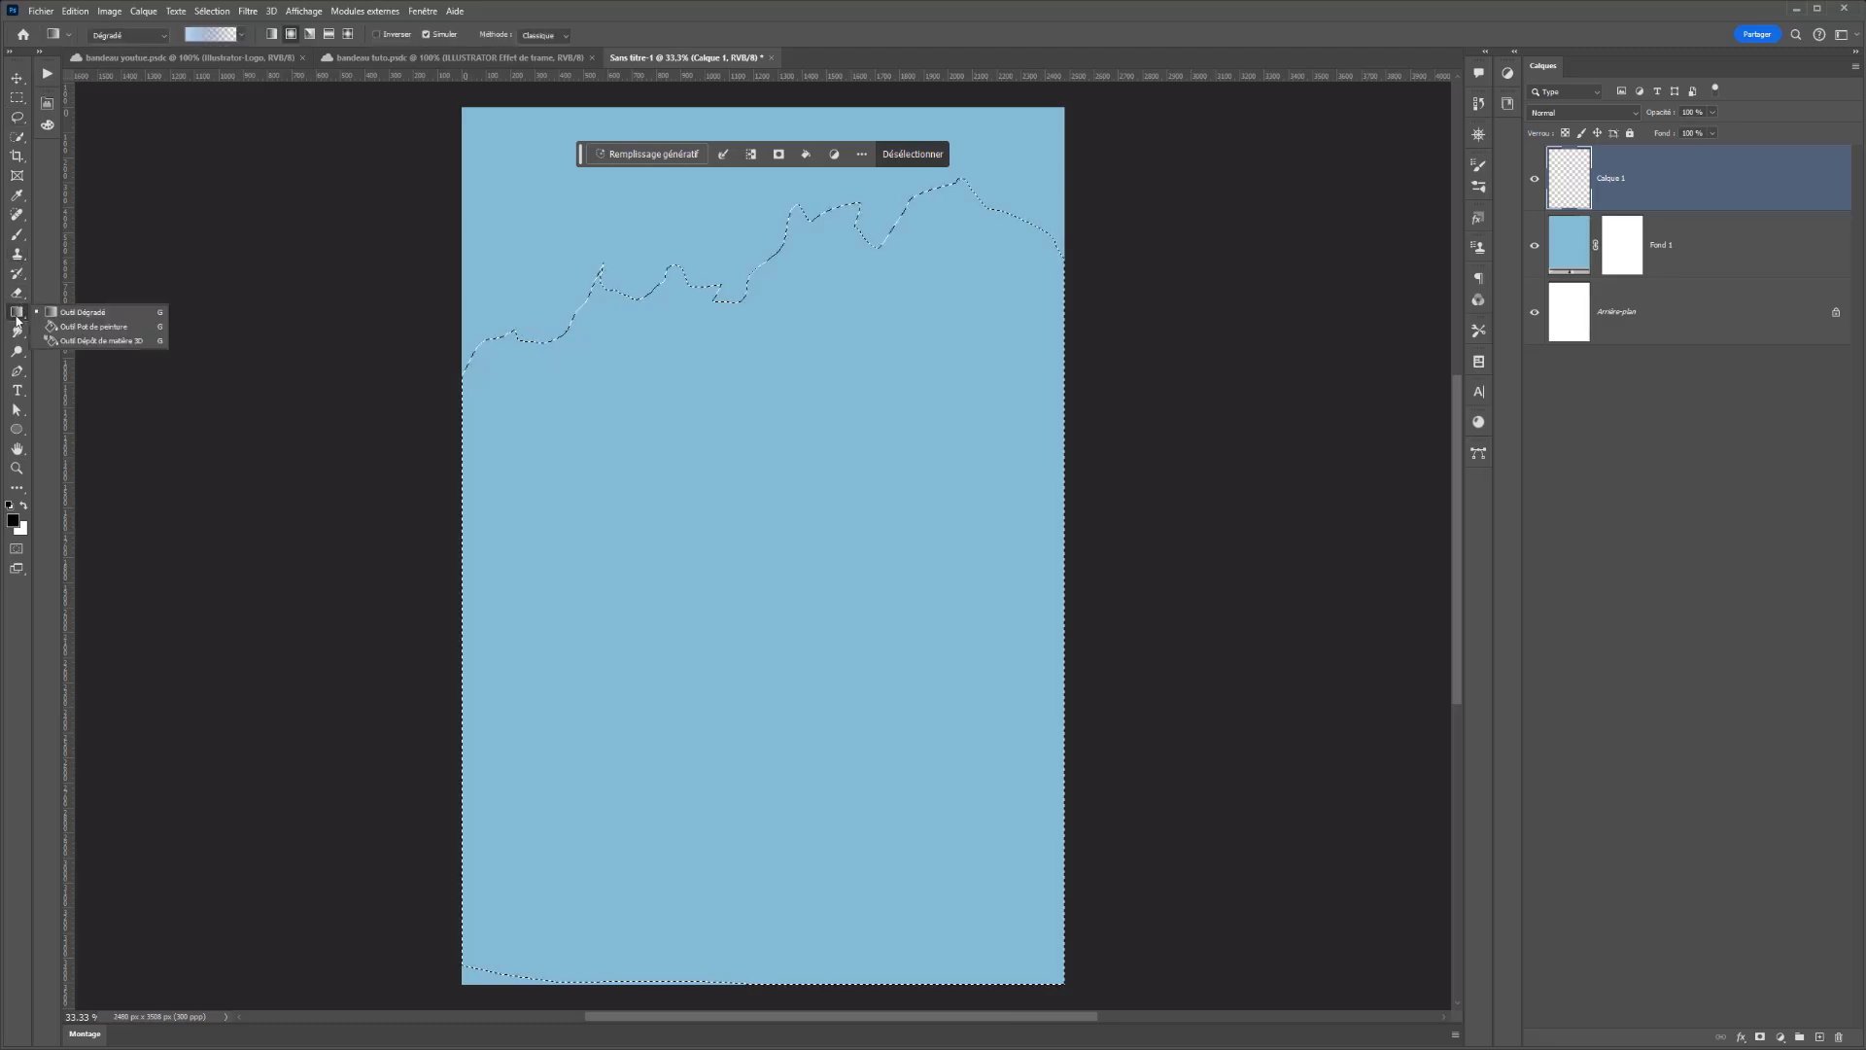
left_click(85, 334)
left_click(12, 520)
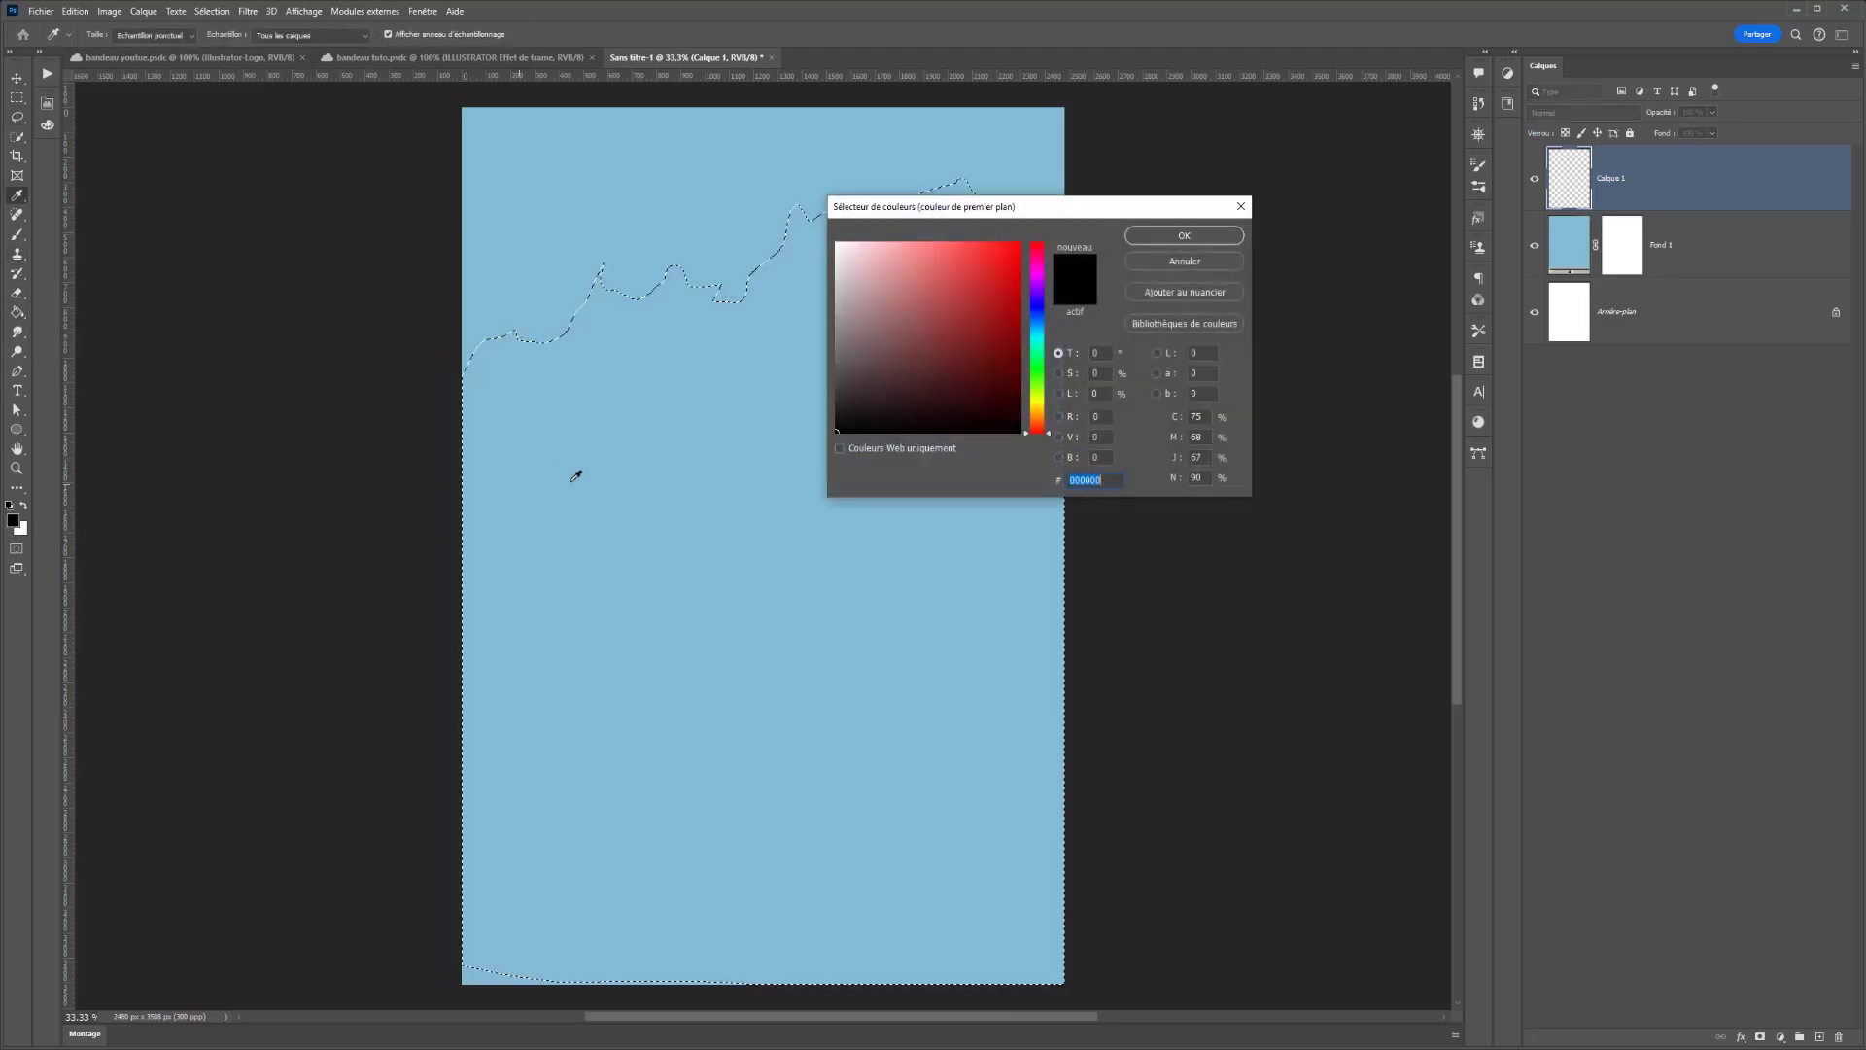
left_click(575, 475)
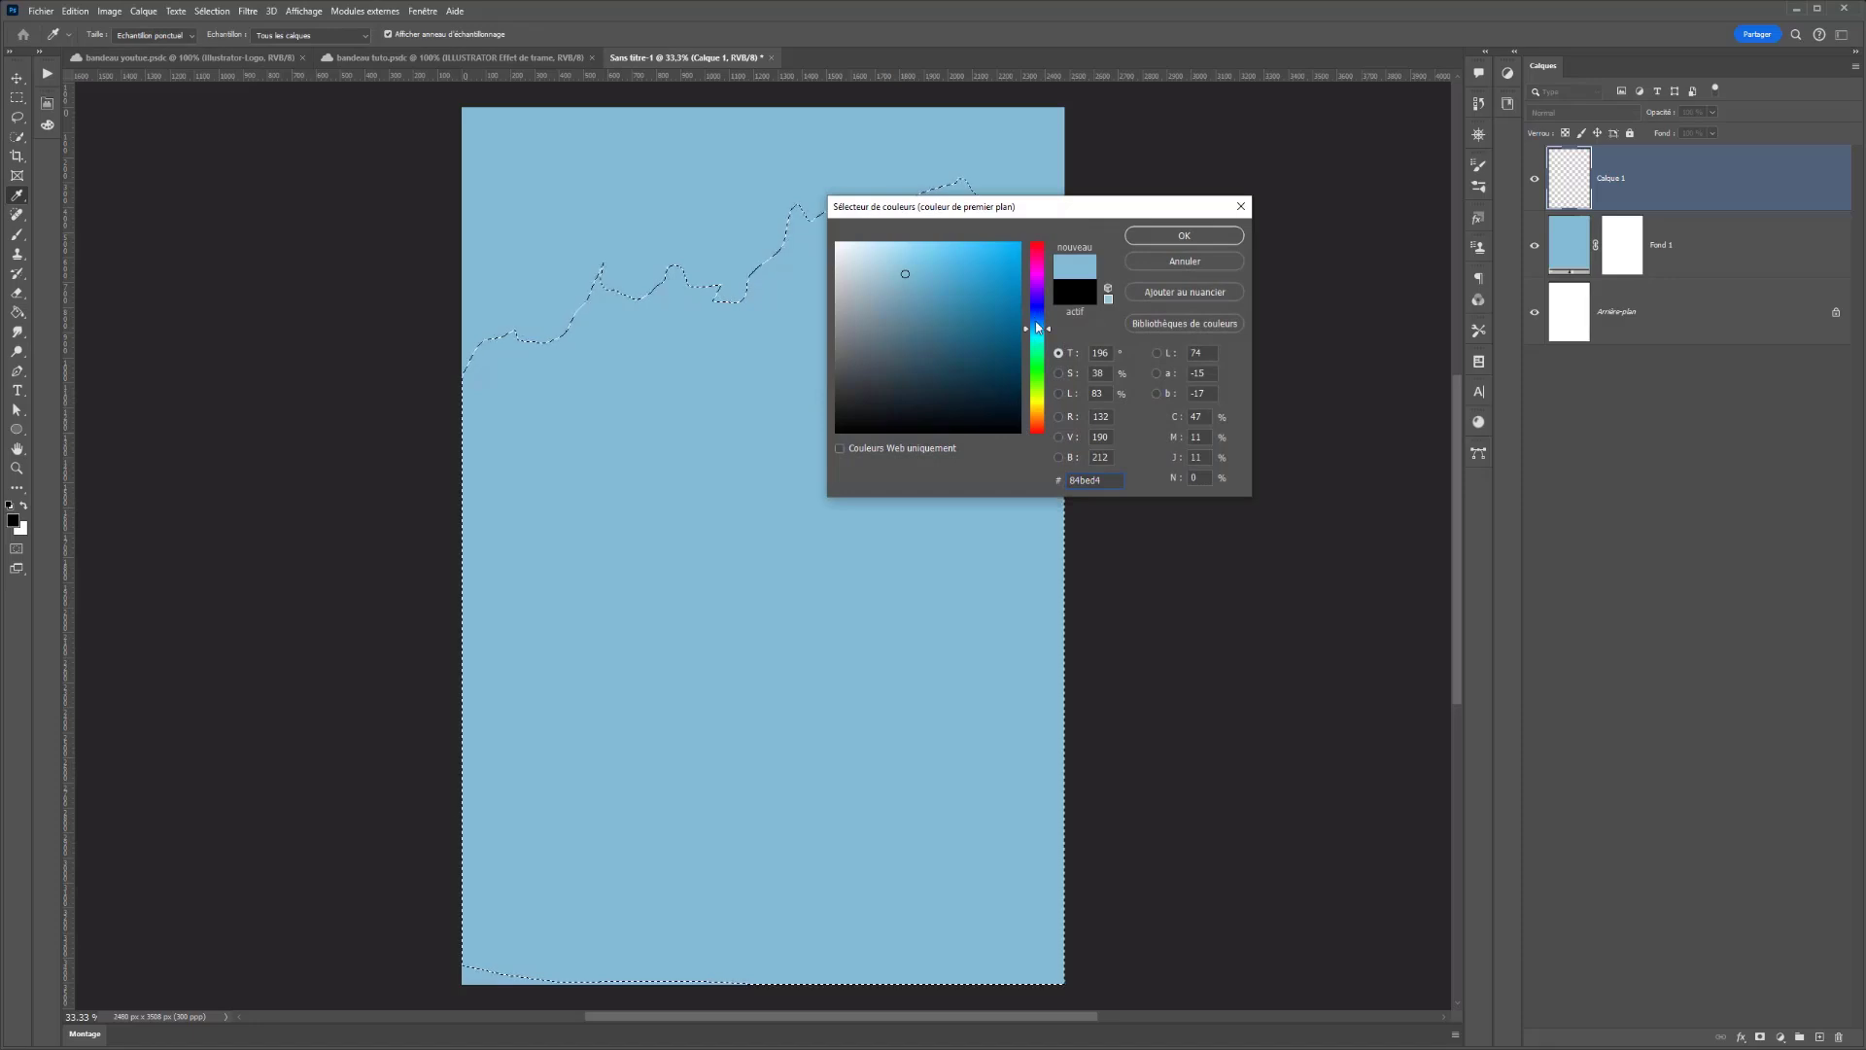
left_click(968, 354)
left_click_drag(942, 372, 1028, 314)
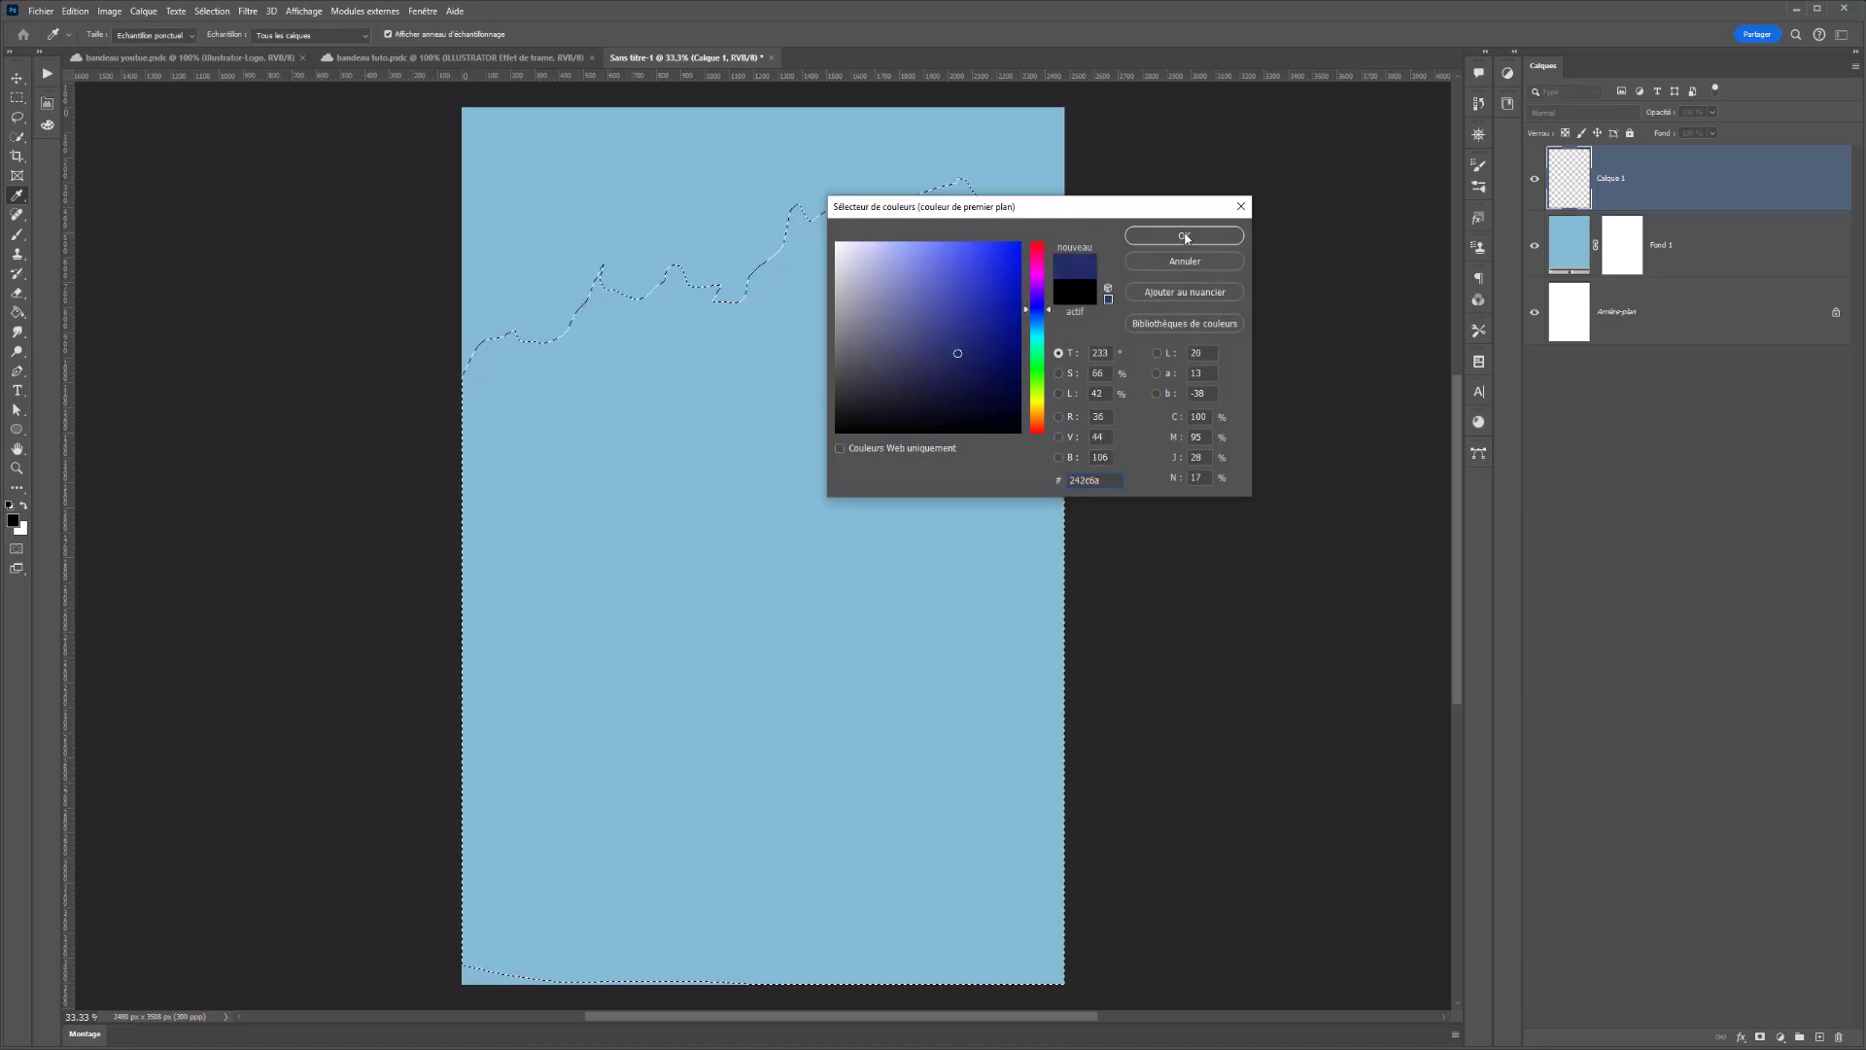
left_click(944, 347)
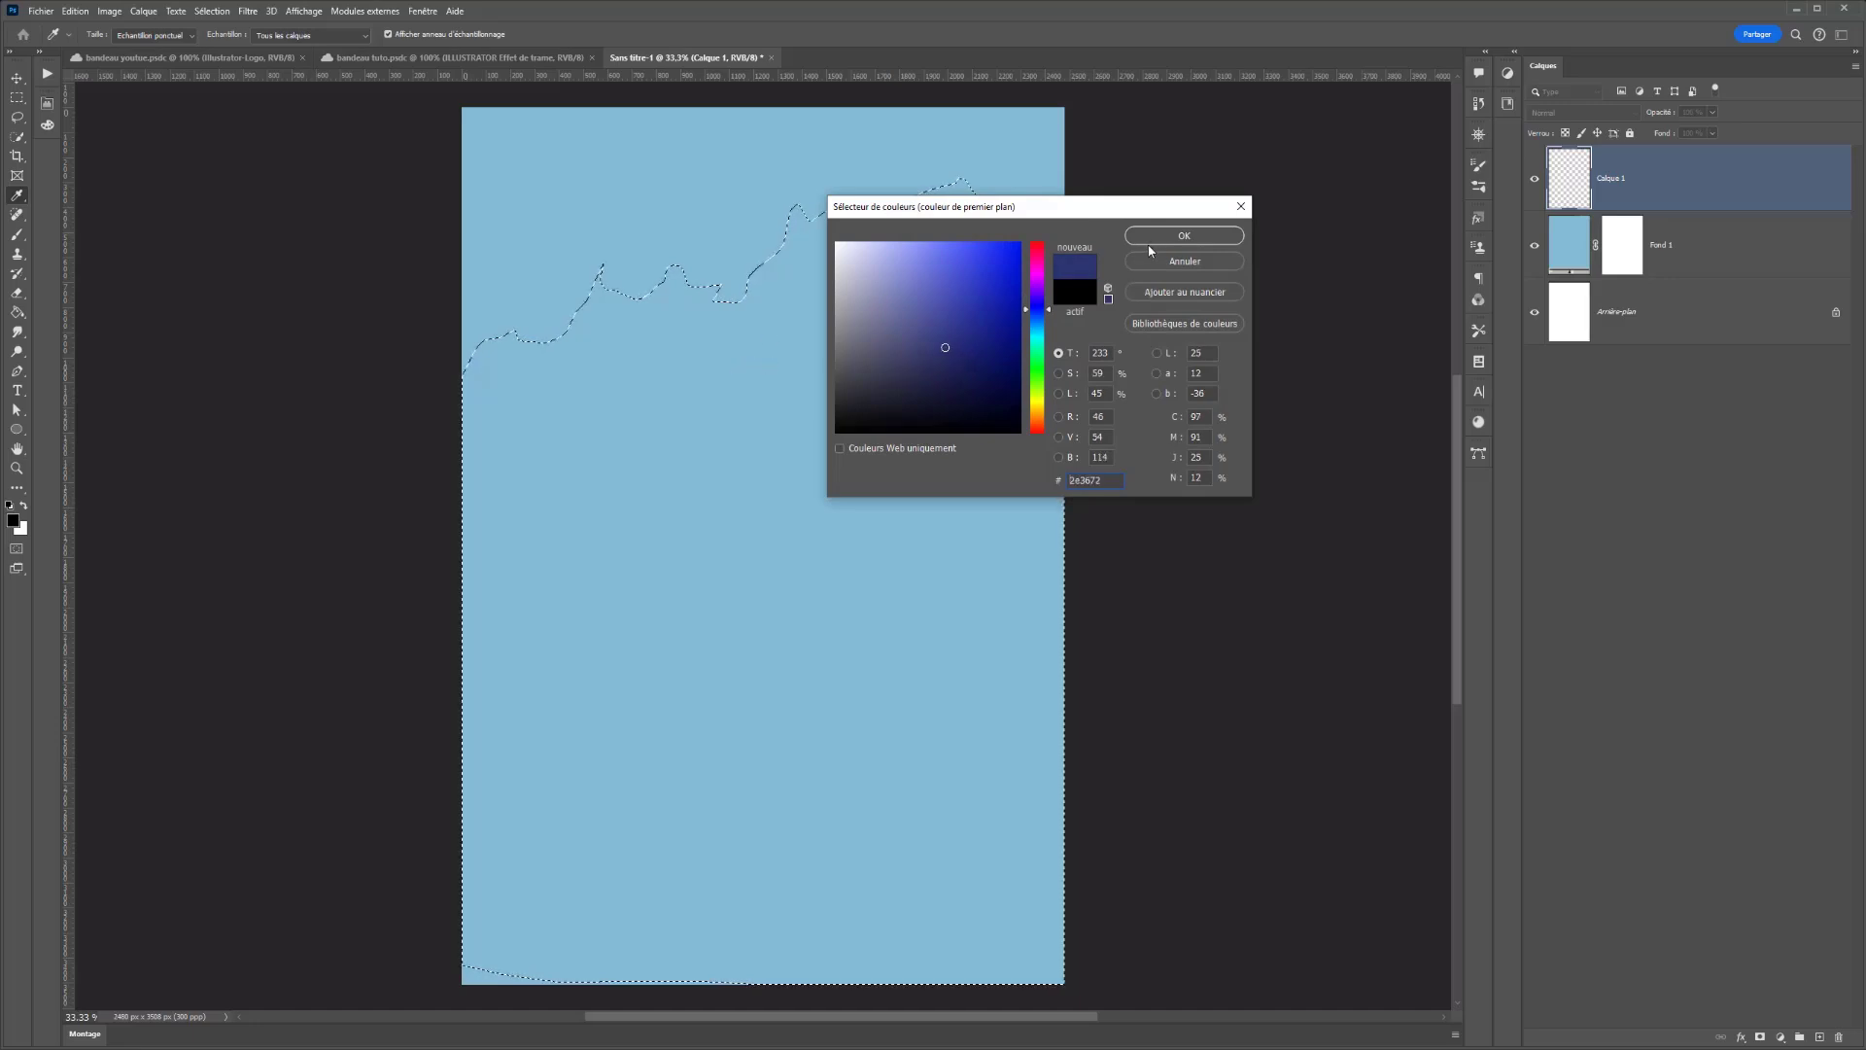
key("Return")
key("g")
left_click(724, 437)
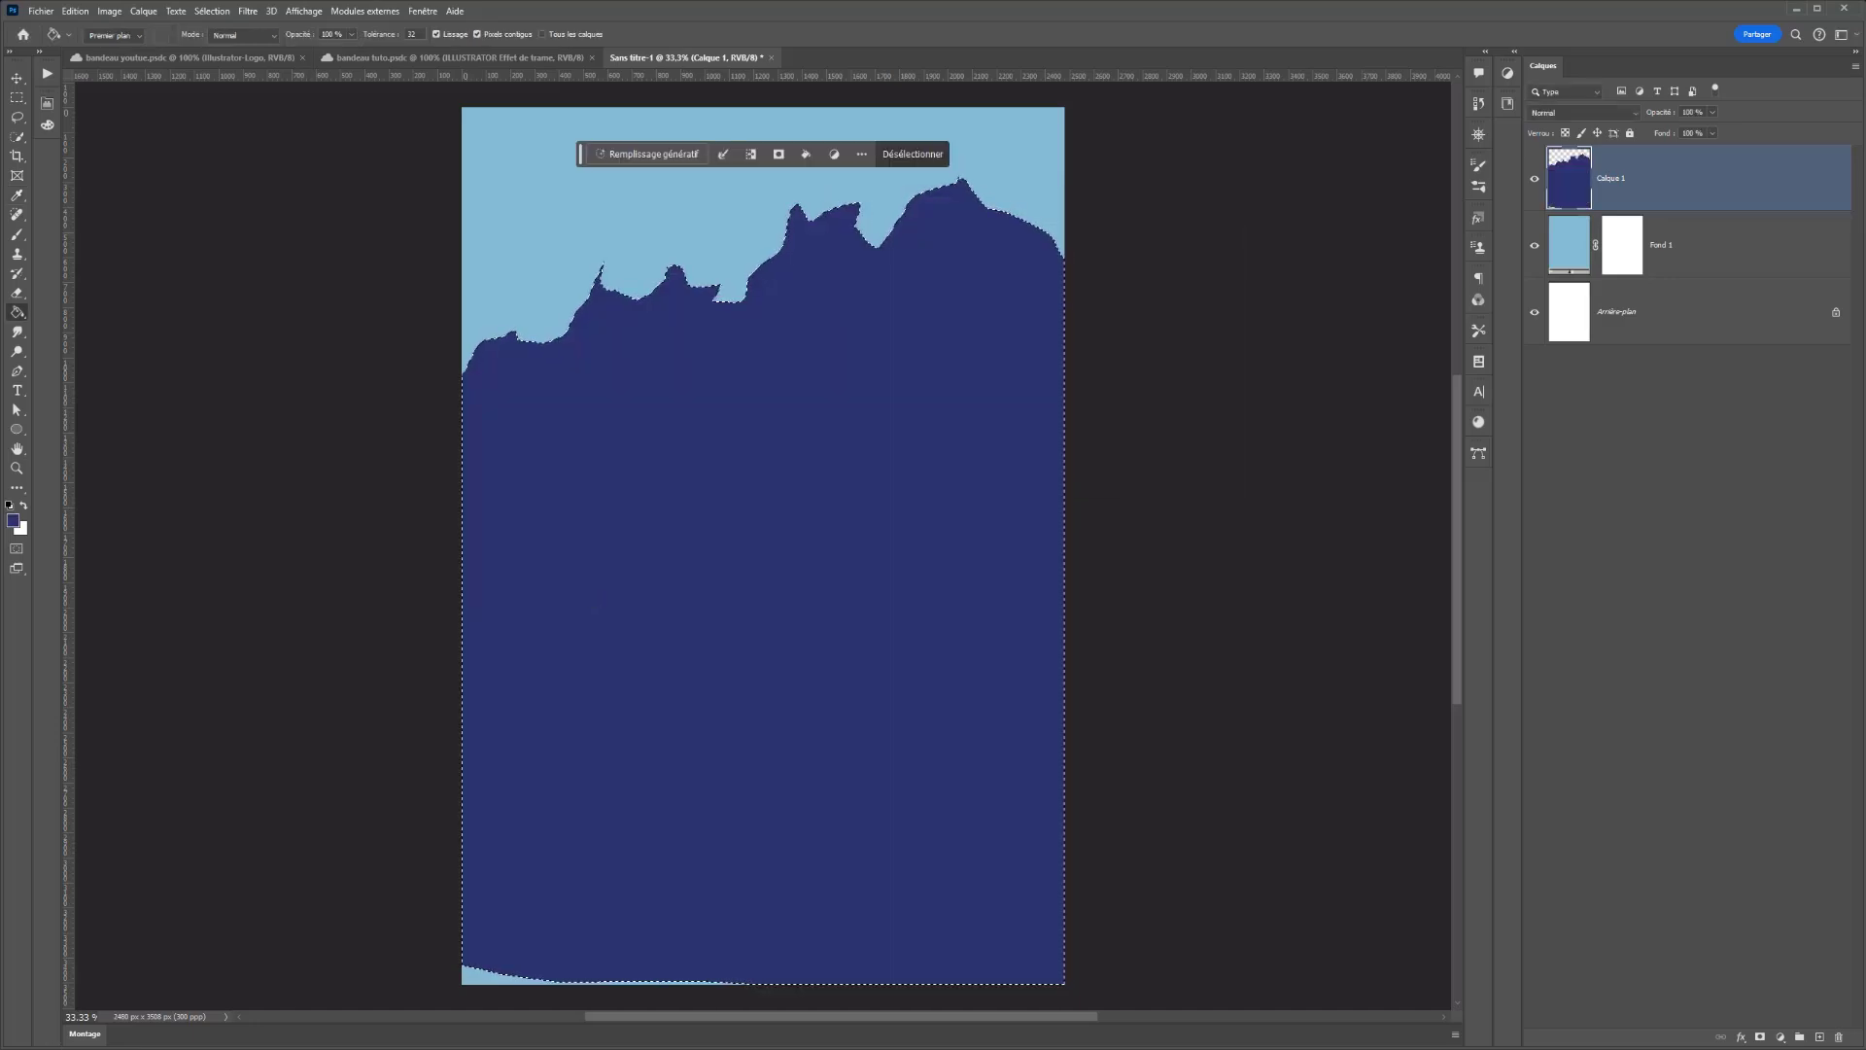
- Refill the ridge with a darker purple-navy, #232041, and deselect
left_click(13, 520)
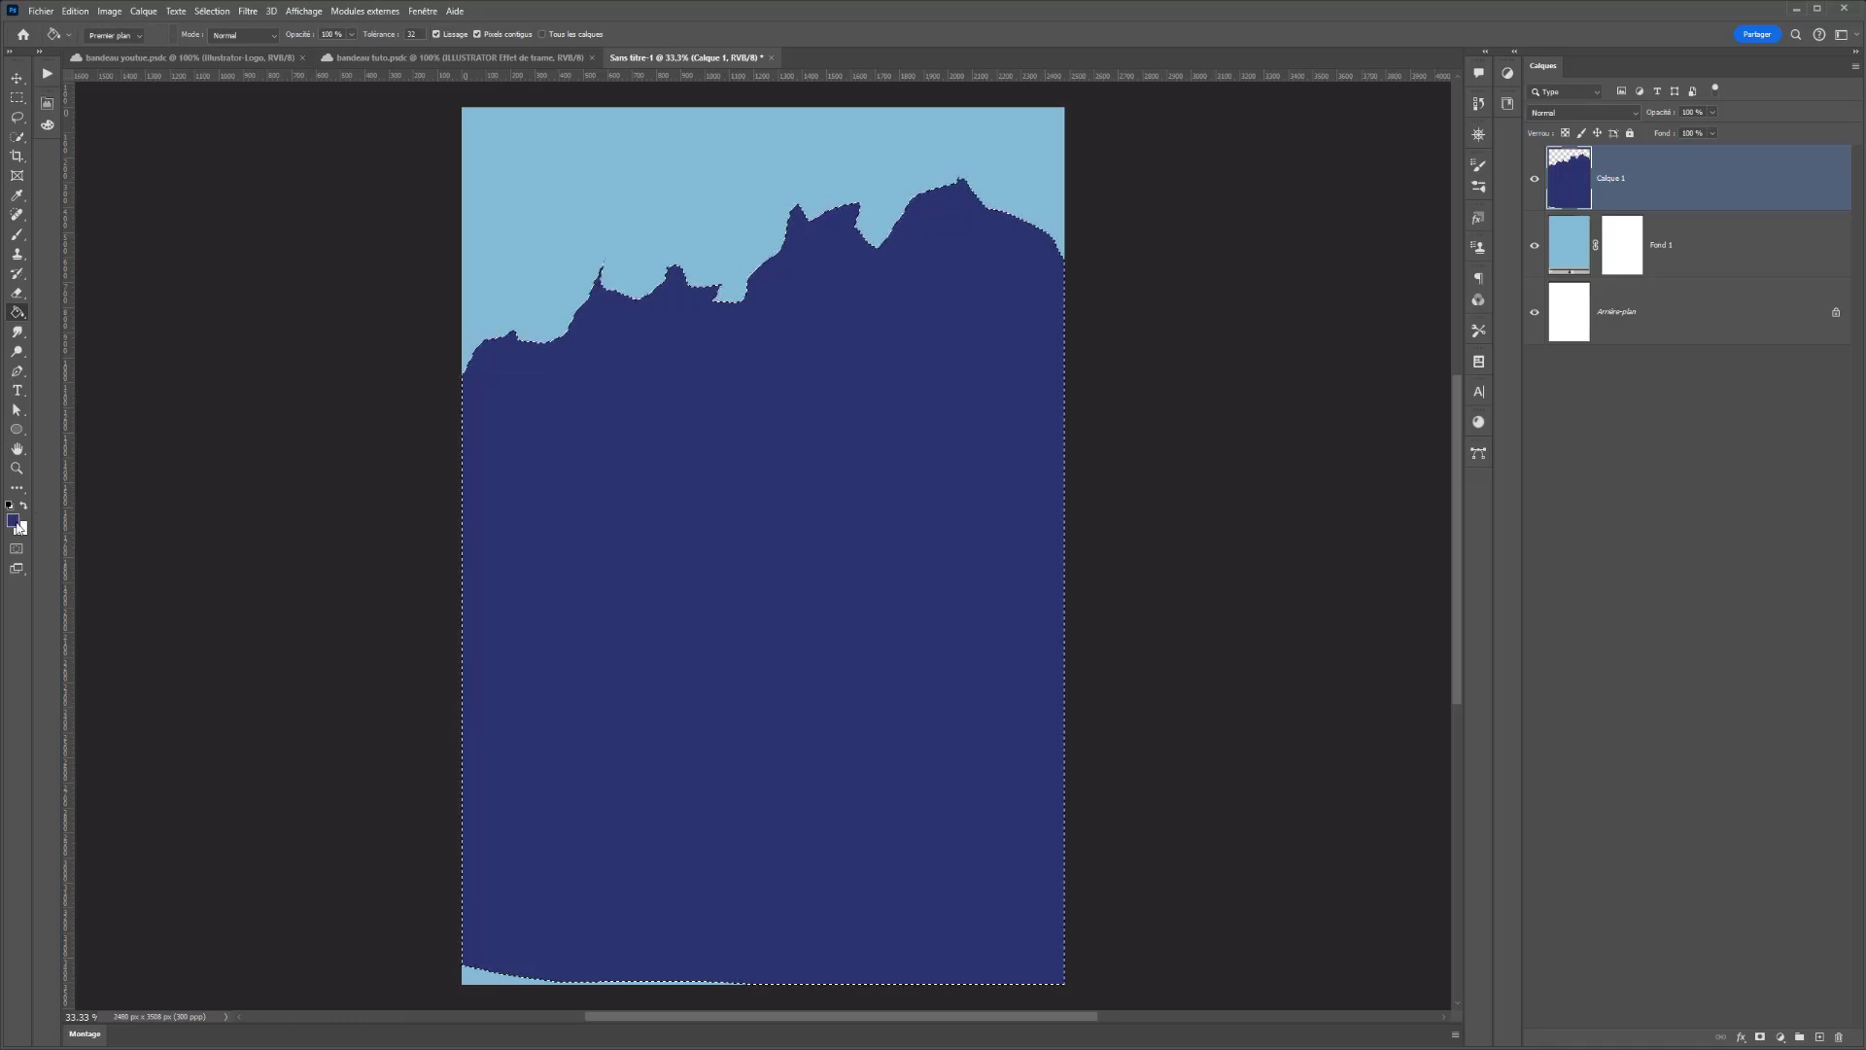
left_click(930, 384)
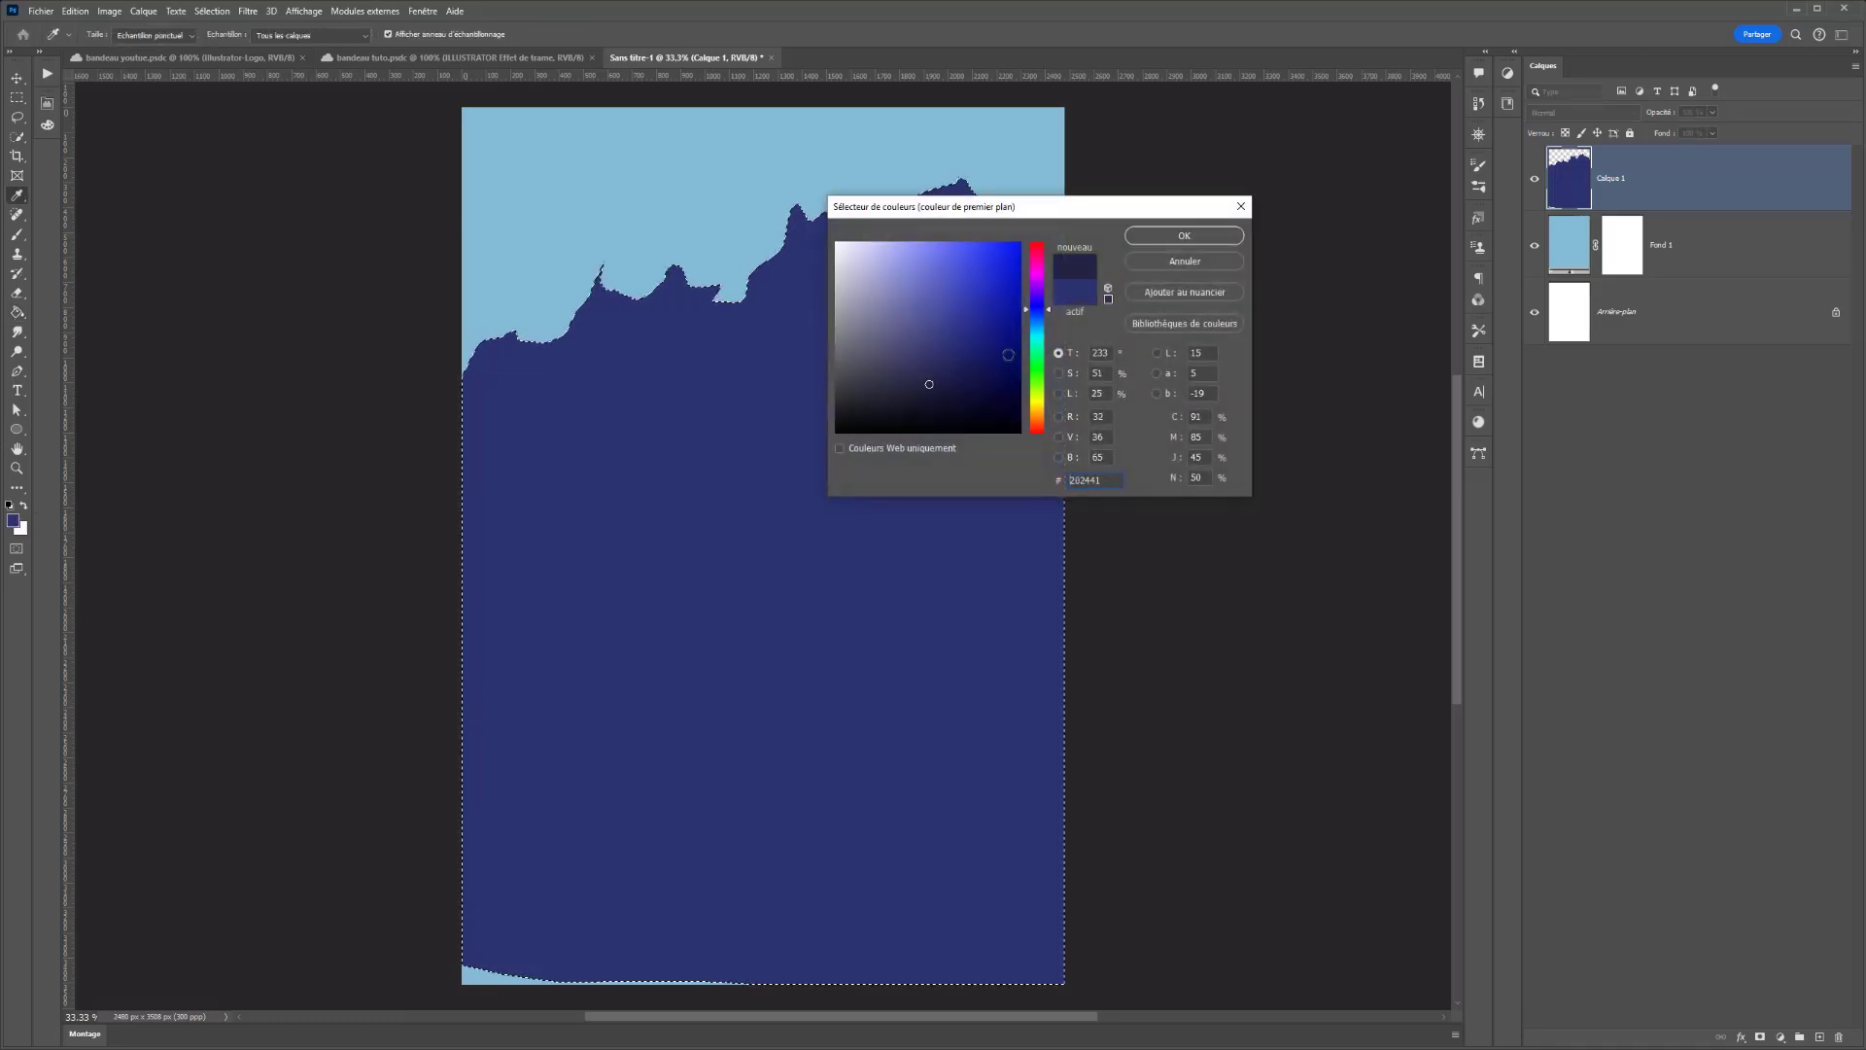
left_click(1038, 303)
left_click(1184, 235)
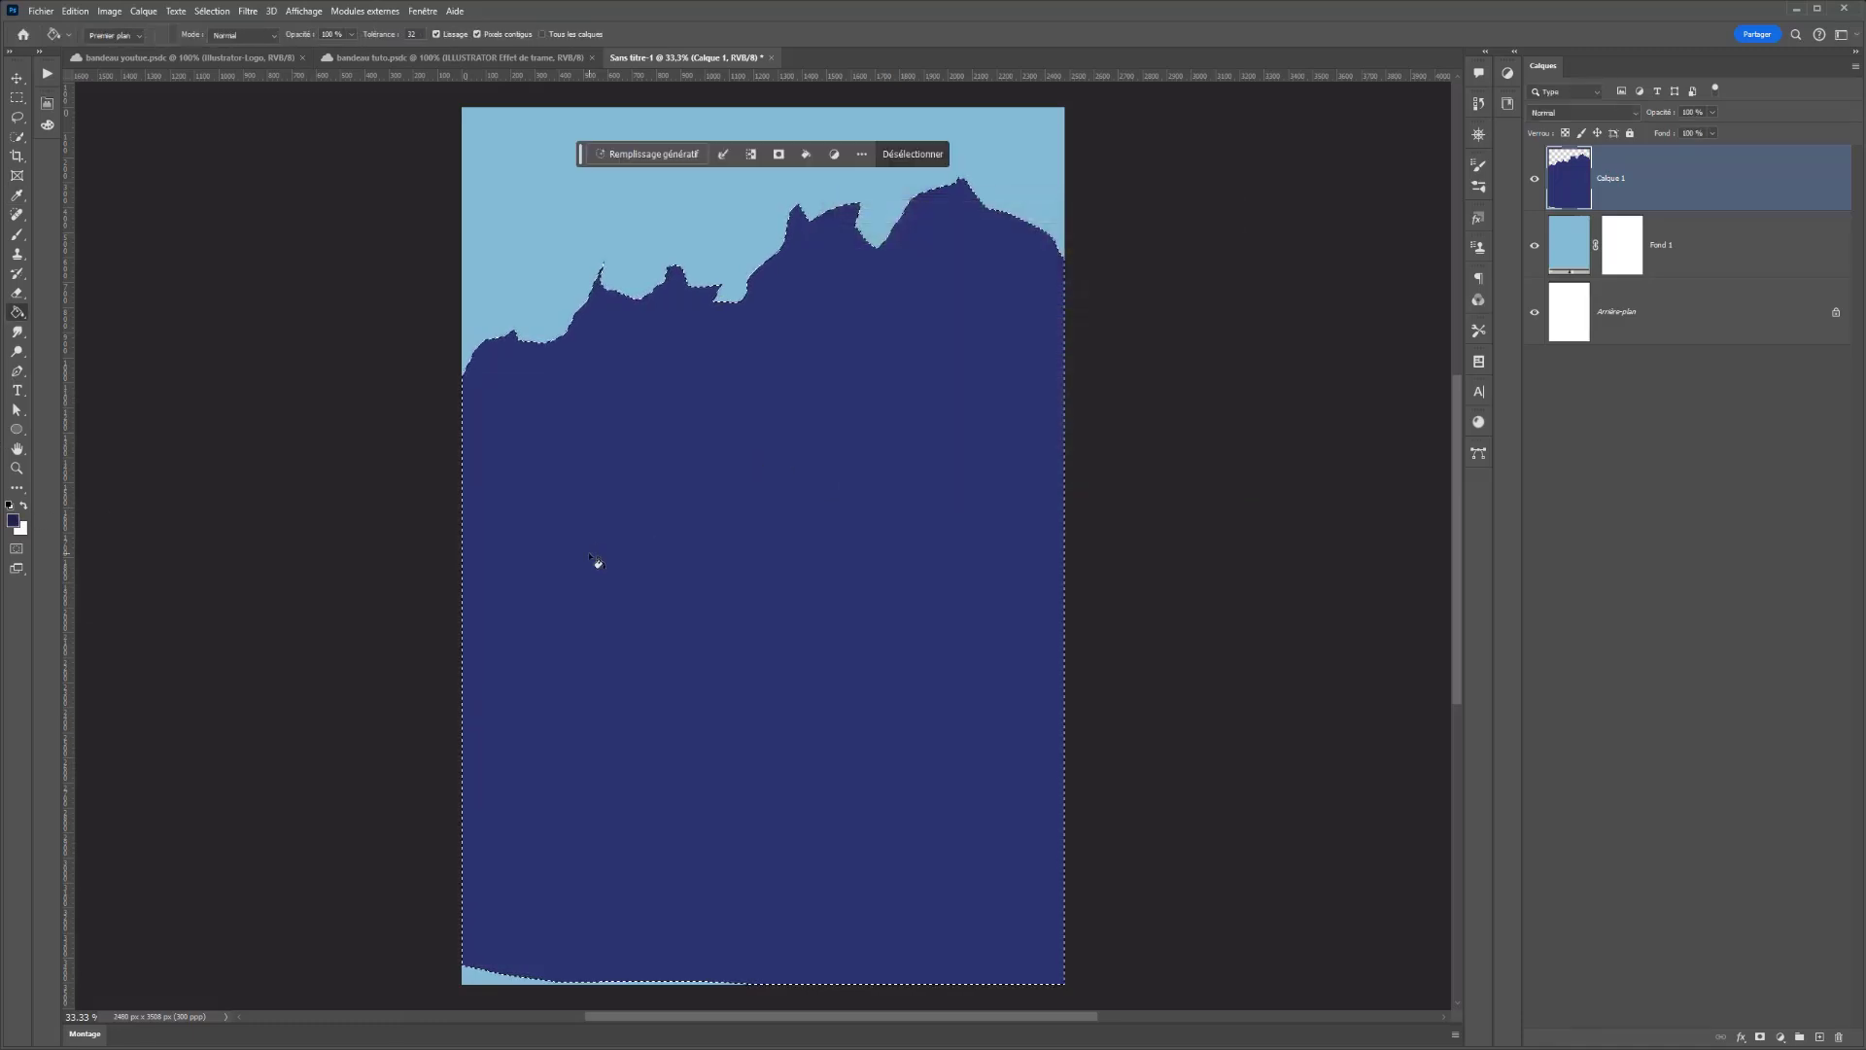
left_click(596, 558)
key("ctrl+d")
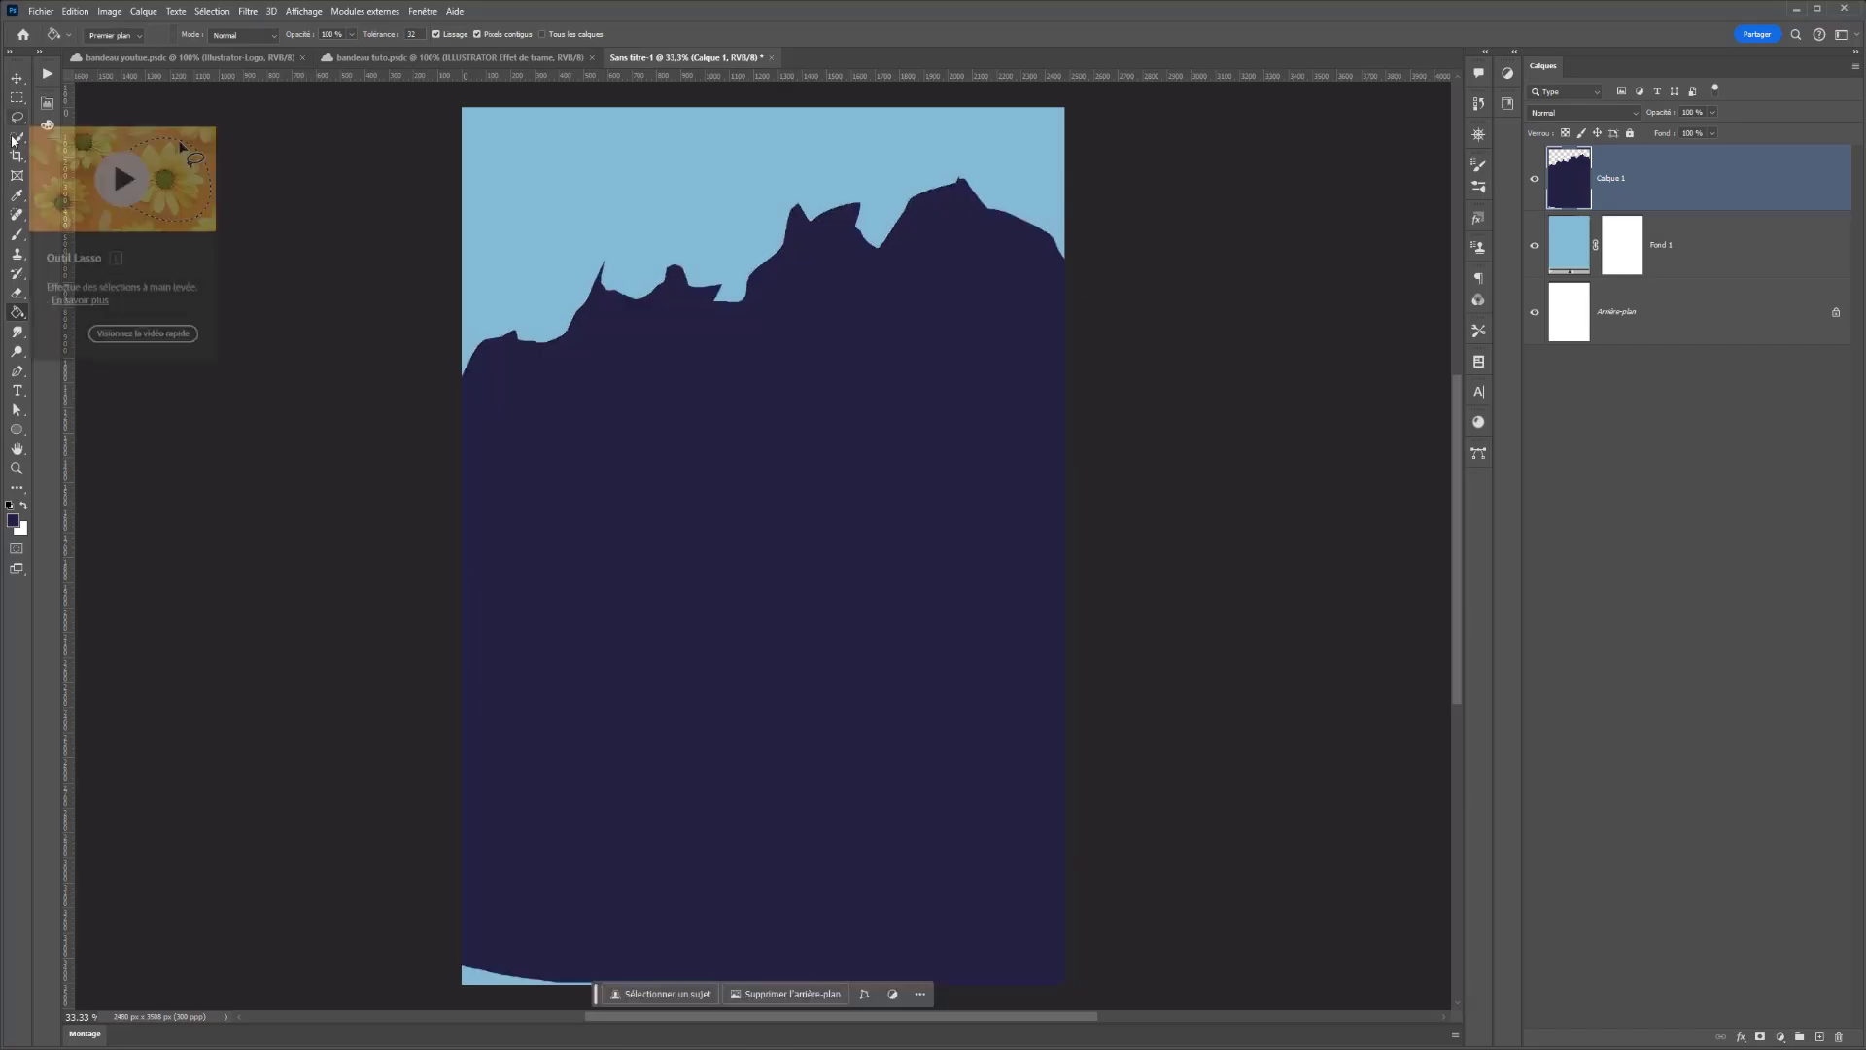
- Brush over the bottom-left gap at 100% opacity, then replace the layer with a fresh one
left_click(20, 237)
left_click_drag(479, 957, 428, 971)
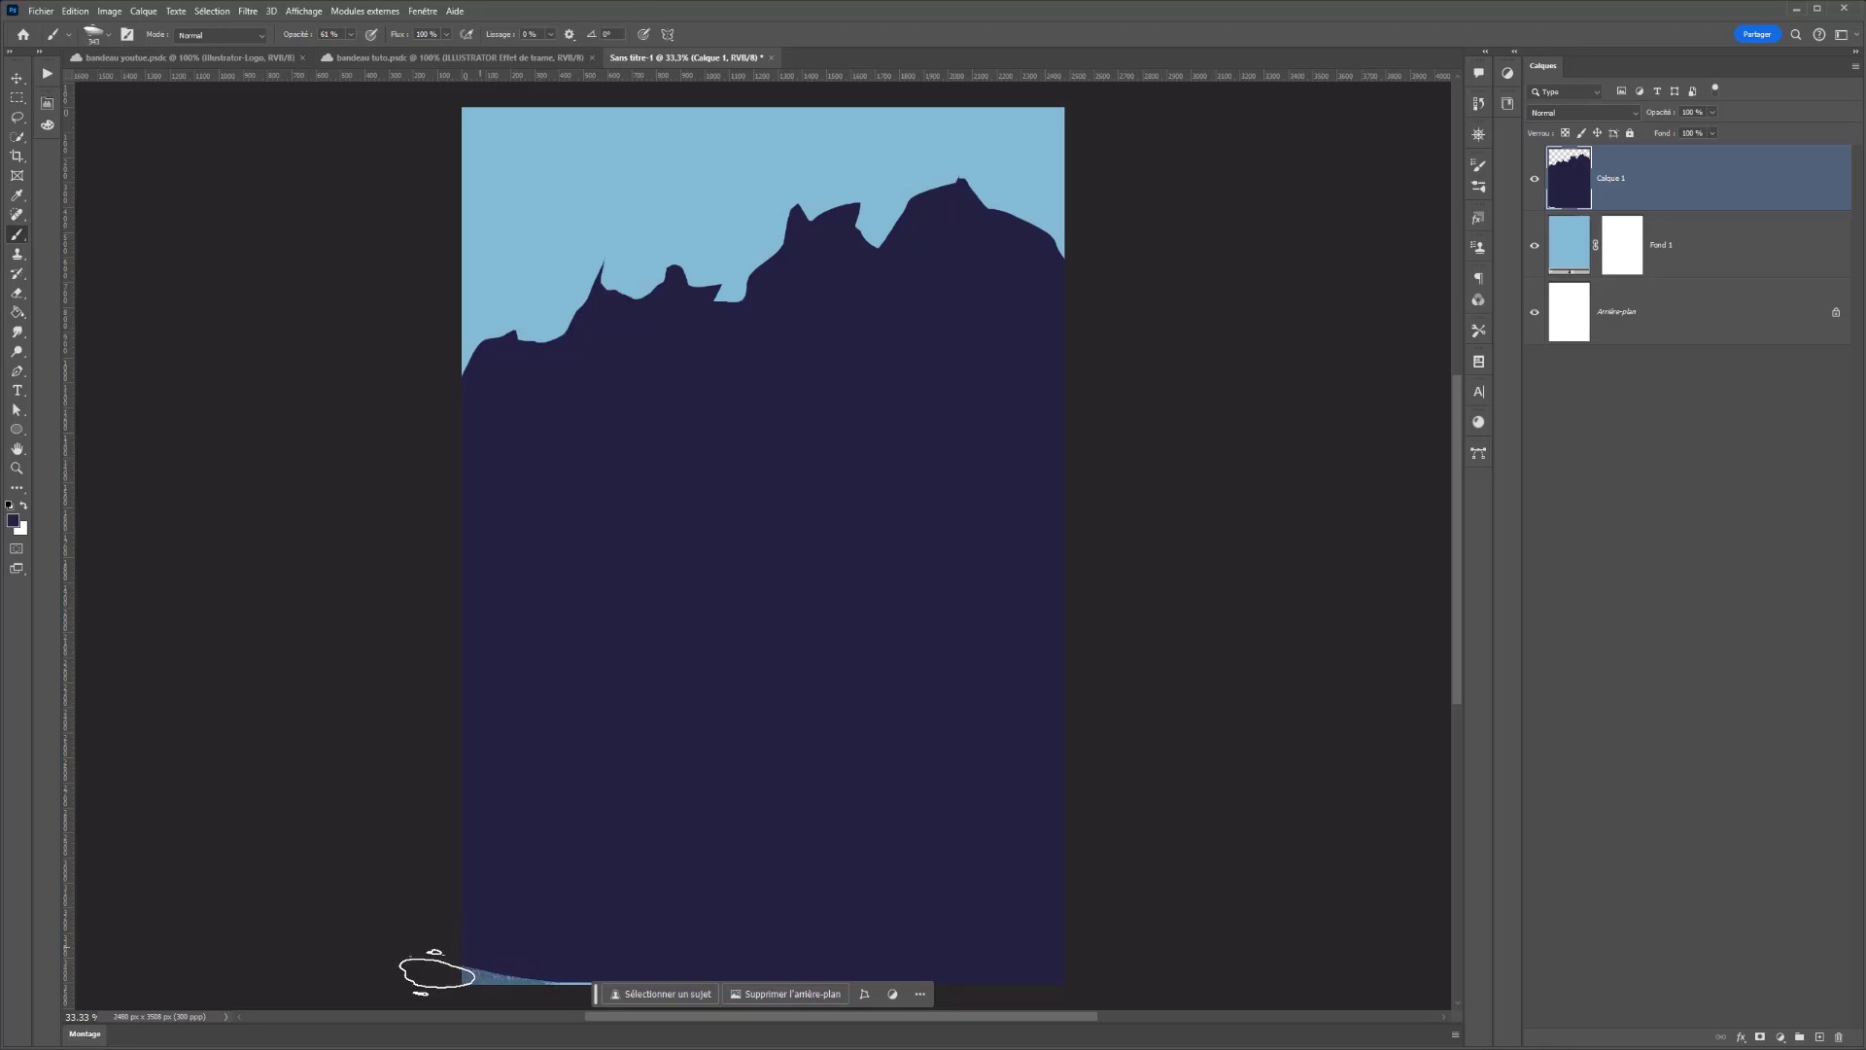
left_click(350, 34)
left_click_drag(351, 50, 379, 50)
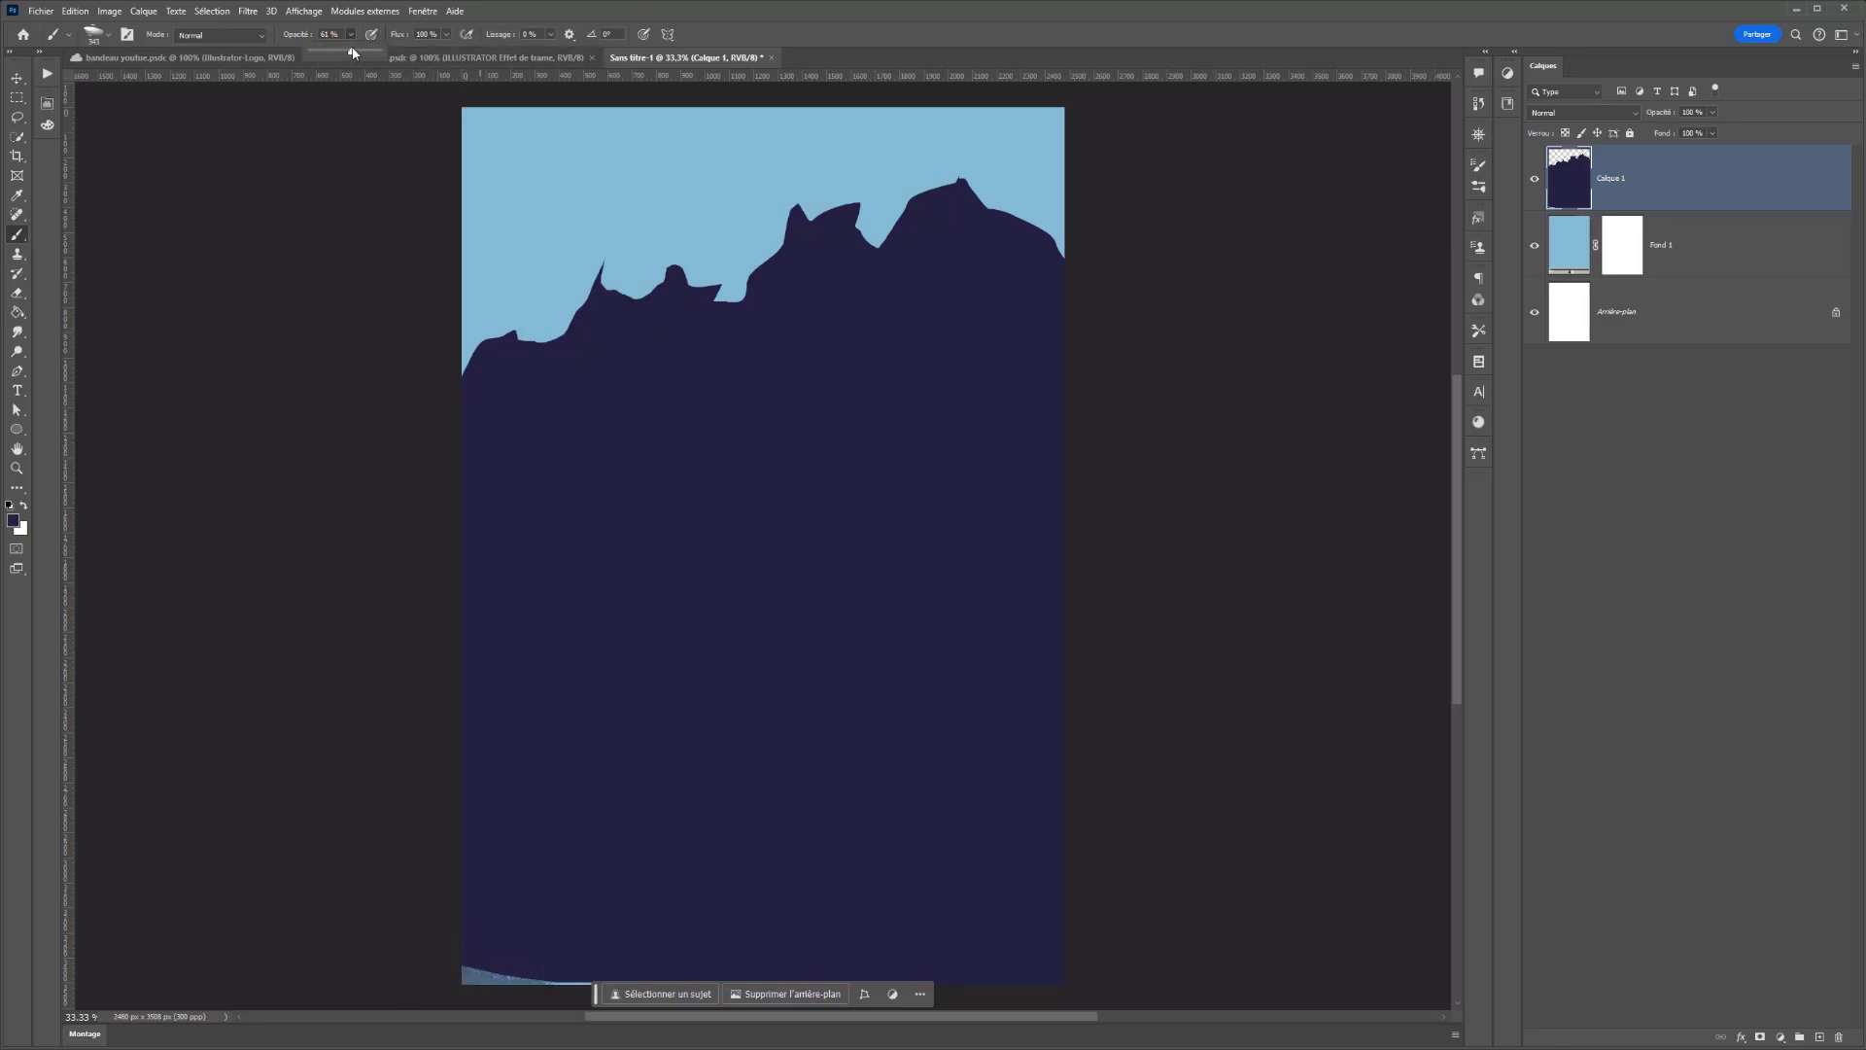
left_click_drag(525, 976, 315, 979)
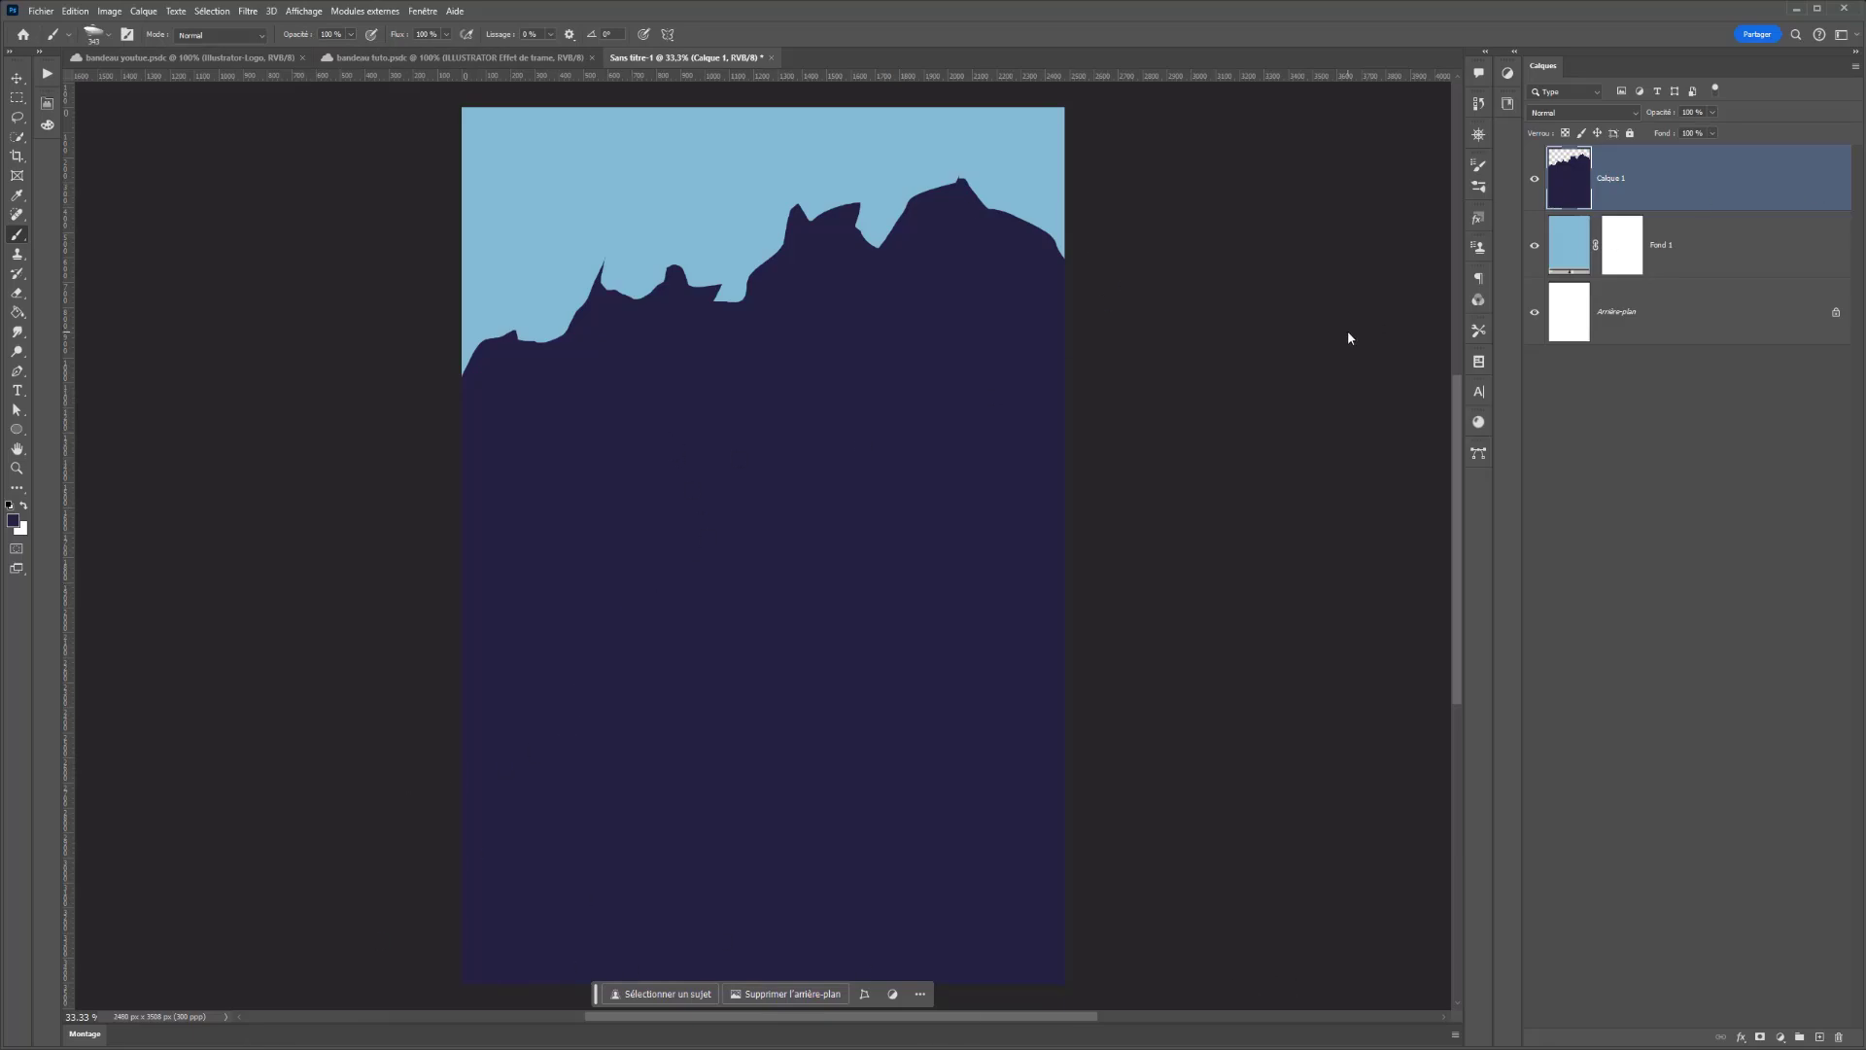
key("Delete")
left_click(1819, 1036)
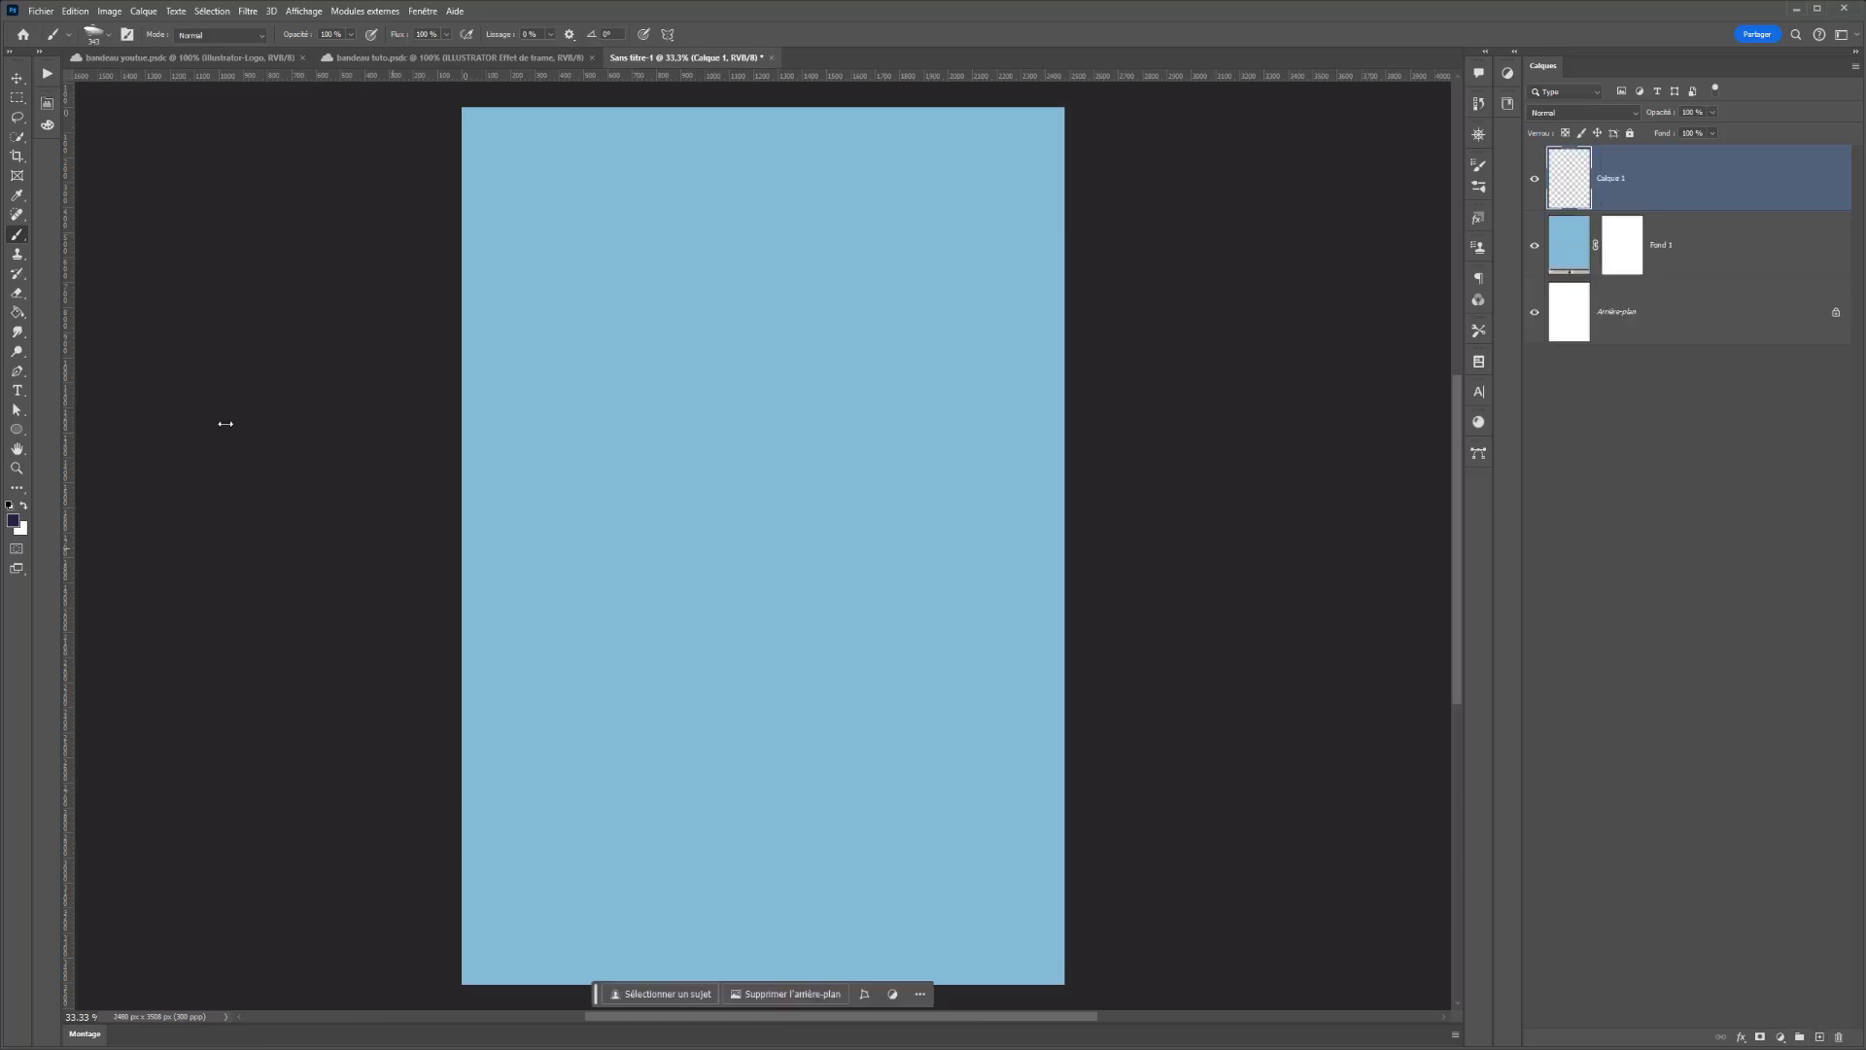
- Lasso a new ridge, fill it dark navy #232041, add Calque 2 and deselect
left_click(17, 119)
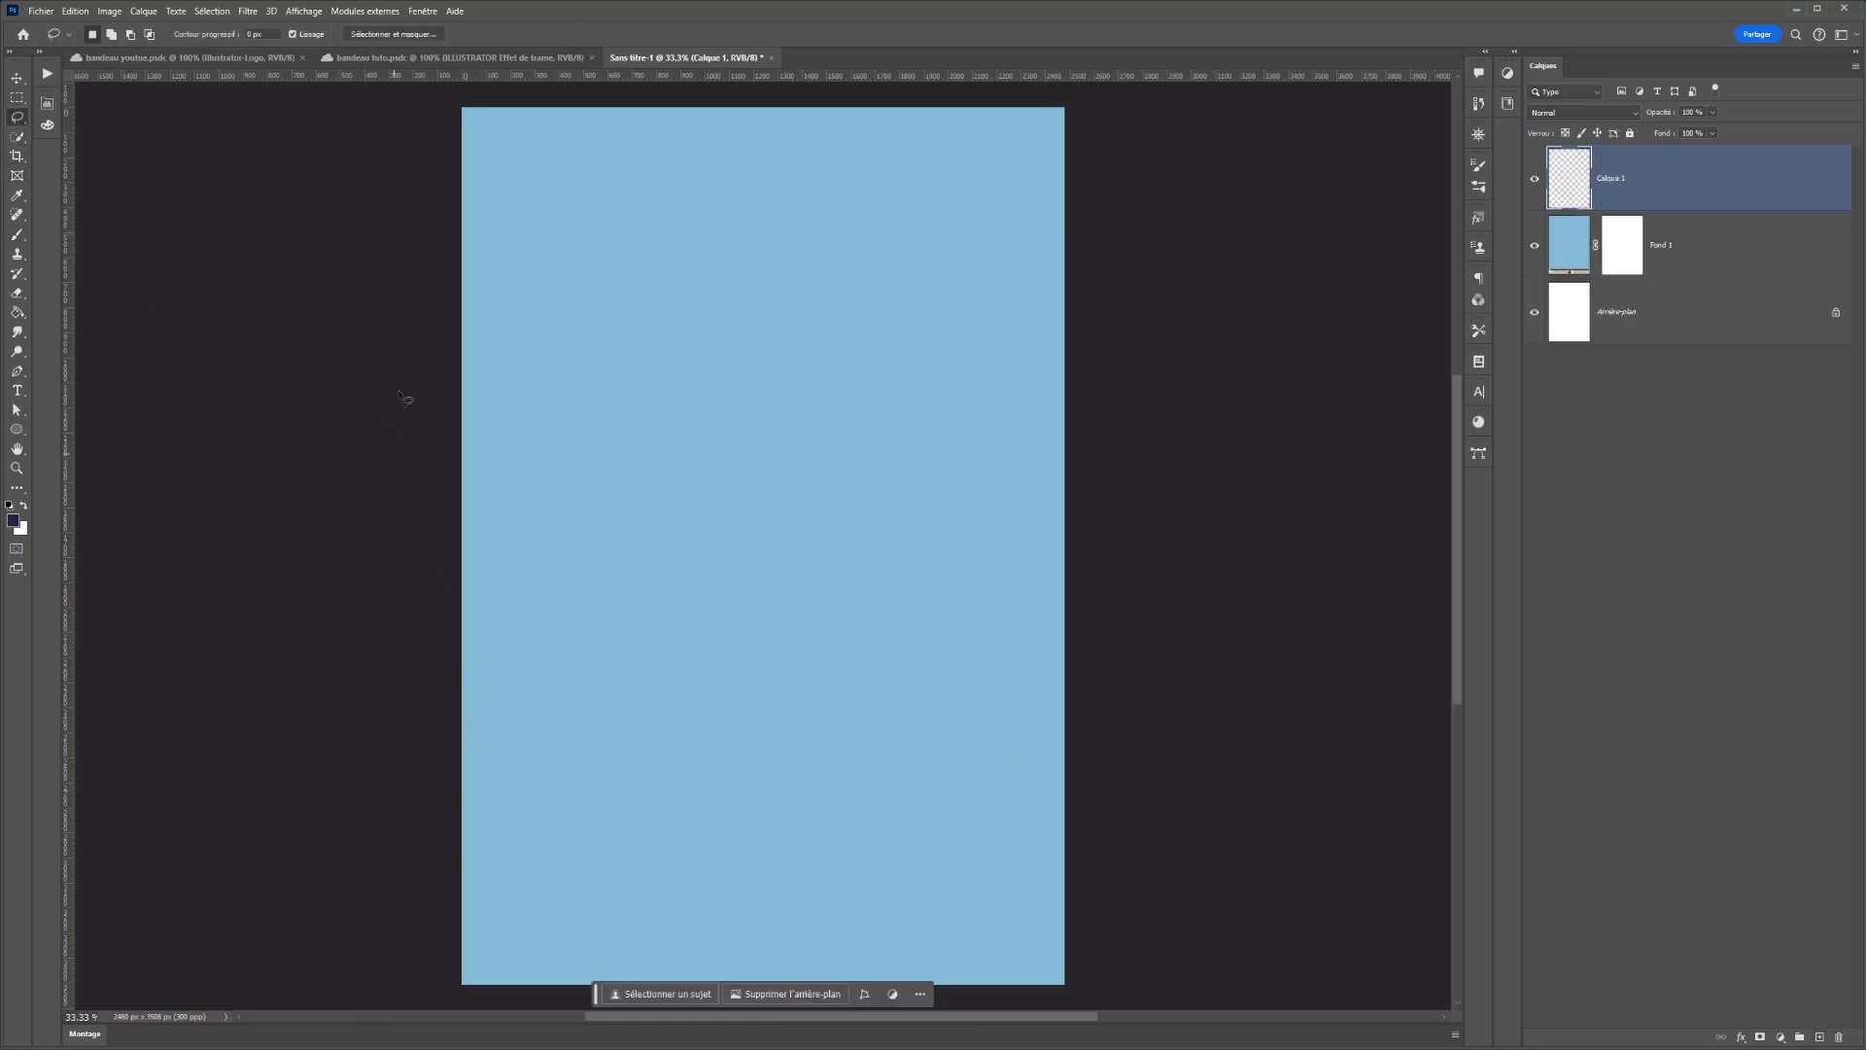
mouse_move(463, 465)
left_mouse_down()
mouse_move(515, 393)
mouse_move(575, 434)
mouse_move(625, 342)
left_mouse_up()
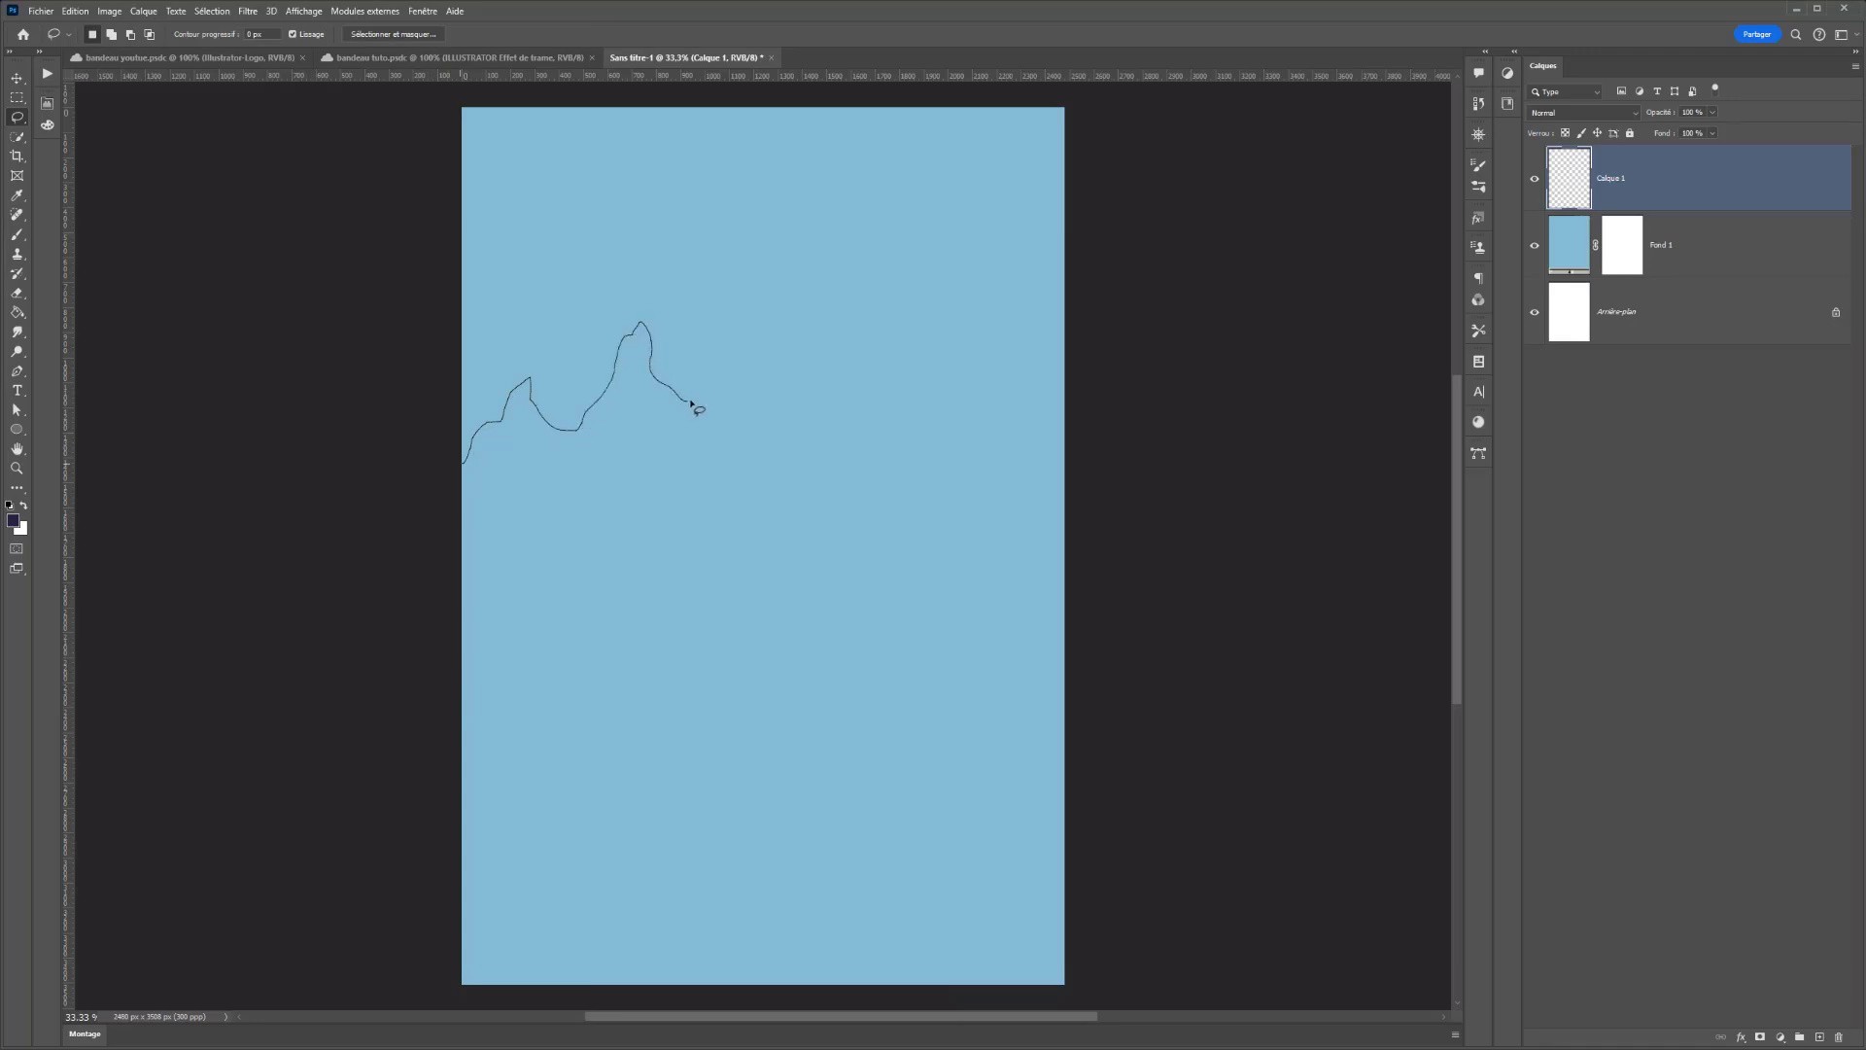
mouse_move(691, 403)
left_mouse_down()
mouse_move(758, 339)
mouse_move(855, 302)
mouse_move(899, 239)
mouse_move(1037, 304)
mouse_move(1153, 430)
mouse_move(1224, 974)
left_mouse_up()
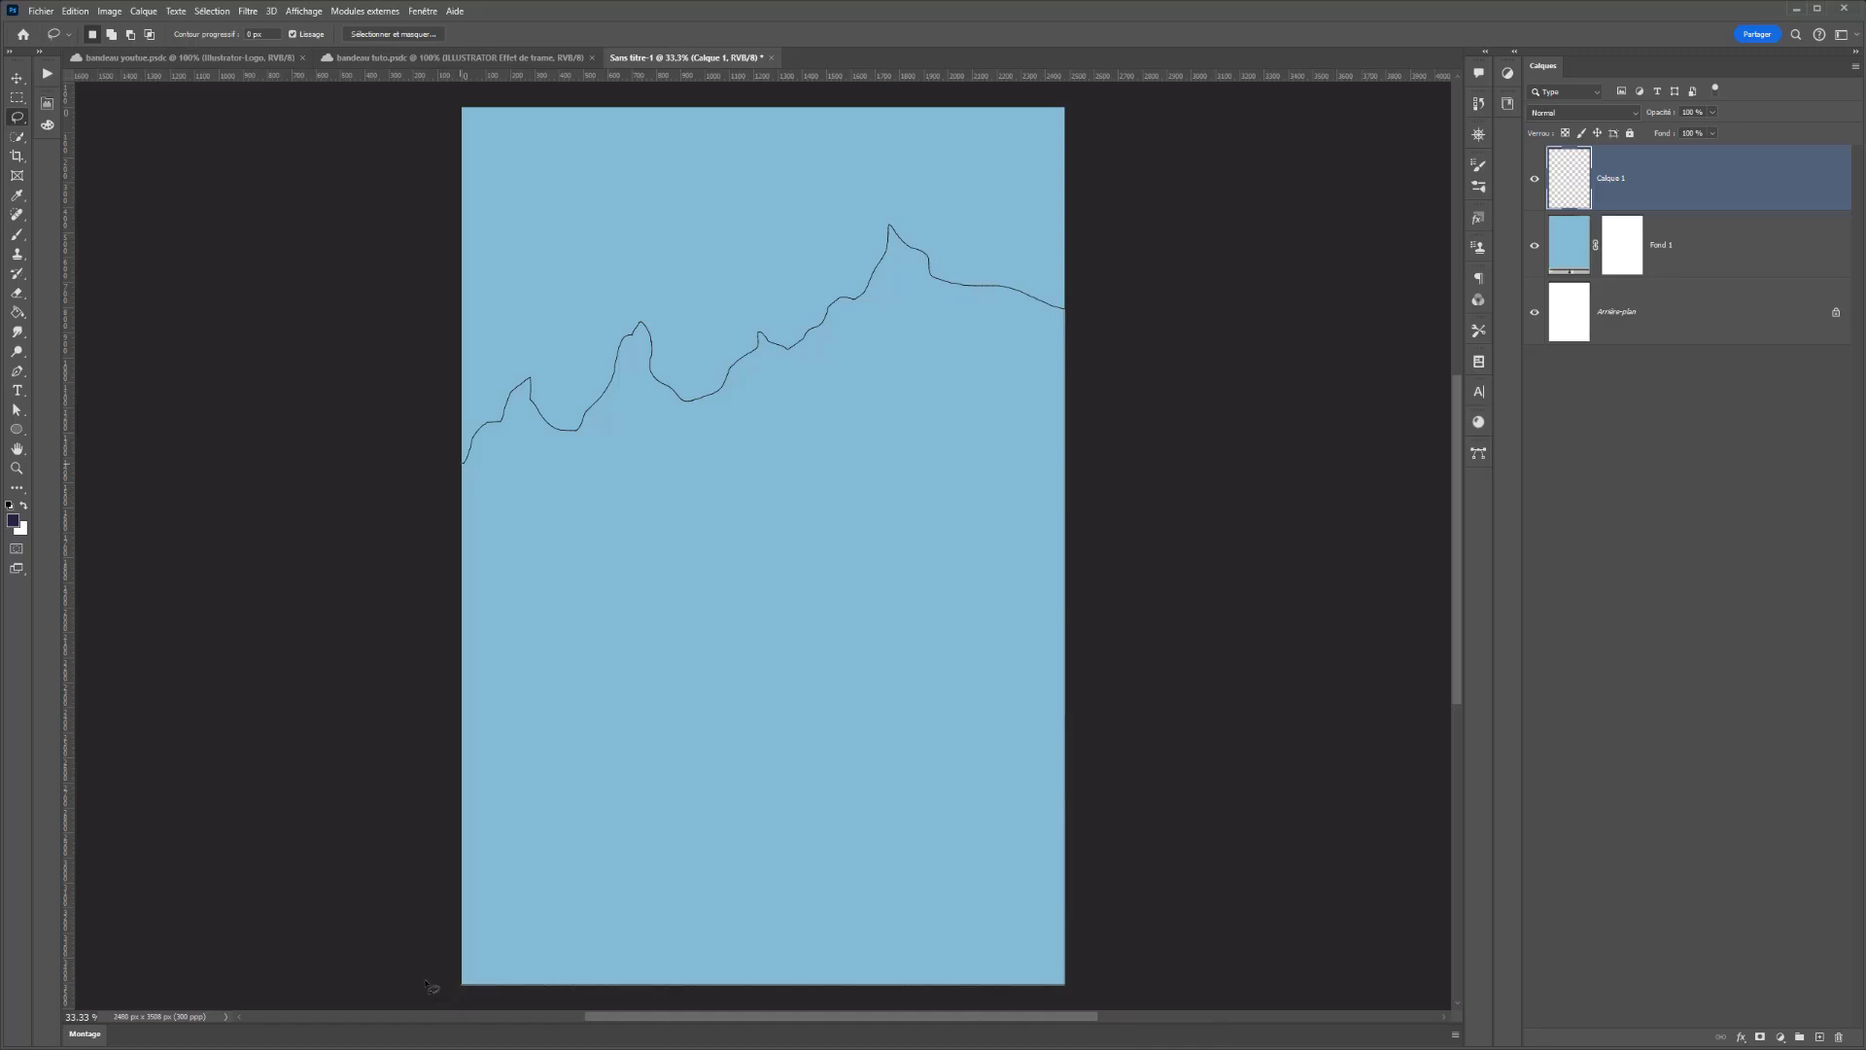
left_click_drag(431, 987, 362, 537)
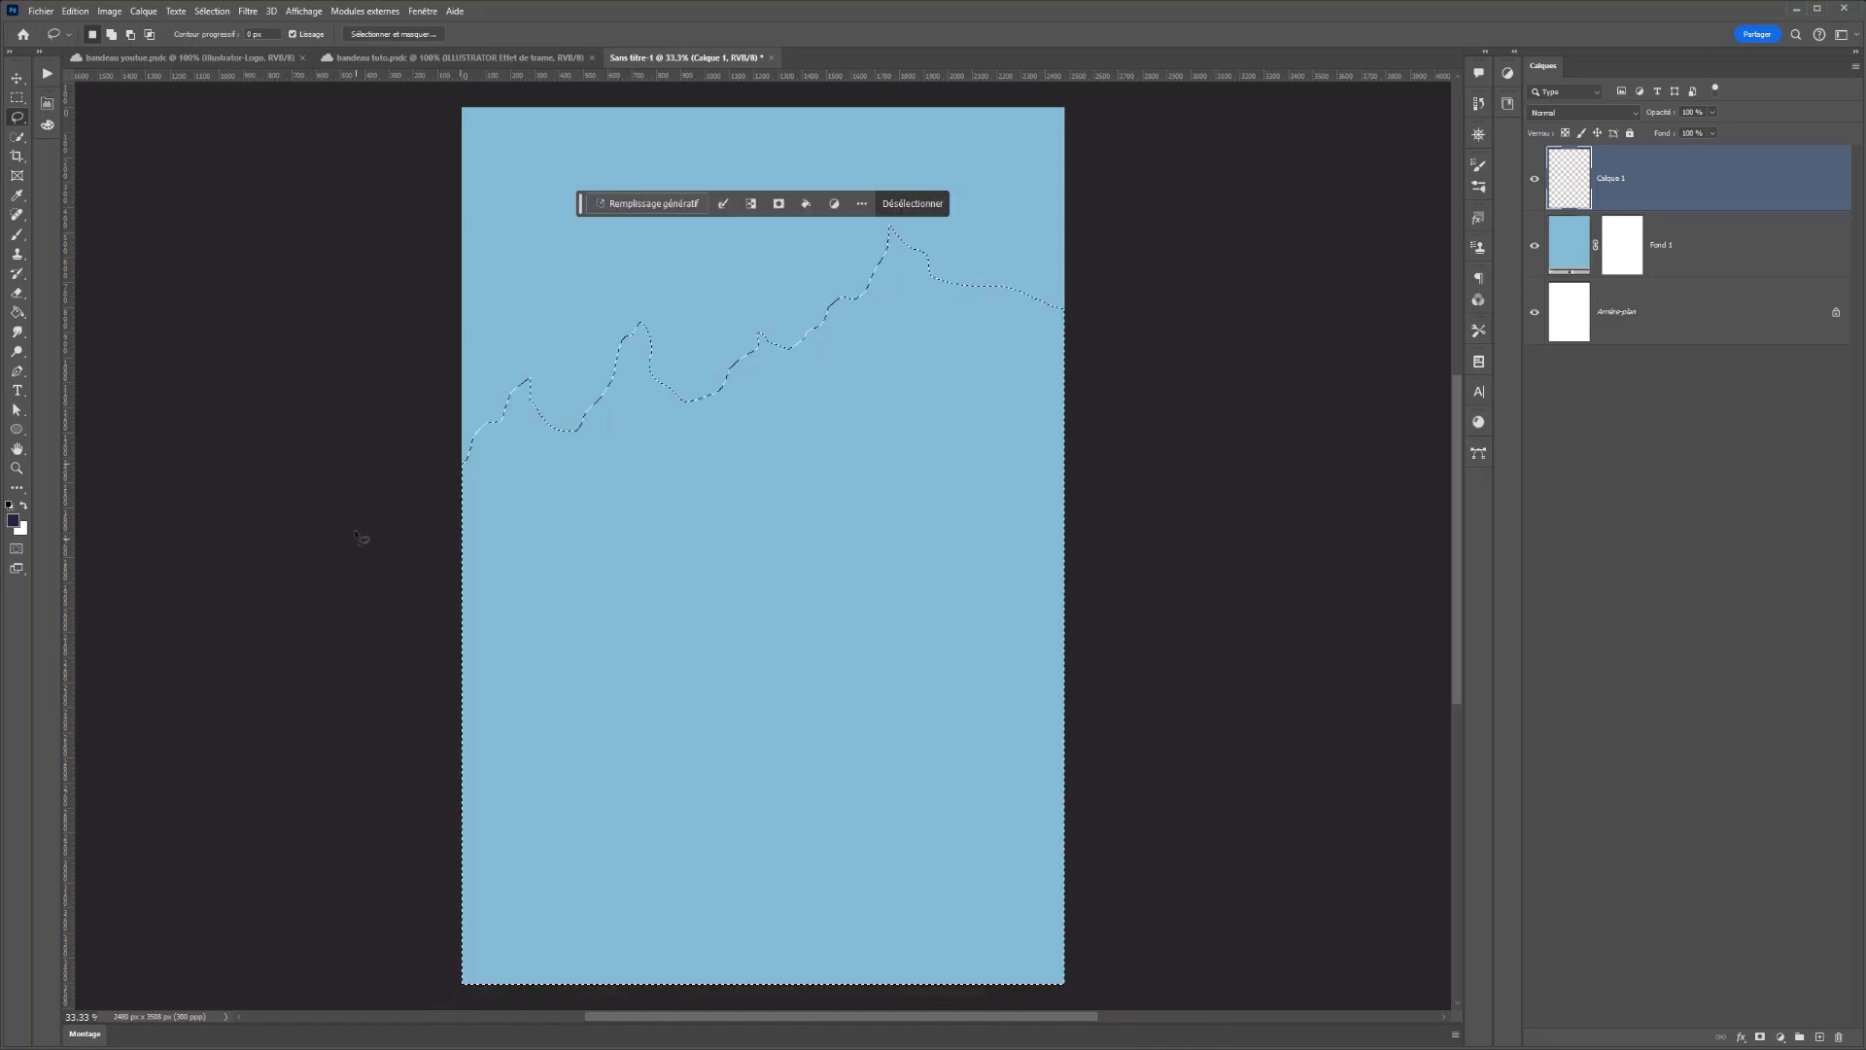
left_click(17, 312)
left_click(677, 543)
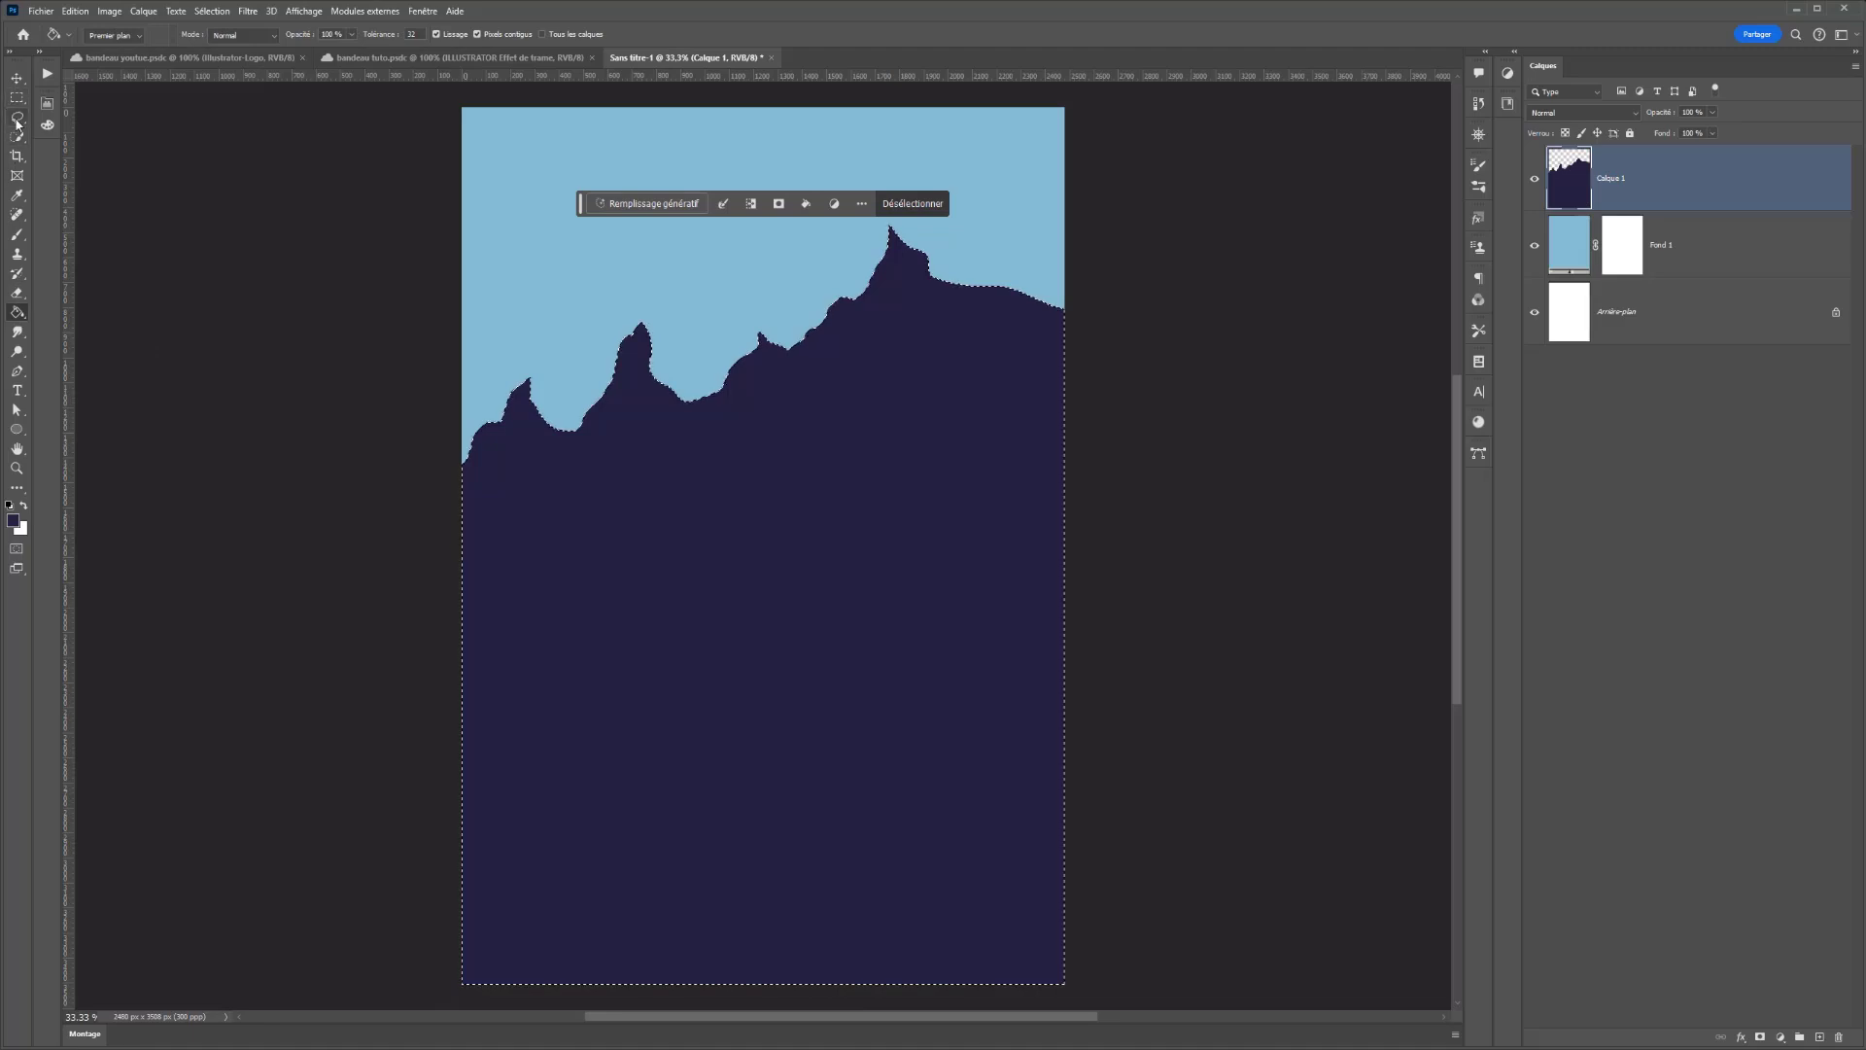
left_click(1819, 1037)
key("ctrl+d")
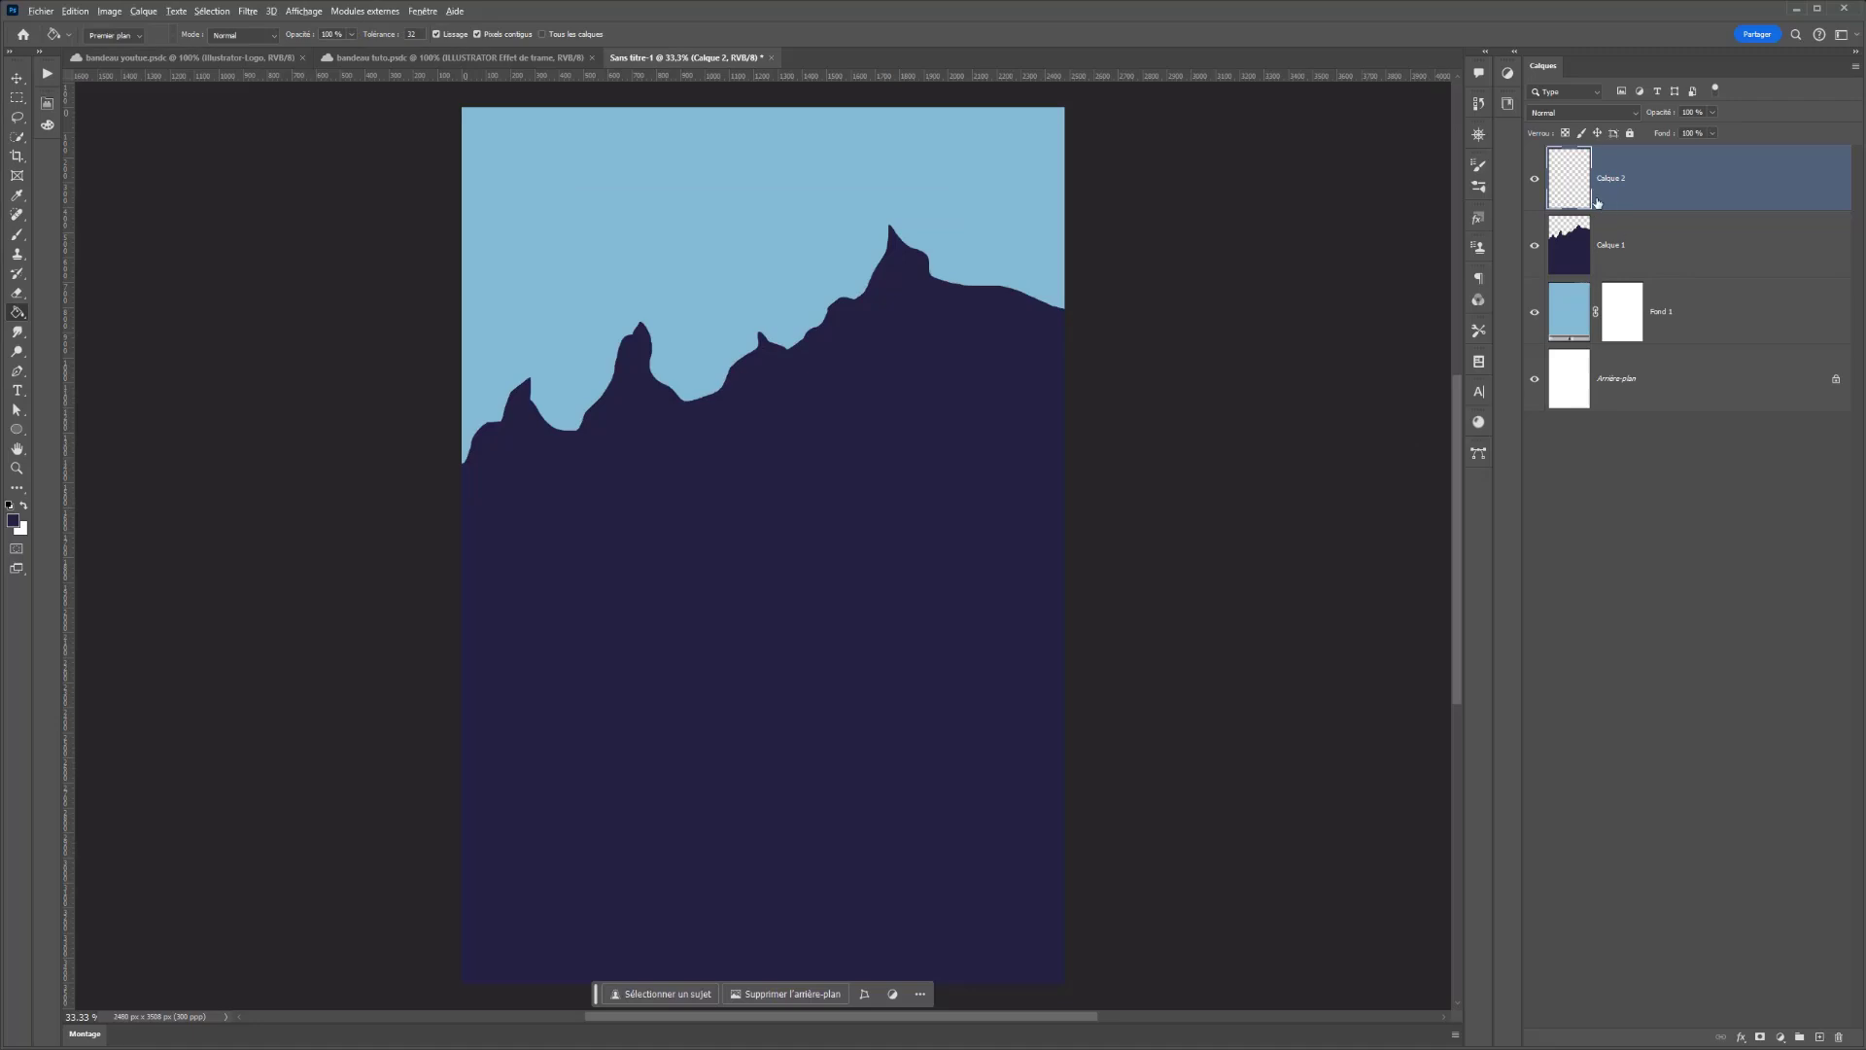
- Clip the new layer to the mountains and outline the first facet on the tallest peak
left_click(1584, 208, "alt")
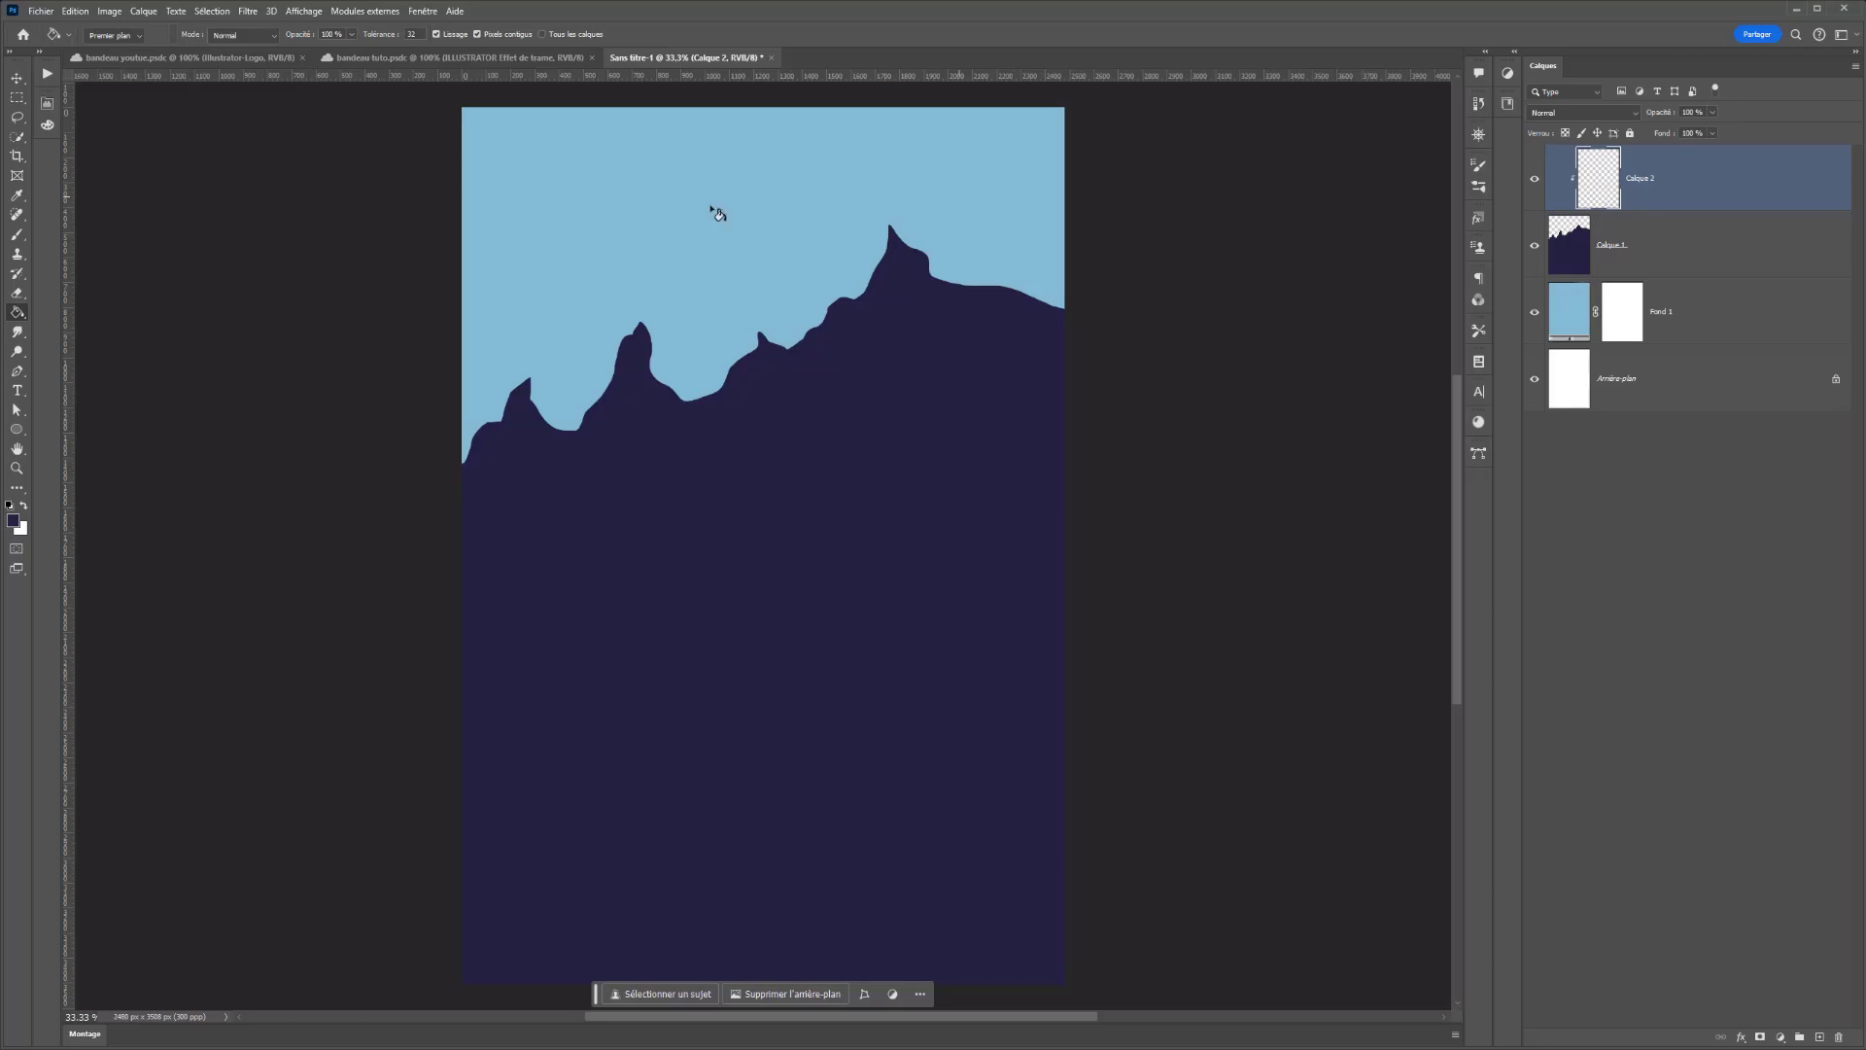
left_click(15, 118)
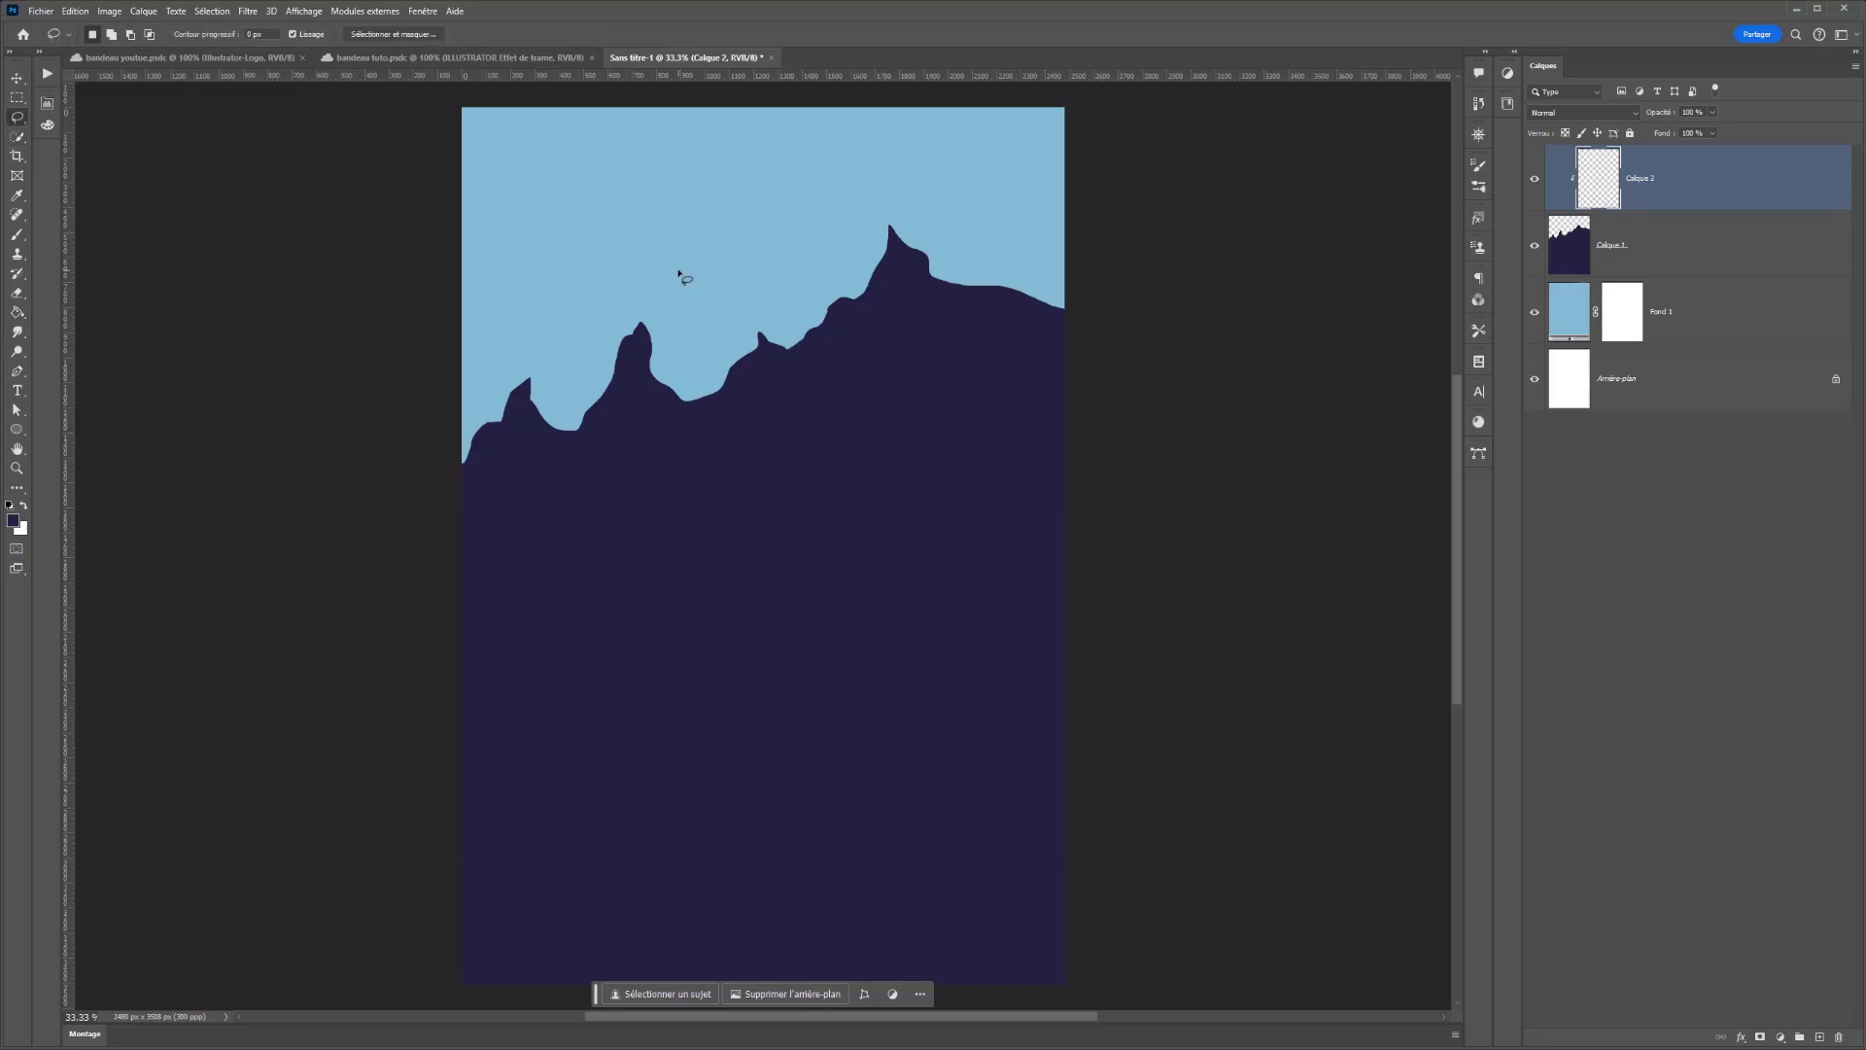
left_click_drag(942, 251, 924, 268)
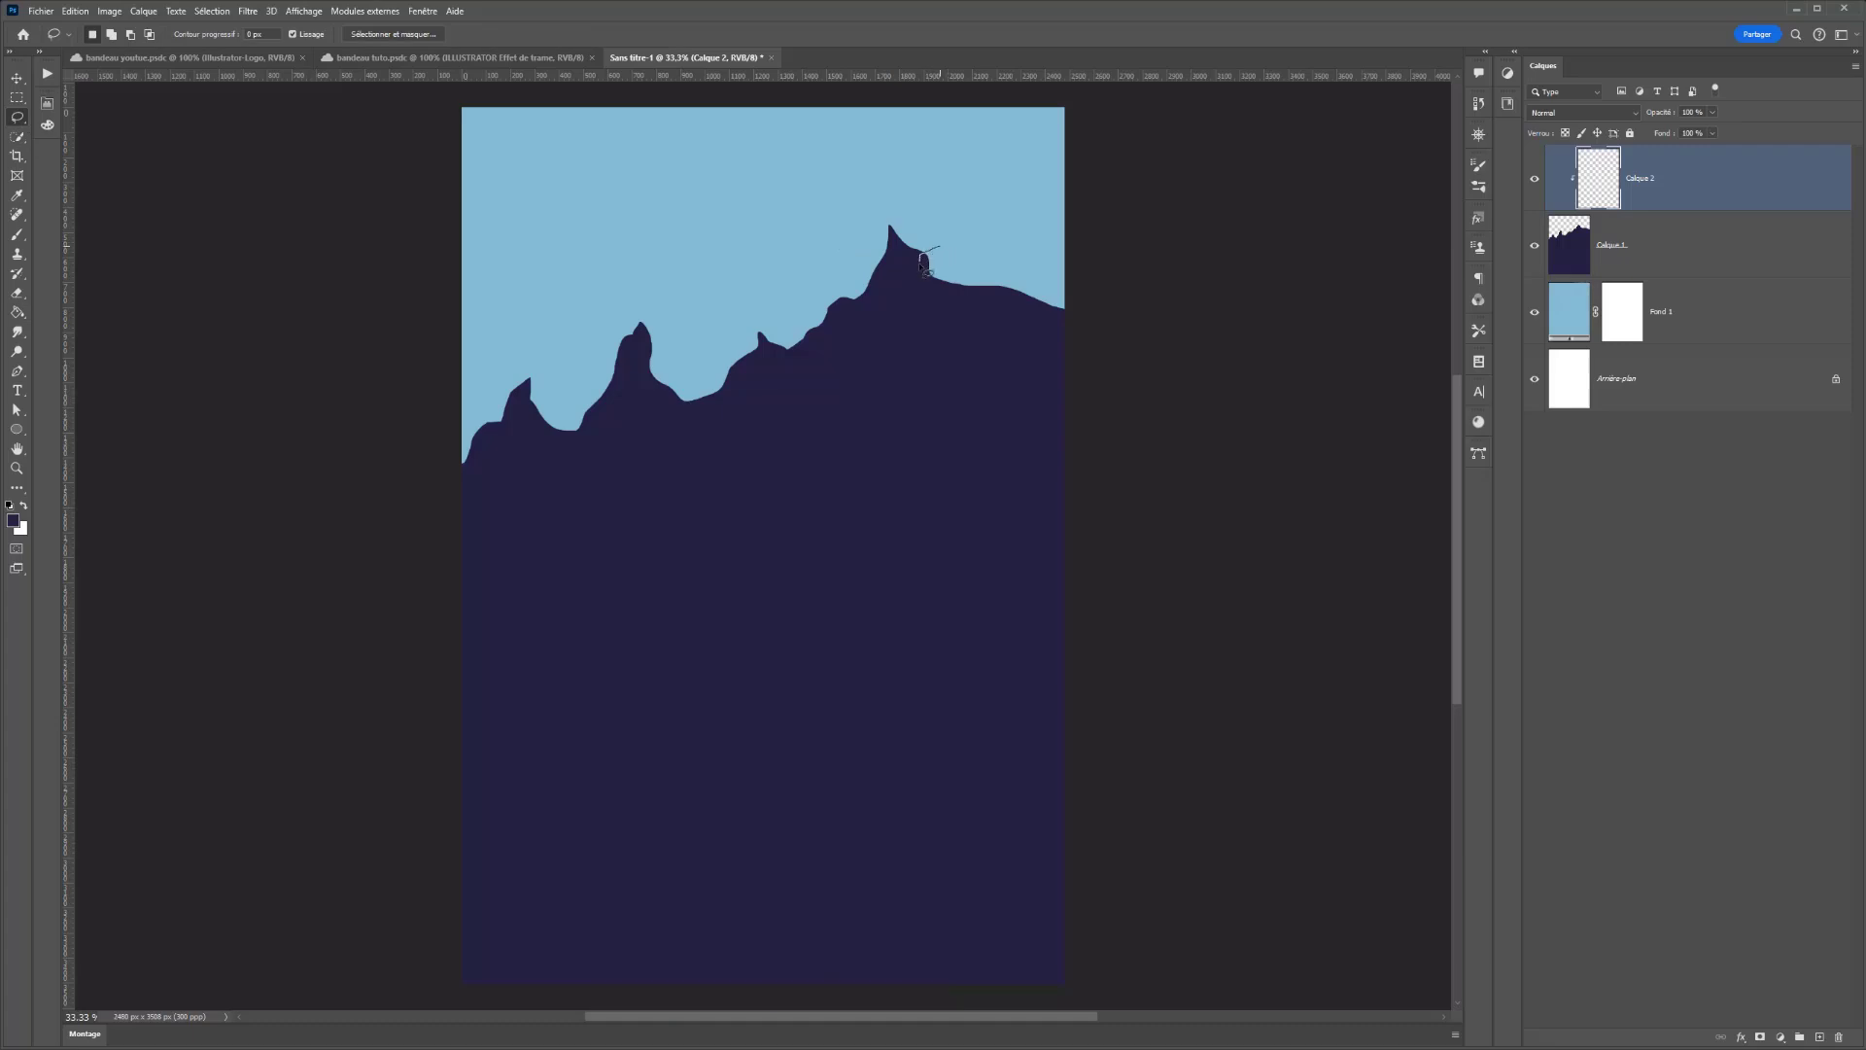
mouse_move(883, 392)
left_mouse_down()
mouse_move(976, 374)
mouse_move(987, 329)
mouse_move(1064, 321)
mouse_move(894, 238)
left_mouse_up()
mouse_move(859, 368)
left_mouse_down()
mouse_move(797, 401)
mouse_move(751, 384)
left_mouse_up()
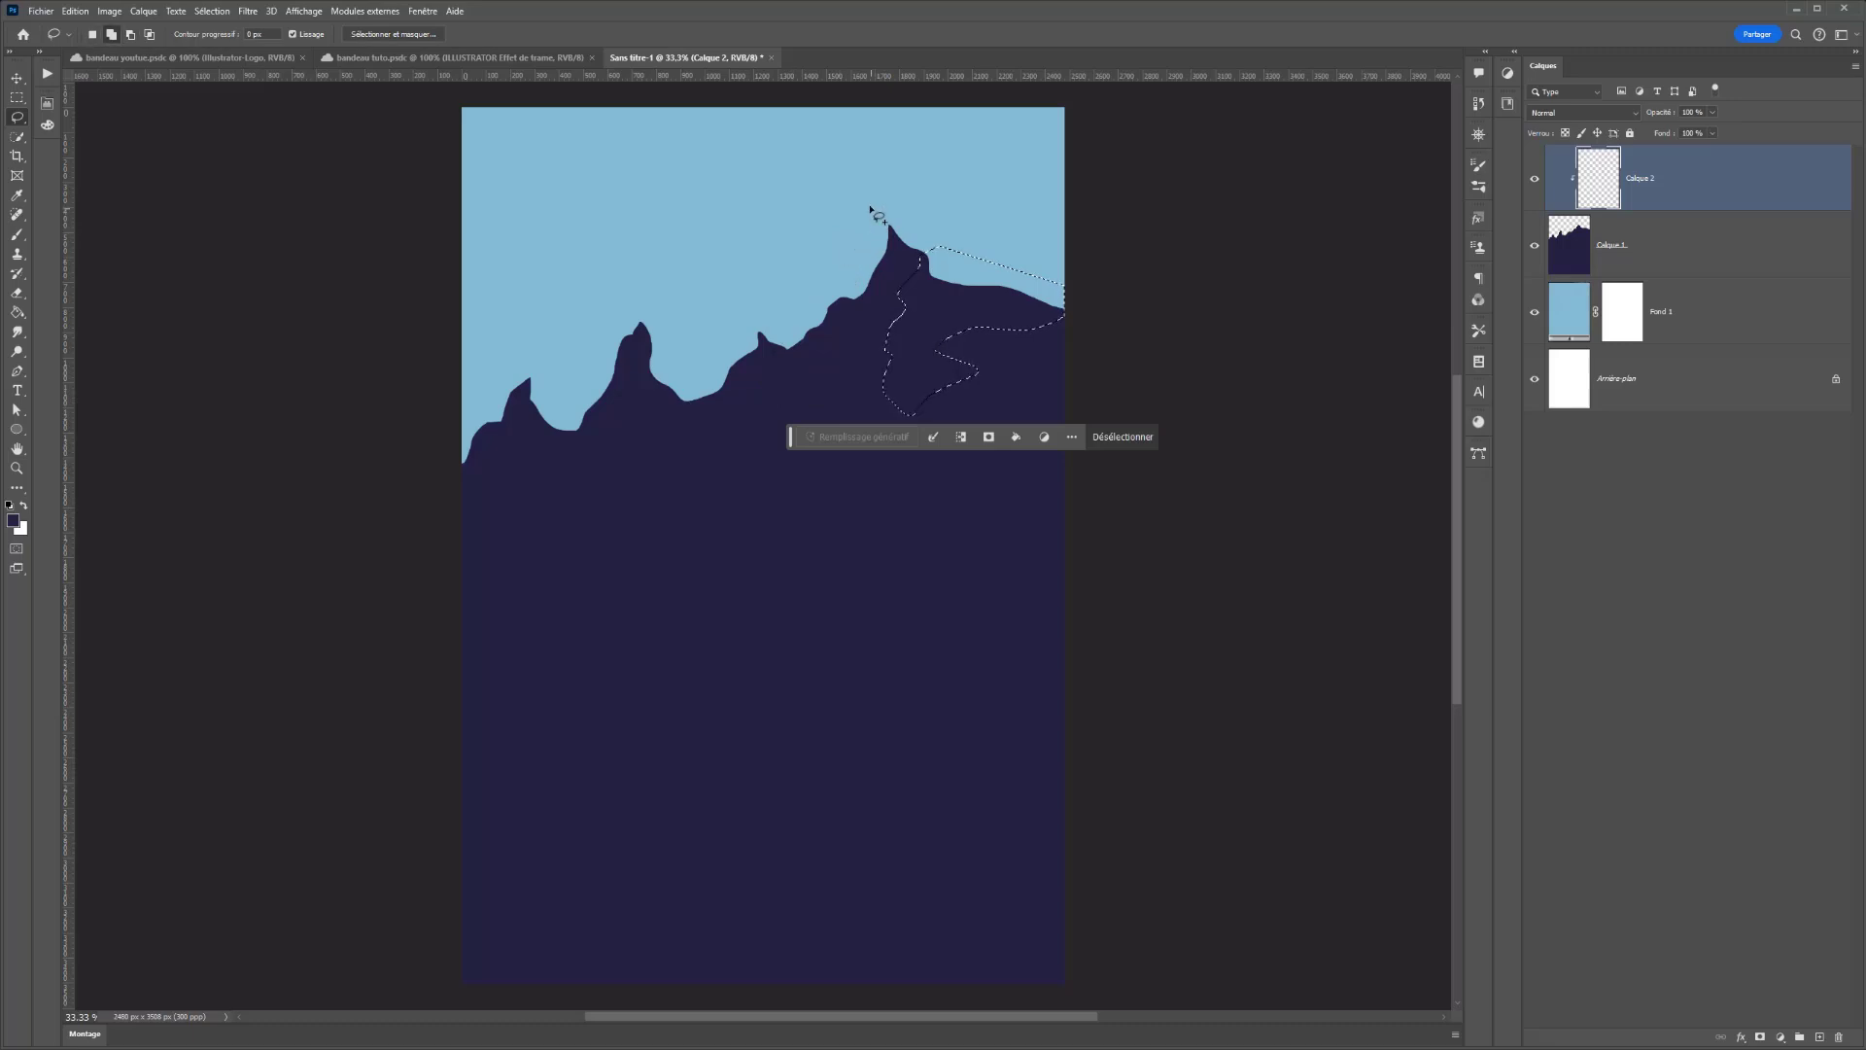
- Add facets below the tallest peak, on the left and far-left peaks, and the lower-left slope
mouse_move(871, 205)
left_mouse_down()
mouse_move(880, 313)
mouse_move(860, 200)
left_mouse_up()
mouse_move(655, 301)
left_mouse_down()
mouse_move(674, 433)
mouse_move(722, 405)
left_mouse_up()
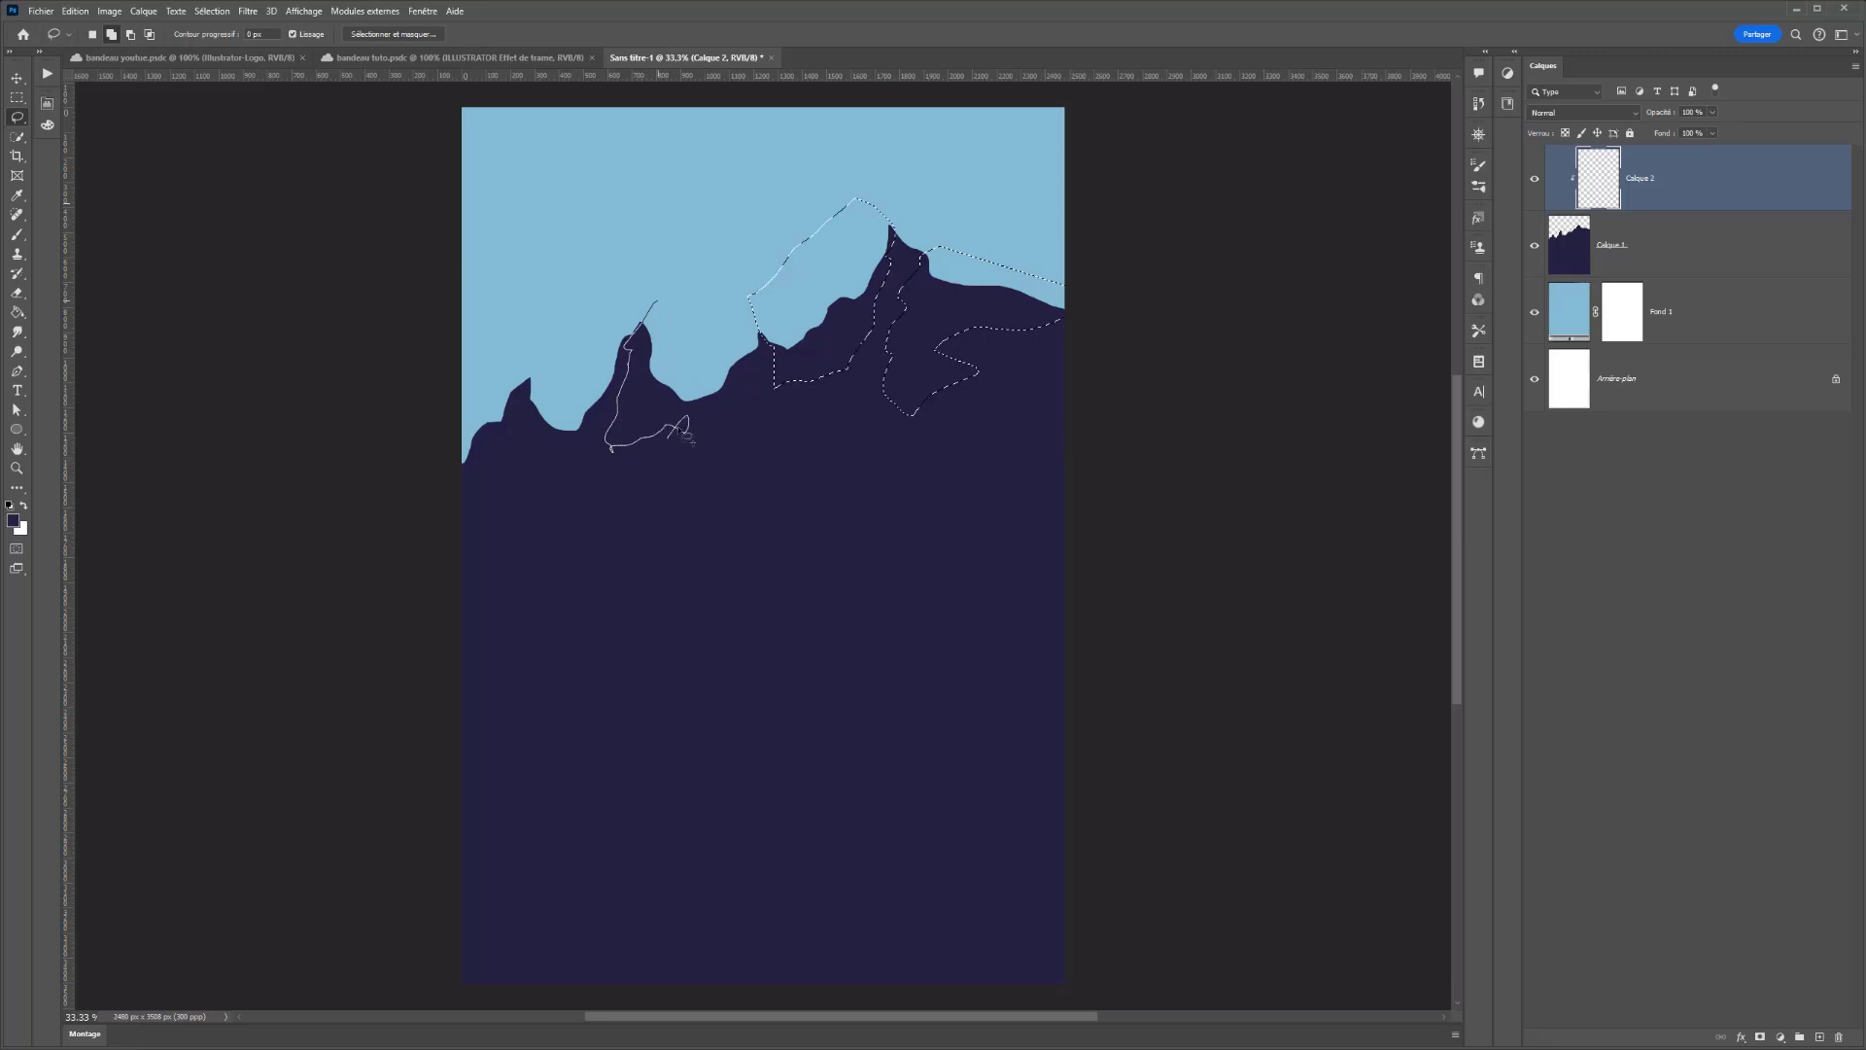
left_click_drag(701, 338, 661, 303)
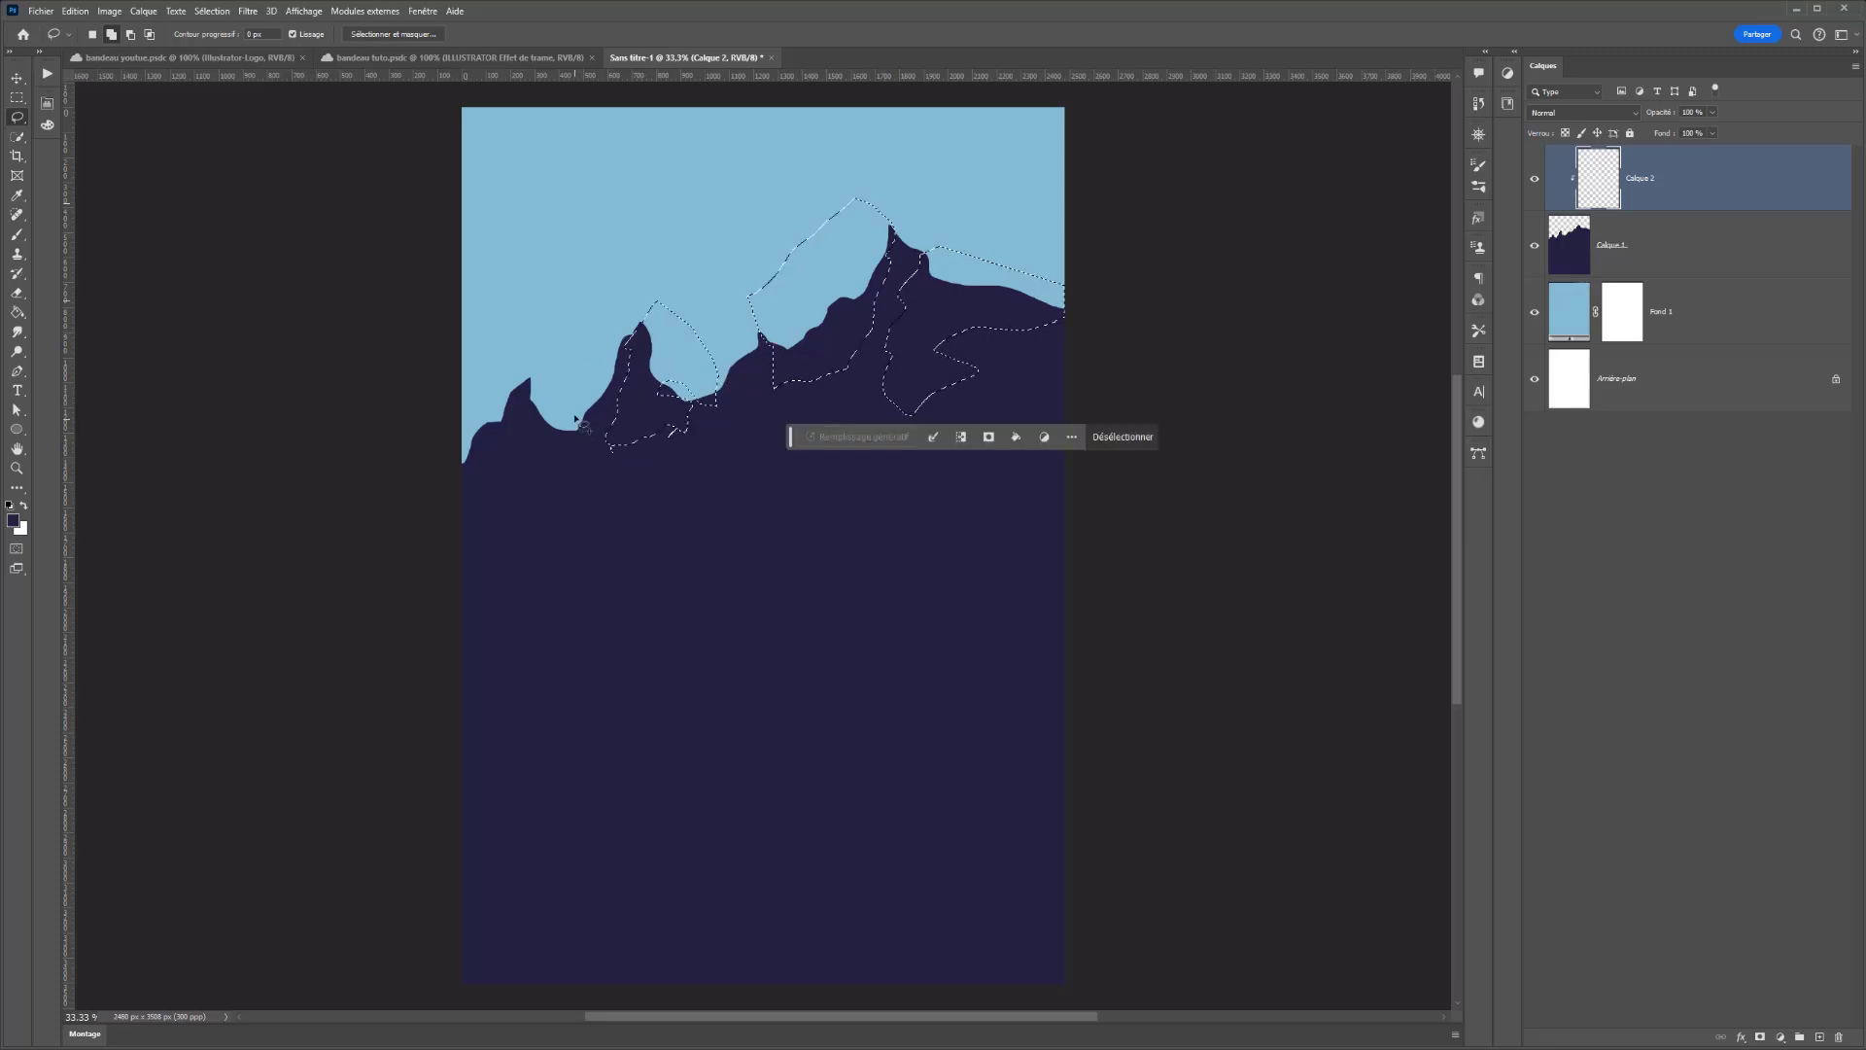
left_click_drag(591, 364, 593, 391)
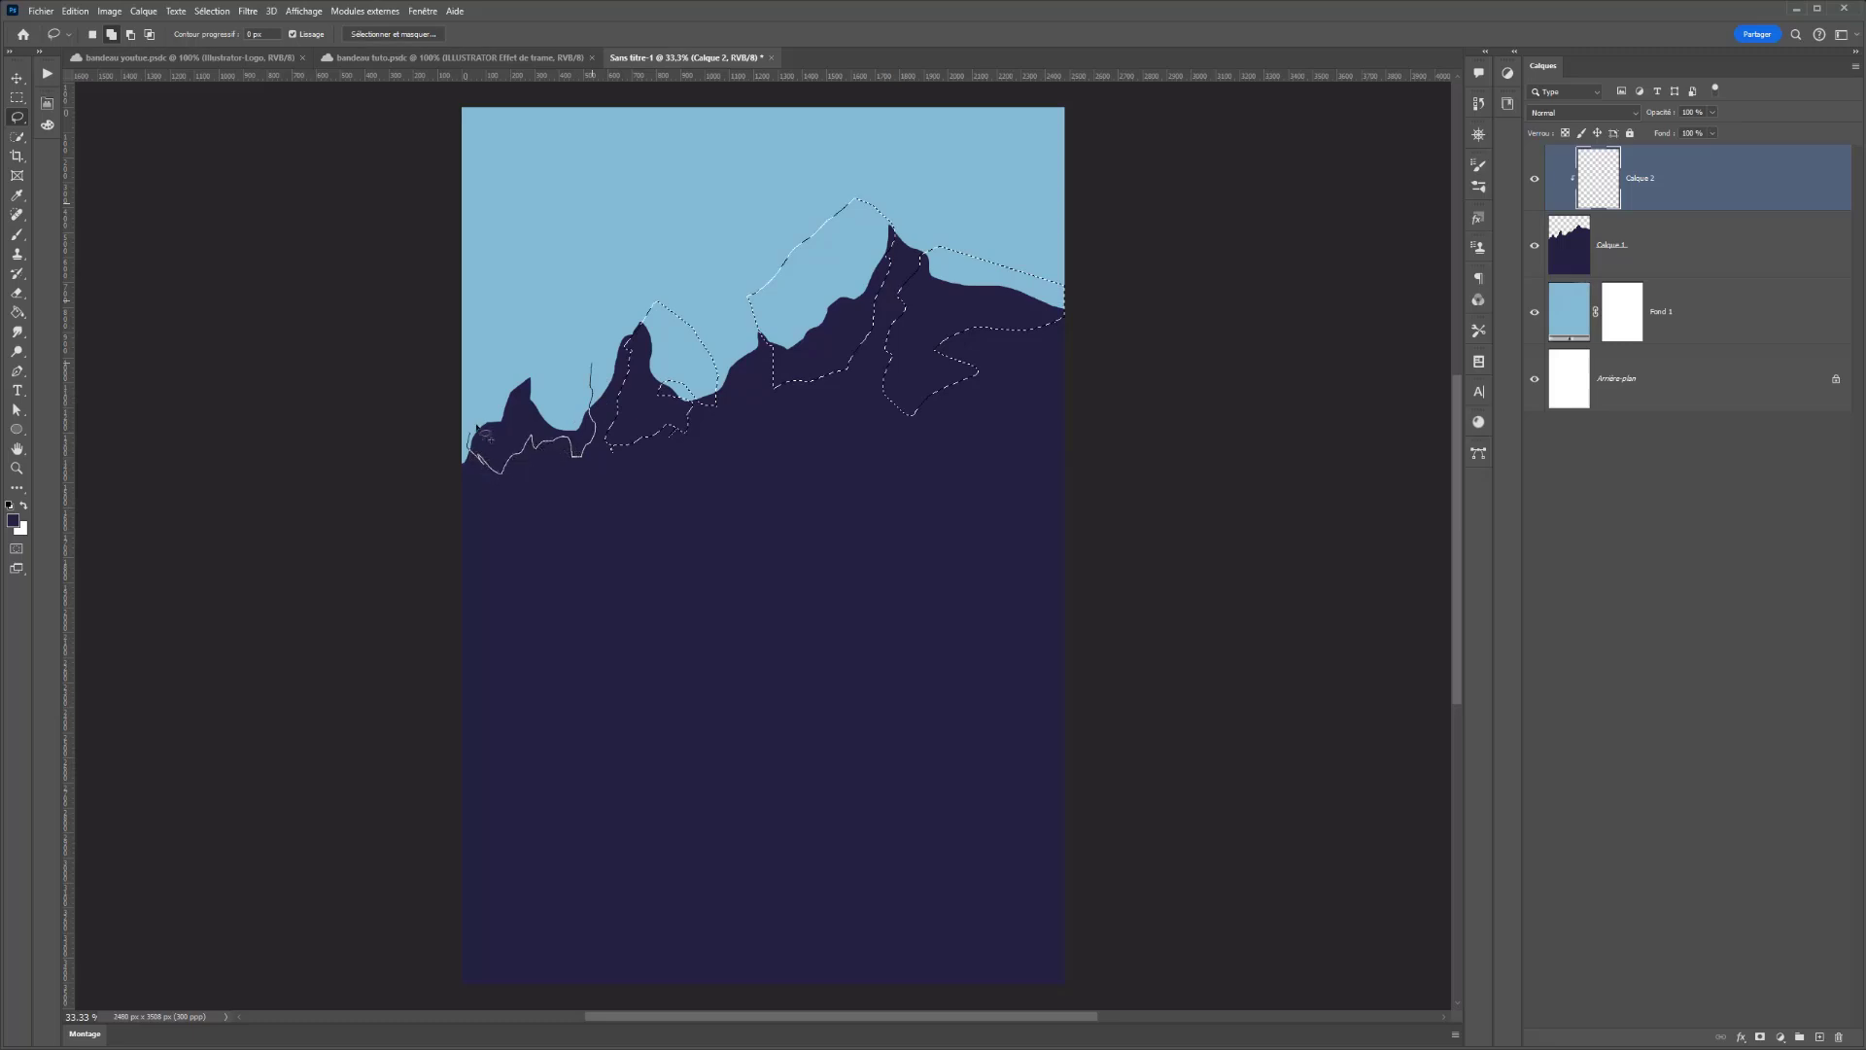
left_click_drag(548, 399, 556, 394)
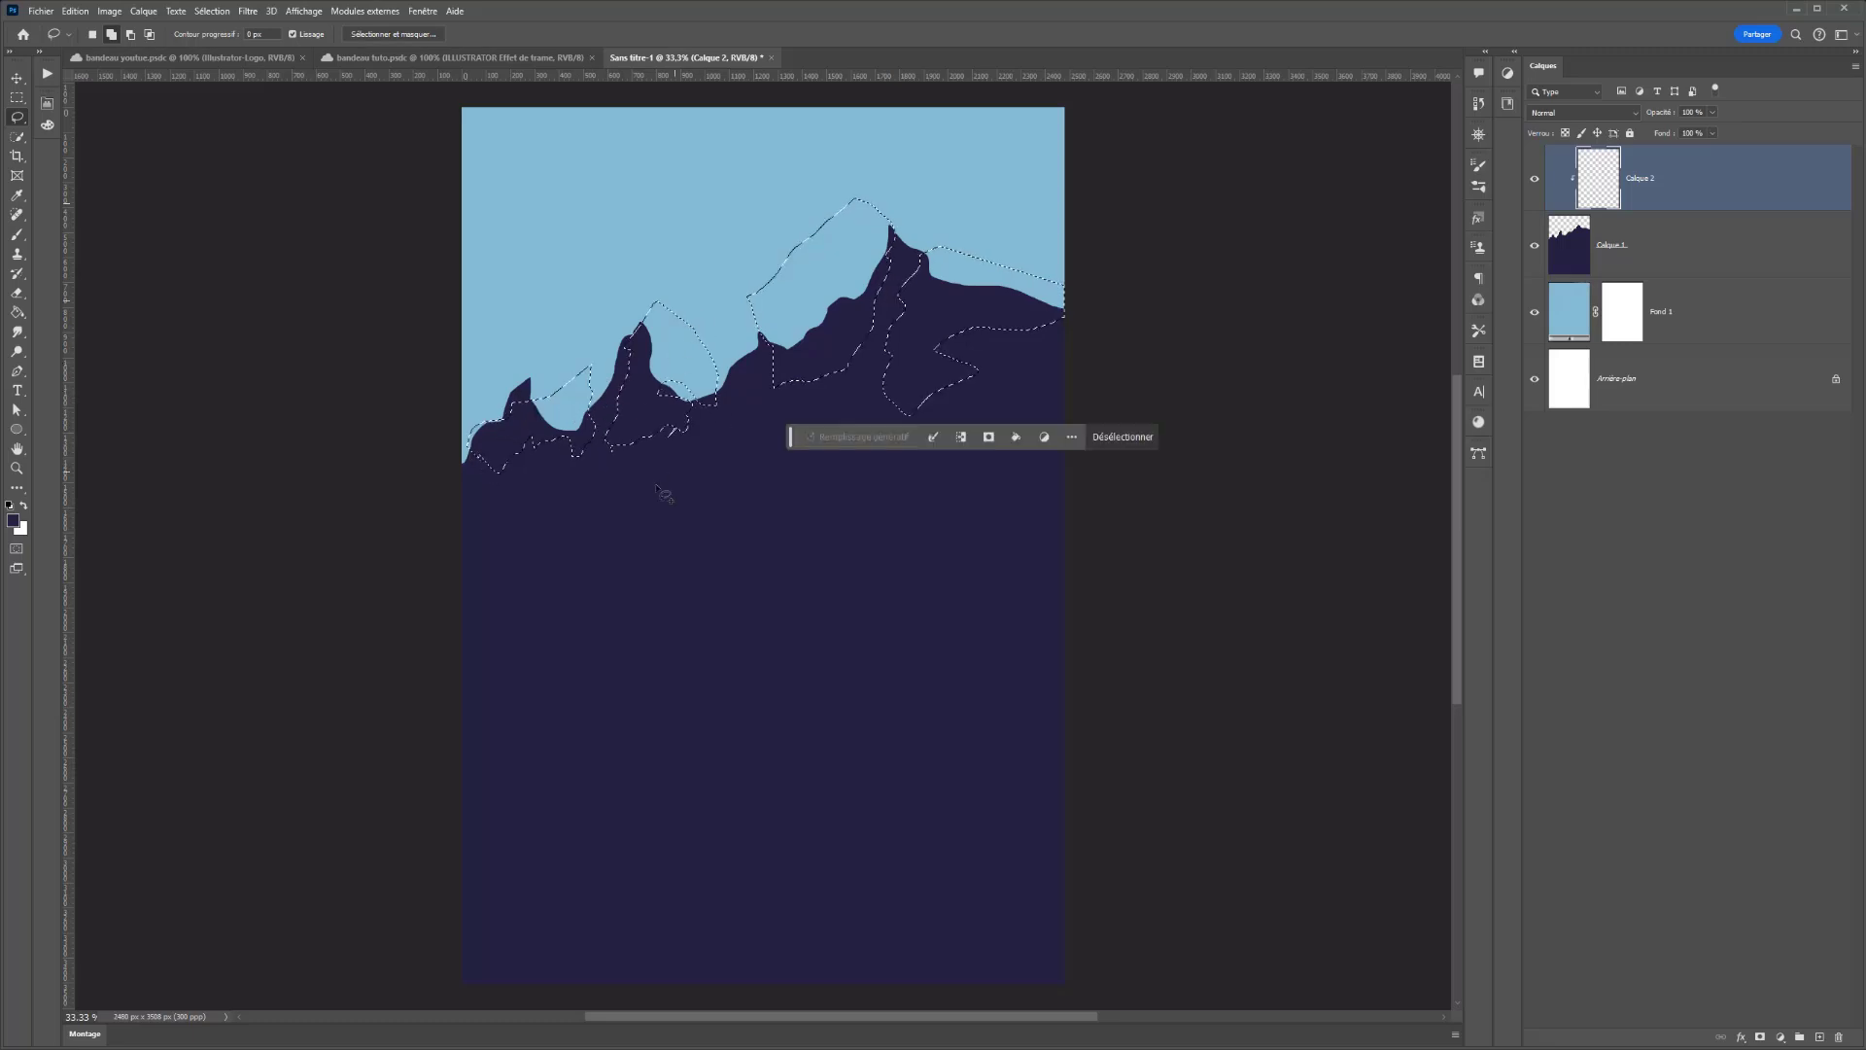
left_click_drag(457, 533, 486, 509)
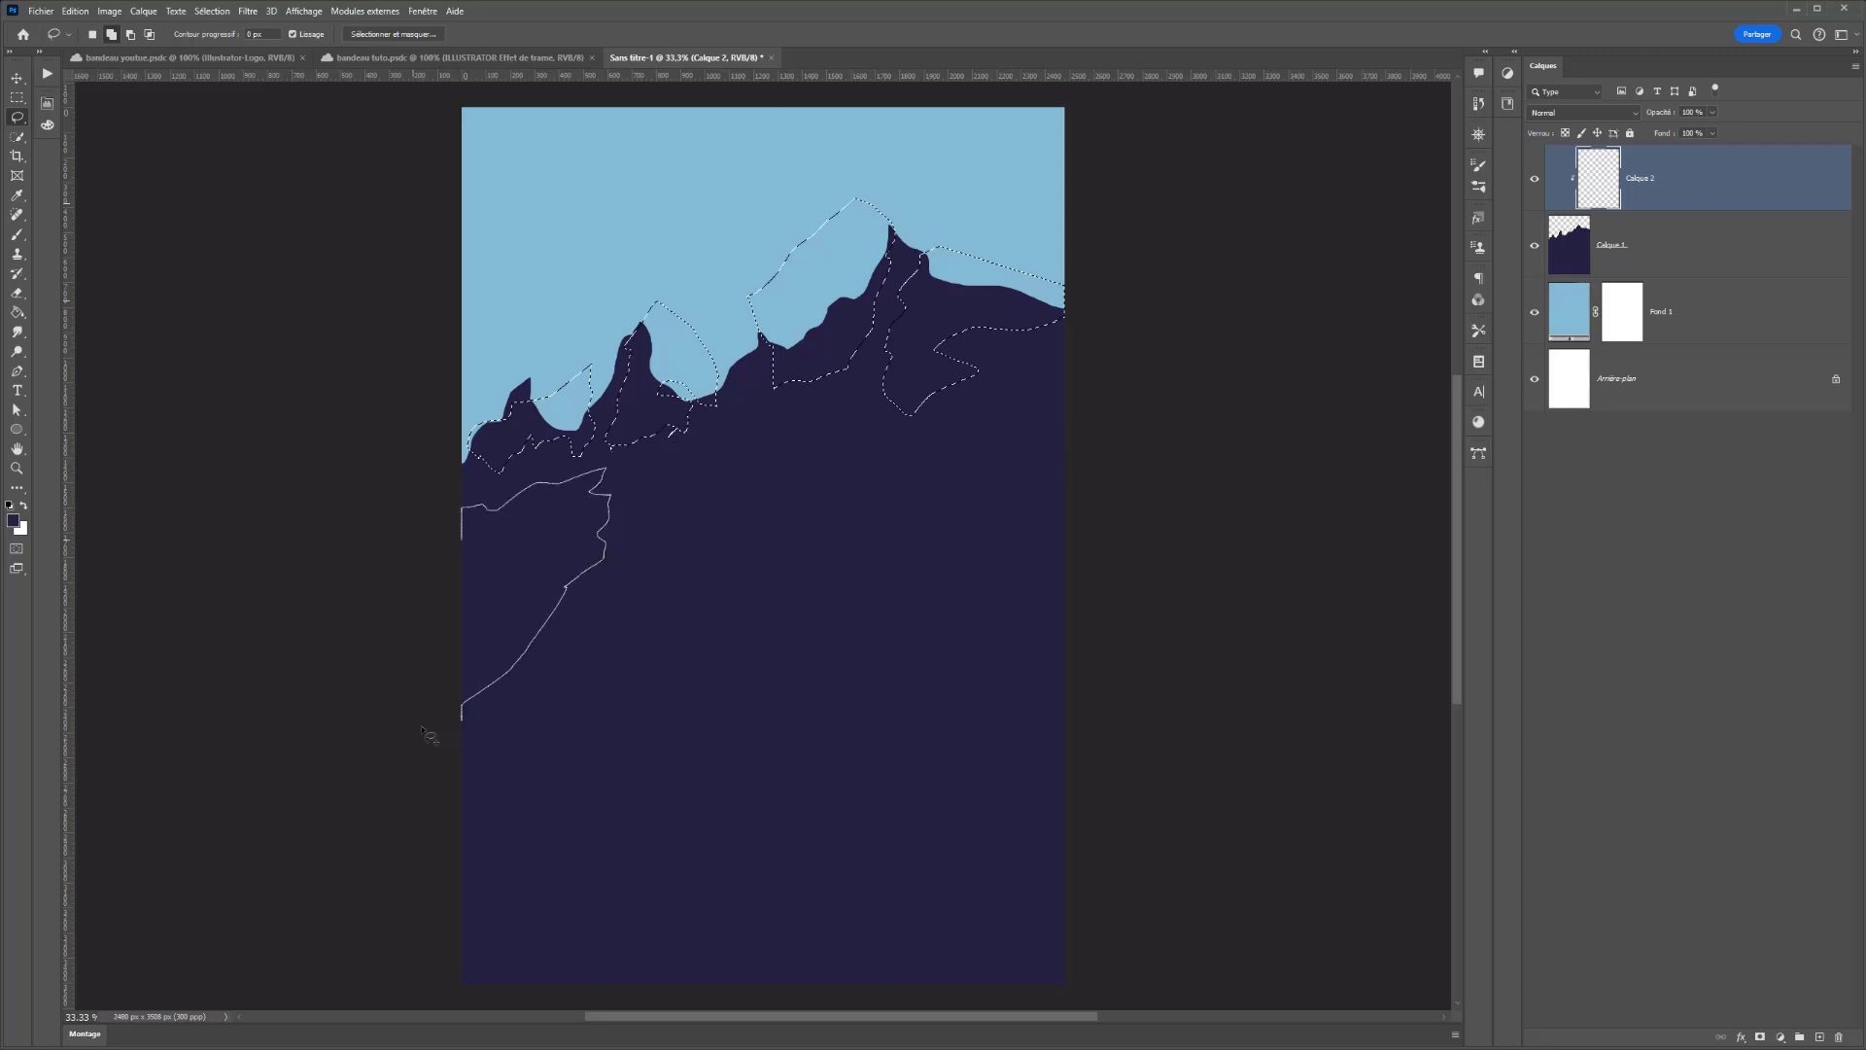
left_click_drag(427, 736, 421, 634)
- Add facets on the middle slope, large lower slope, right slope and right ridge
left_click_drag(717, 480, 648, 573)
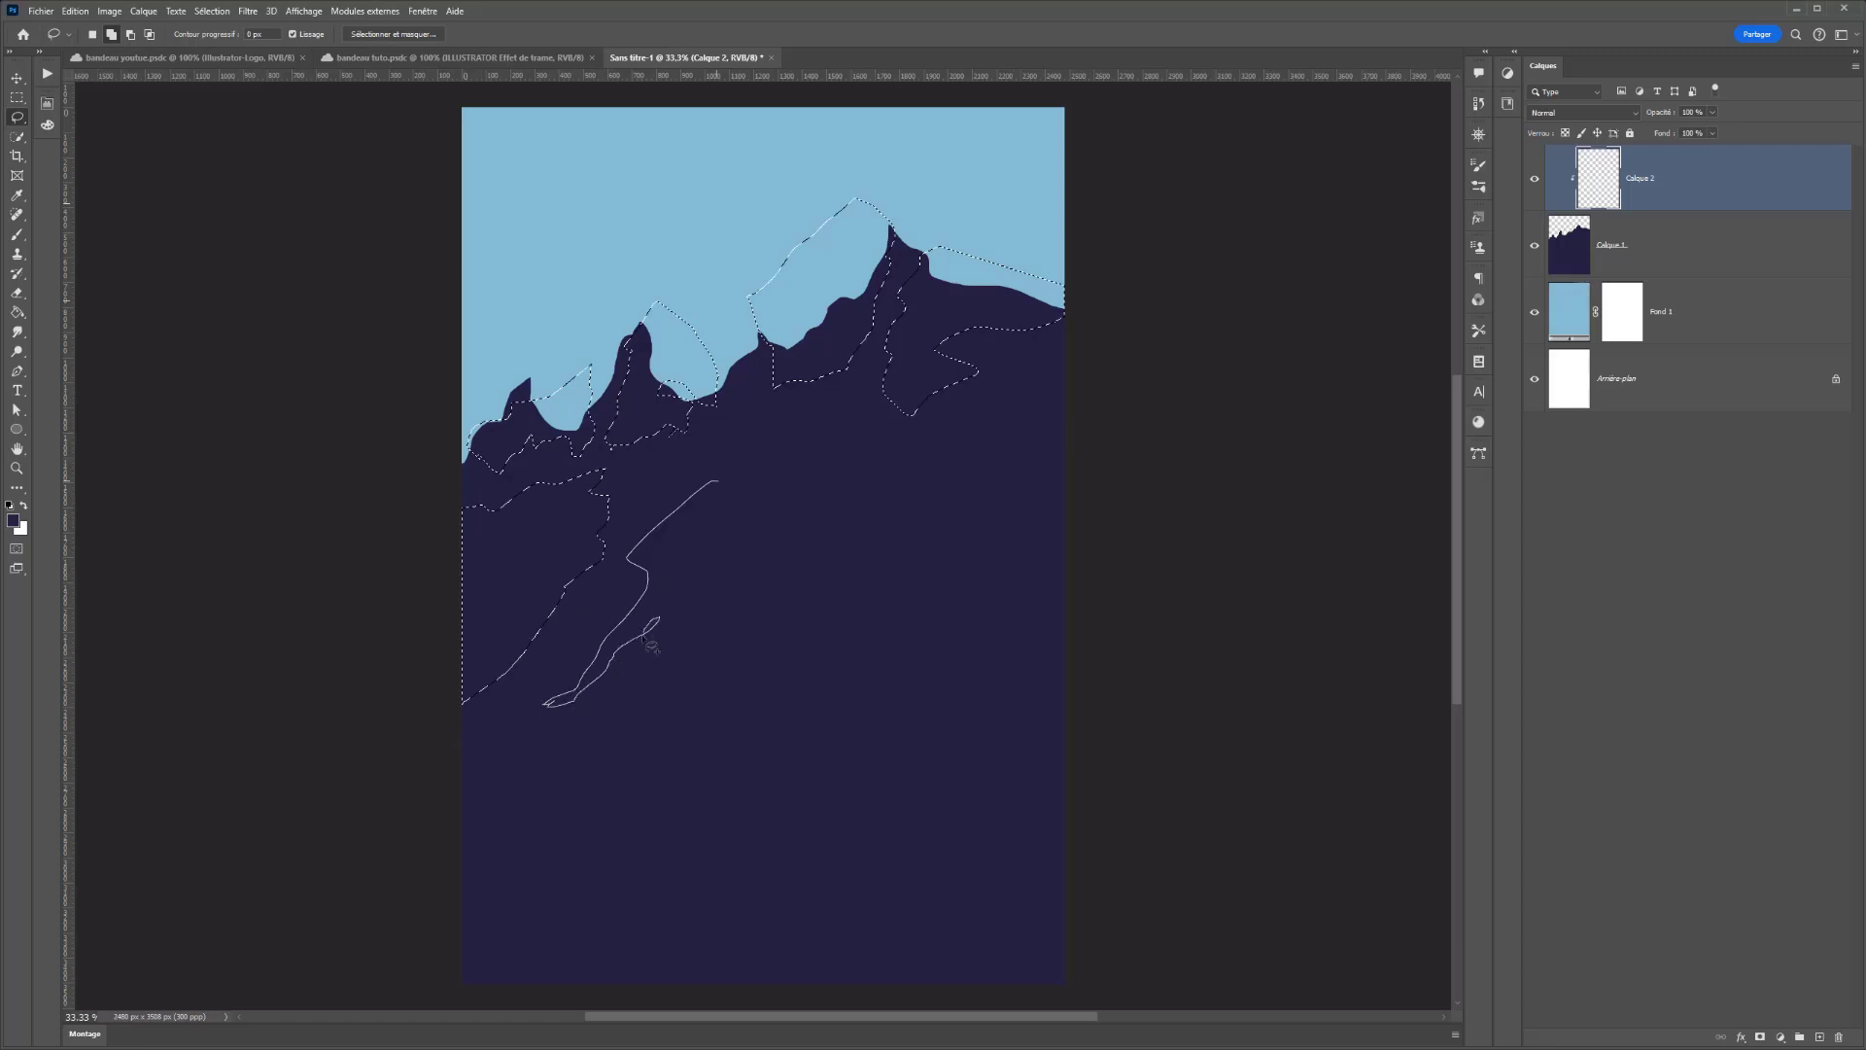
left_click_drag(724, 500, 719, 483)
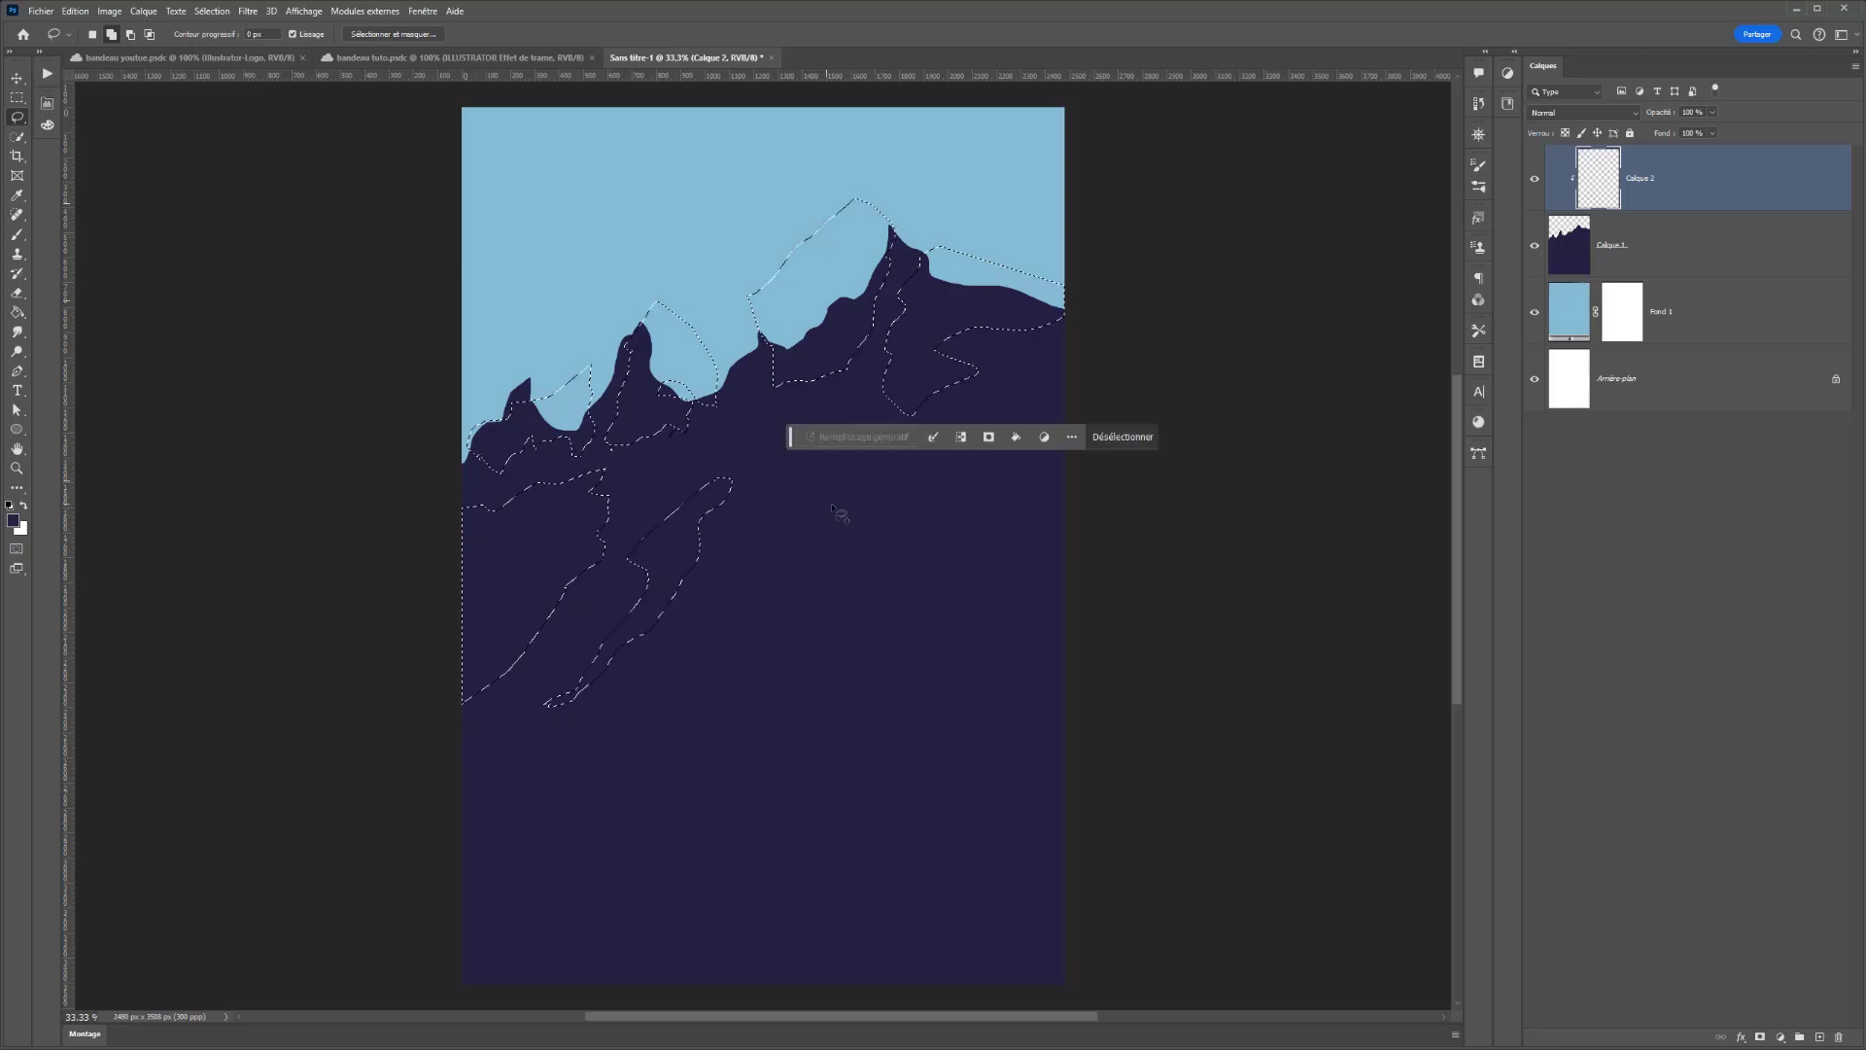
left_click_drag(834, 501, 731, 619)
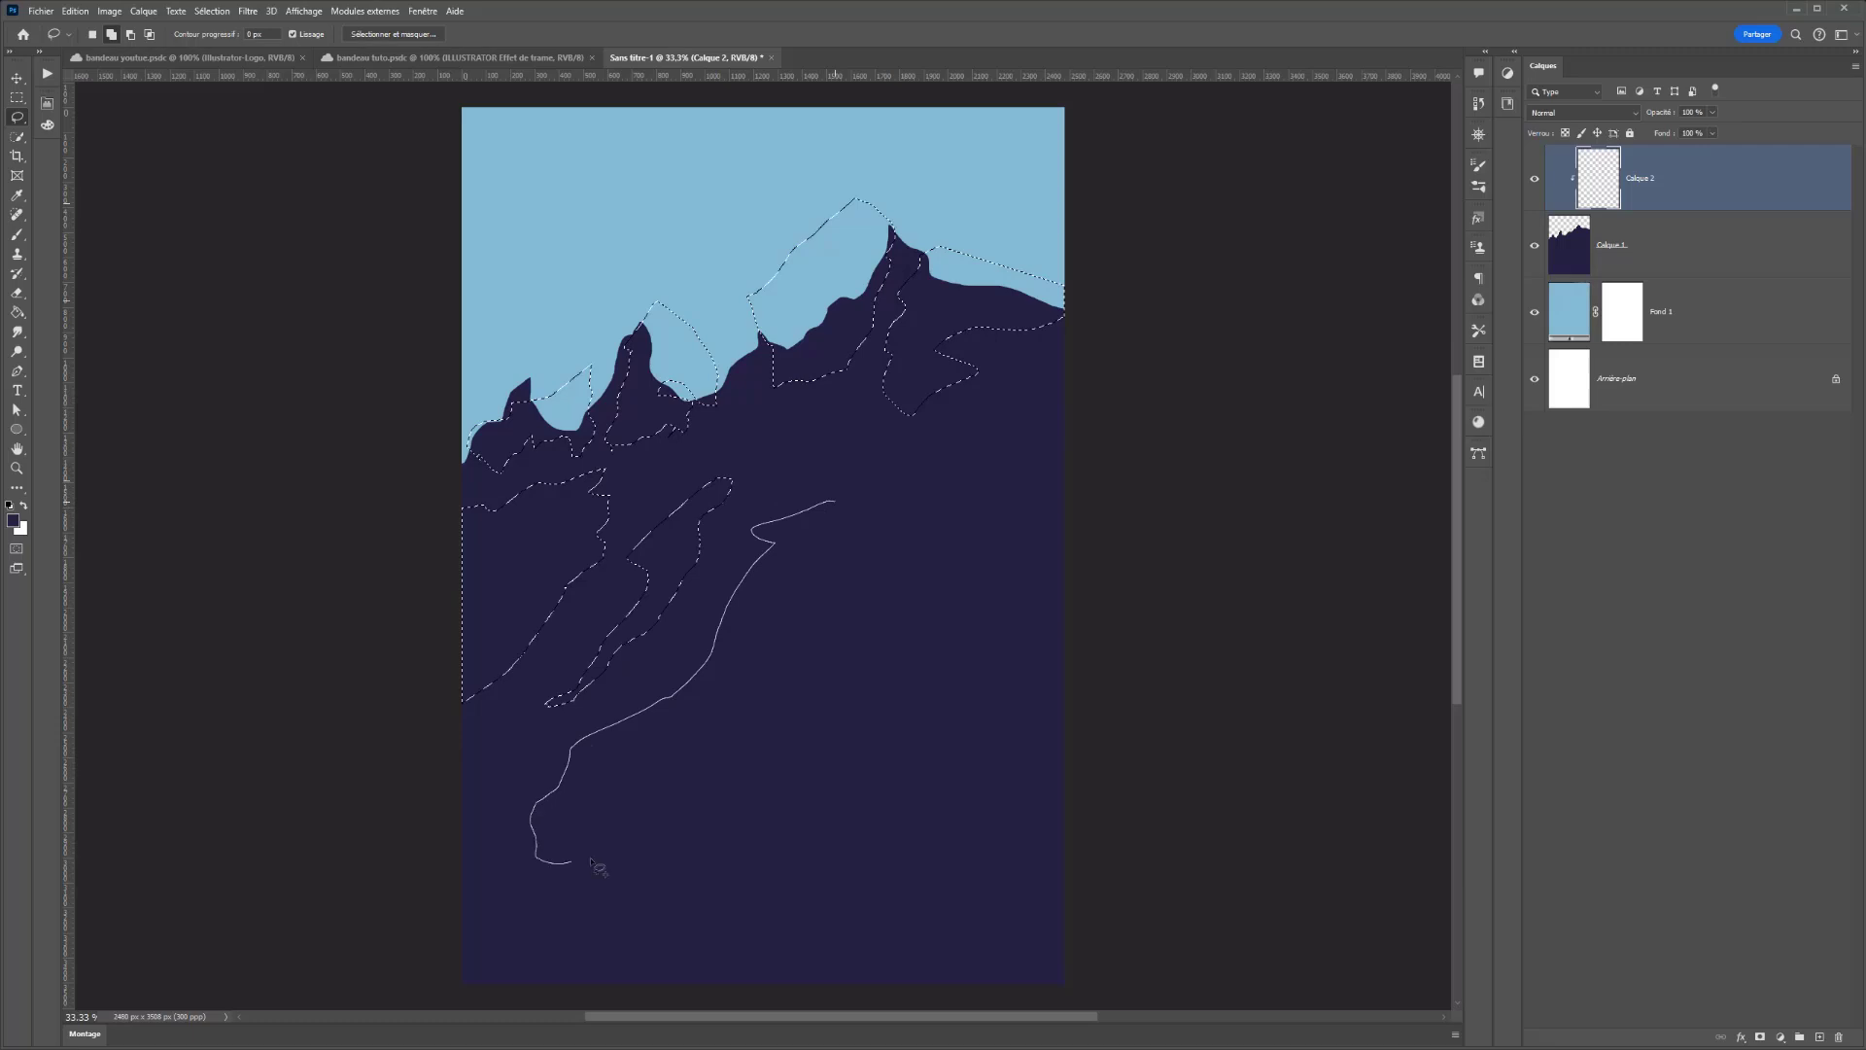
left_click_drag(590, 860, 1159, 769)
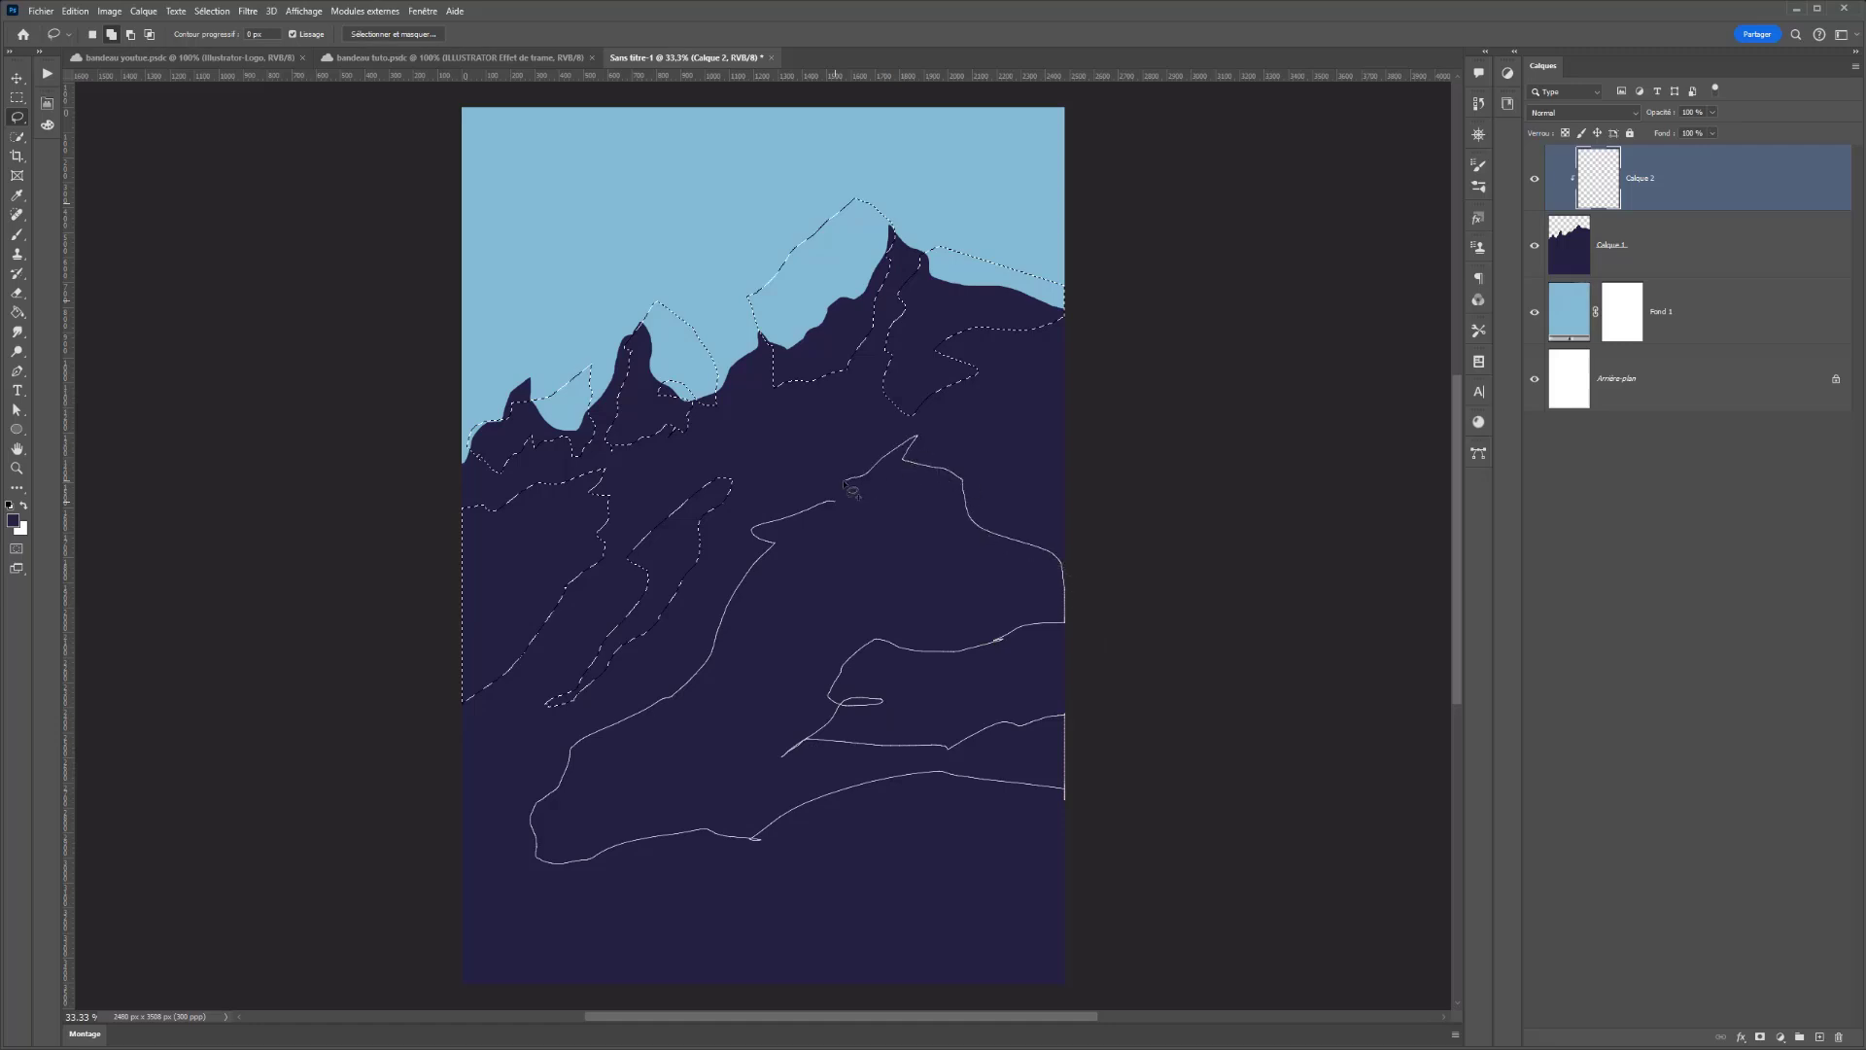
left_click_drag(851, 491, 846, 483)
left_click_drag(1040, 378, 1048, 367)
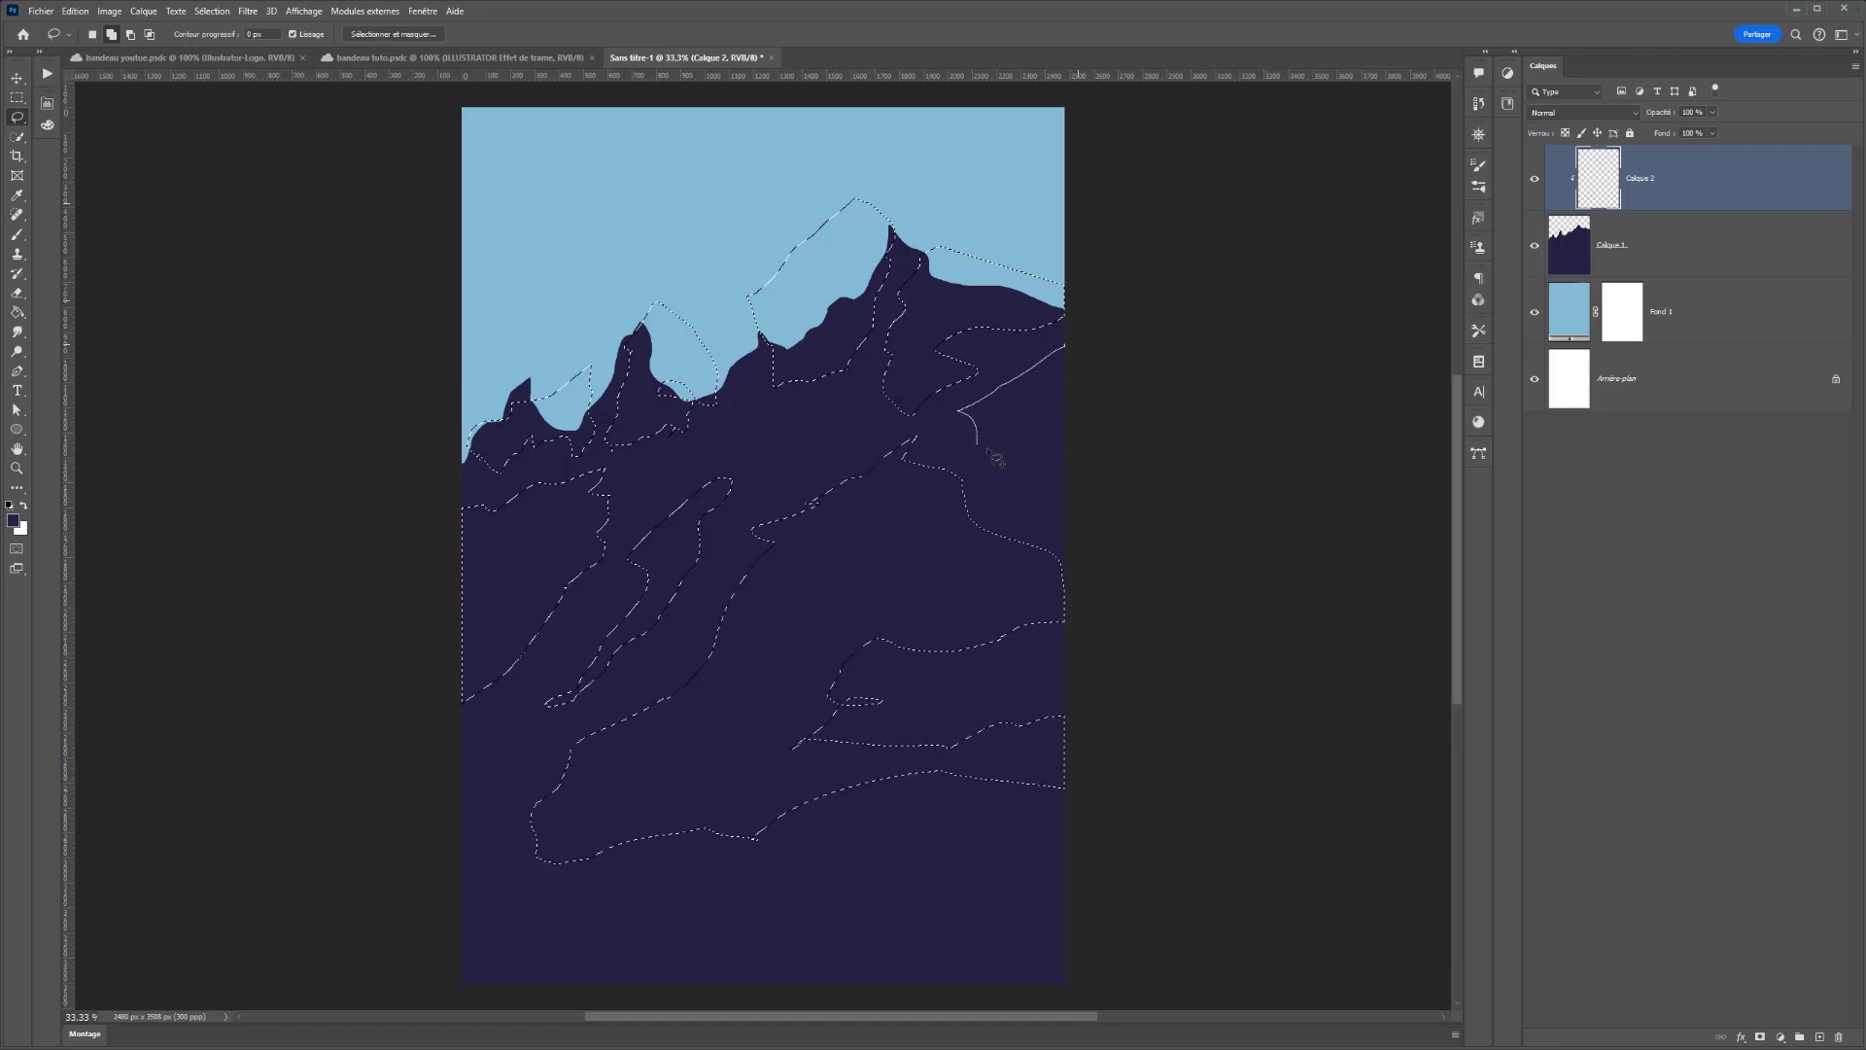
left_click_drag(1125, 526, 1128, 352)
mouse_move(816, 394)
left_mouse_down()
mouse_move(770, 415)
mouse_move(834, 393)
left_mouse_up()
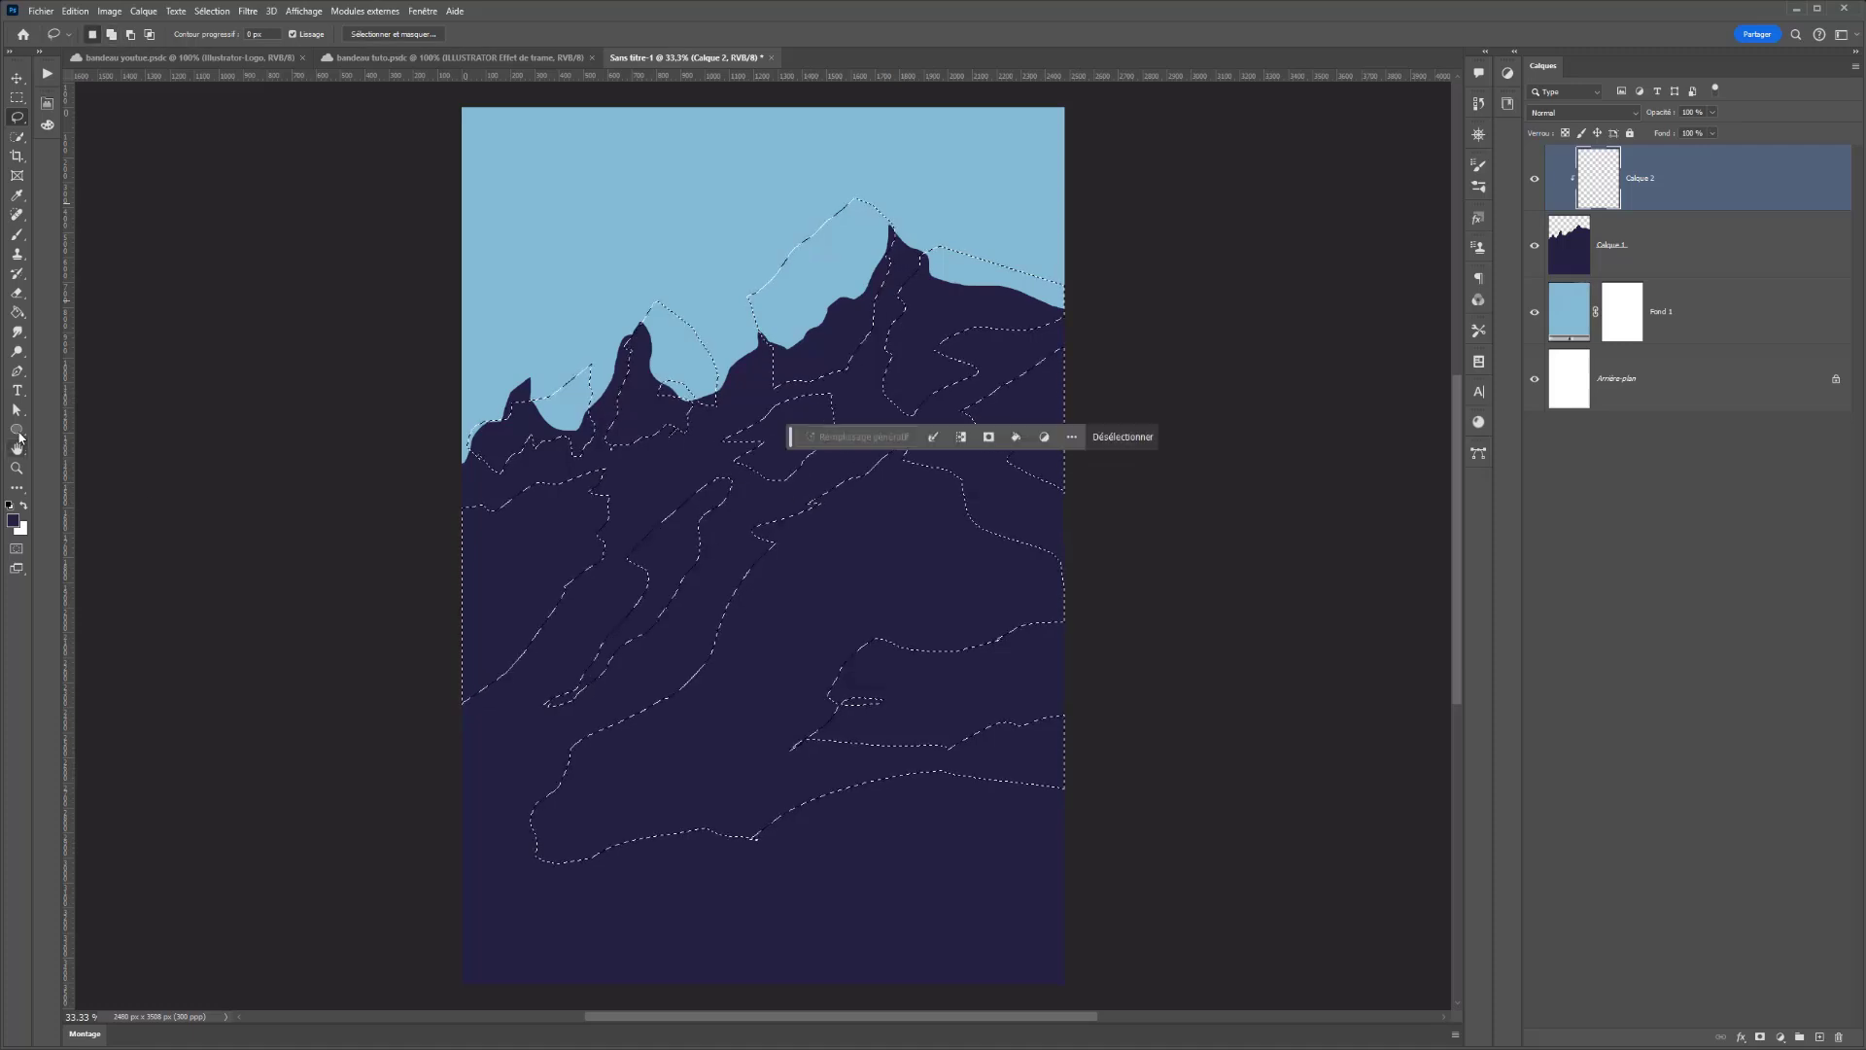
- Pick the textured 91 px brush preset, then drop the facet selection
left_click(16, 235)
right_click(708, 446)
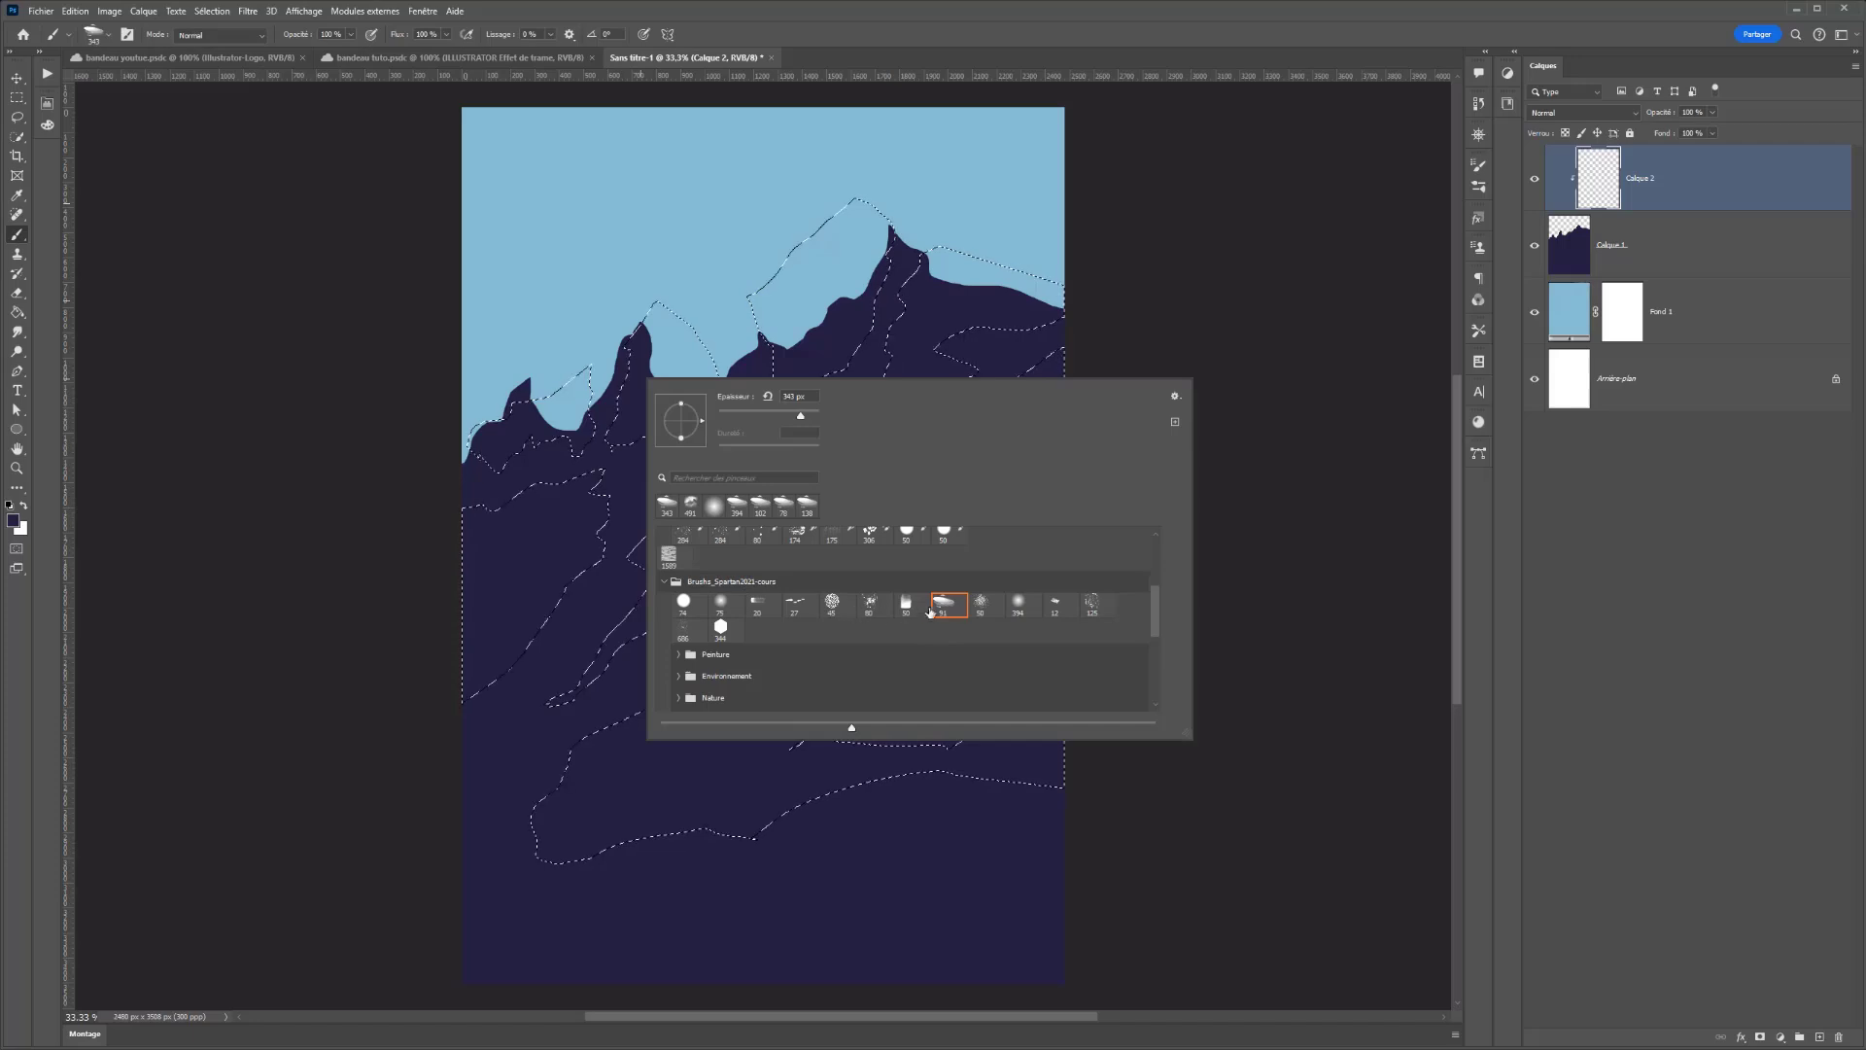
left_click(943, 604)
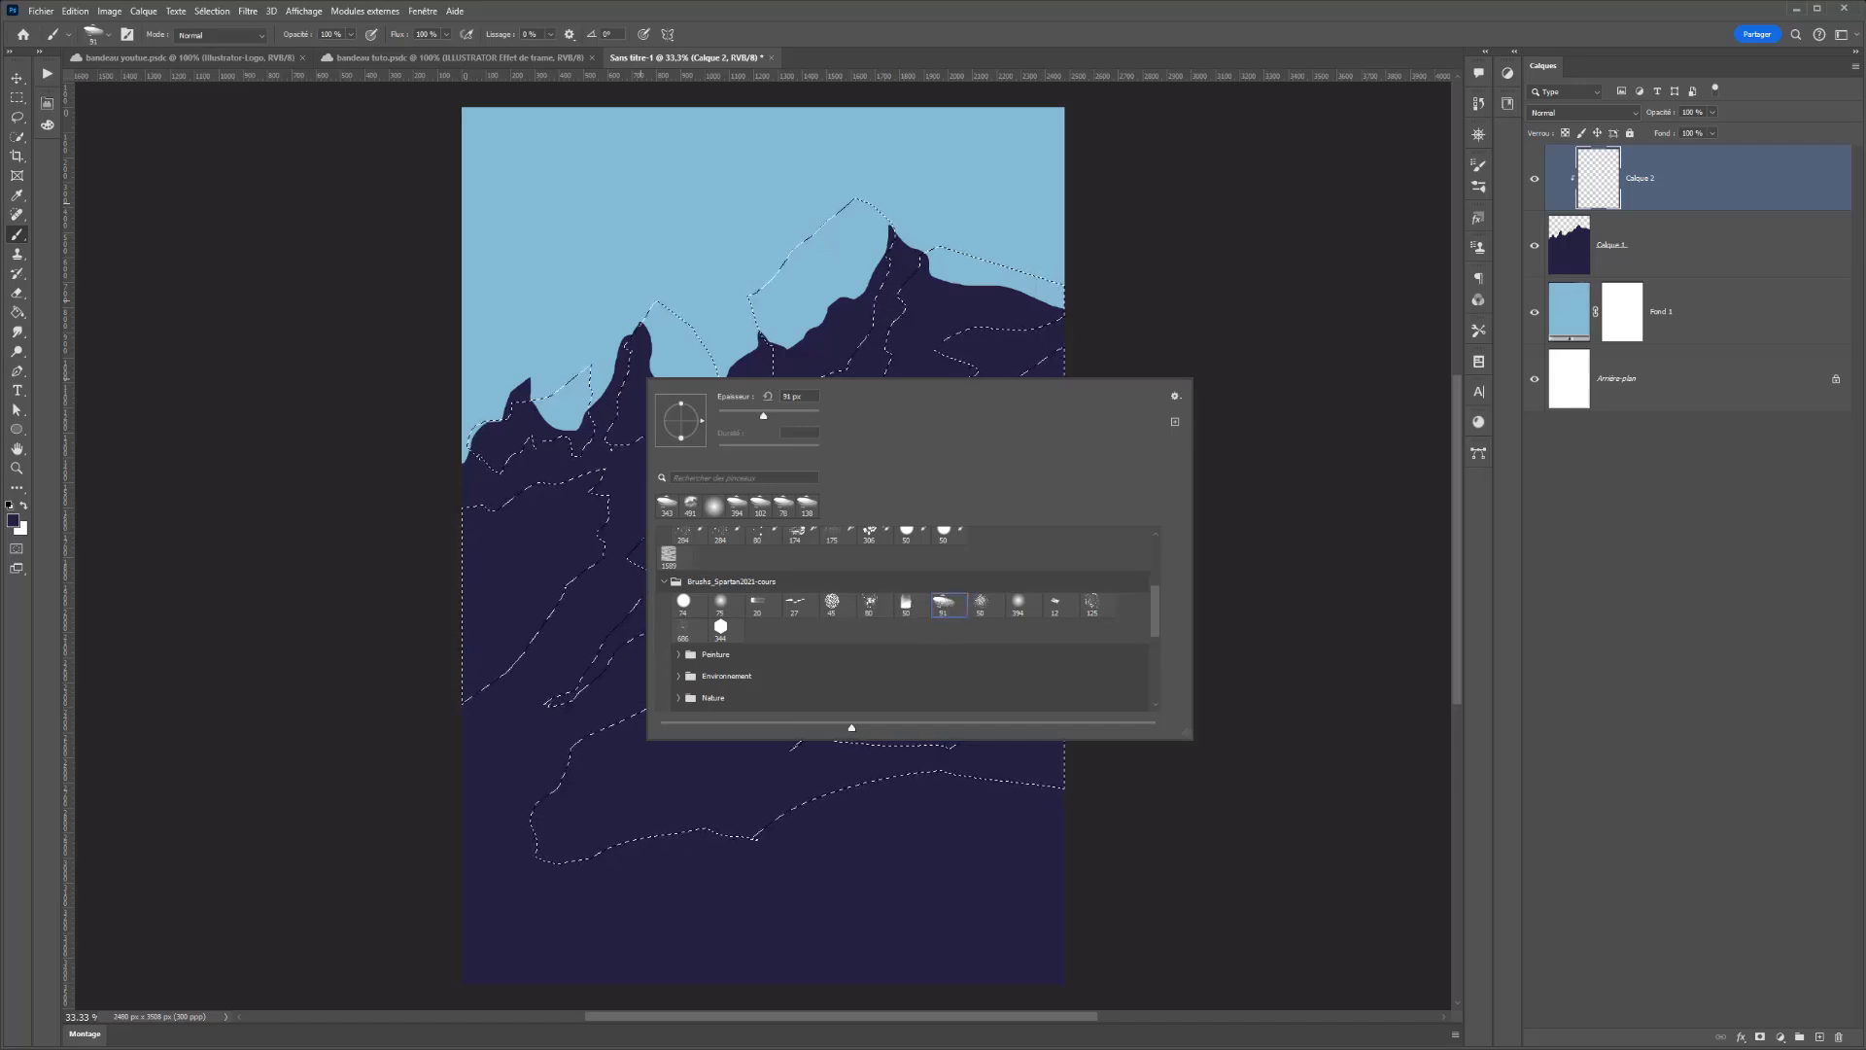
key("Return")
key("ctrl+d")
- Visit the Digital Painting School Ressources and login pages in Chrome, then return to Photoshop
key("alt+Tab")
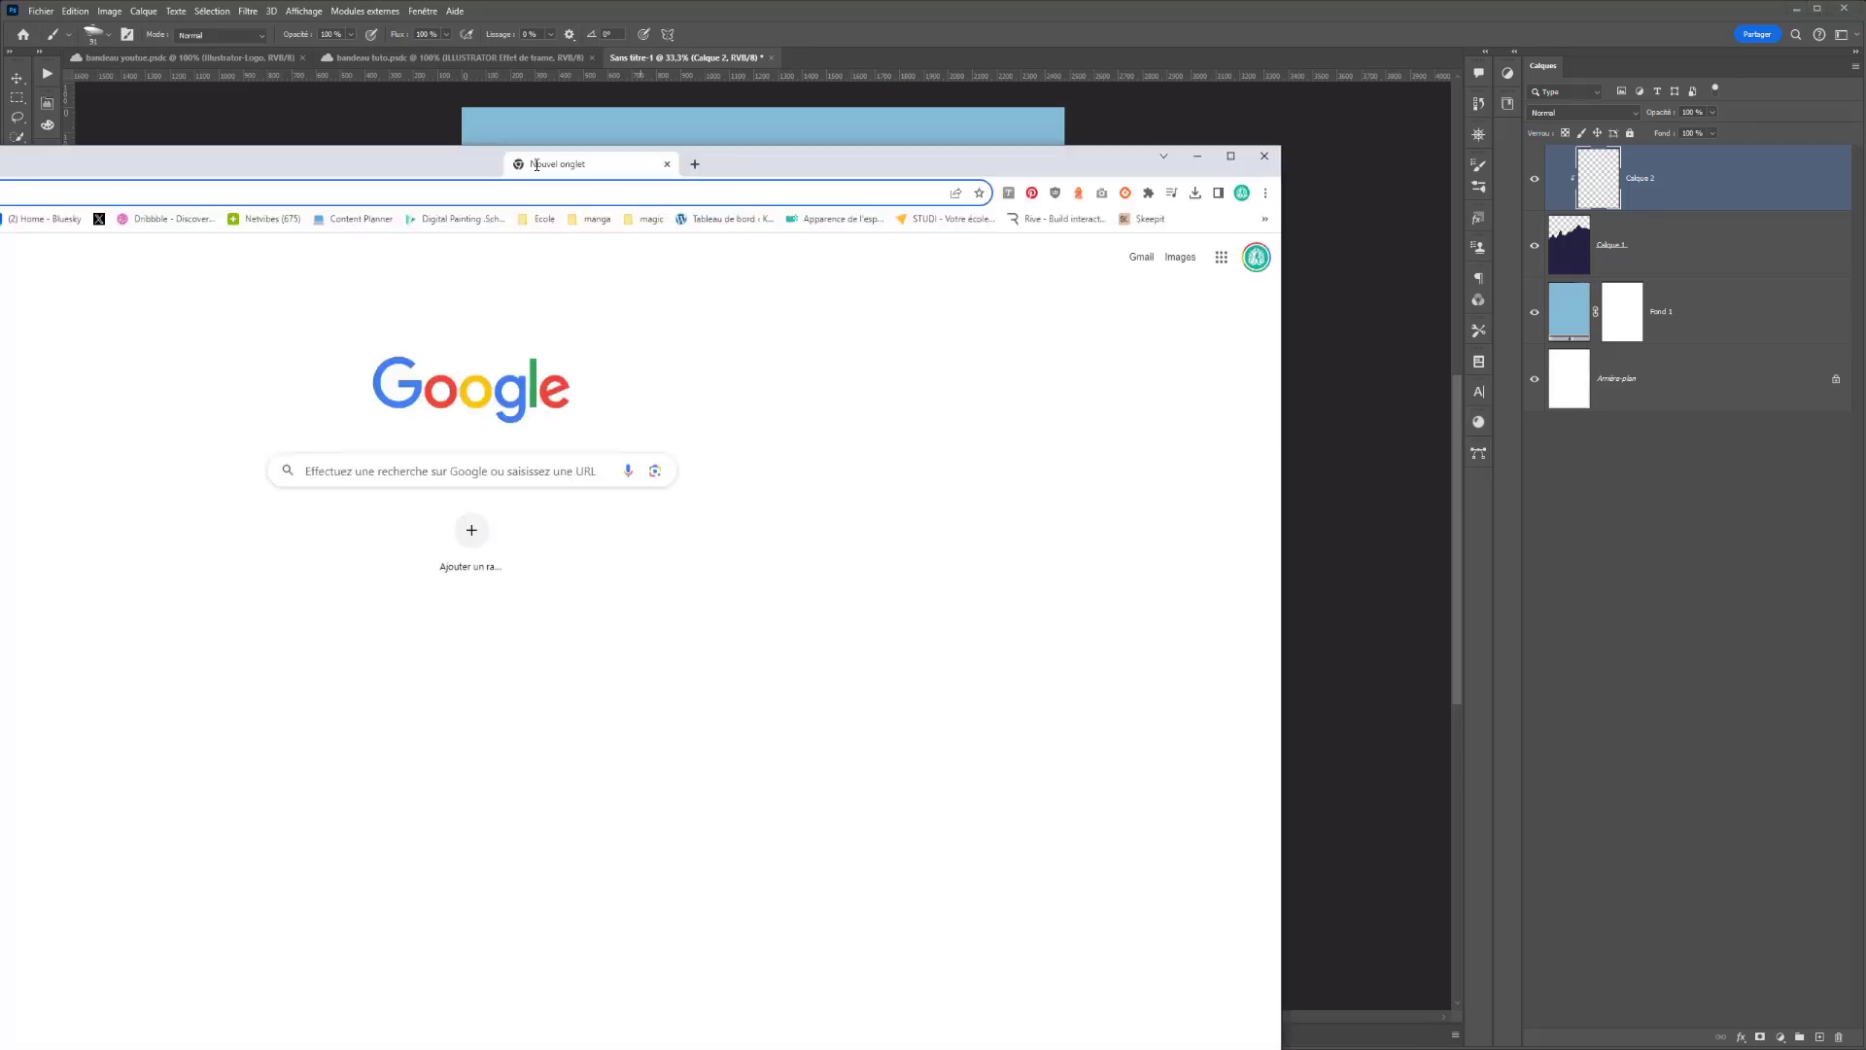
left_click(789, 172)
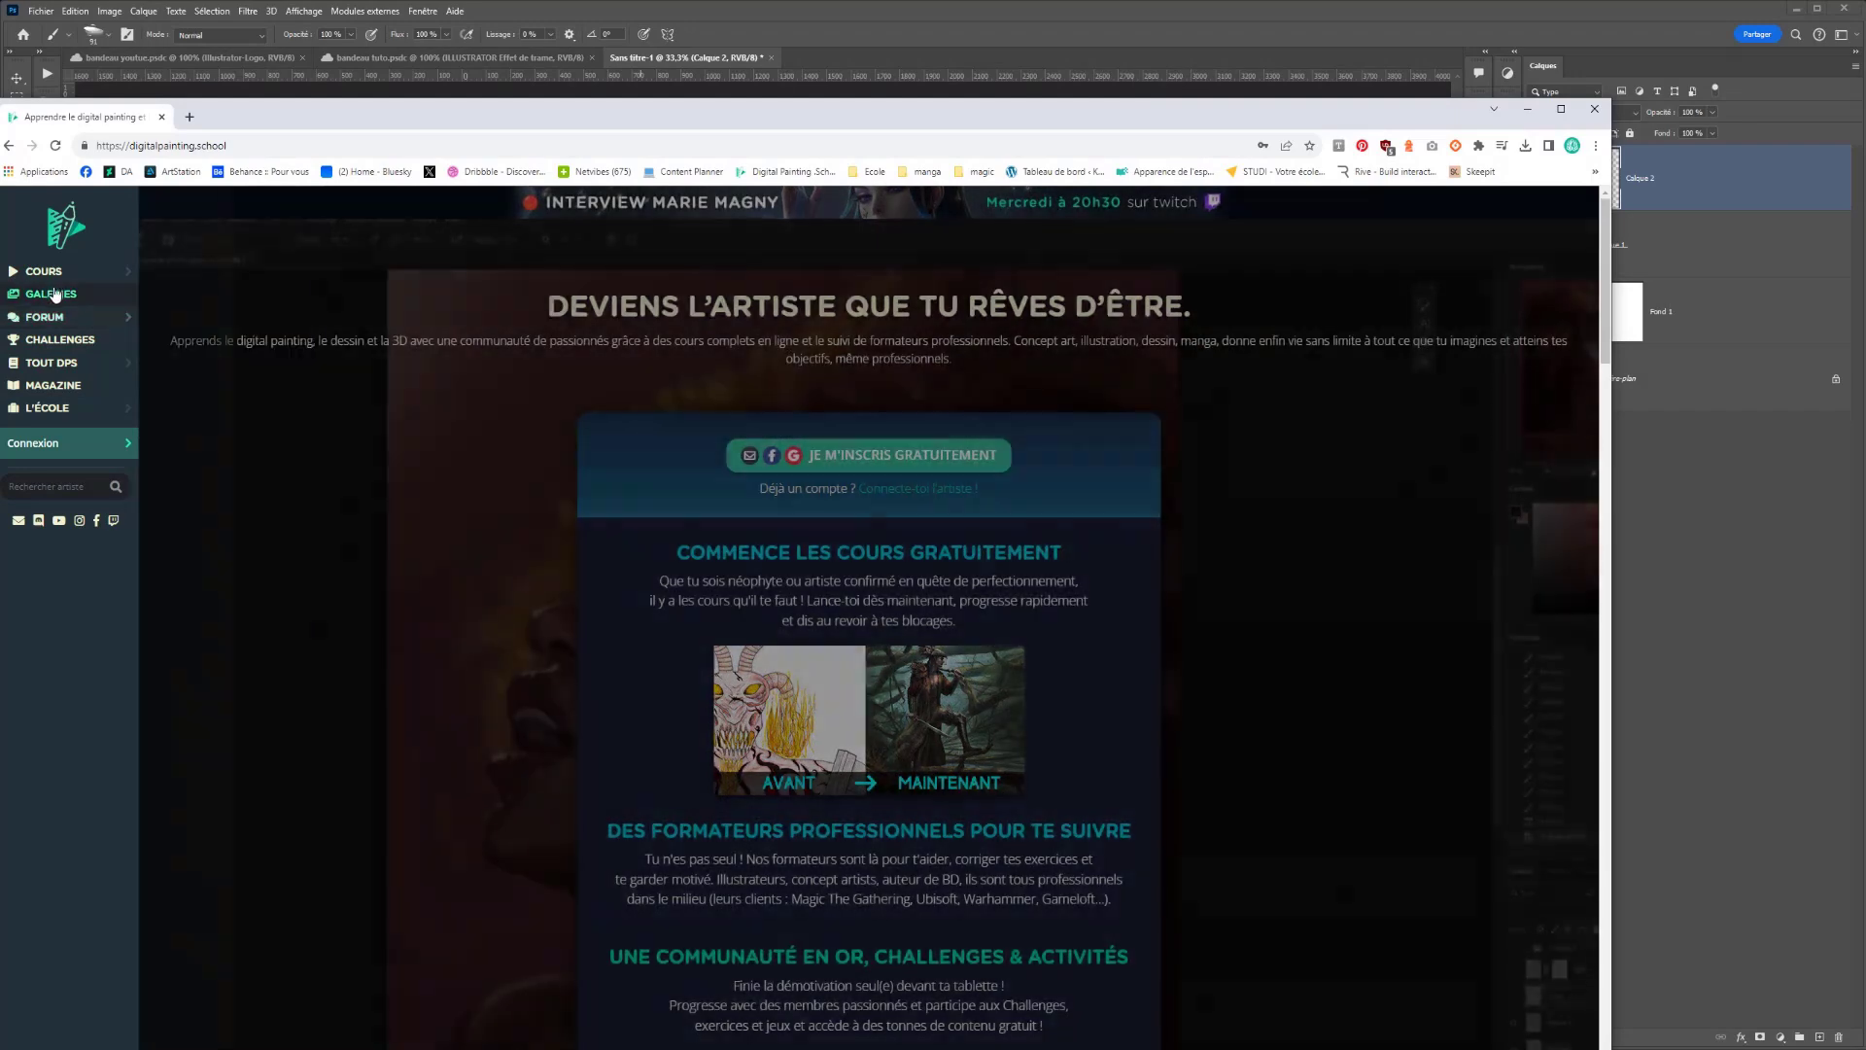
mouse_move(43, 271)
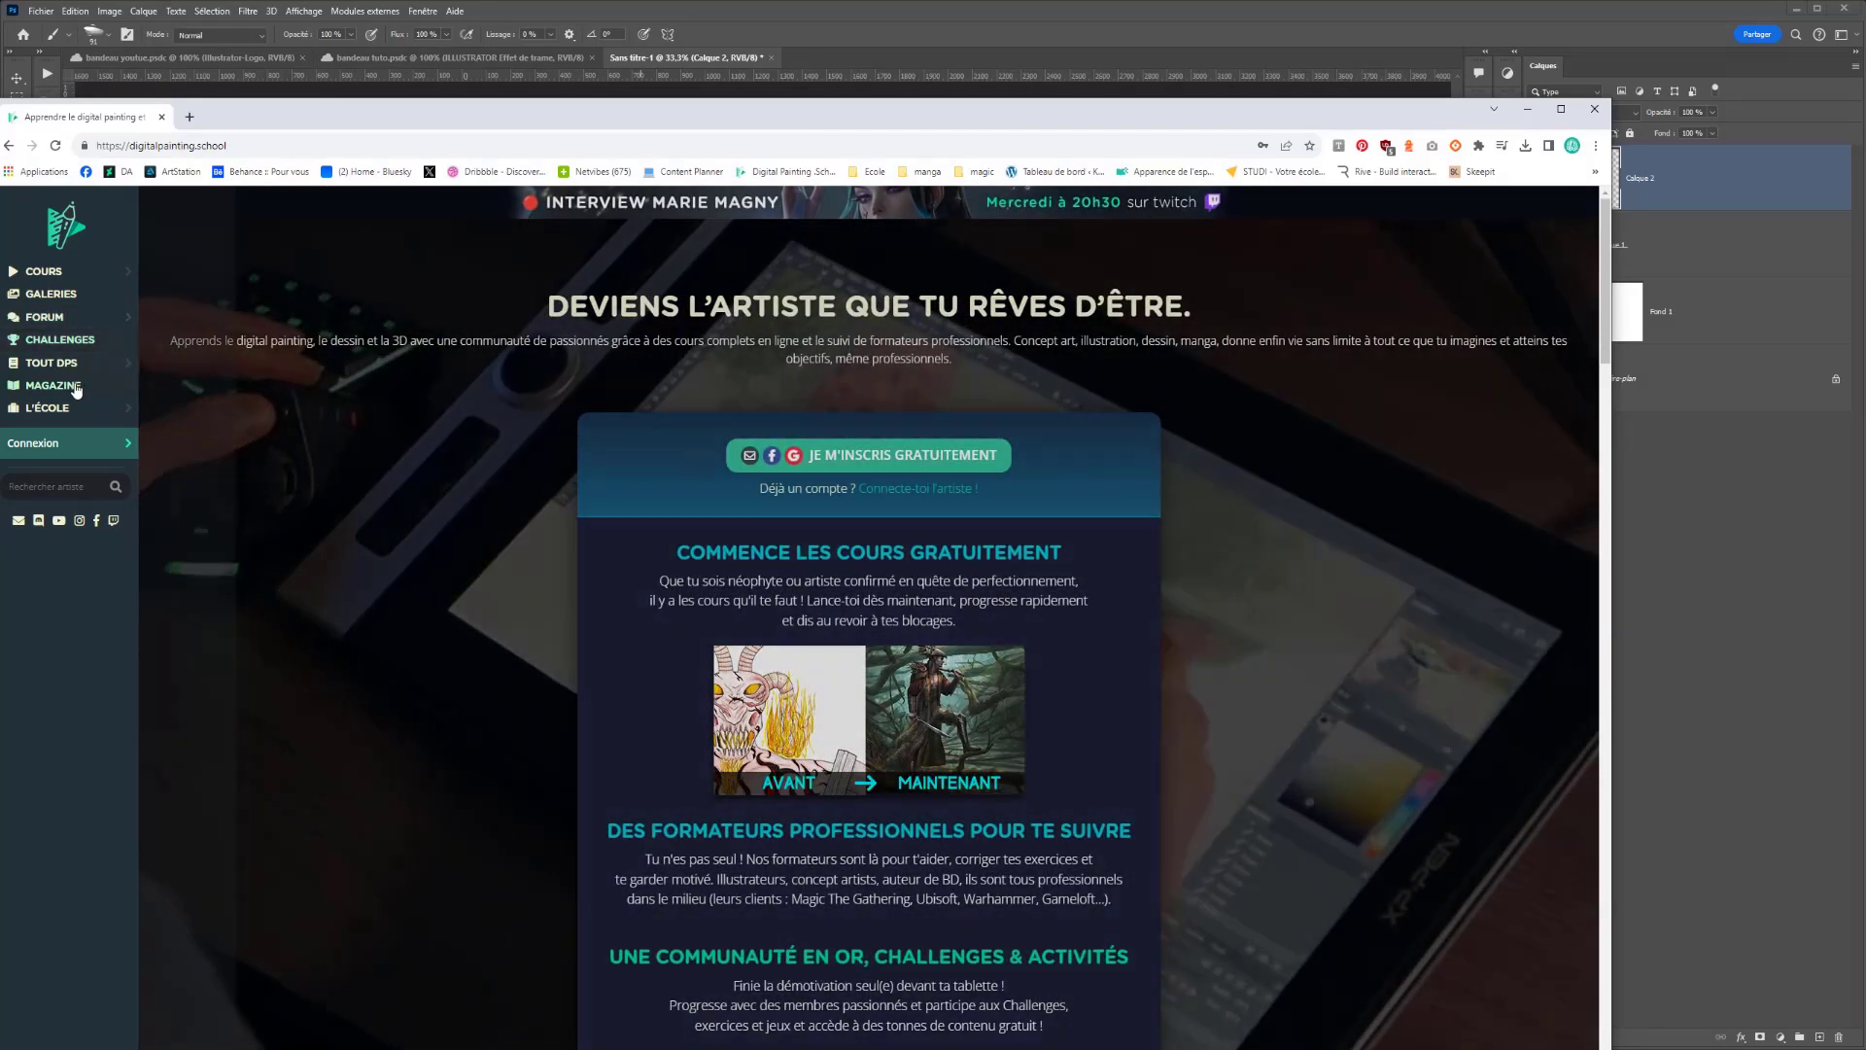
mouse_move(53, 361)
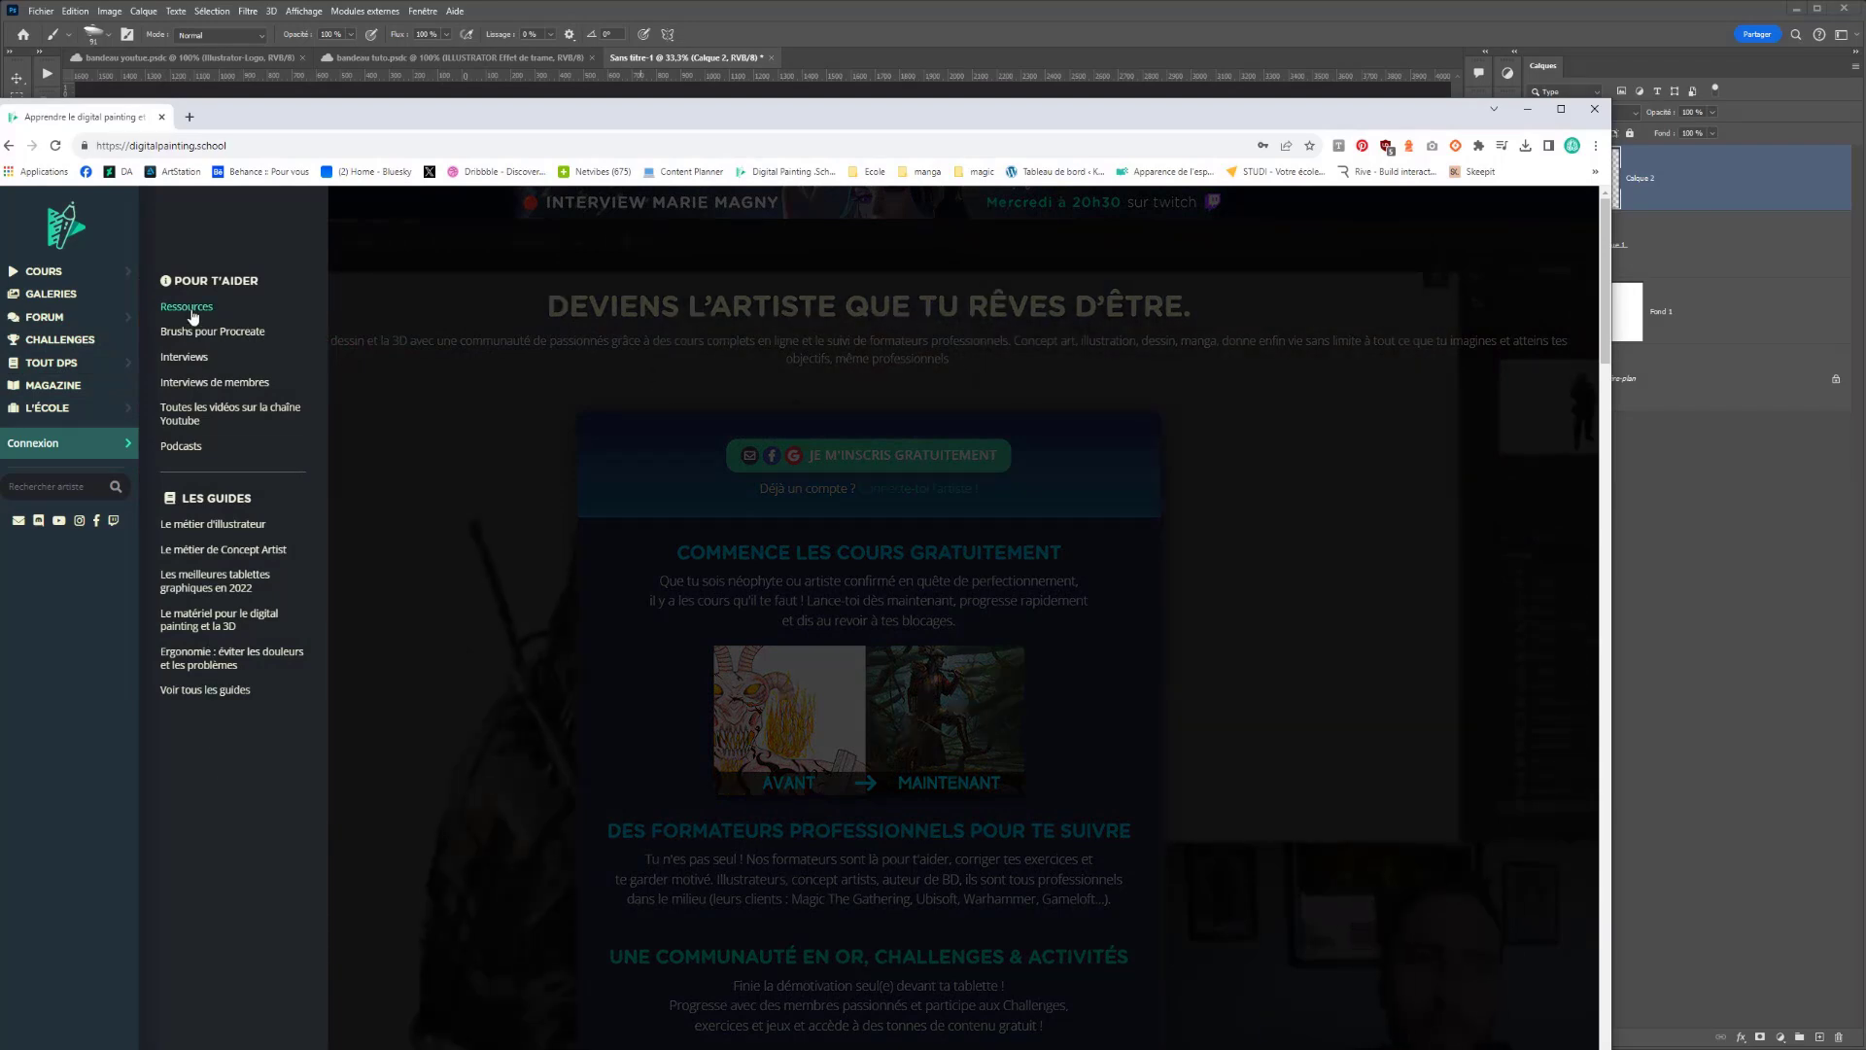
left_click(191, 311)
scroll(558, 600, "down", 1)
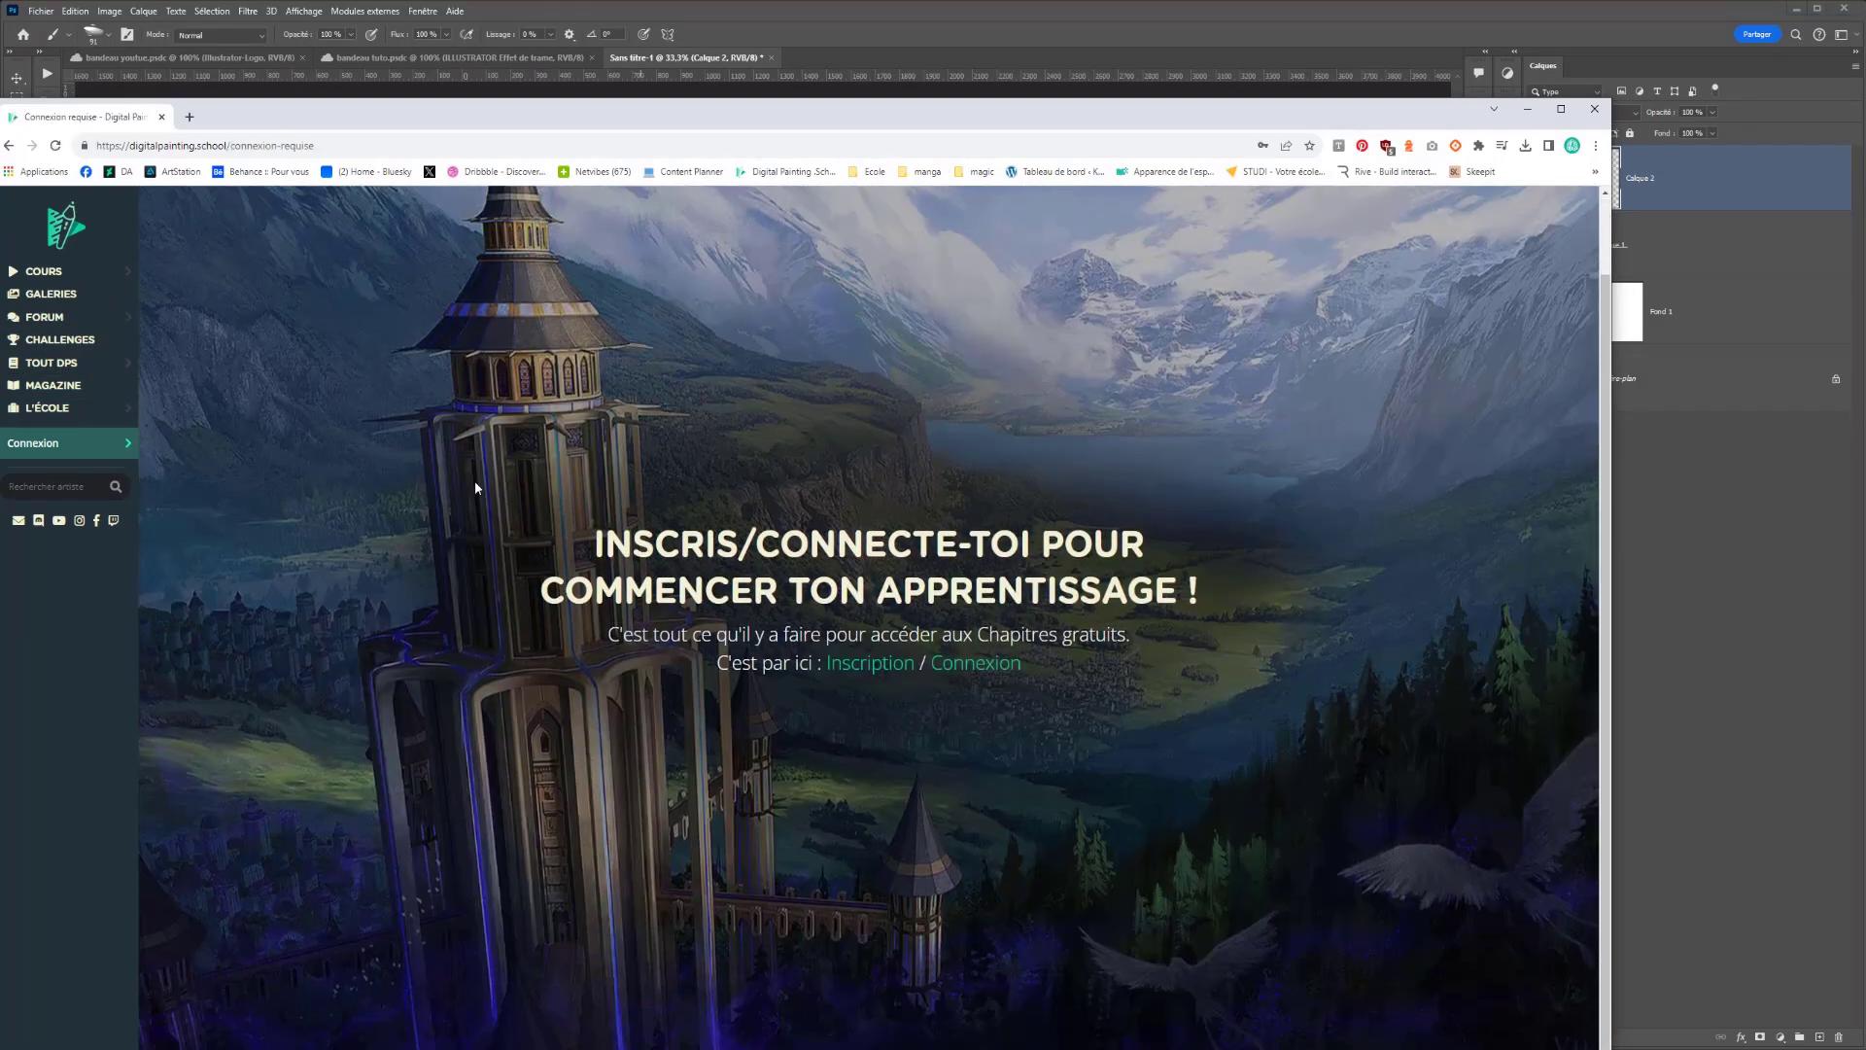
left_click(107, 453)
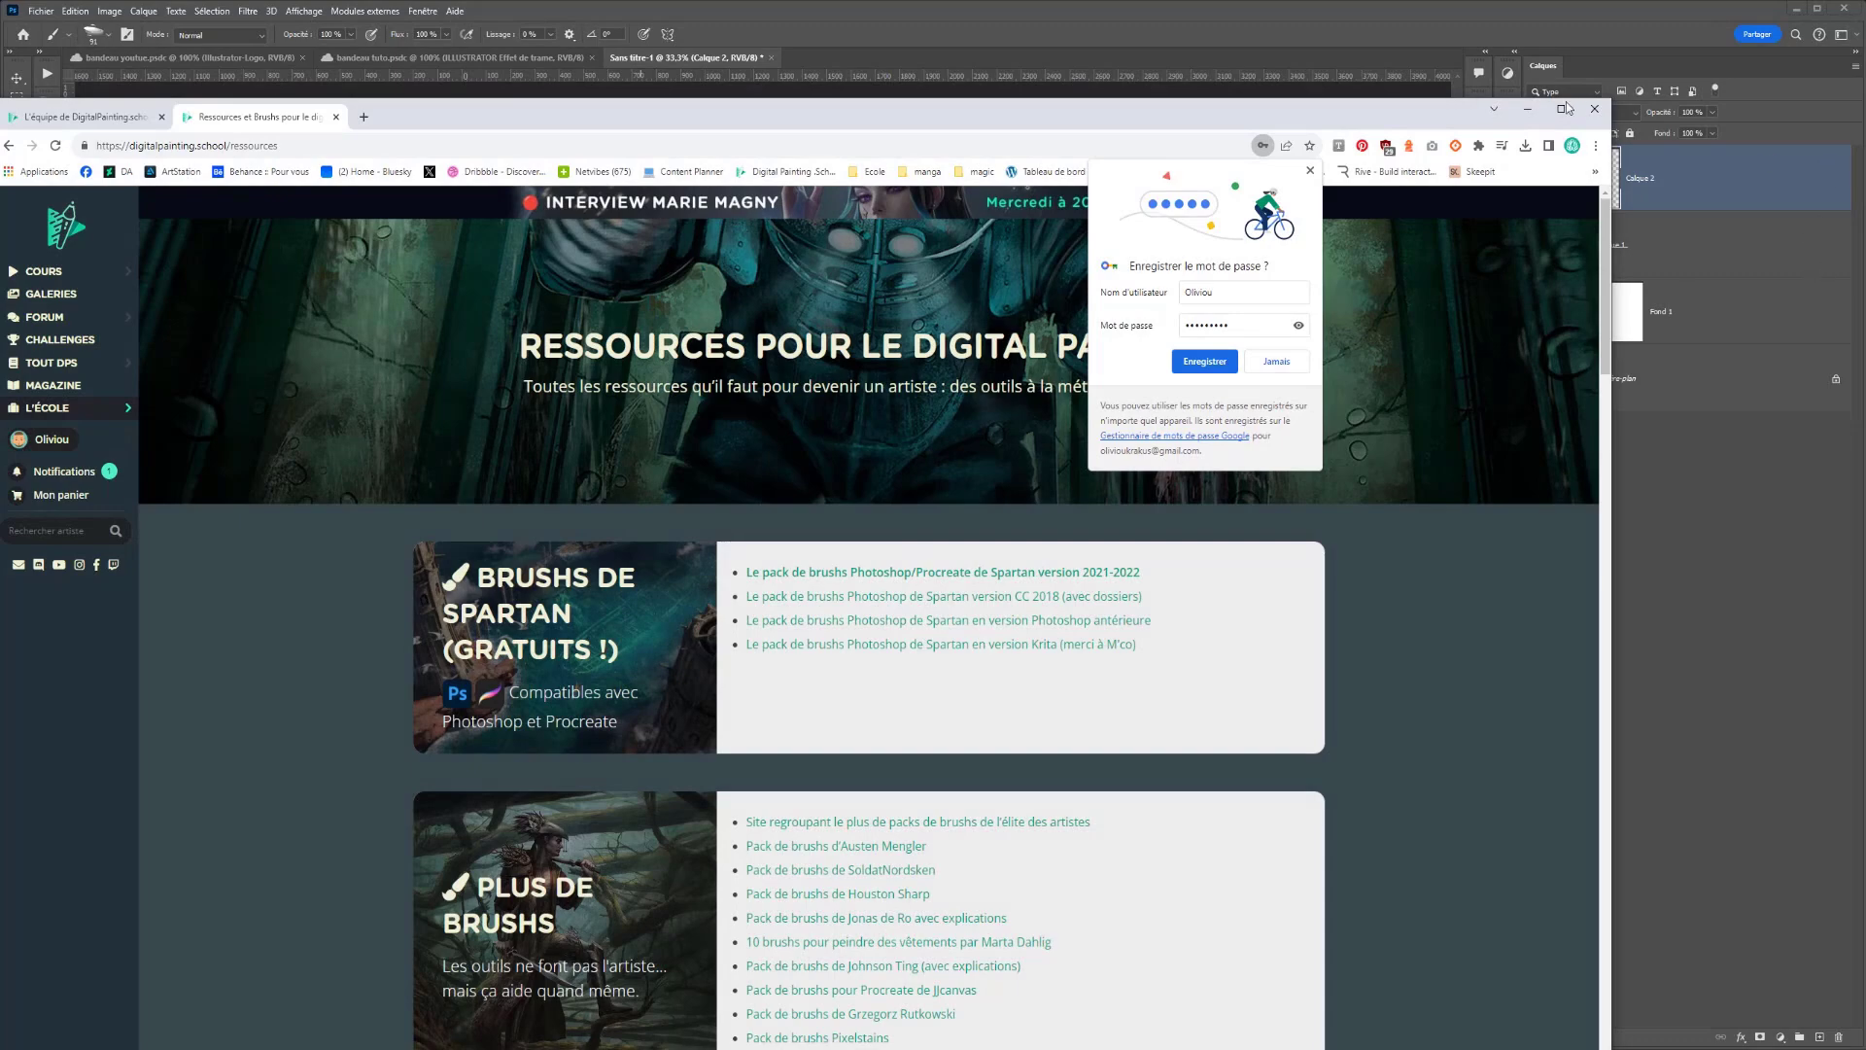
left_click(1527, 108)
- Reselect the facets, set the foreground to lavender #605C87, and enlarge the brush to 259 px
key("ctrl+shift+d")
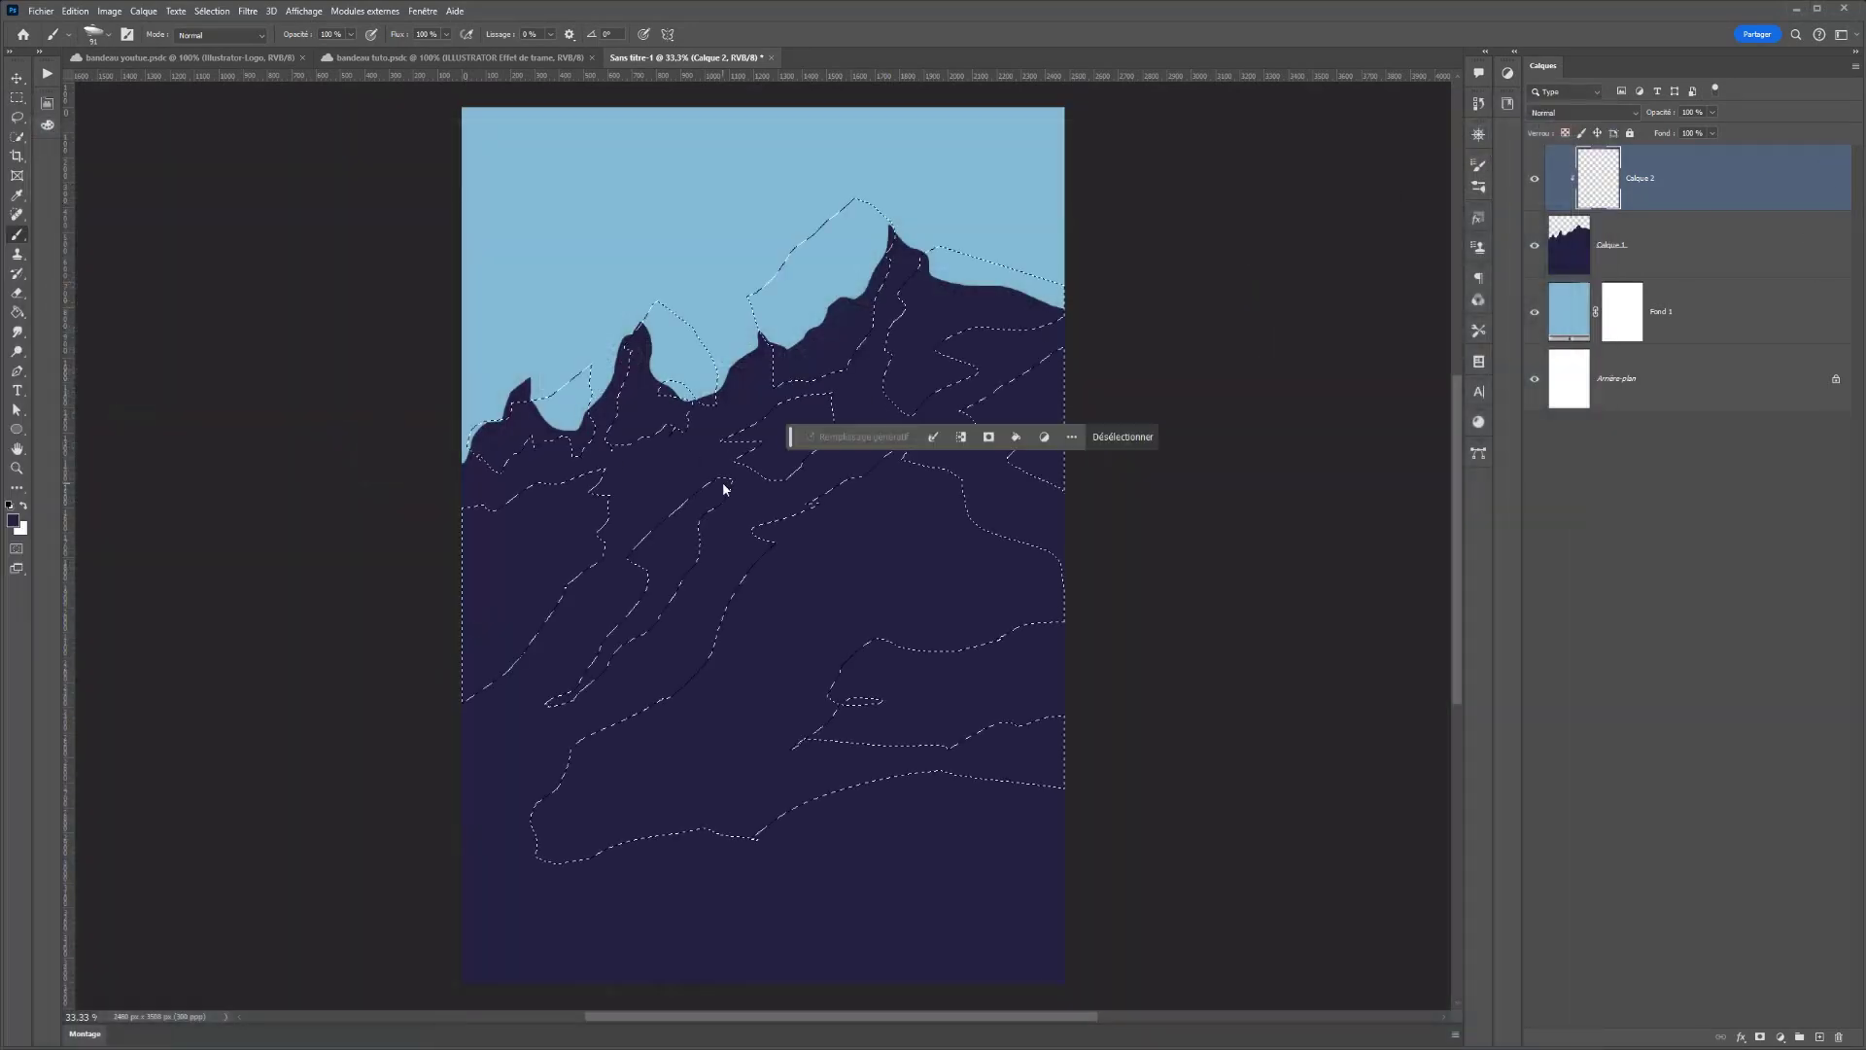
right_click(785, 545)
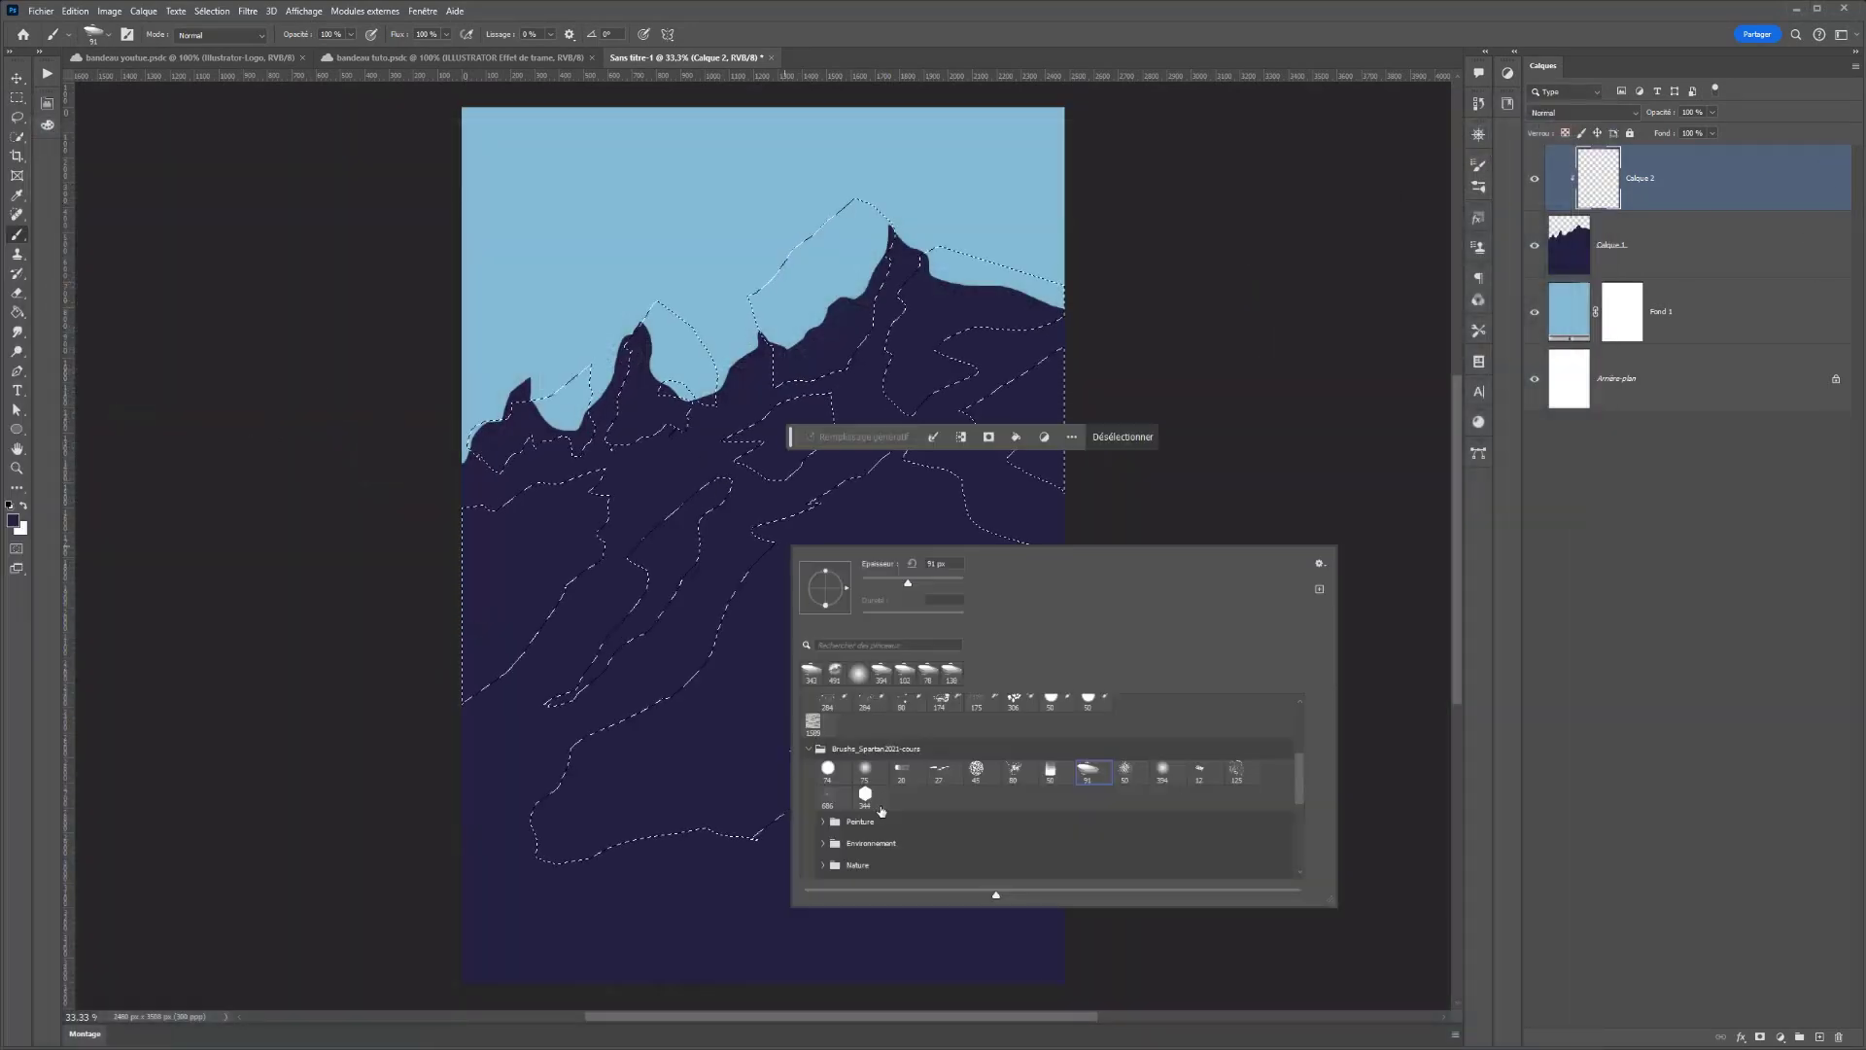
left_click(13, 522)
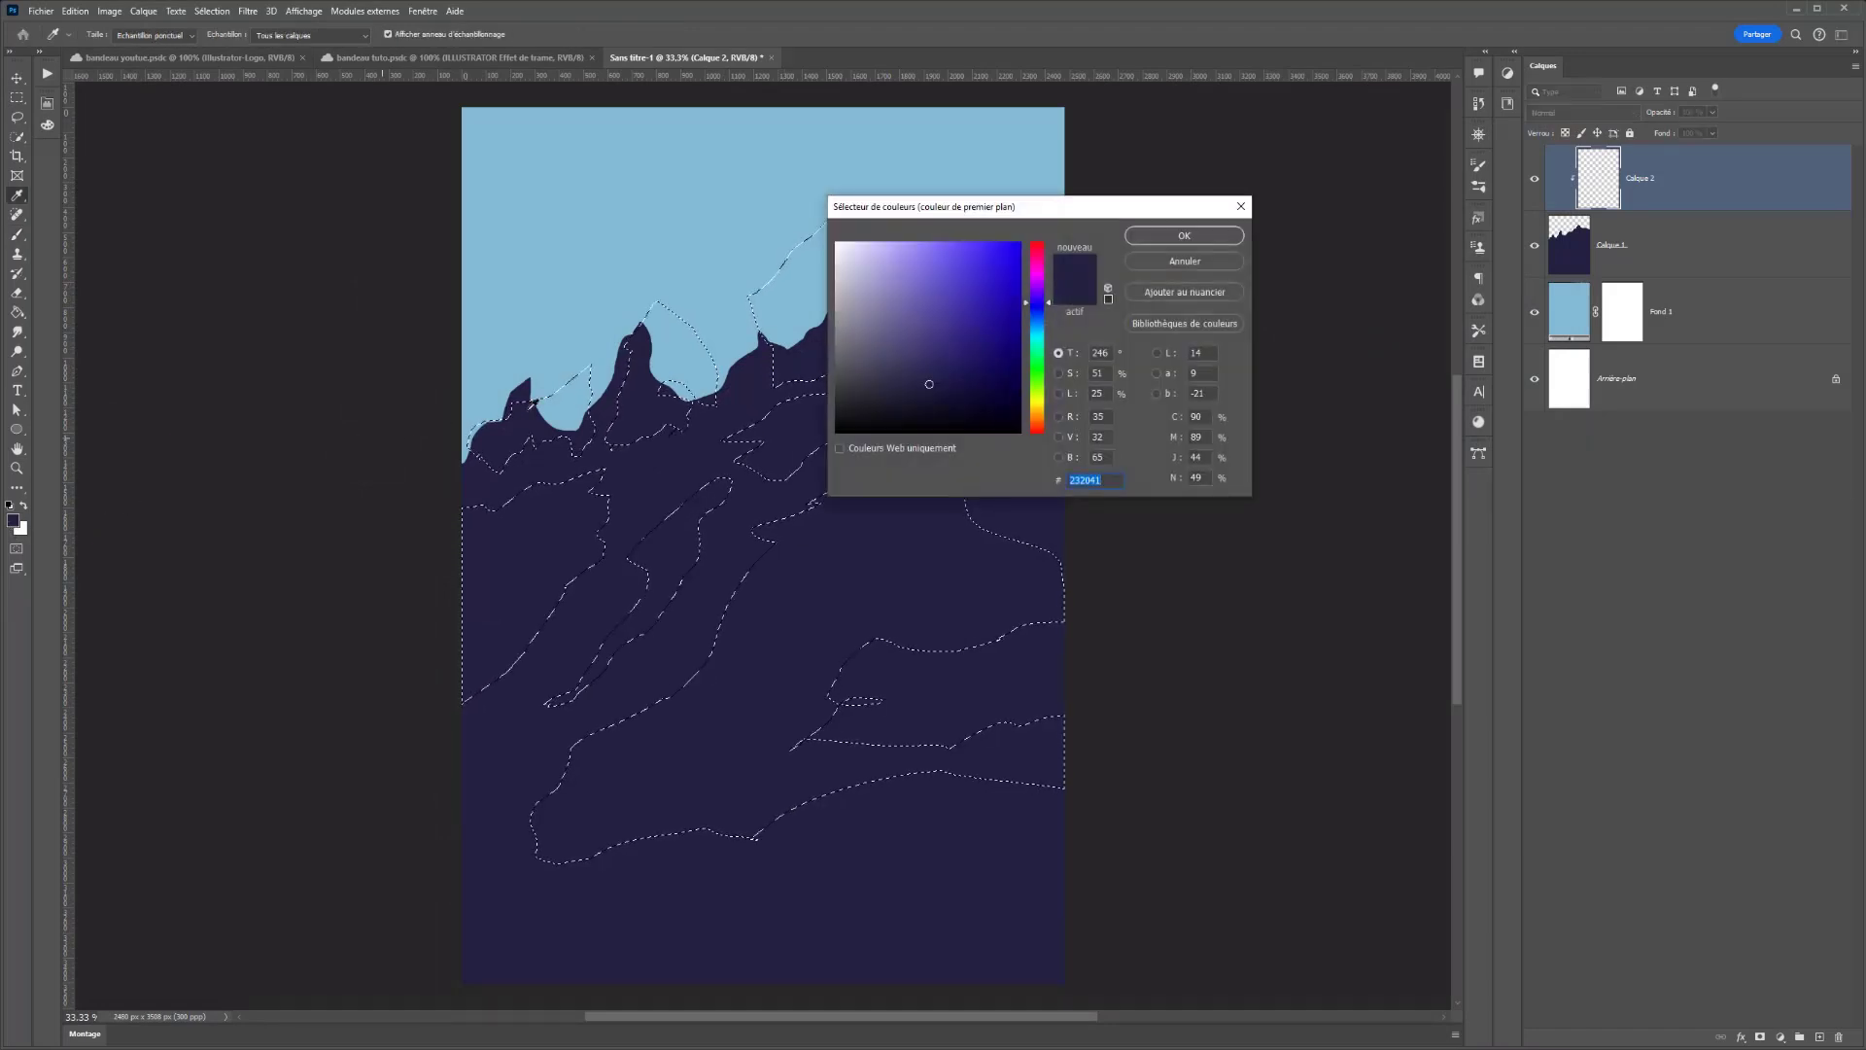
left_click(895, 336)
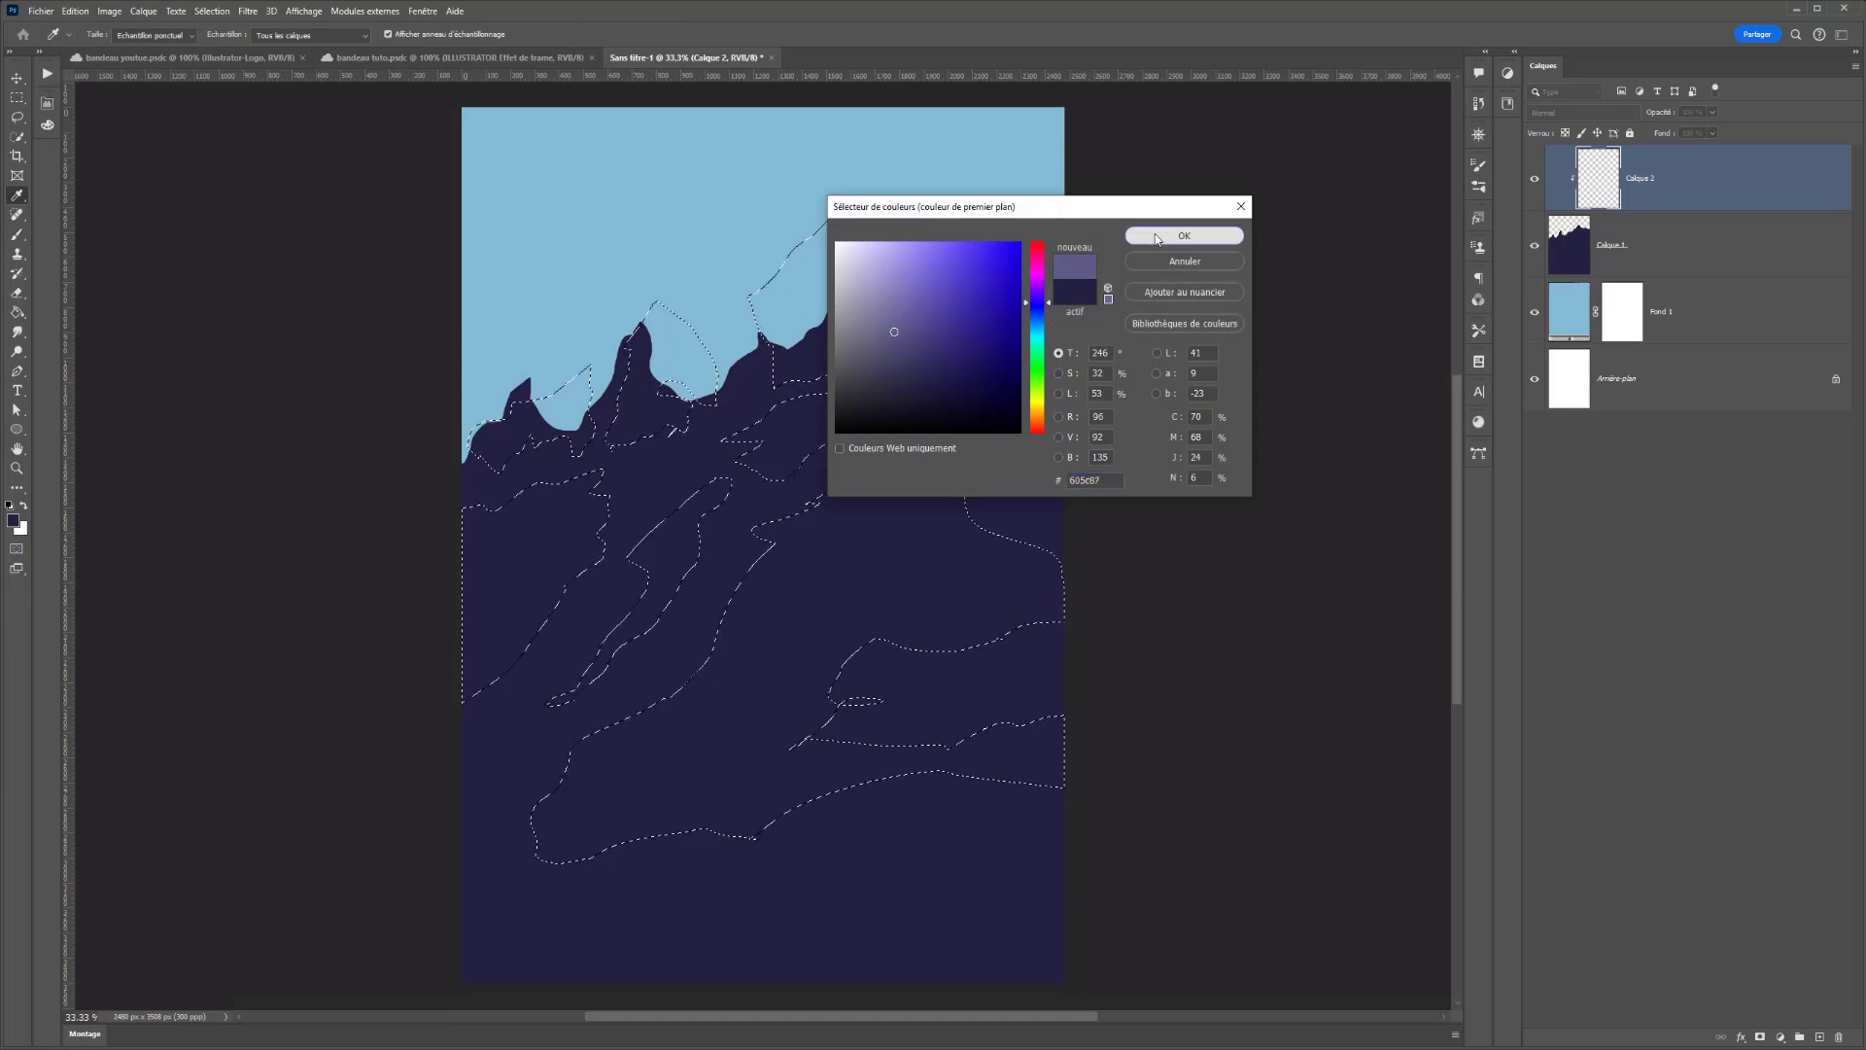
left_click(1184, 235)
key("bracketright")
key("bracketright")
key("bracketright")
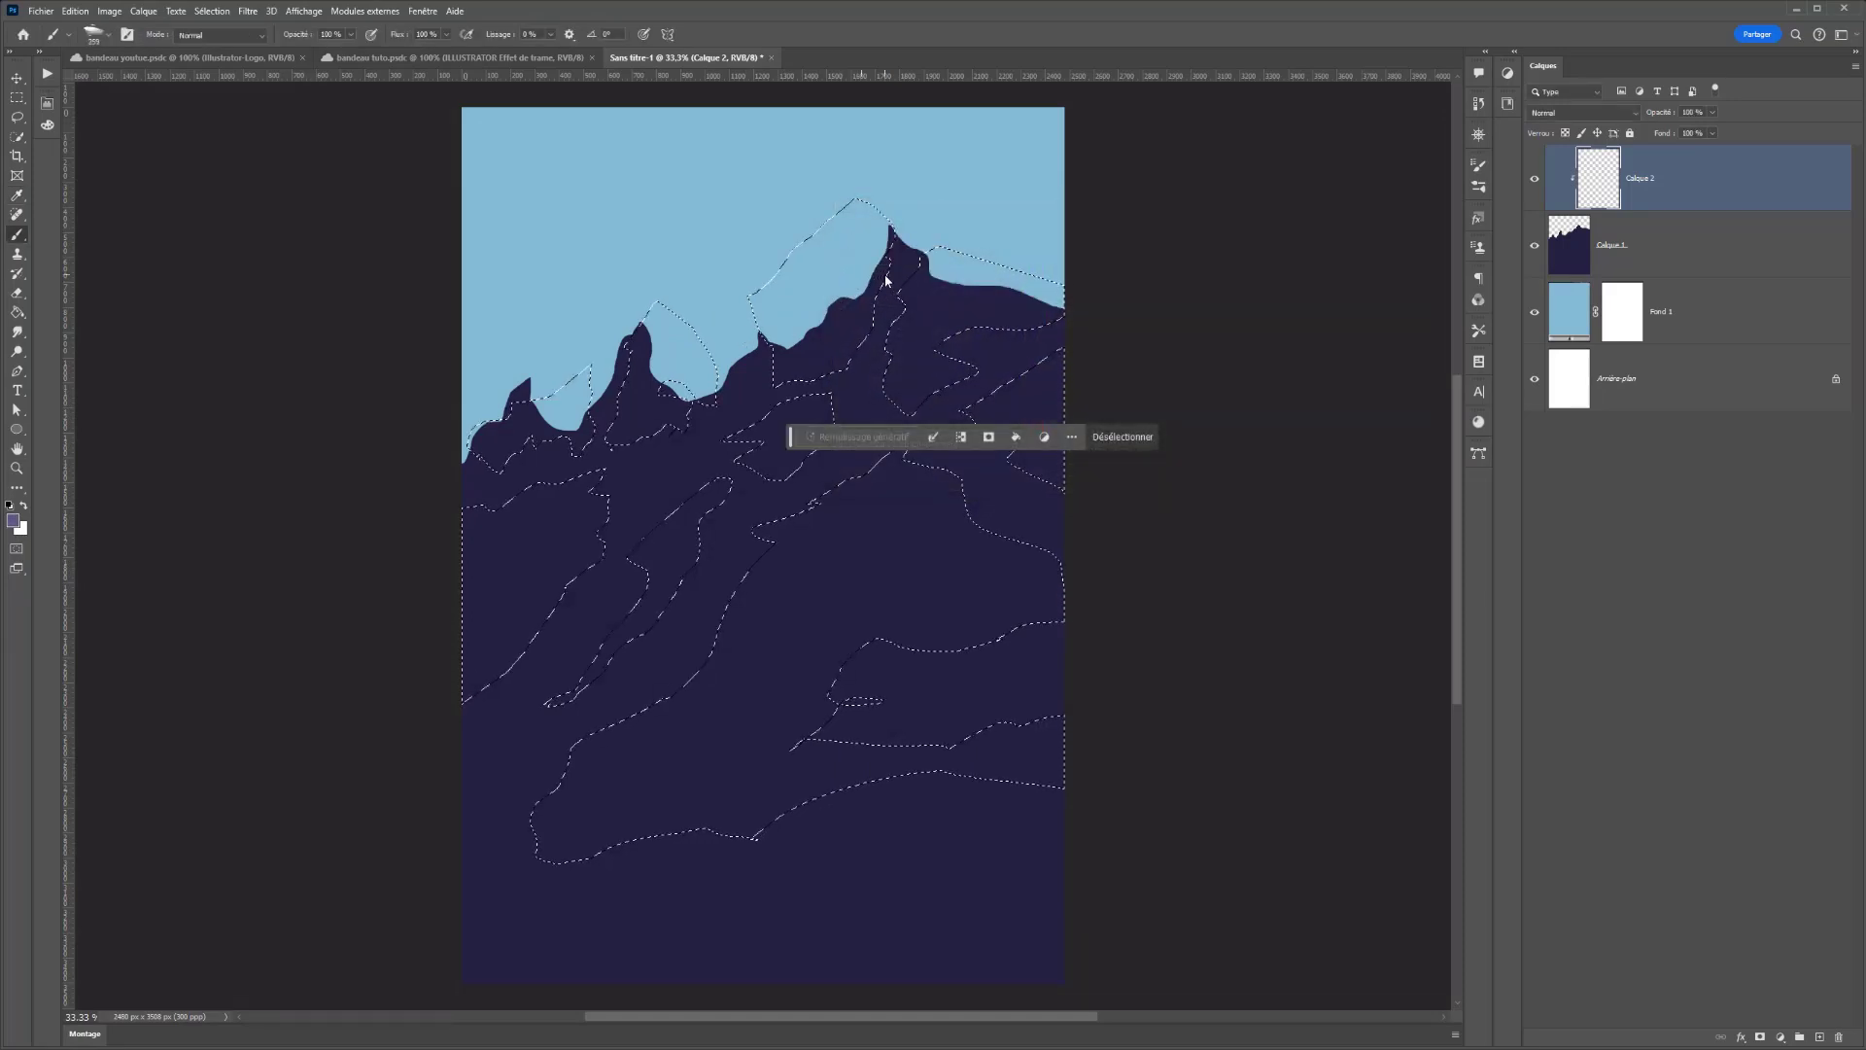
- Paint lavender over the peak, middle, left and right facets, re-covering the speckled lower patches
mouse_move(895, 270)
left_mouse_down()
mouse_move(917, 365)
mouse_move(887, 375)
mouse_move(1029, 366)
mouse_move(1005, 463)
mouse_move(1040, 472)
left_mouse_up()
mouse_move(870, 608)
left_mouse_down()
mouse_move(858, 508)
mouse_move(995, 492)
mouse_move(791, 417)
mouse_move(714, 434)
mouse_move(641, 336)
mouse_move(631, 428)
mouse_move(470, 461)
left_mouse_up()
mouse_move(533, 515)
left_mouse_down()
mouse_move(573, 524)
mouse_move(465, 557)
left_mouse_up()
mouse_move(548, 459)
left_mouse_down()
mouse_move(532, 593)
mouse_move(486, 642)
mouse_move(508, 642)
left_mouse_up()
mouse_move(707, 437)
left_mouse_down()
mouse_move(563, 672)
mouse_move(650, 552)
left_mouse_up()
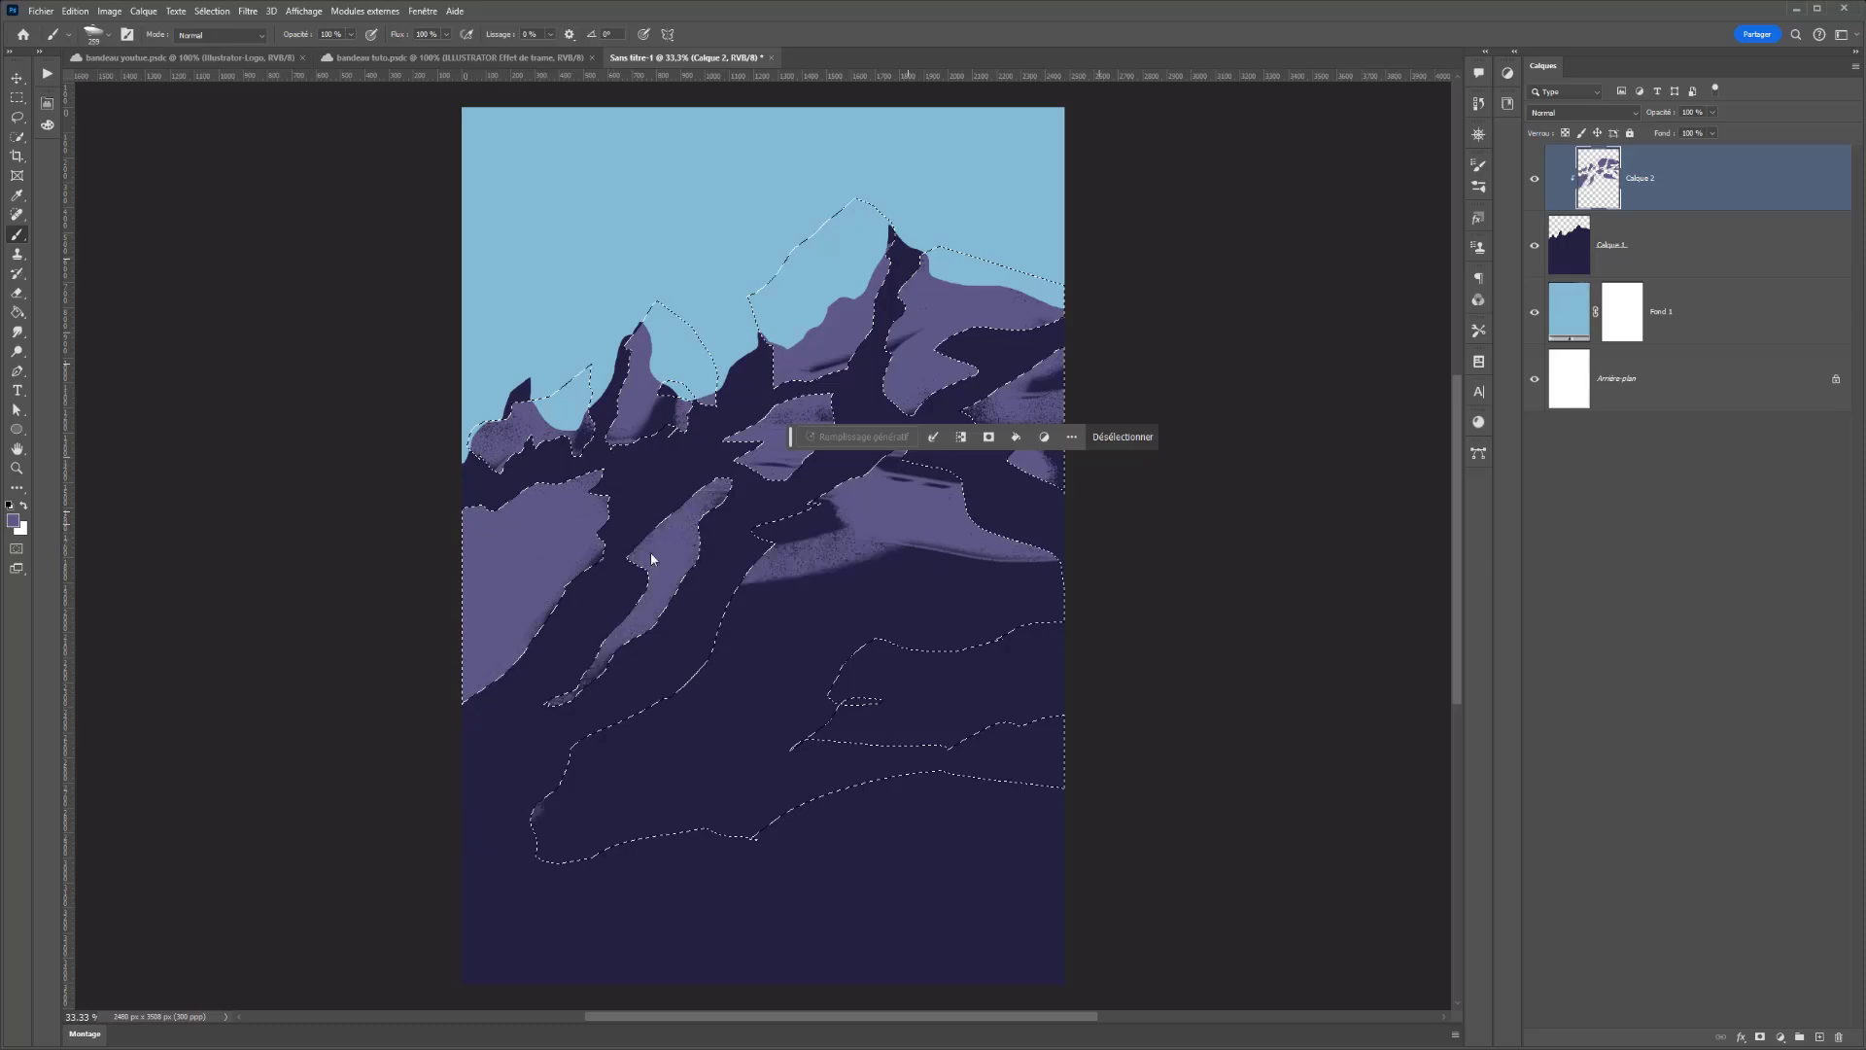
mouse_move(917, 587)
left_mouse_down()
mouse_move(550, 709)
mouse_move(534, 854)
mouse_move(813, 741)
left_mouse_up()
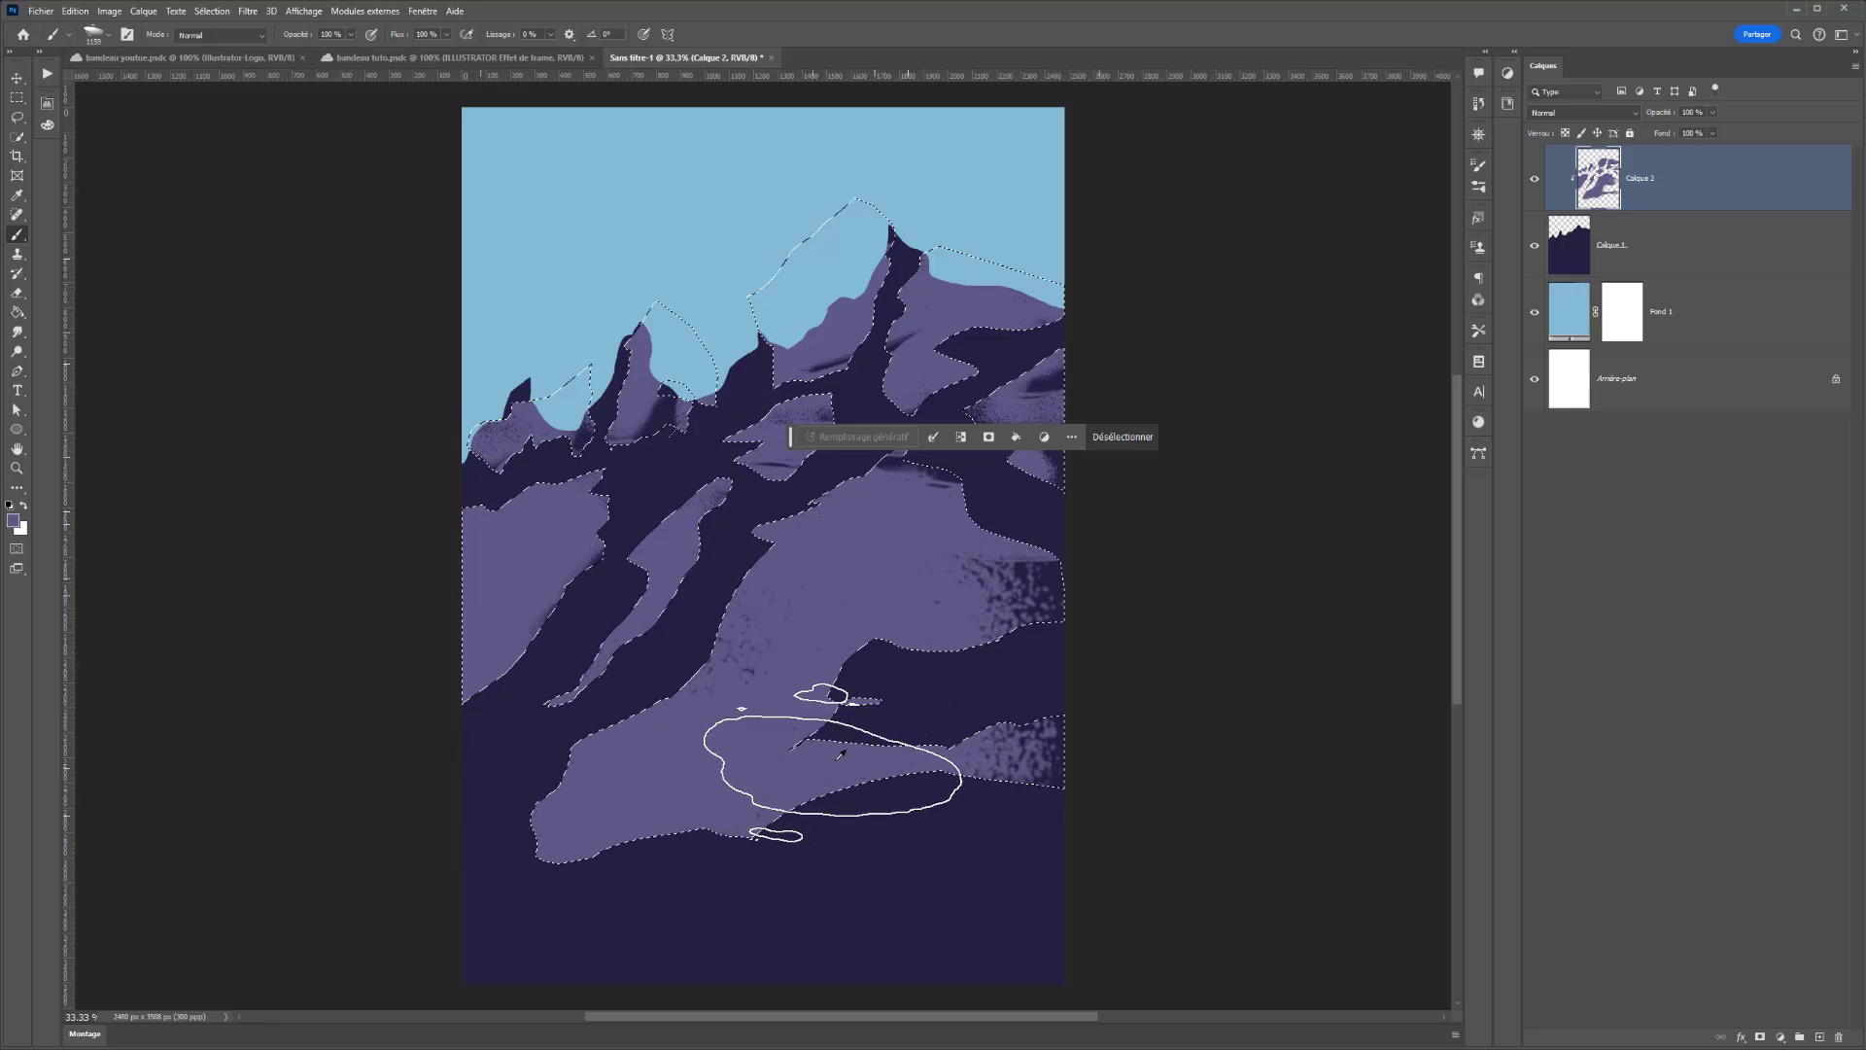
left_click_drag(1011, 748, 1059, 739)
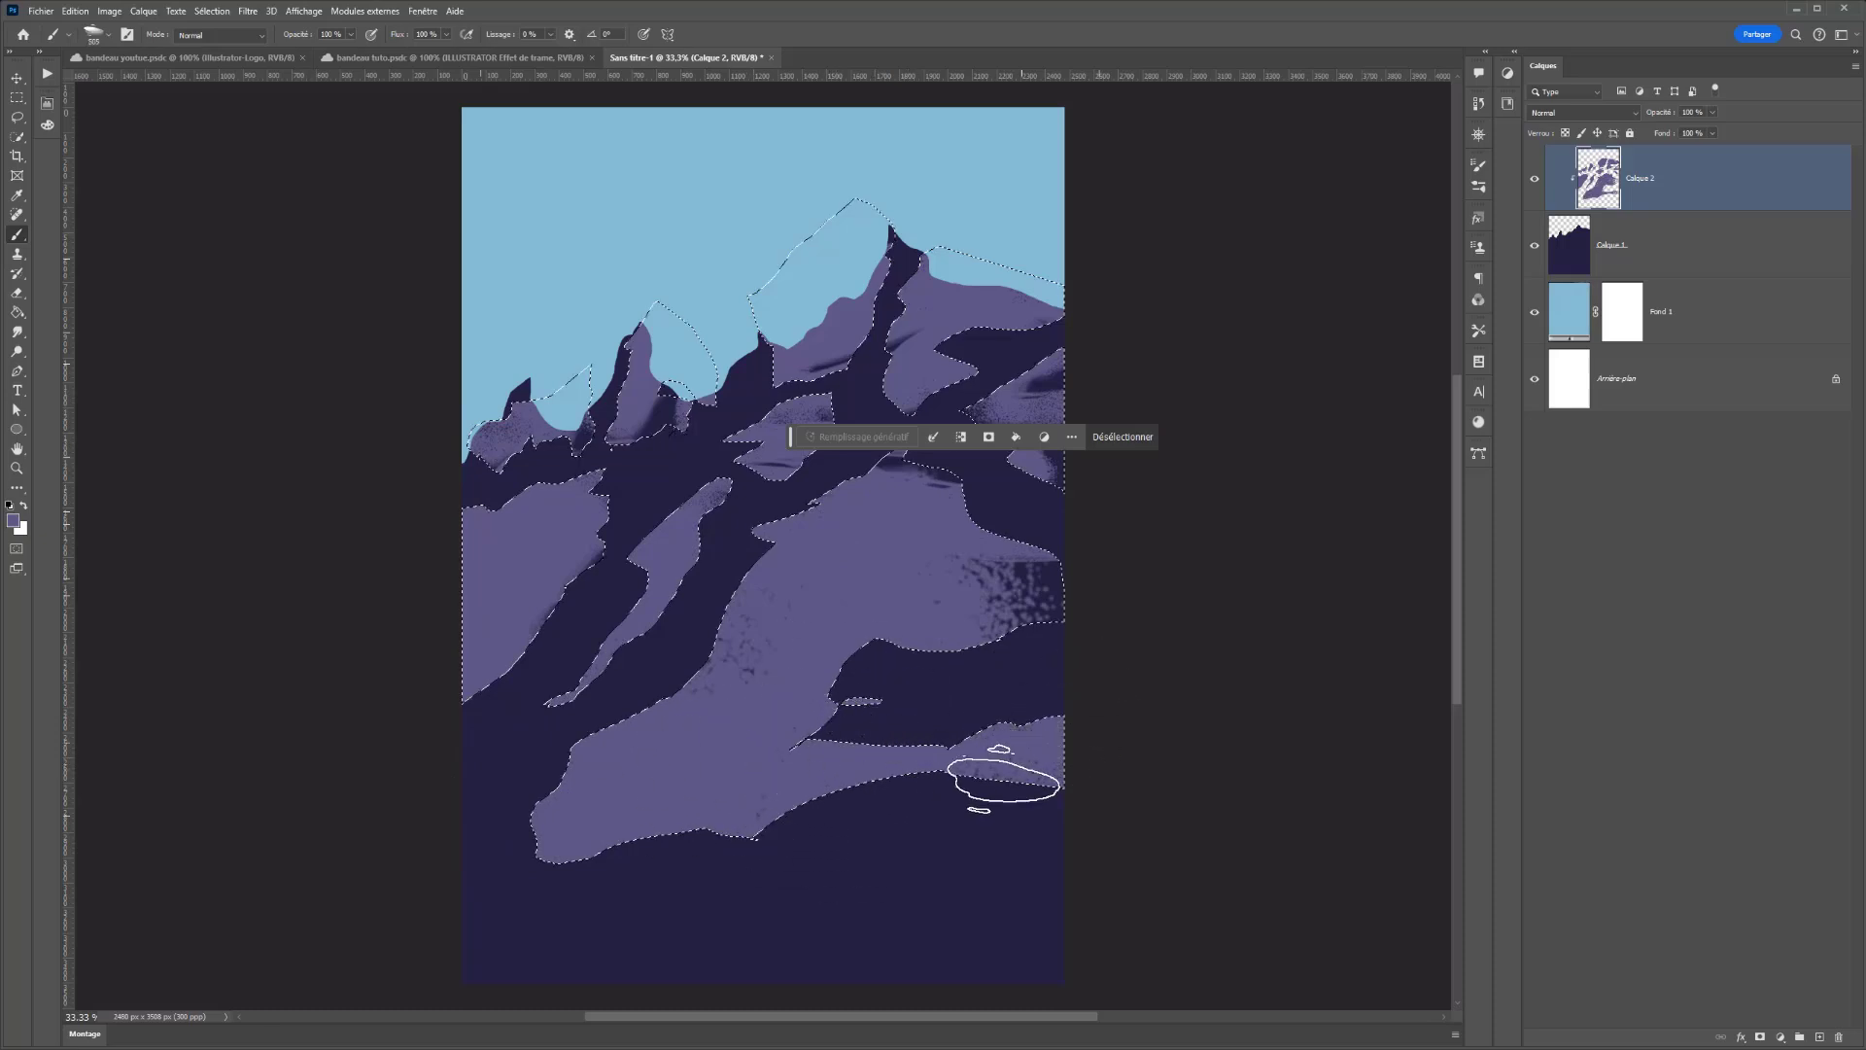
left_click_drag(1013, 605, 1001, 574)
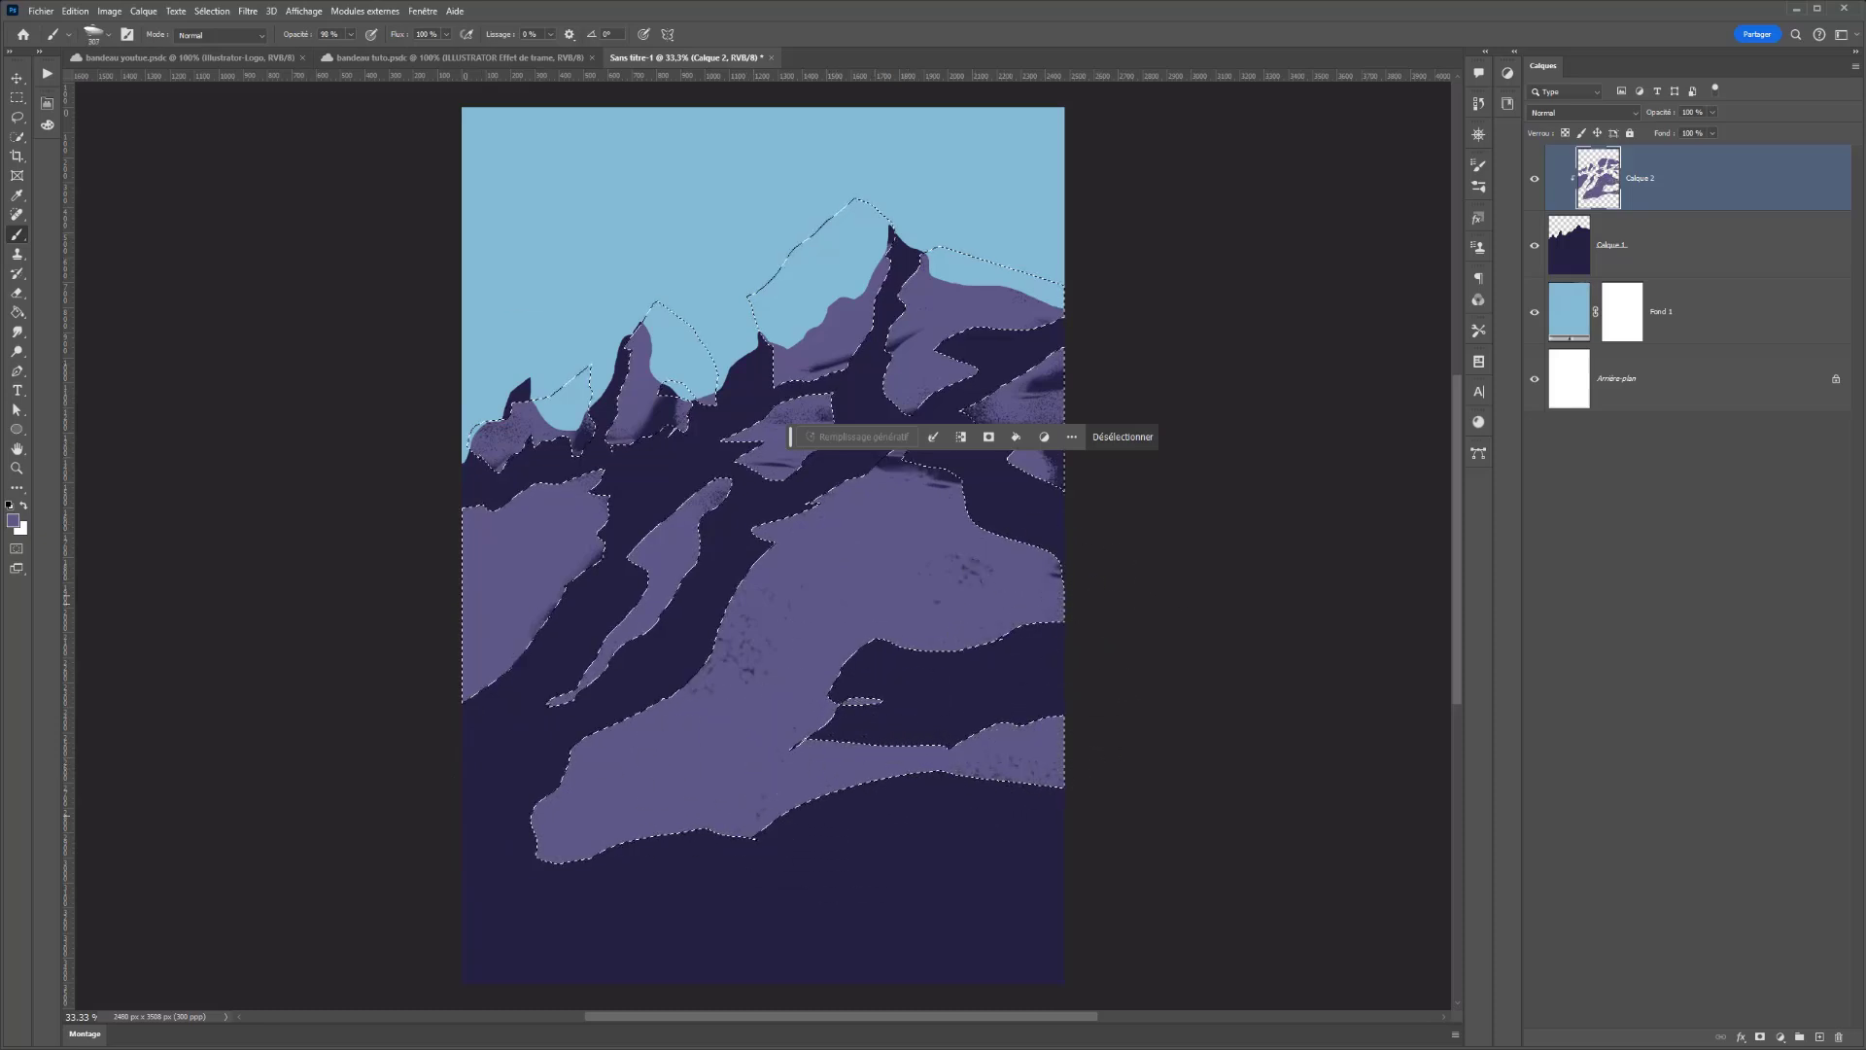
- Switch the brush to an erasing blend mode, undo a trial stroke, and lower opacity to 55%
left_click(266, 37)
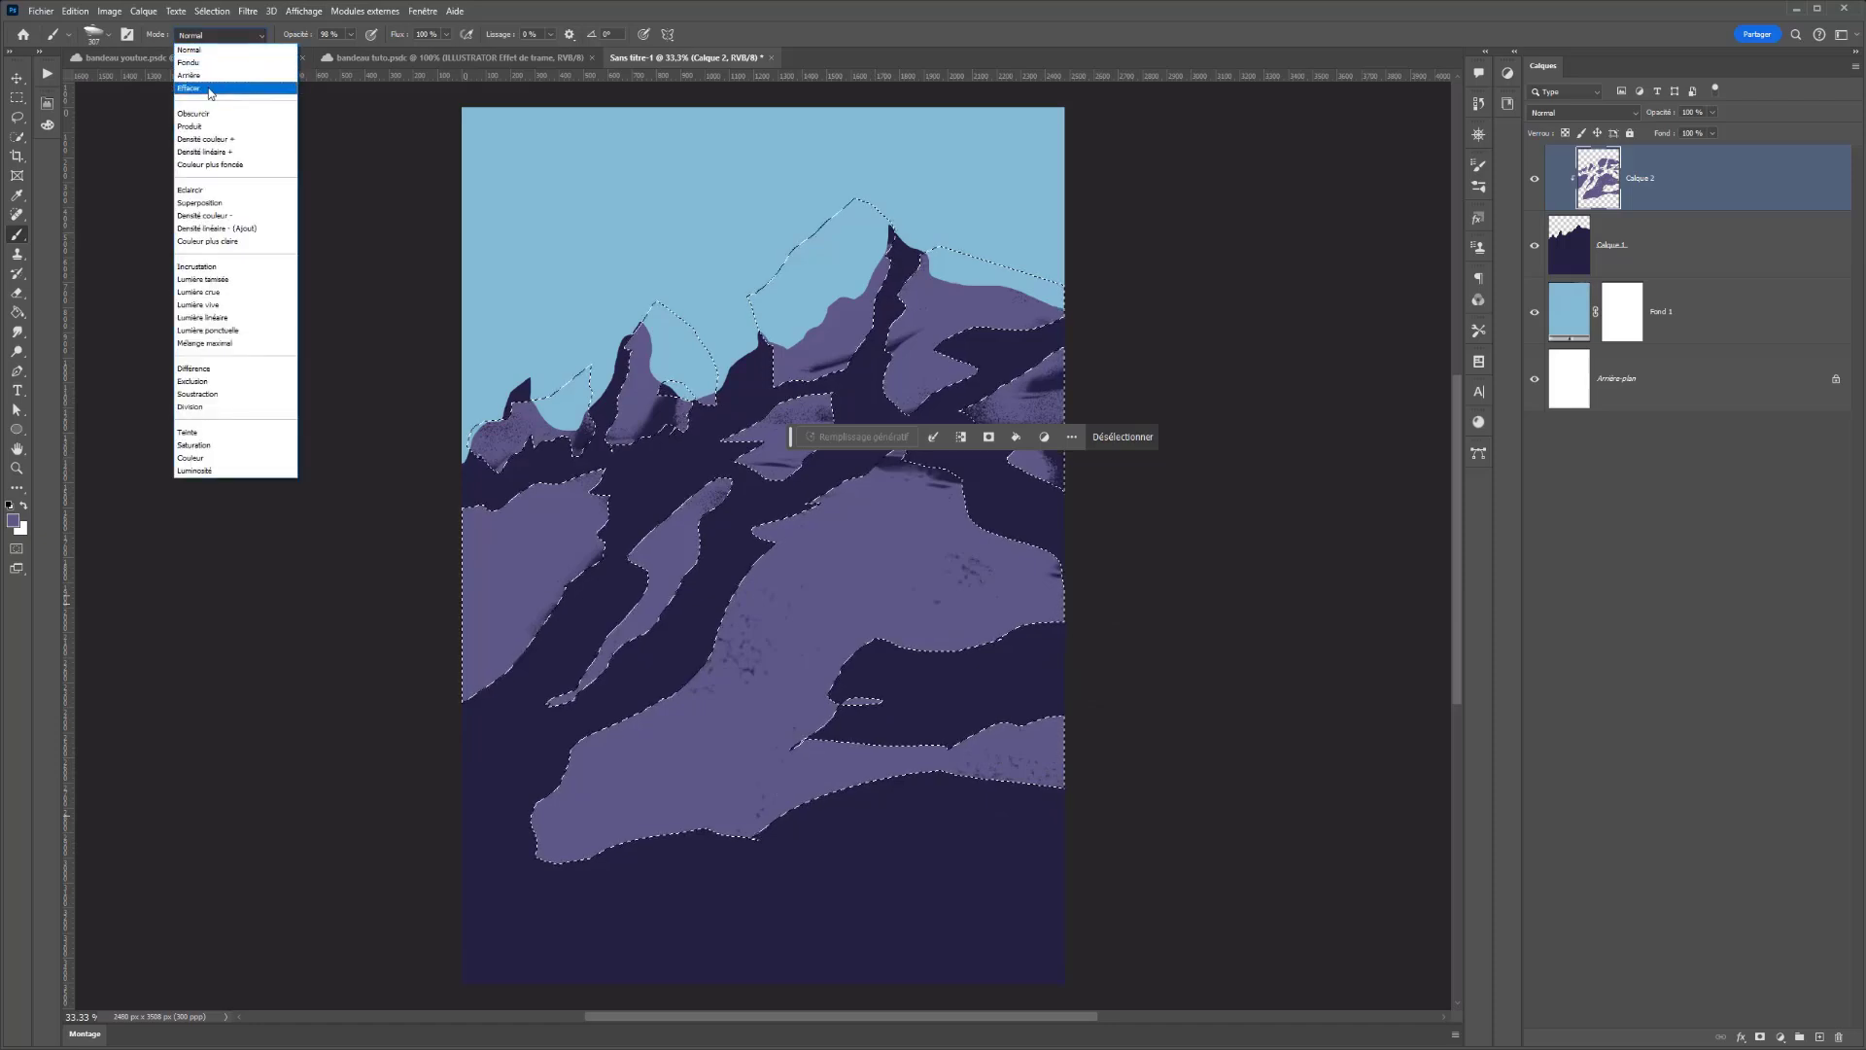
left_click(207, 86)
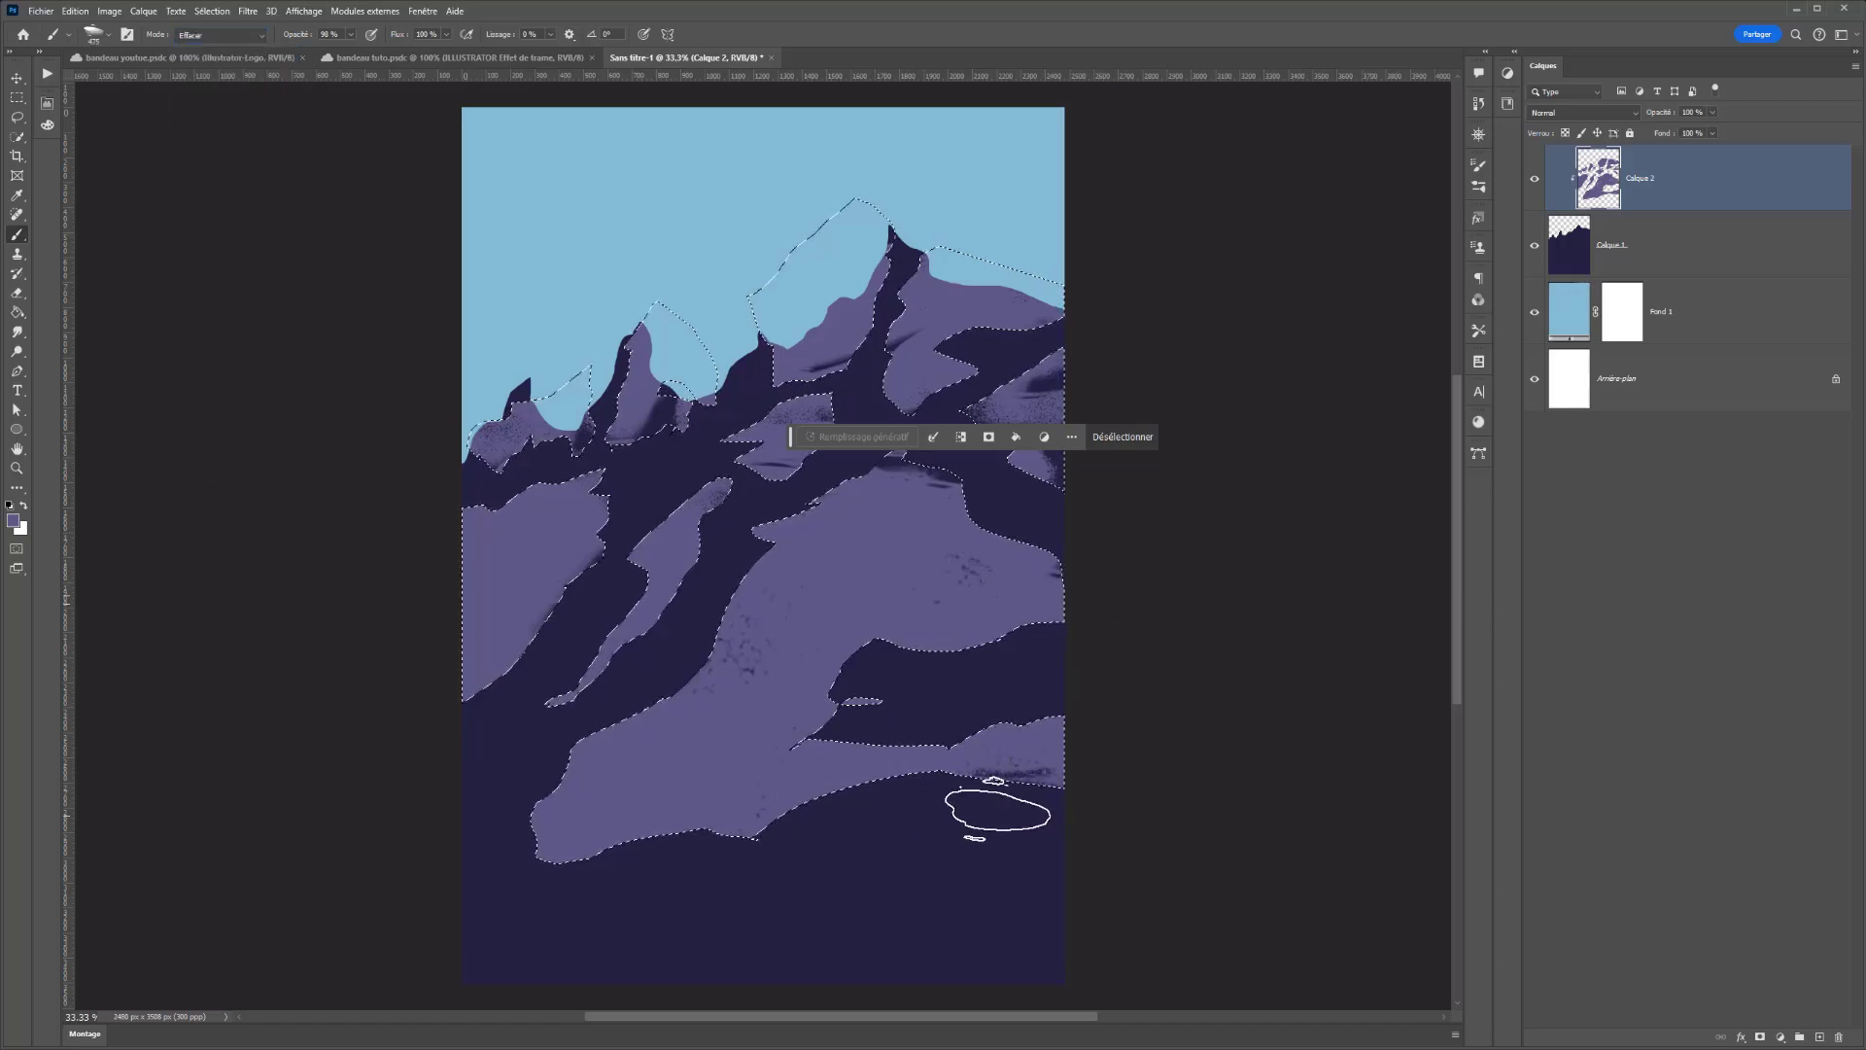
left_click_drag(671, 807, 827, 729)
key("ctrl+z")
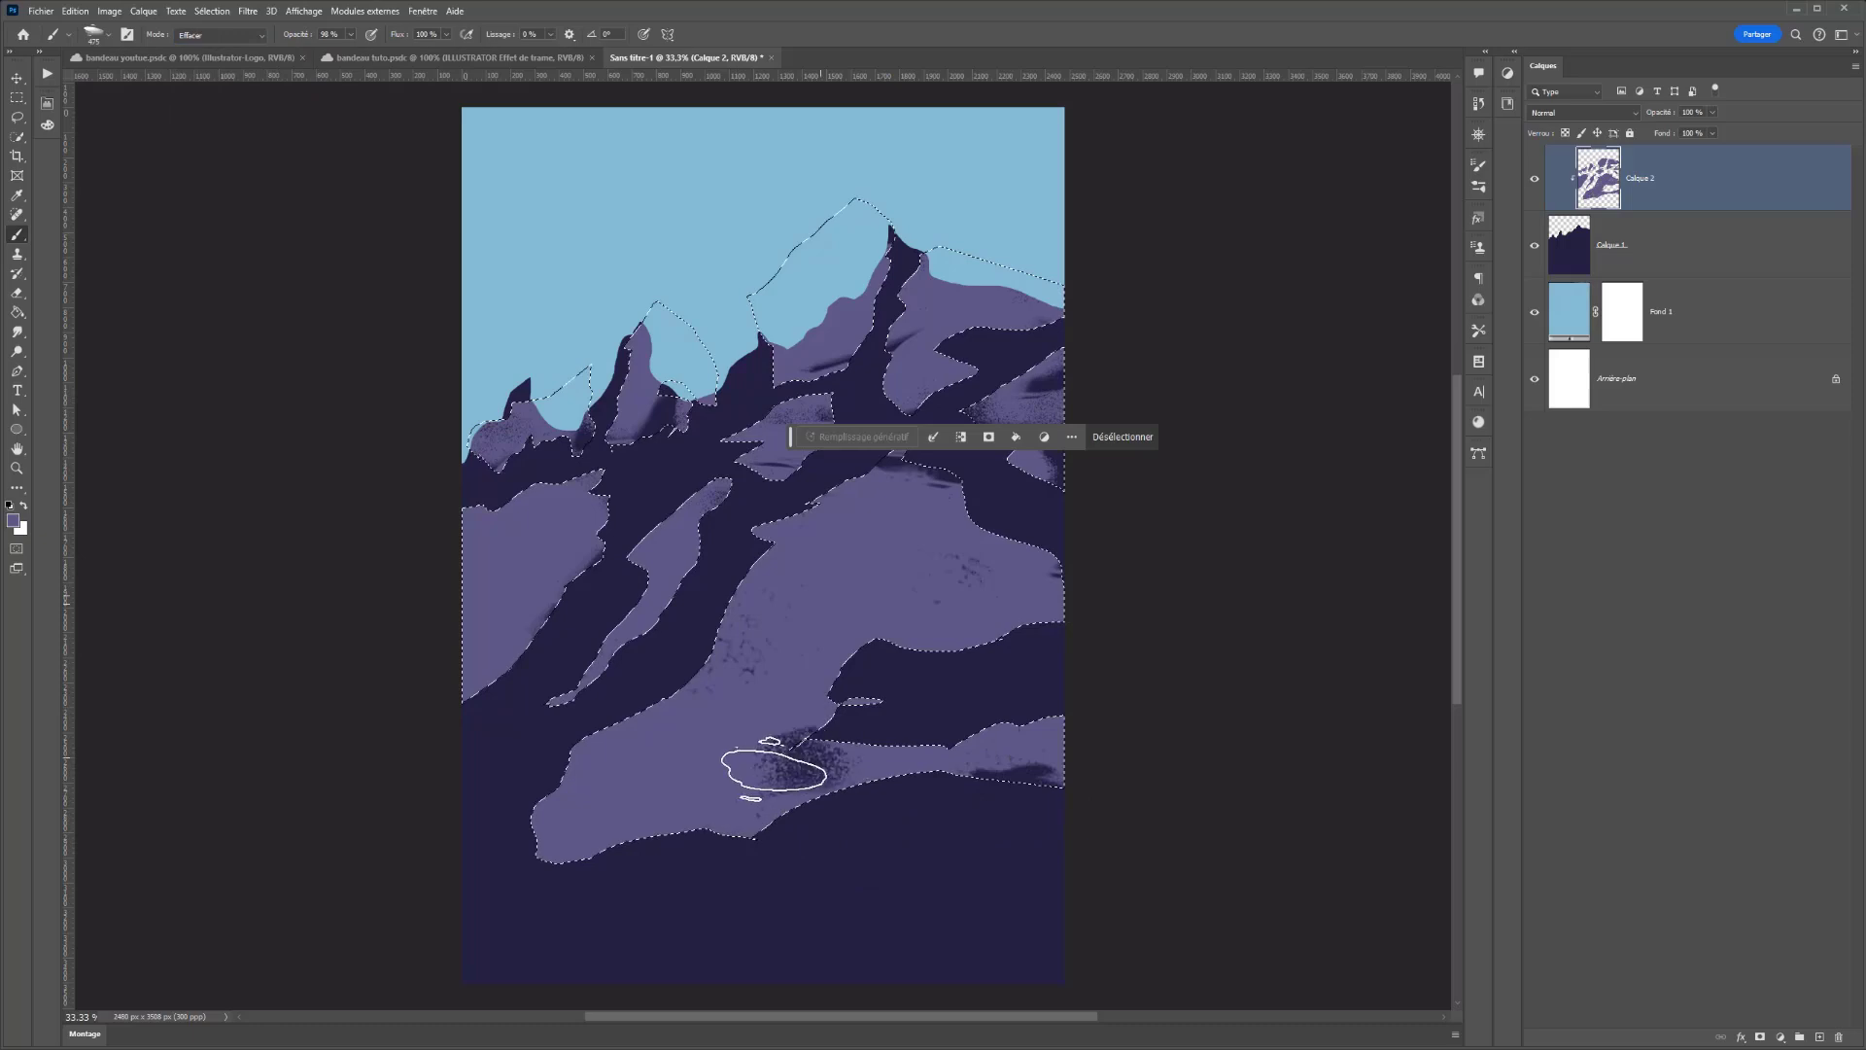
left_click(775, 763)
key("ctrl+z")
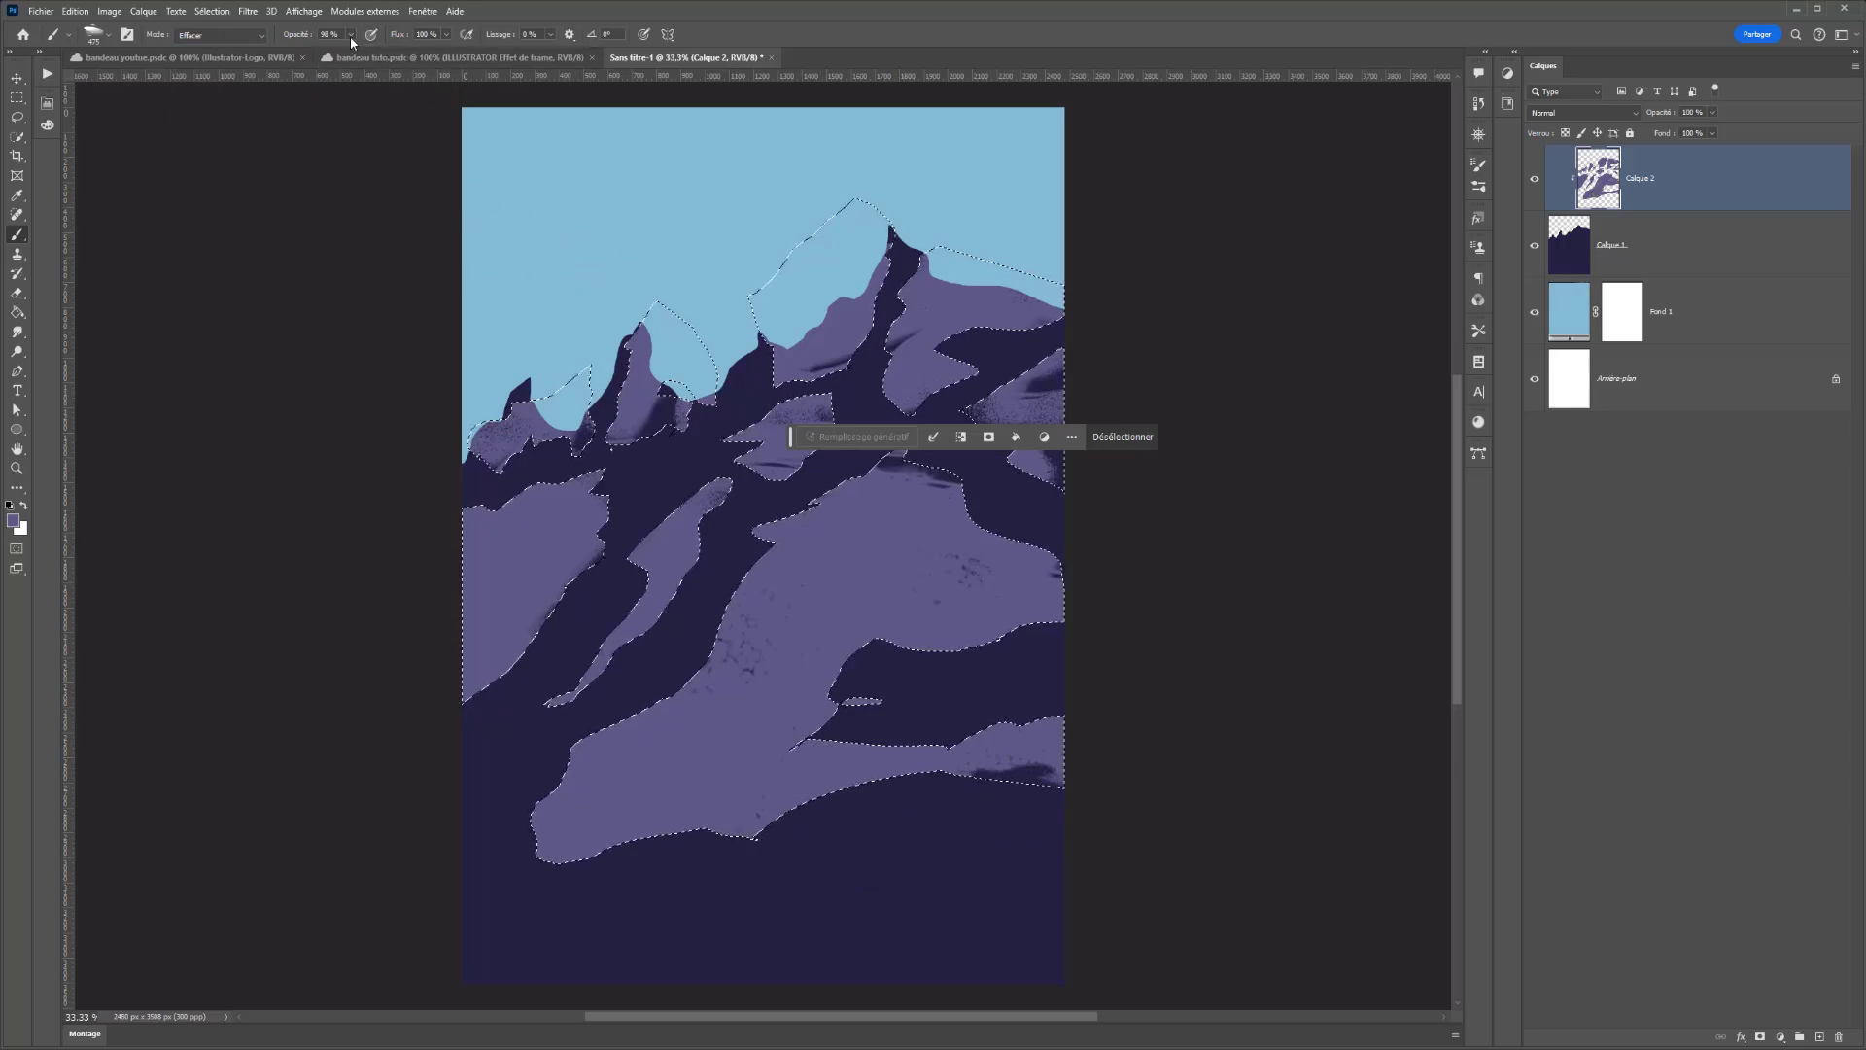
left_click(351, 34)
left_click_drag(358, 51, 324, 55)
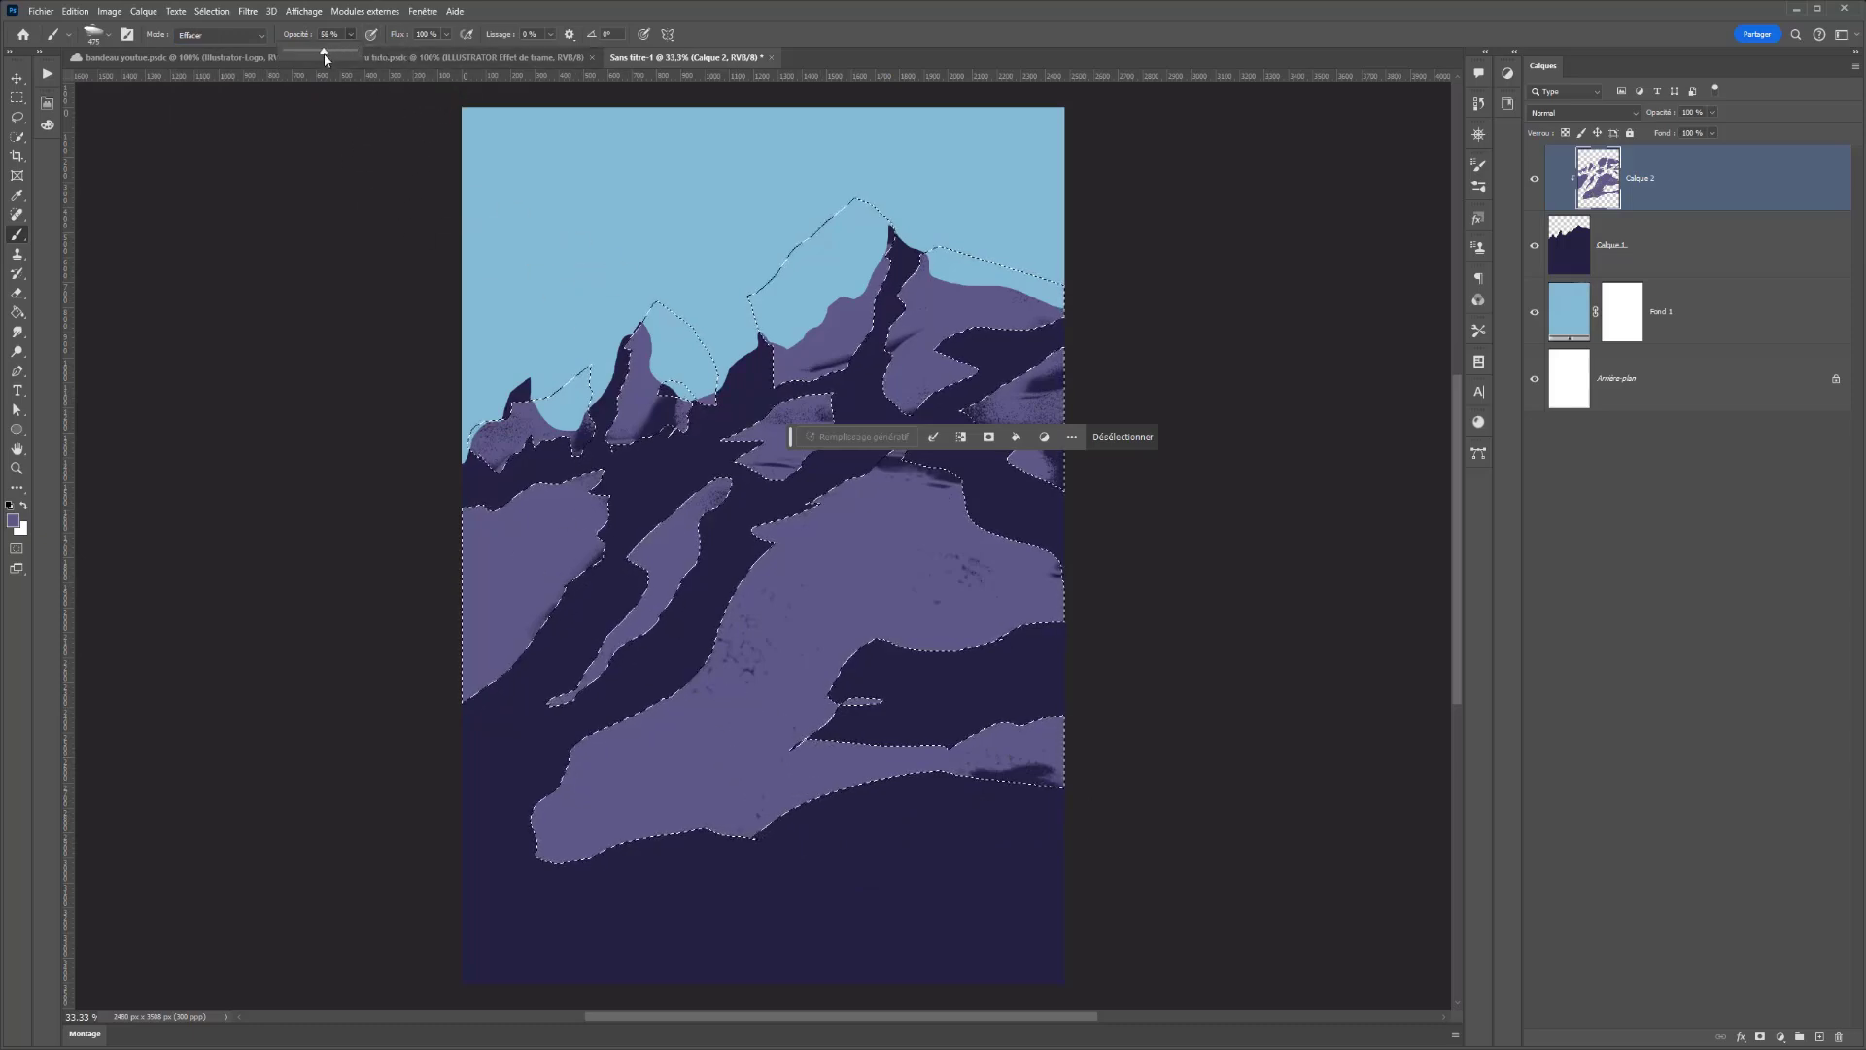
- Erase grainy streaks into the lower slope, upper facets and lower-left slope
left_click_drag(654, 816, 826, 695)
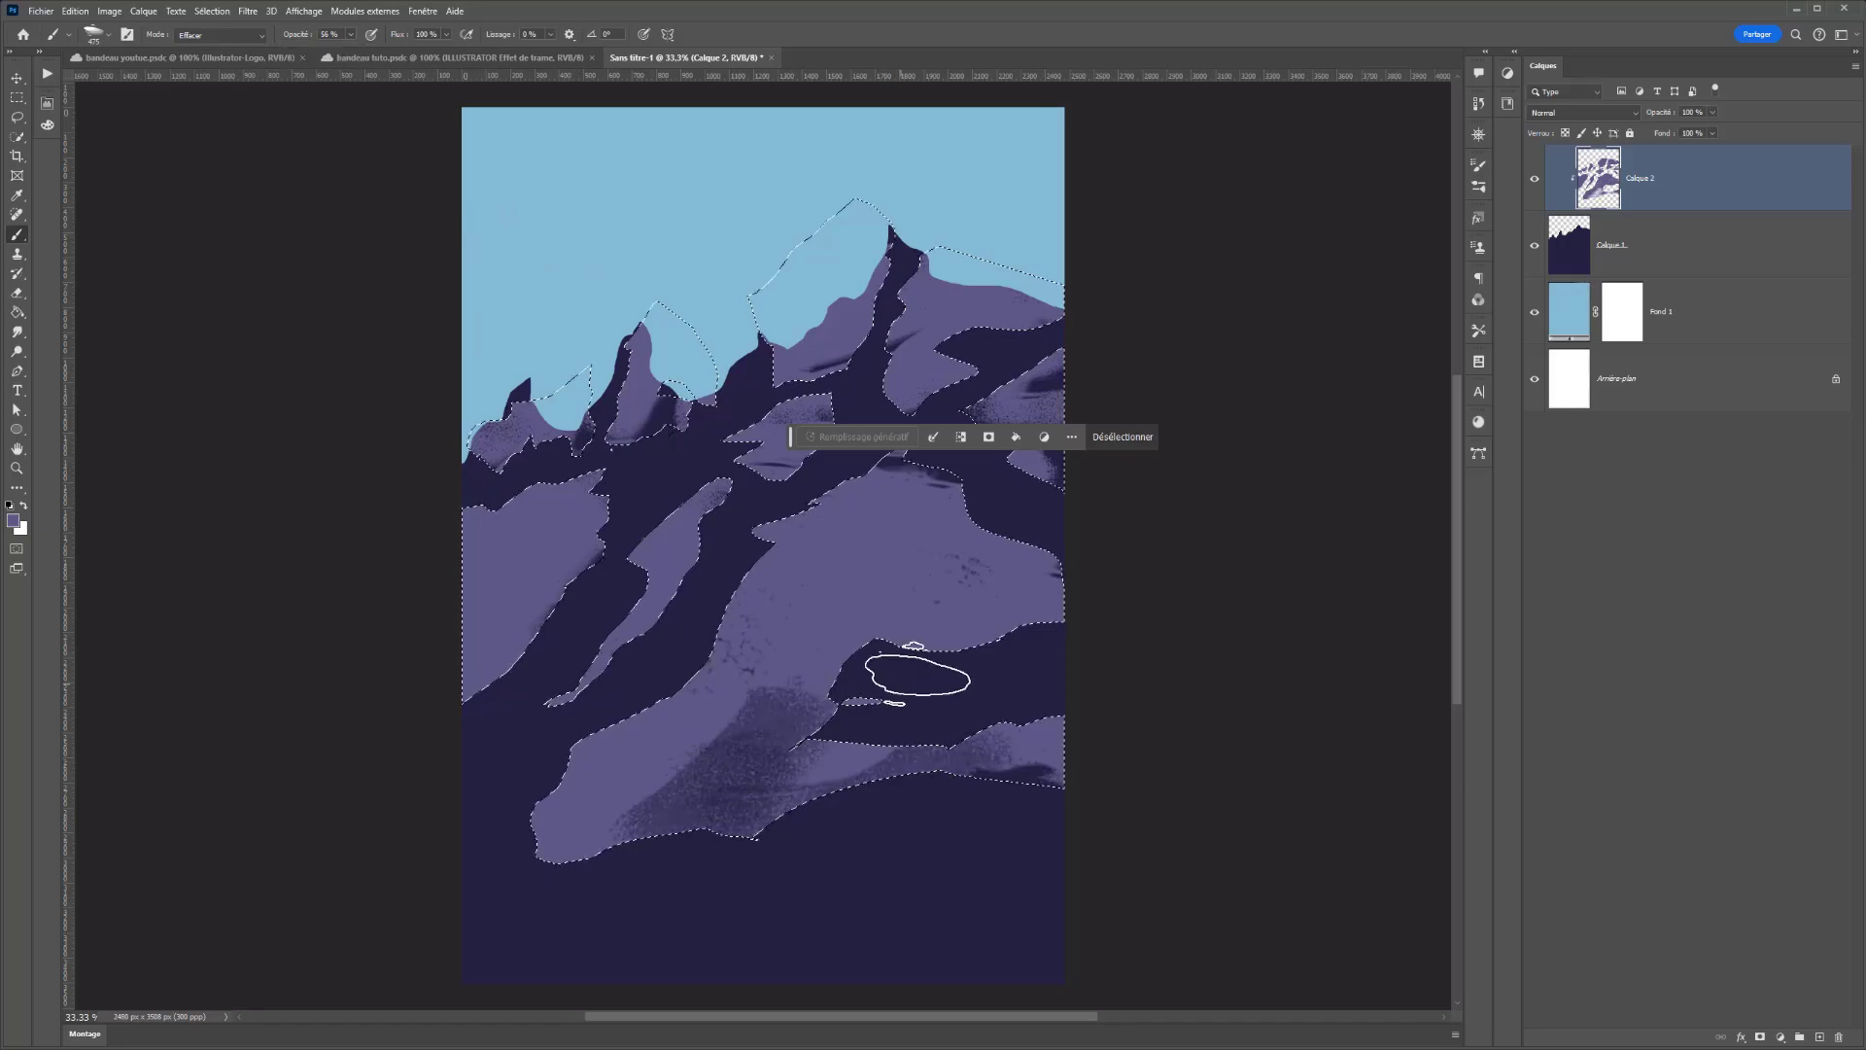
left_click_drag(931, 651, 938, 630)
left_click_drag(846, 335, 844, 362)
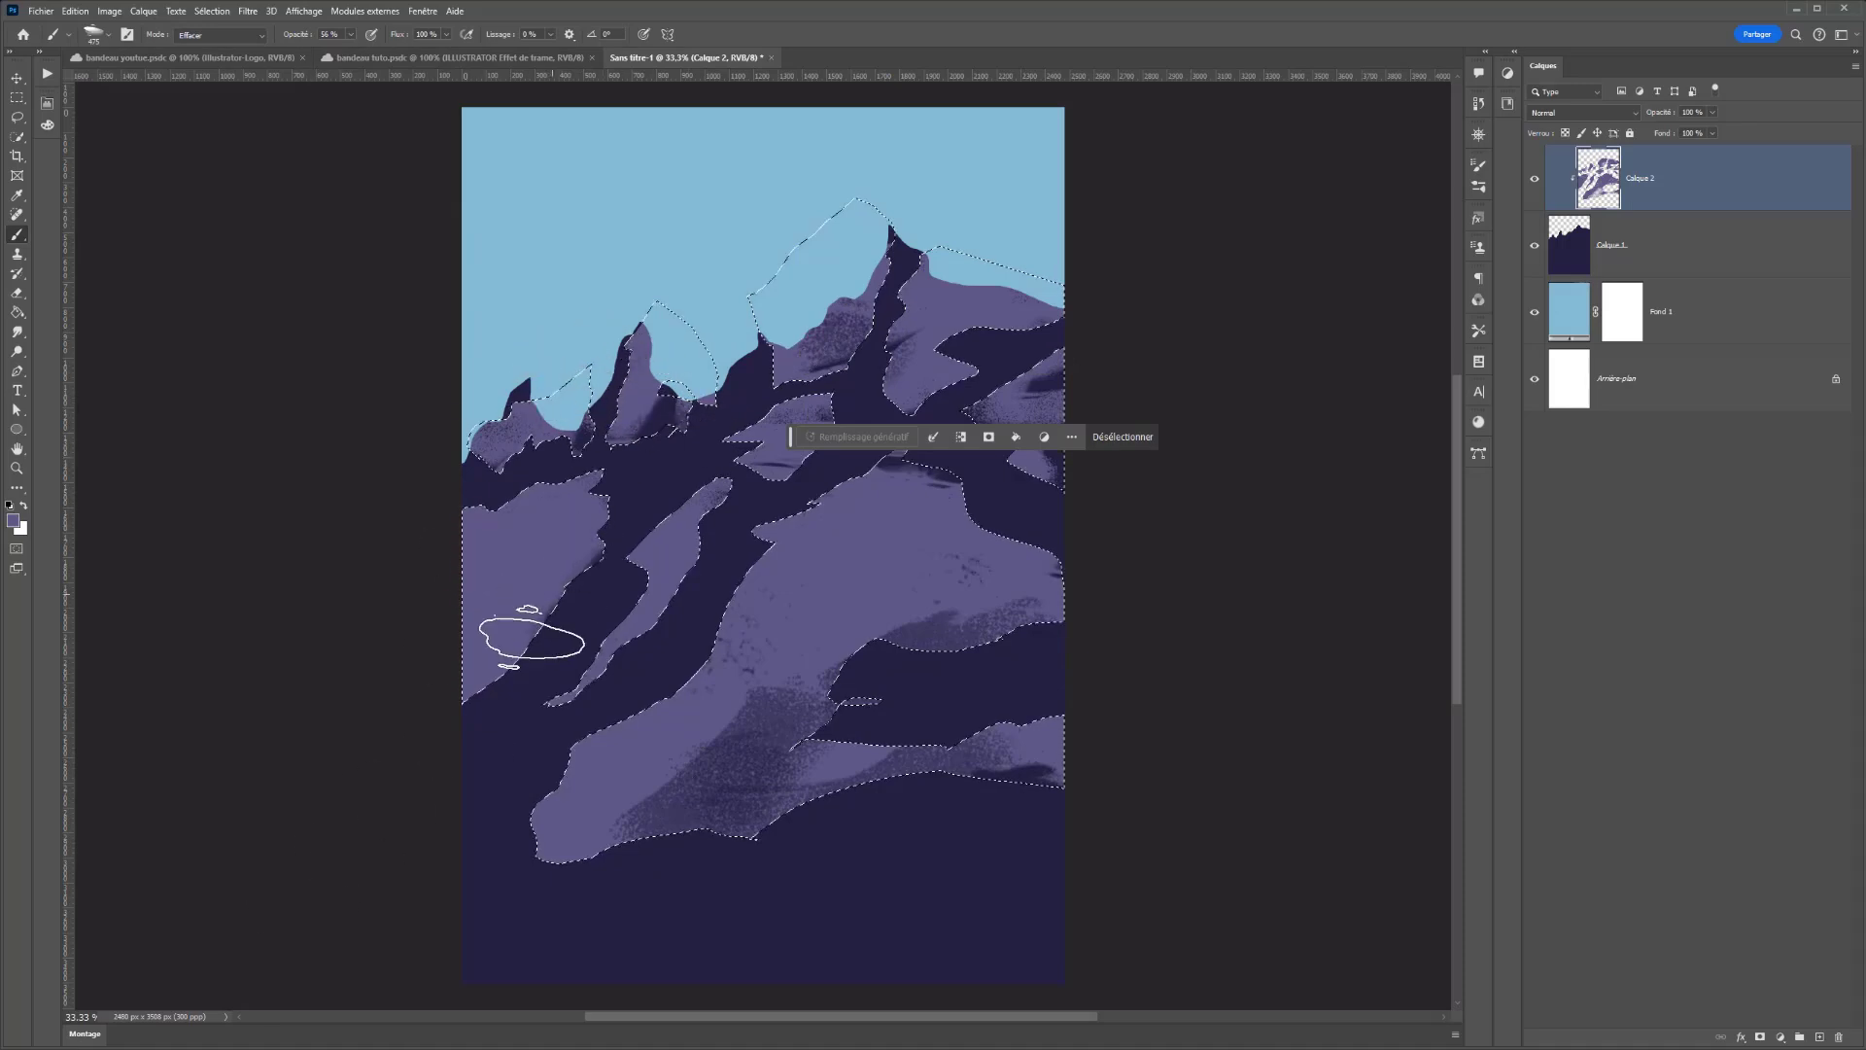
mouse_move(532, 638)
left_mouse_down()
mouse_move(574, 563)
mouse_move(521, 542)
mouse_move(583, 541)
mouse_move(693, 590)
left_mouse_up()
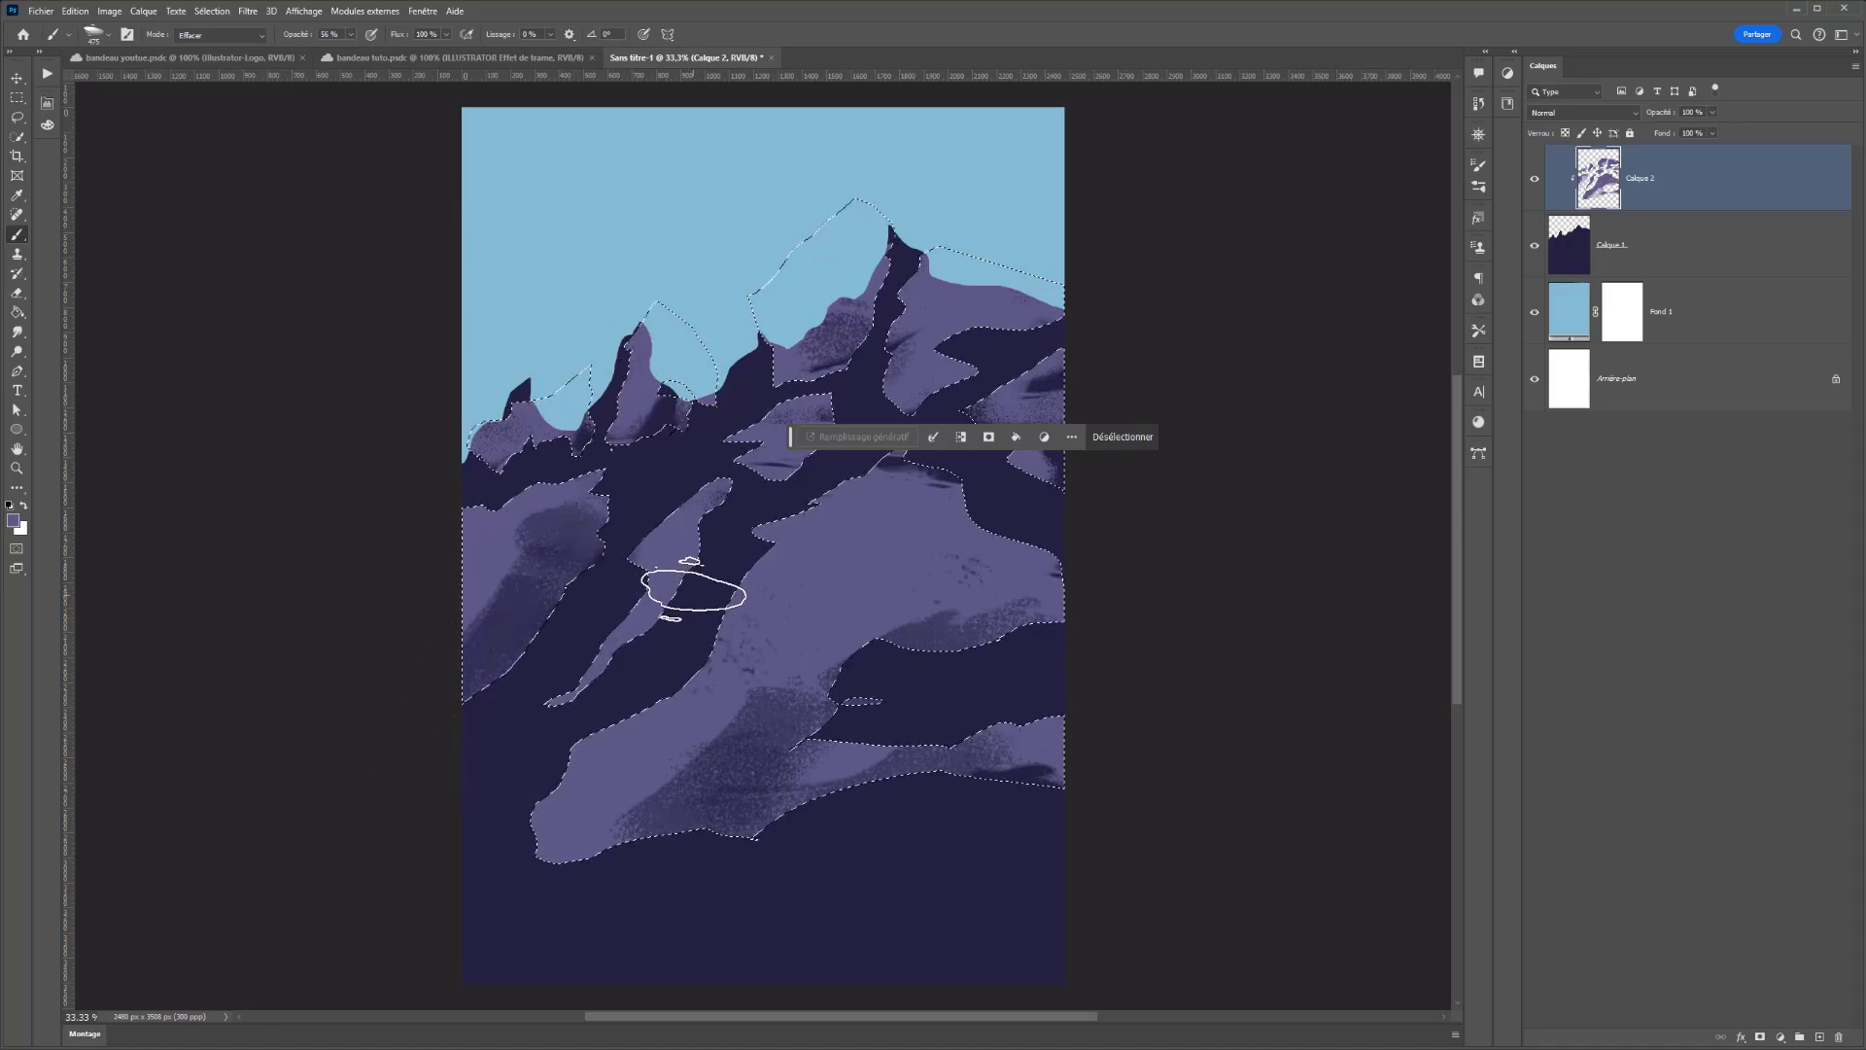
scroll(742, 595, "down", 3)
scroll(817, 488, "up", 1)
scroll(860, 467, "up", 1)
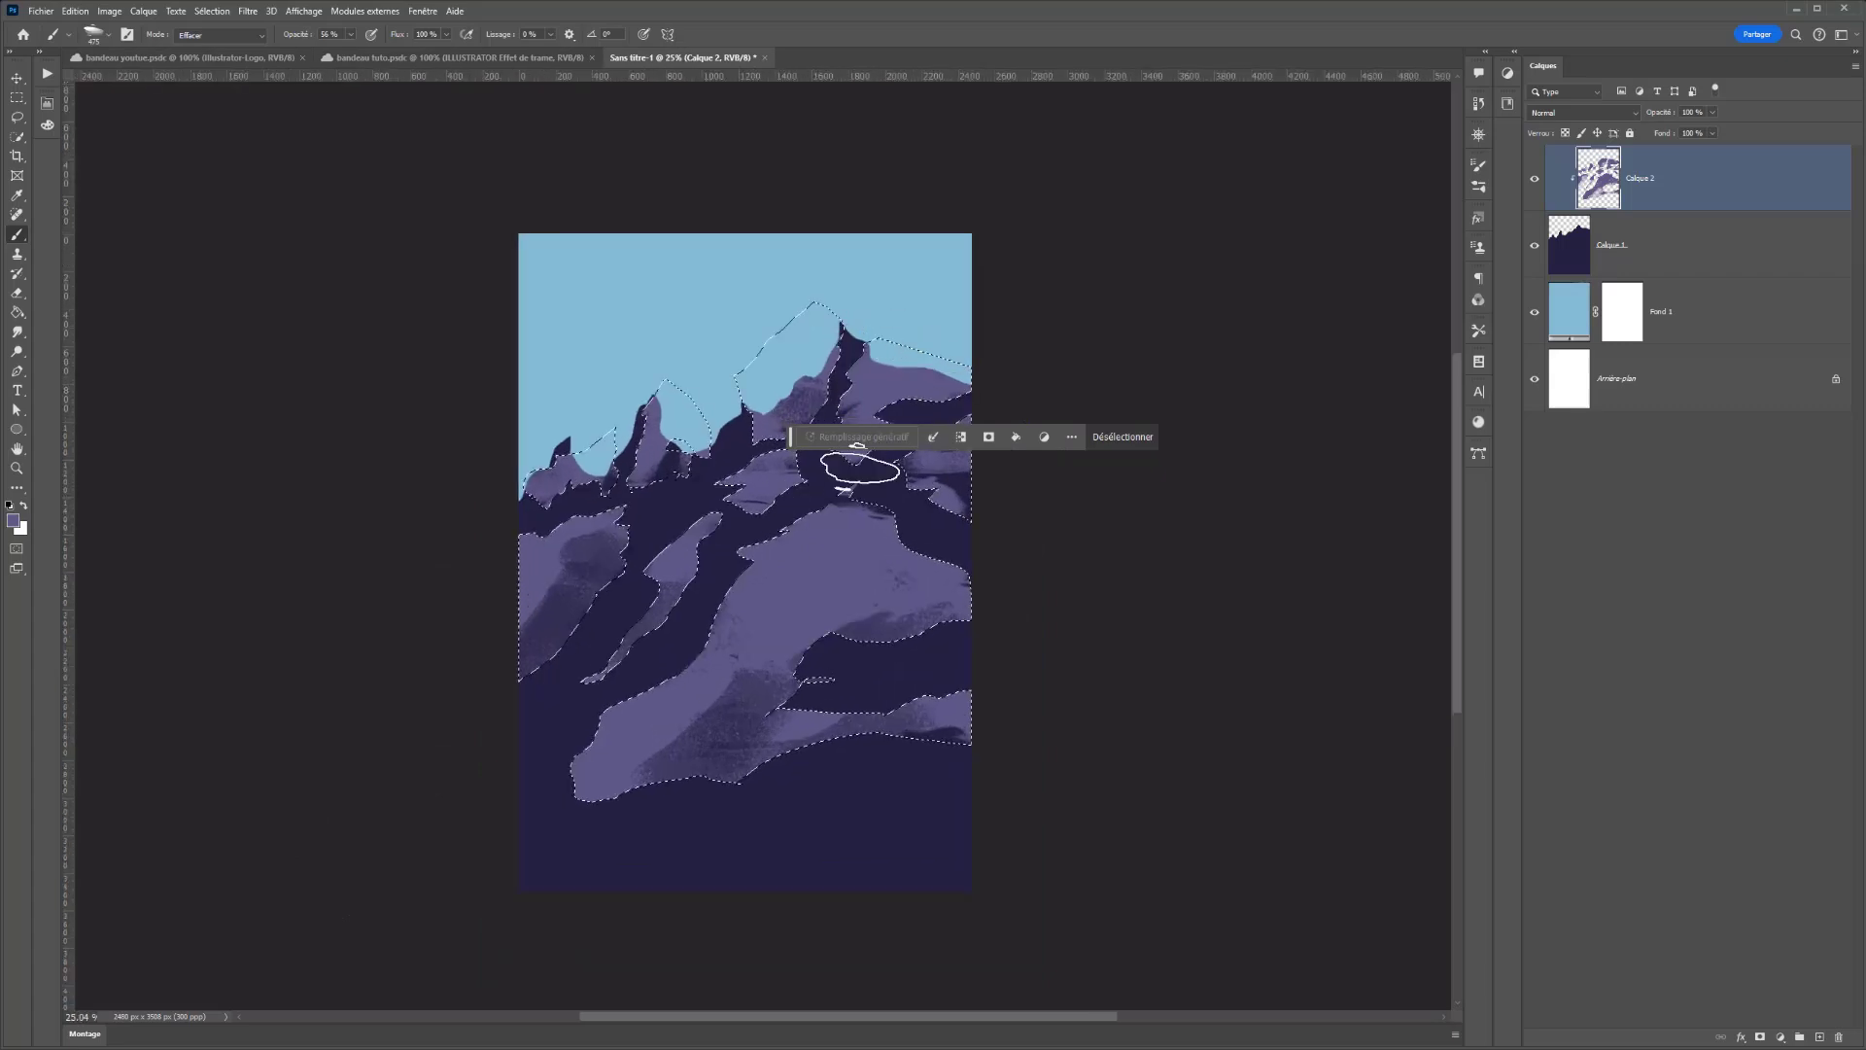
left_click_drag(859, 468, 874, 331)
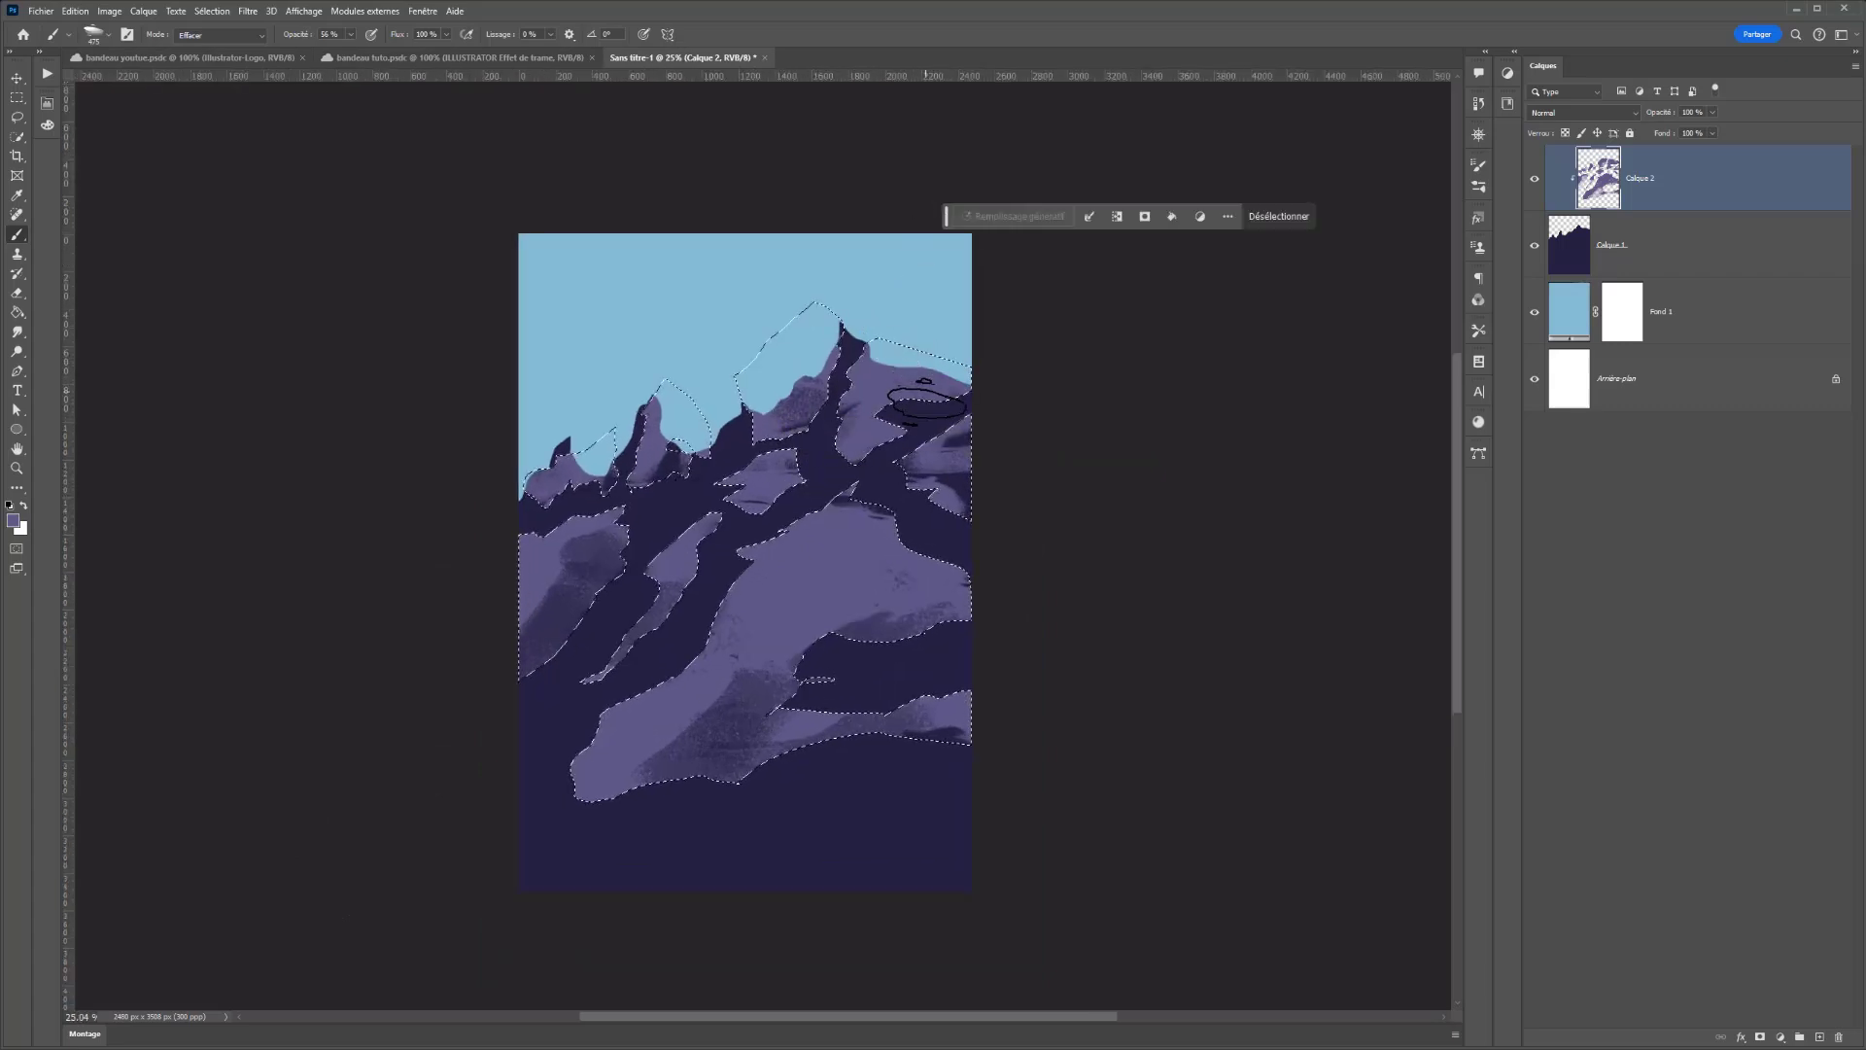
- Erase grainy streaks across the central slope, undoing and redoing stray strokes
left_click_drag(833, 533, 733, 663)
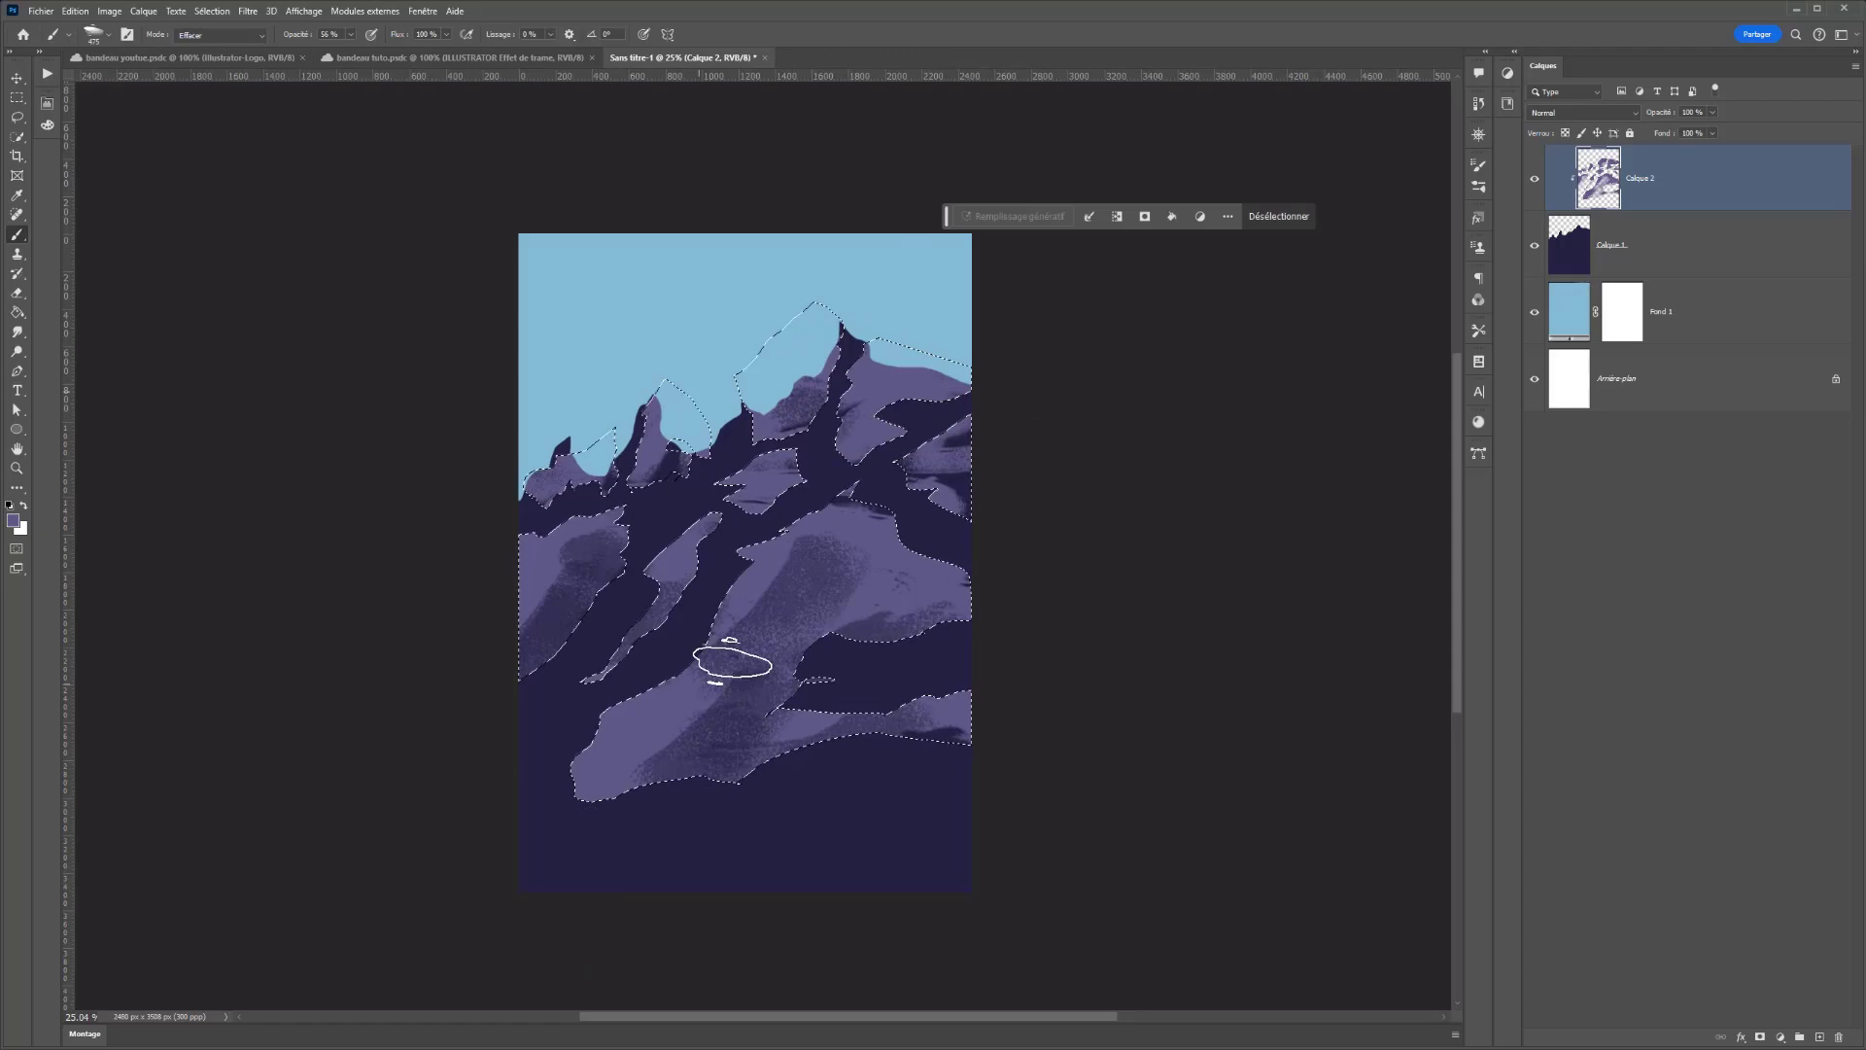
key("ctrl+z")
mouse_move(865, 588)
left_mouse_down()
mouse_move(991, 612)
mouse_move(756, 731)
left_mouse_up()
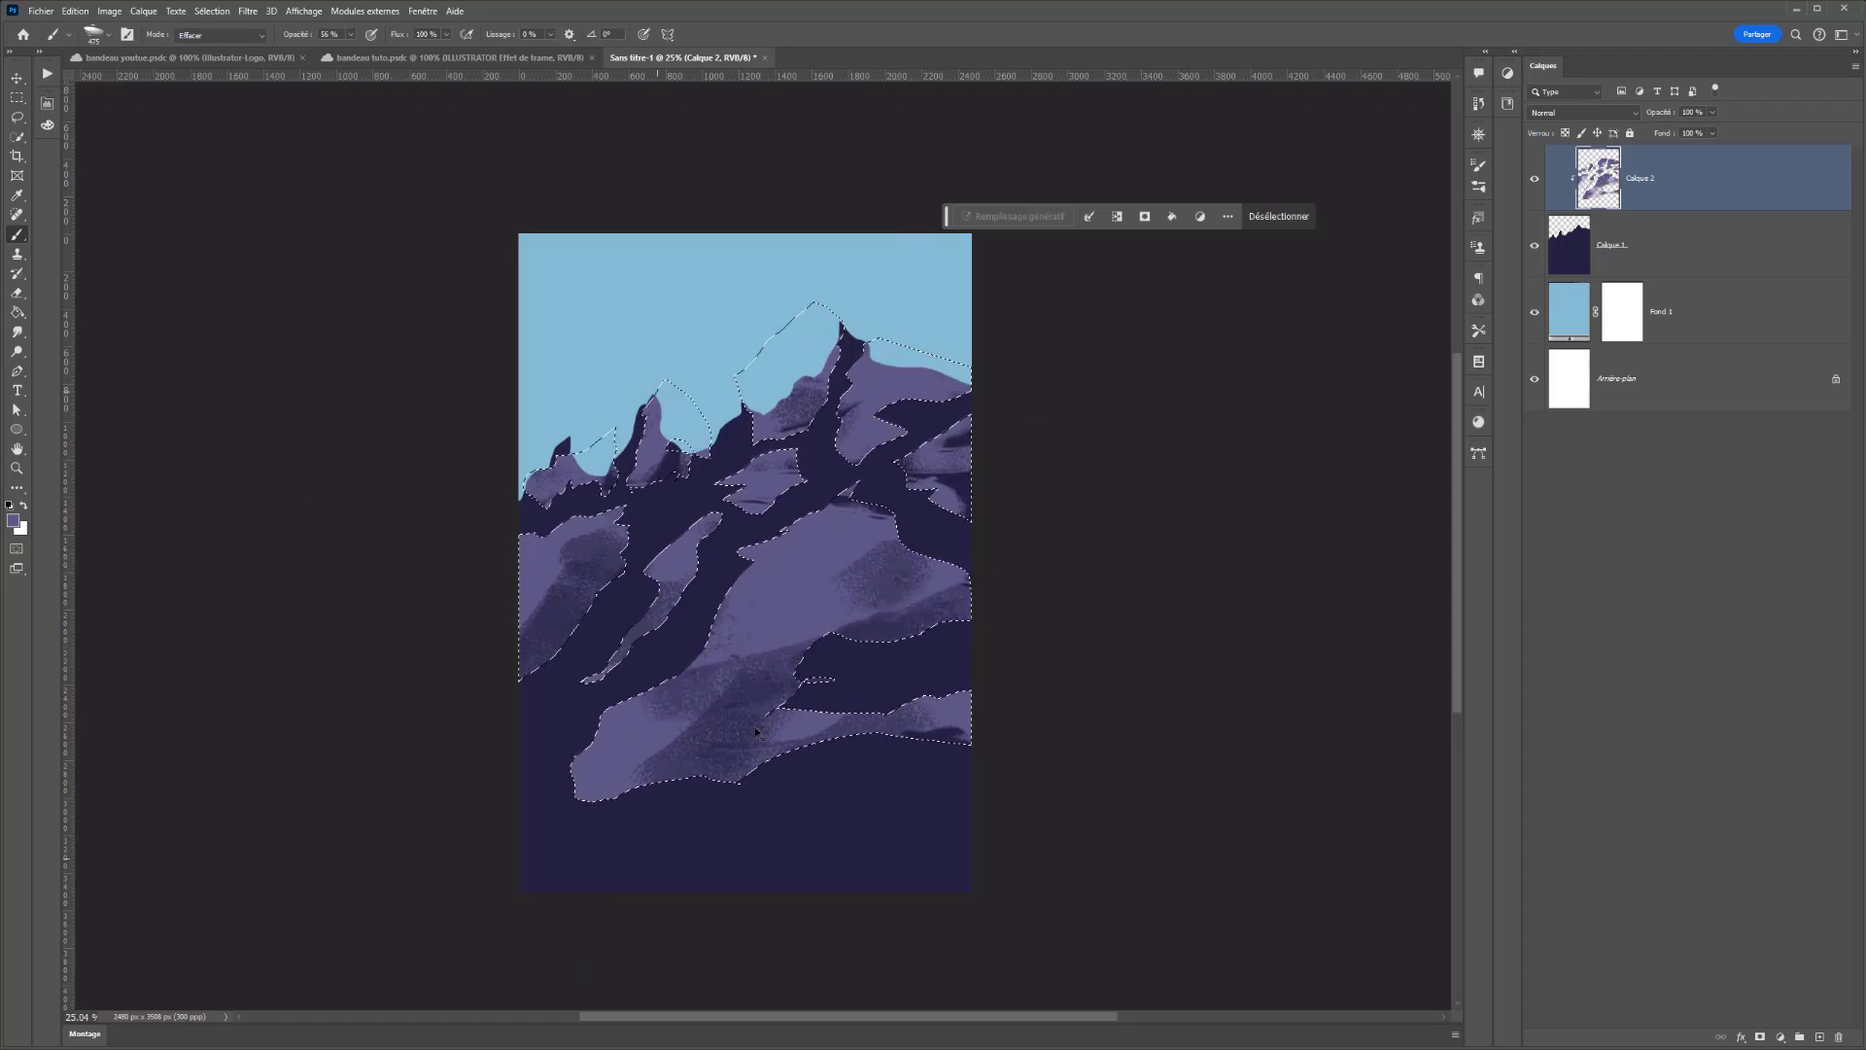
key("ctrl+z")
left_click_drag(958, 569, 890, 626)
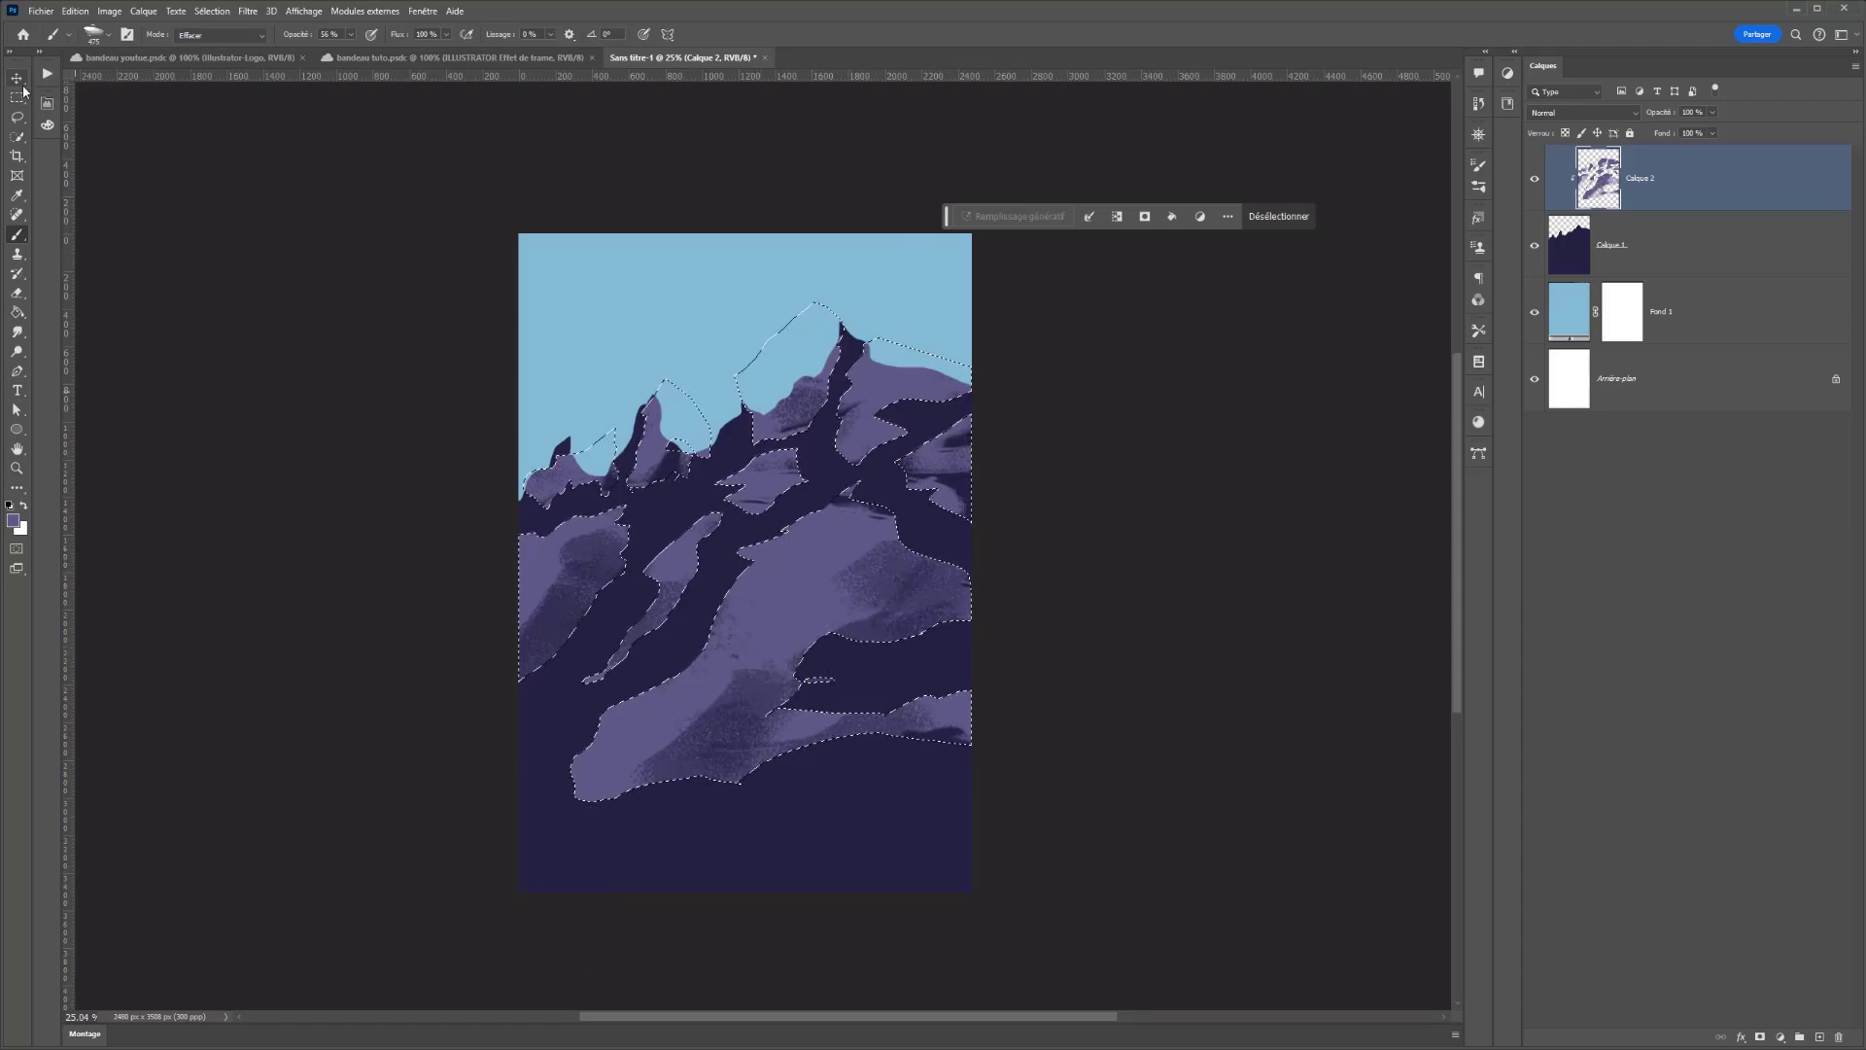
- Deselect and, on a new layer, lasso a foreground cliff rising to a right-hand peak
key("m")
left_click(646, 560)
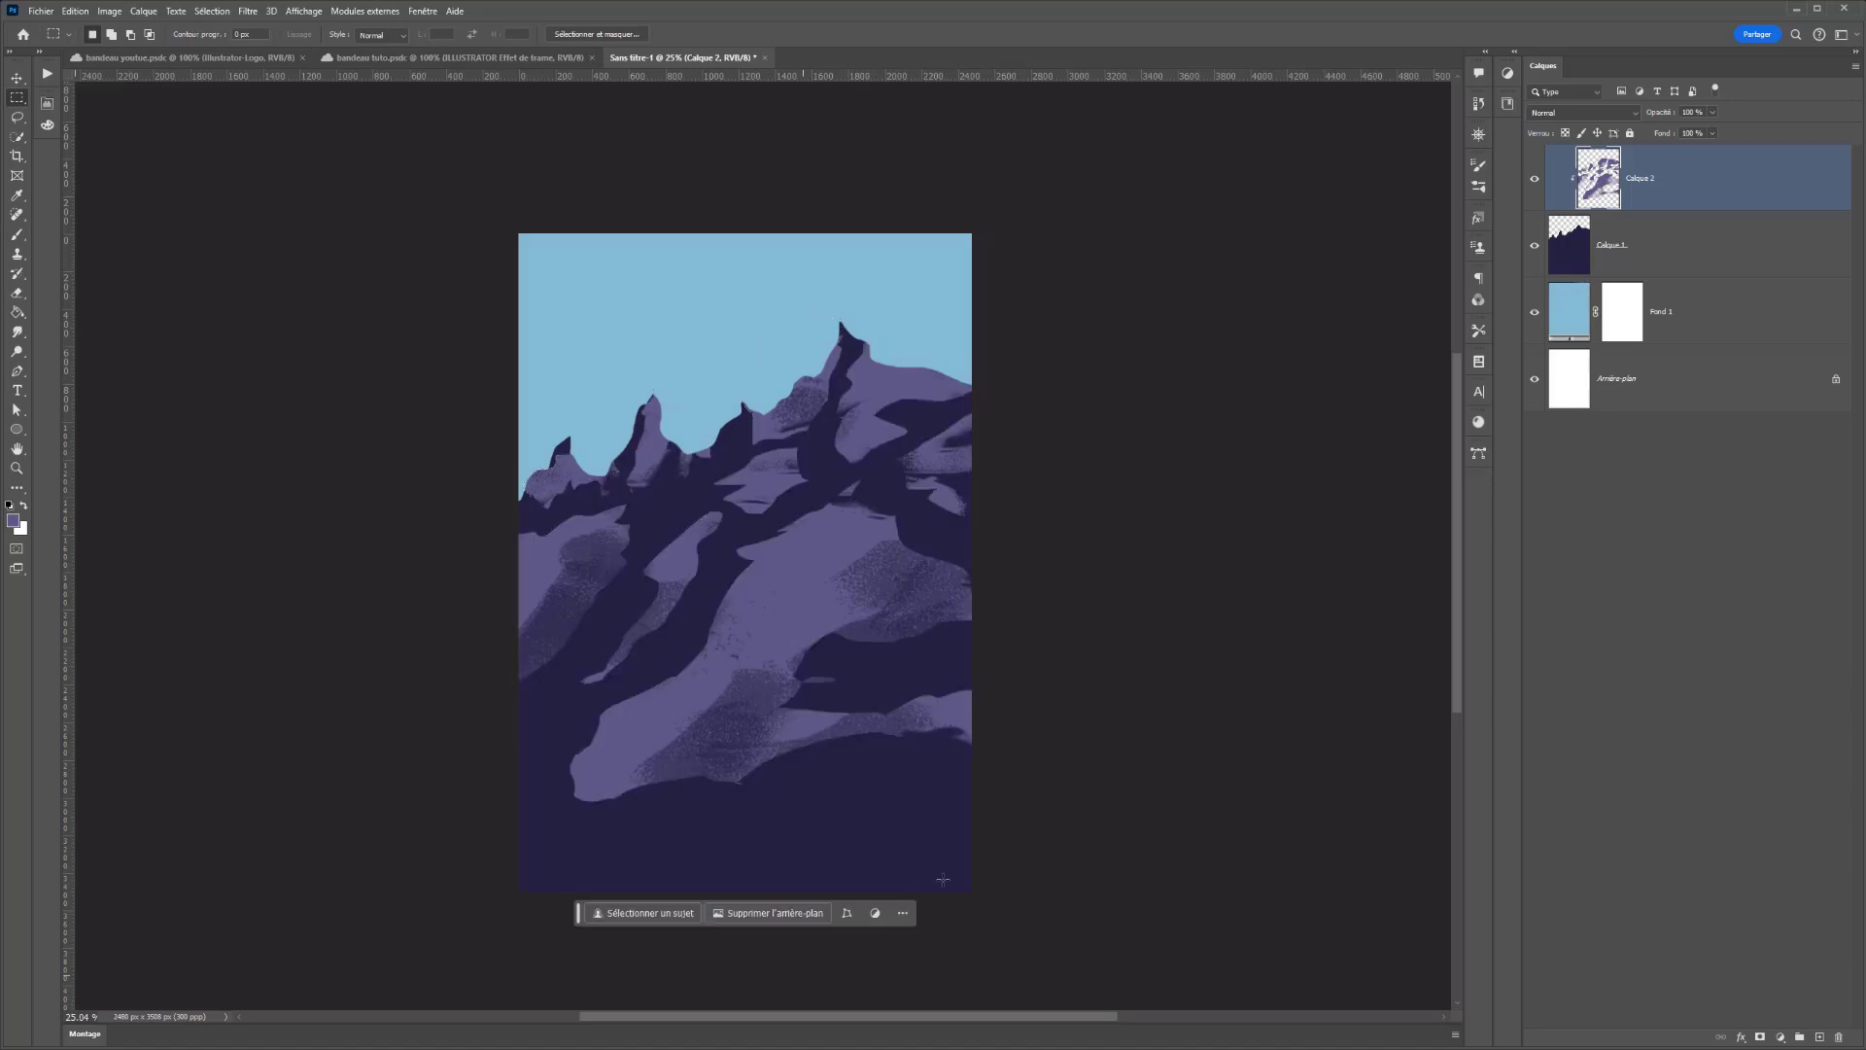
left_click(1818, 1038)
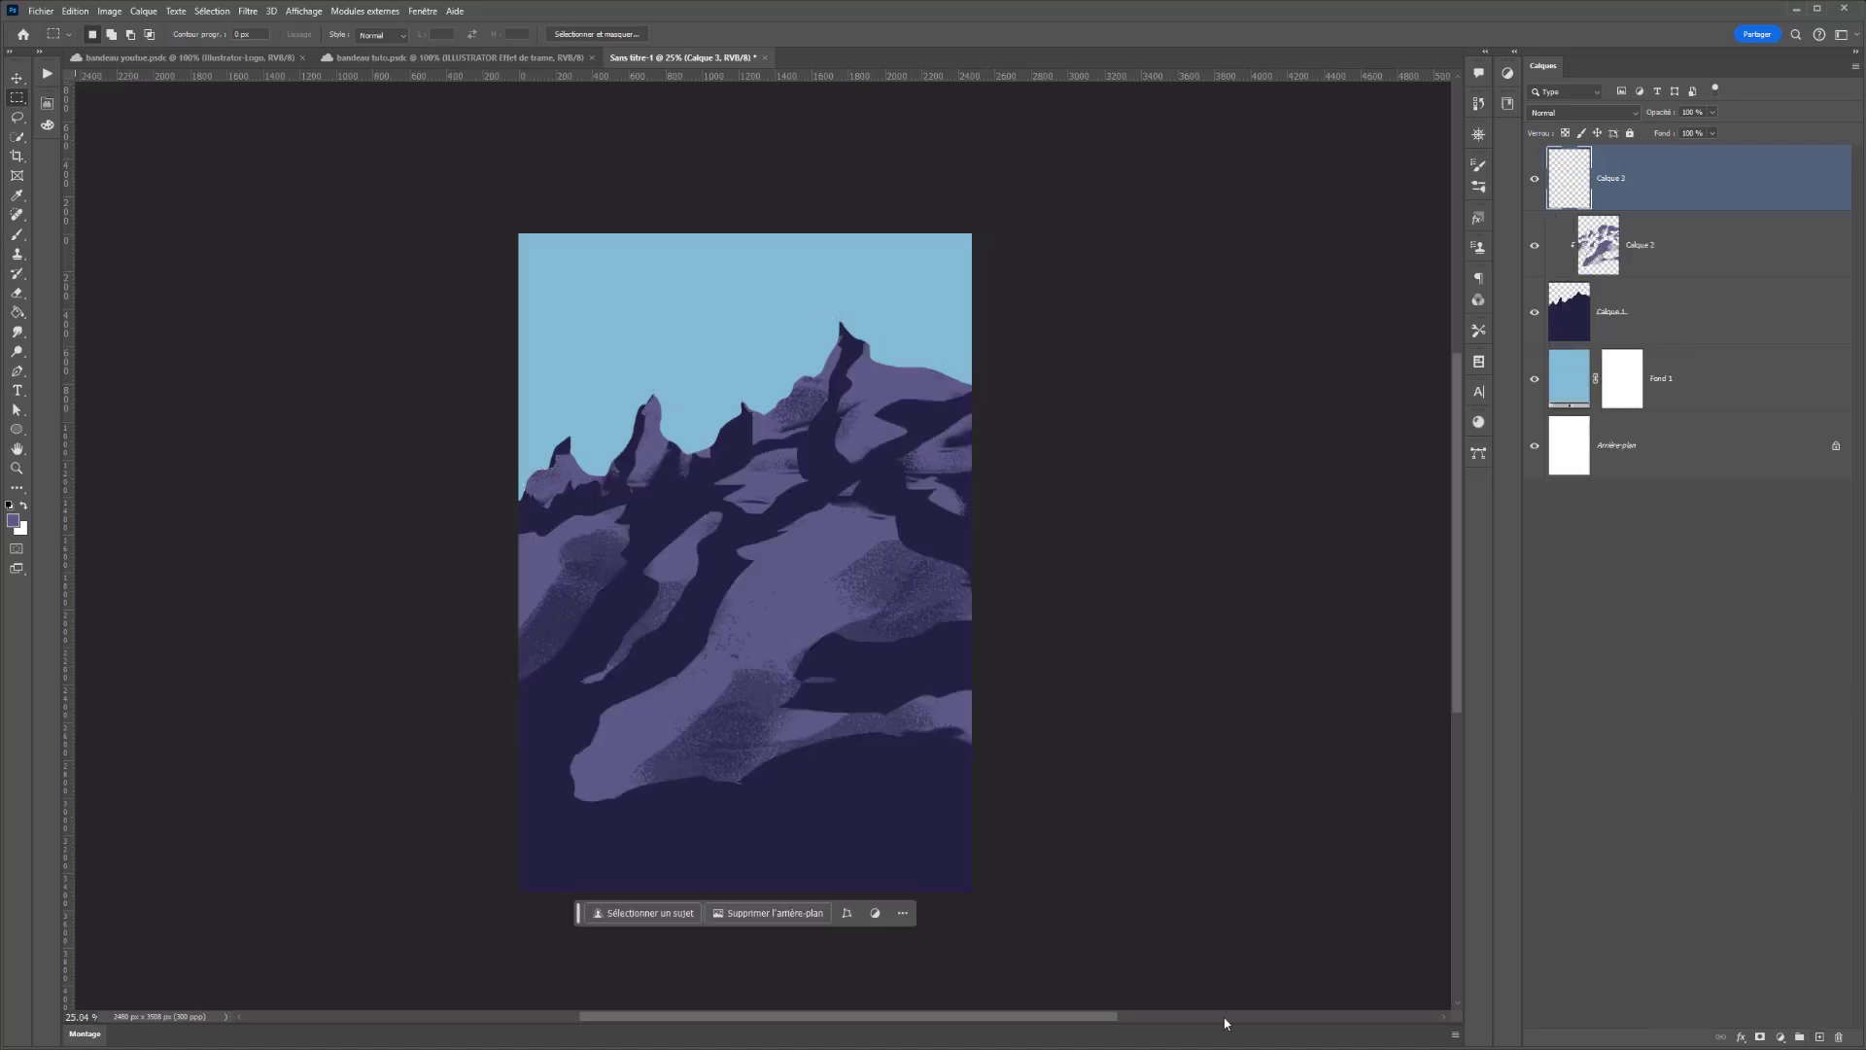
left_click(19, 118)
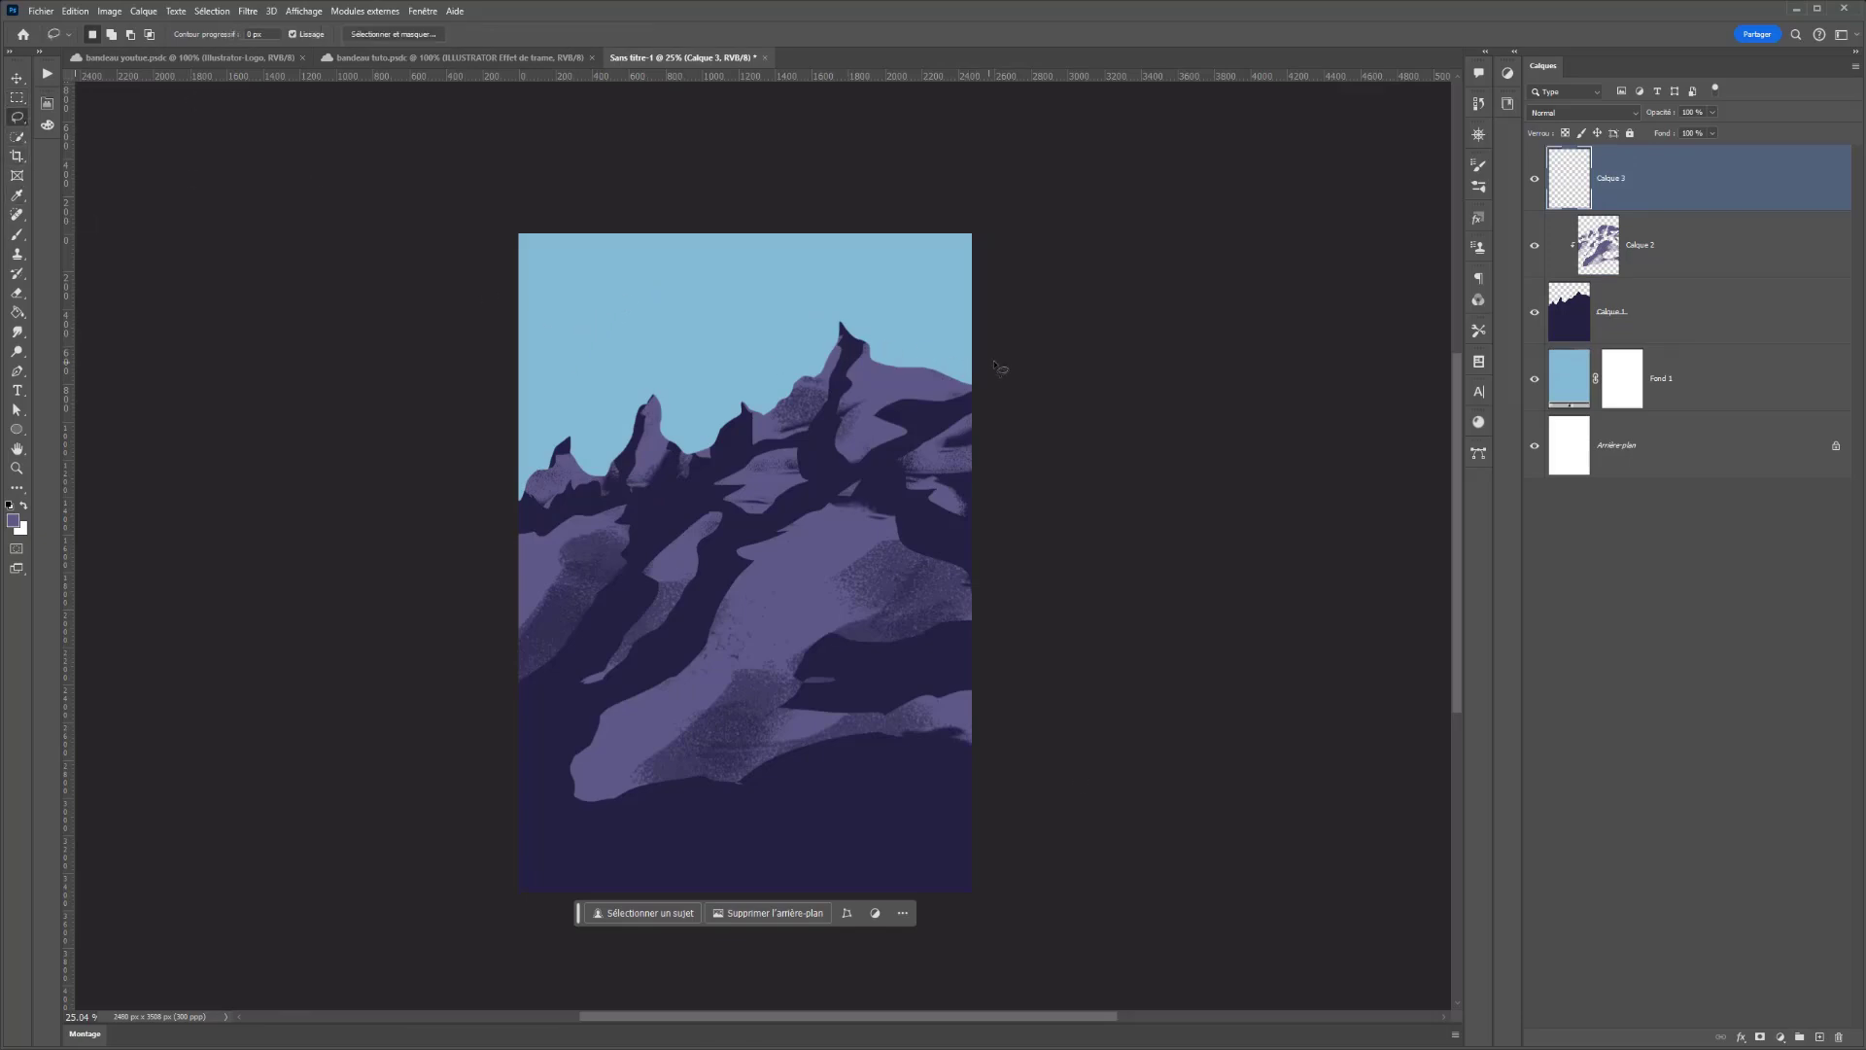
left_click_drag(994, 361, 976, 346)
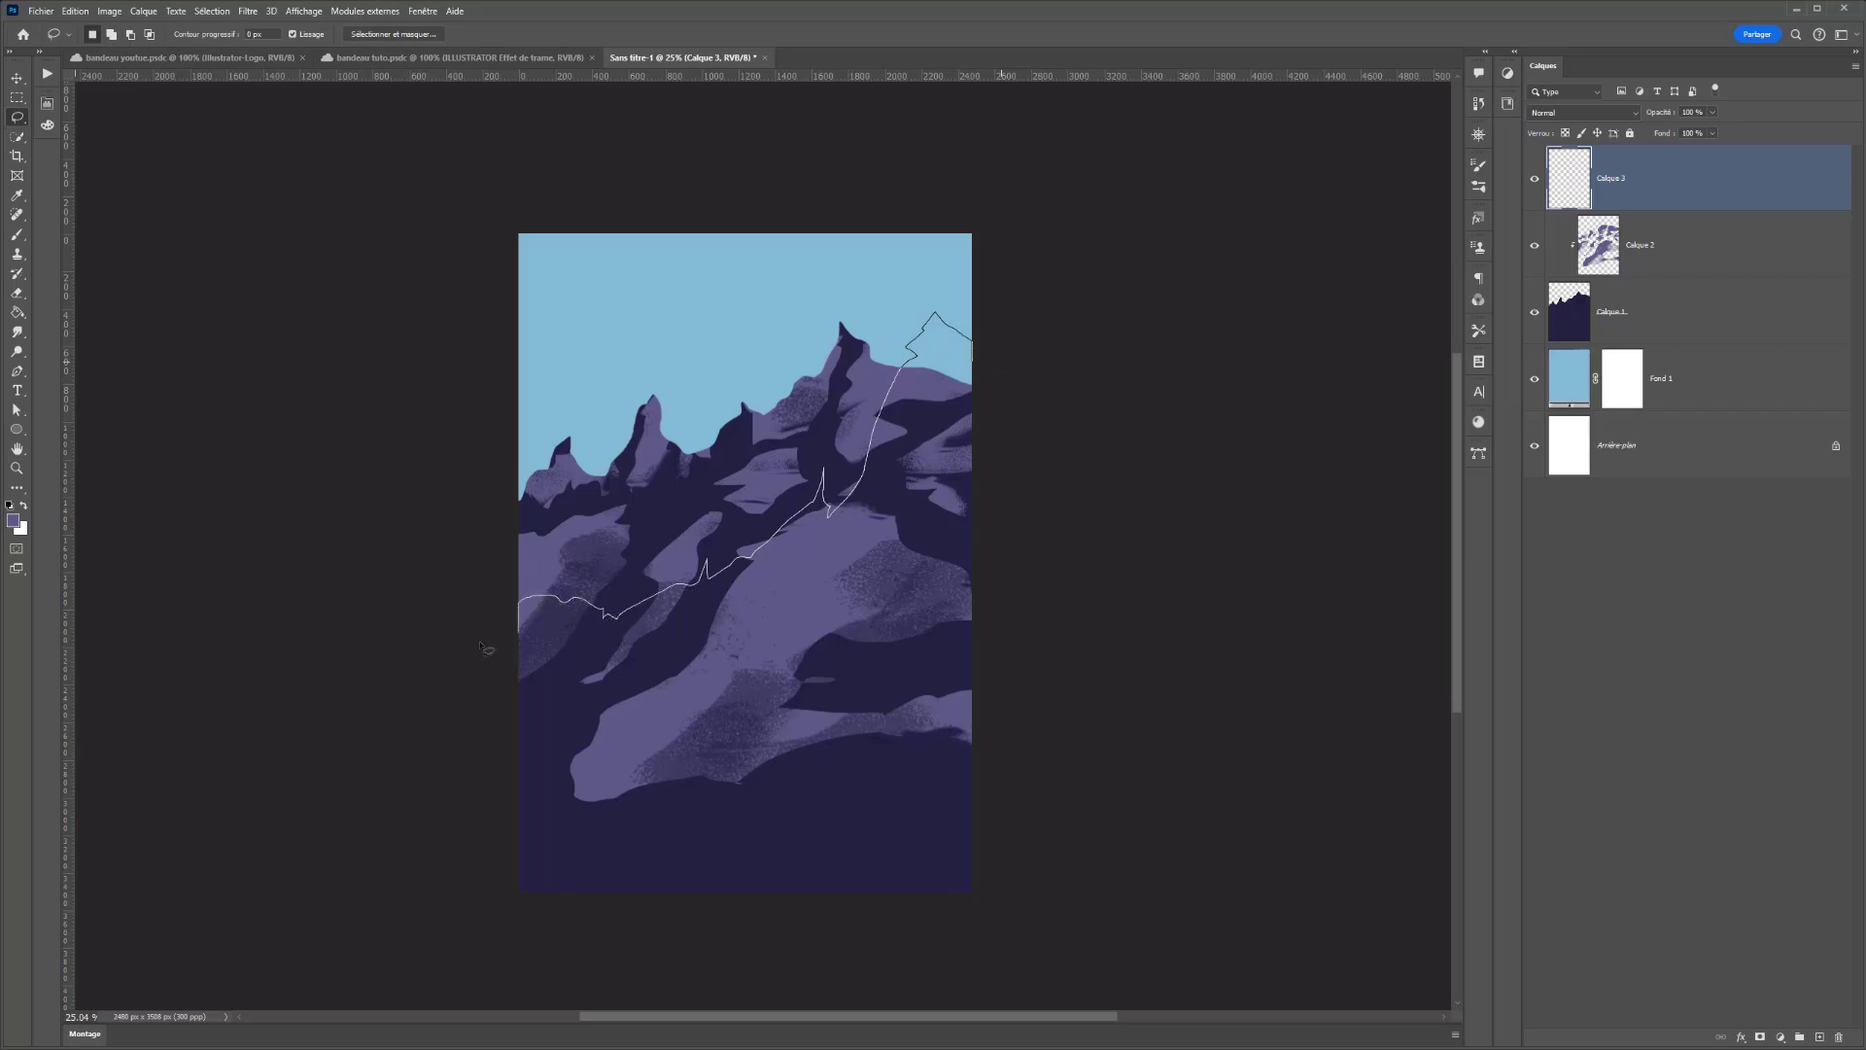
left_click_drag(480, 644, 448, 908)
left_click_drag(624, 949, 987, 963)
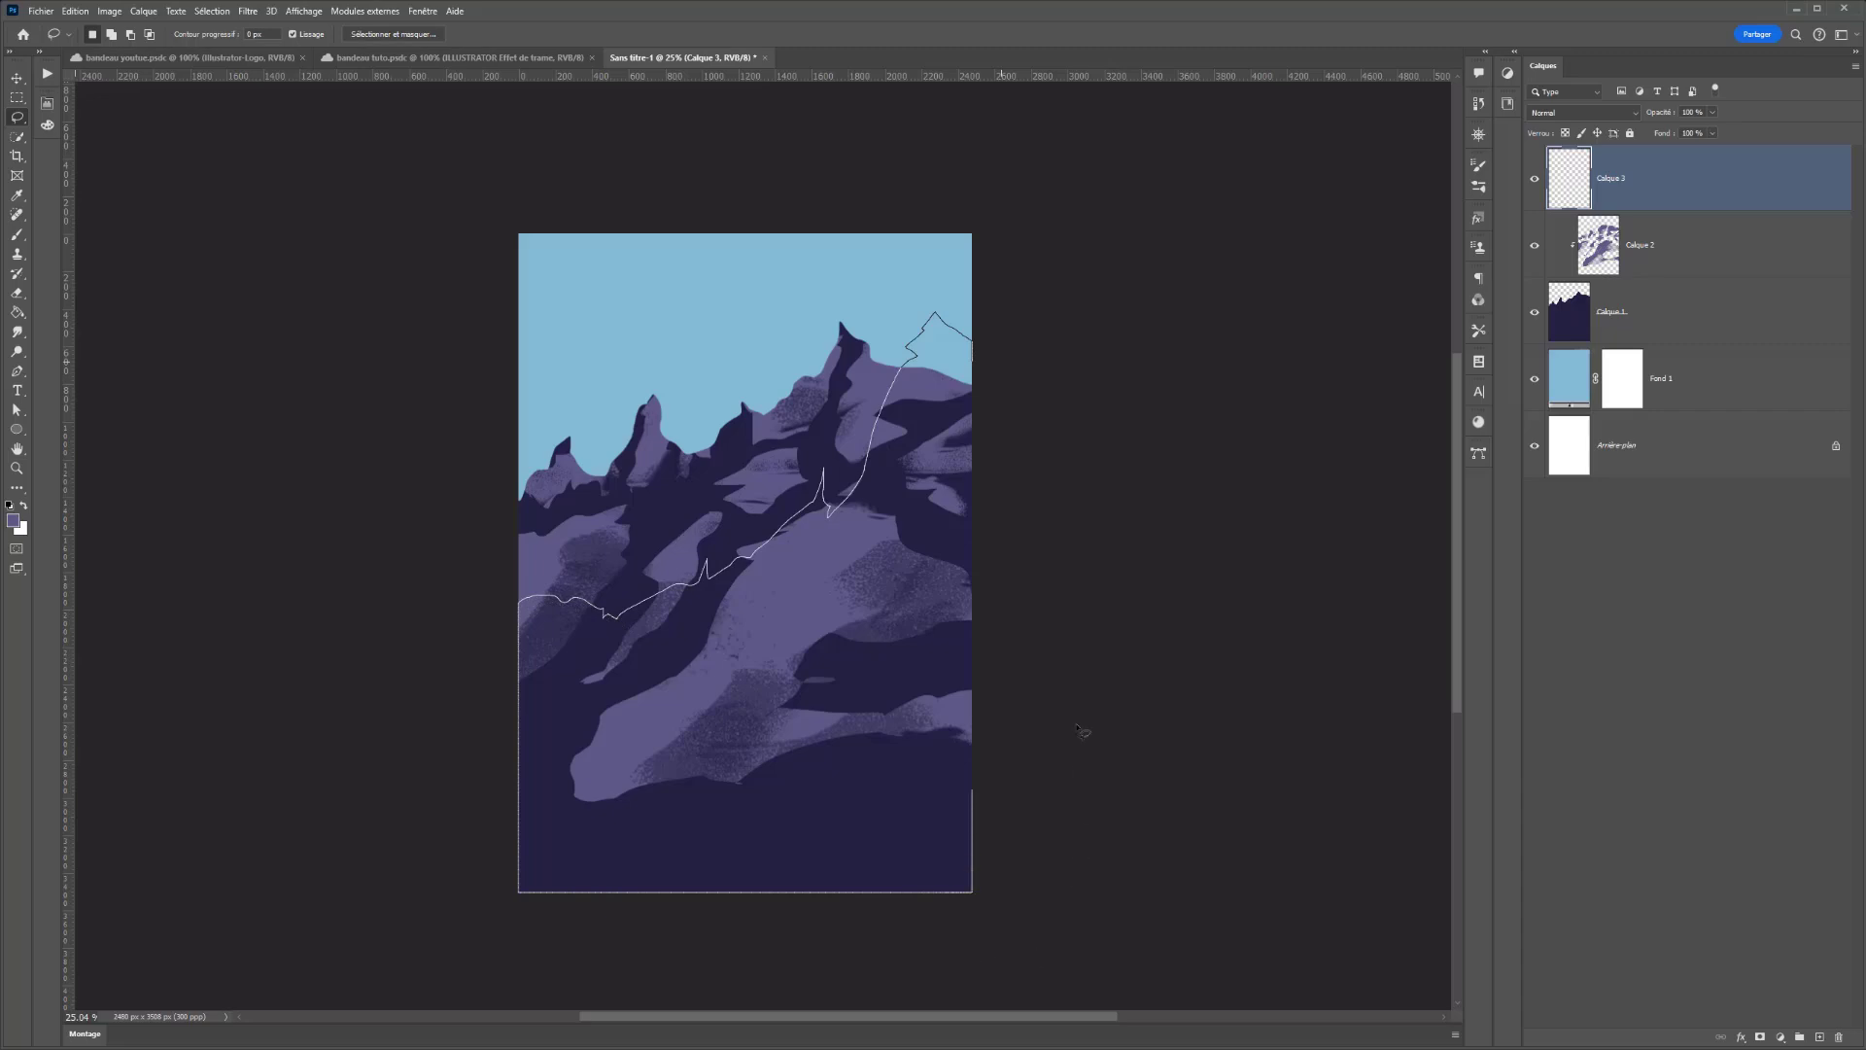
left_click_drag(1082, 730, 1067, 366)
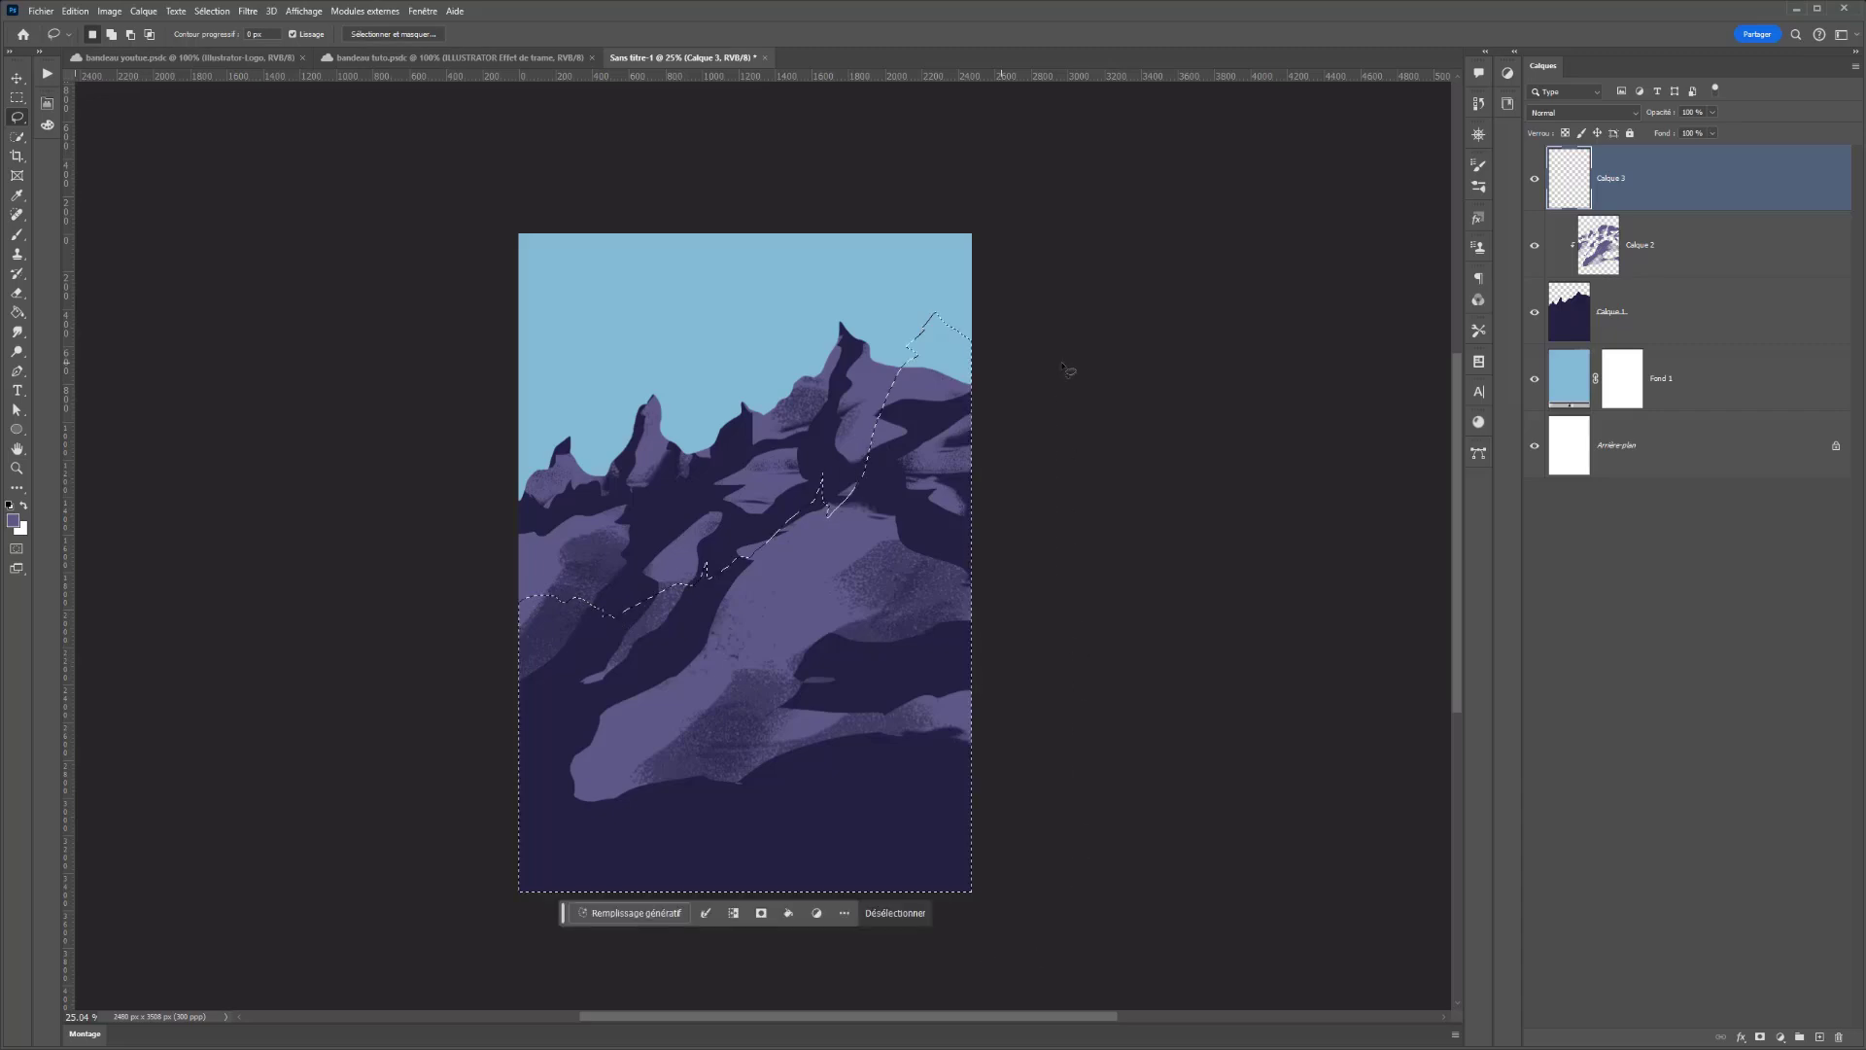
- Fill the cliff with dark navy #15122a, clip a new empty layer to it, then deselect
left_click(19, 313)
left_click(871, 829, "alt")
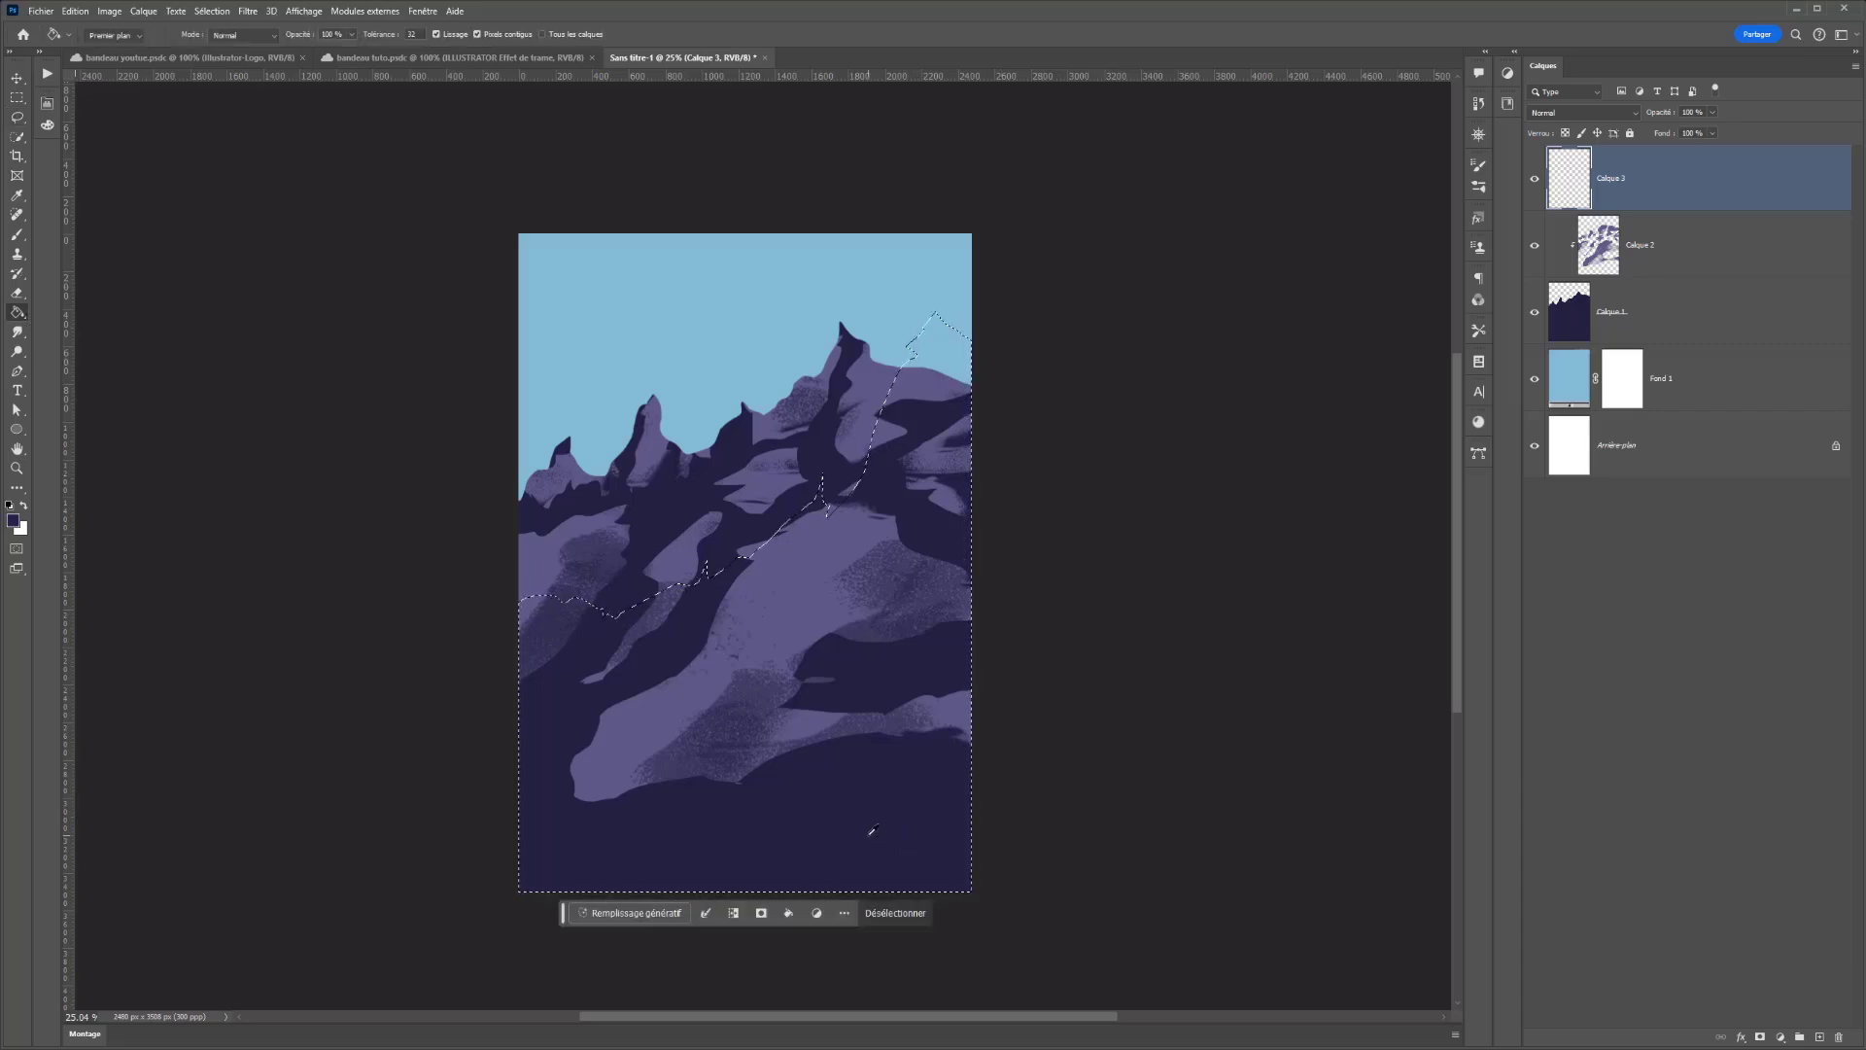
left_click(13, 520)
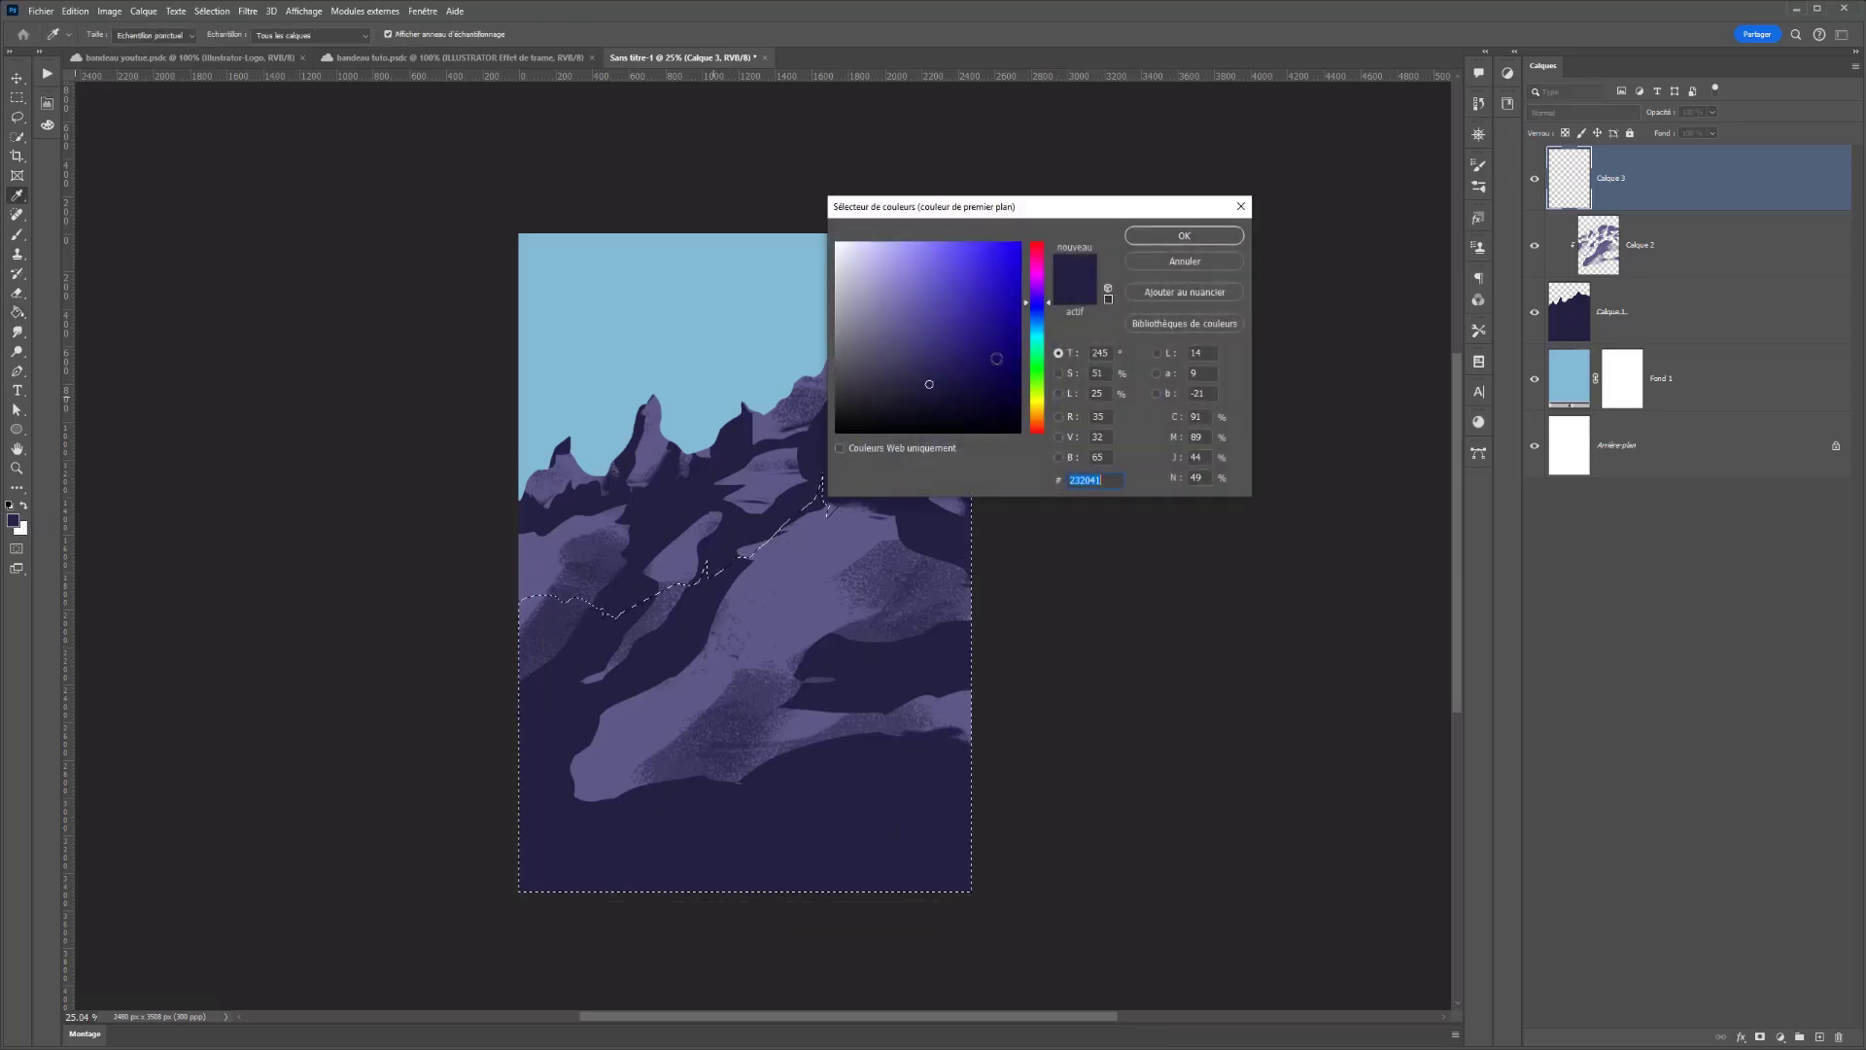
left_click(1183, 235)
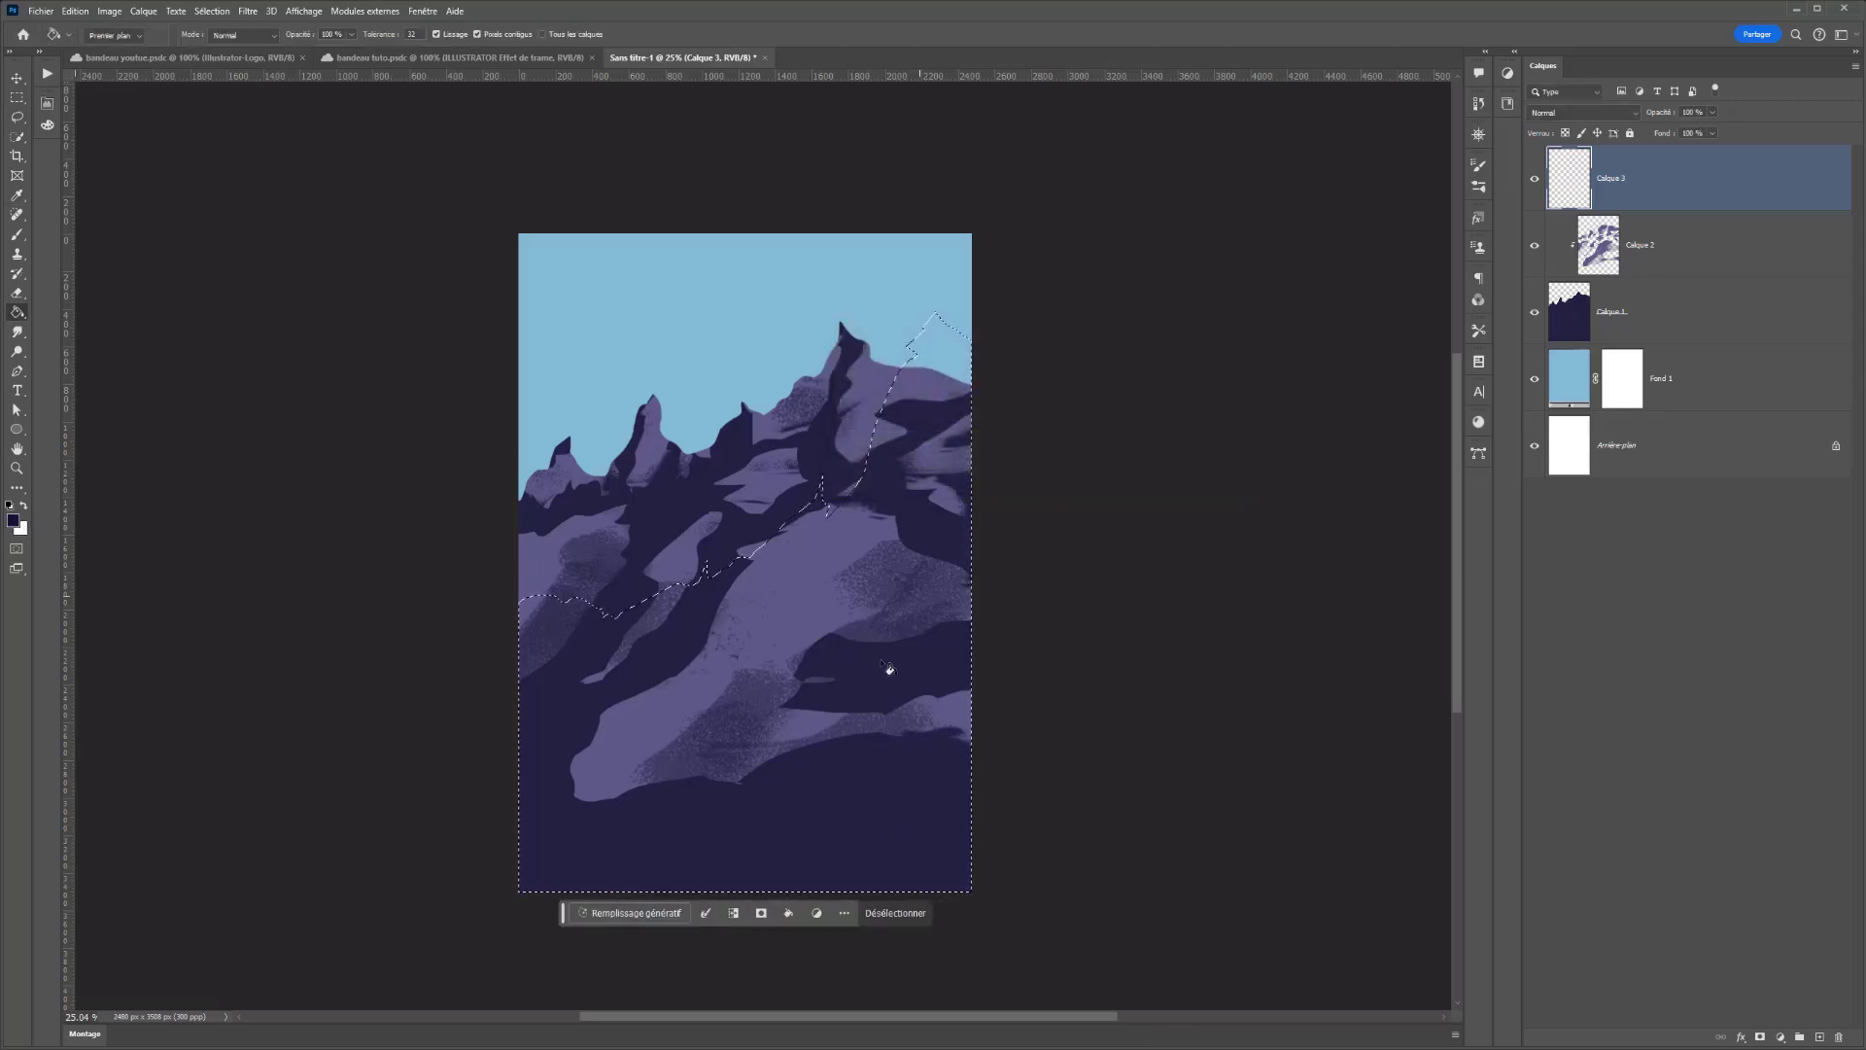
left_click(886, 666)
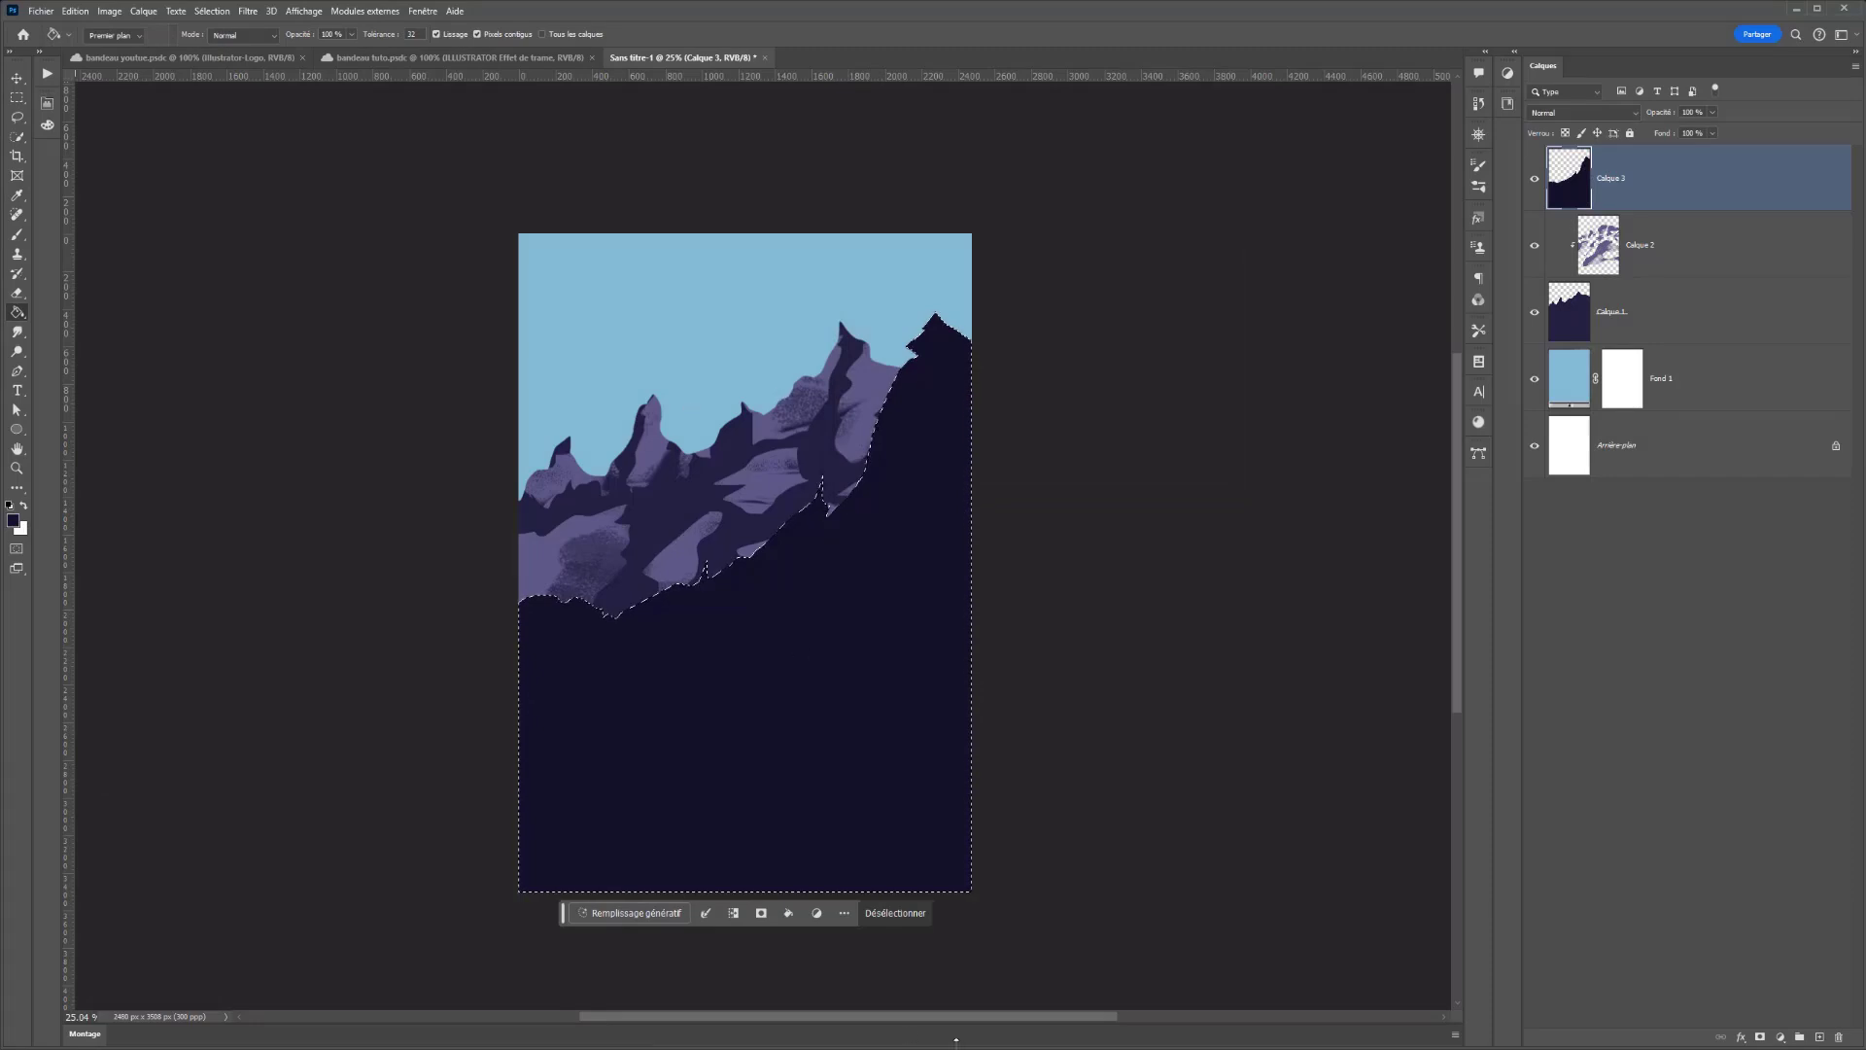
left_click(1820, 1037)
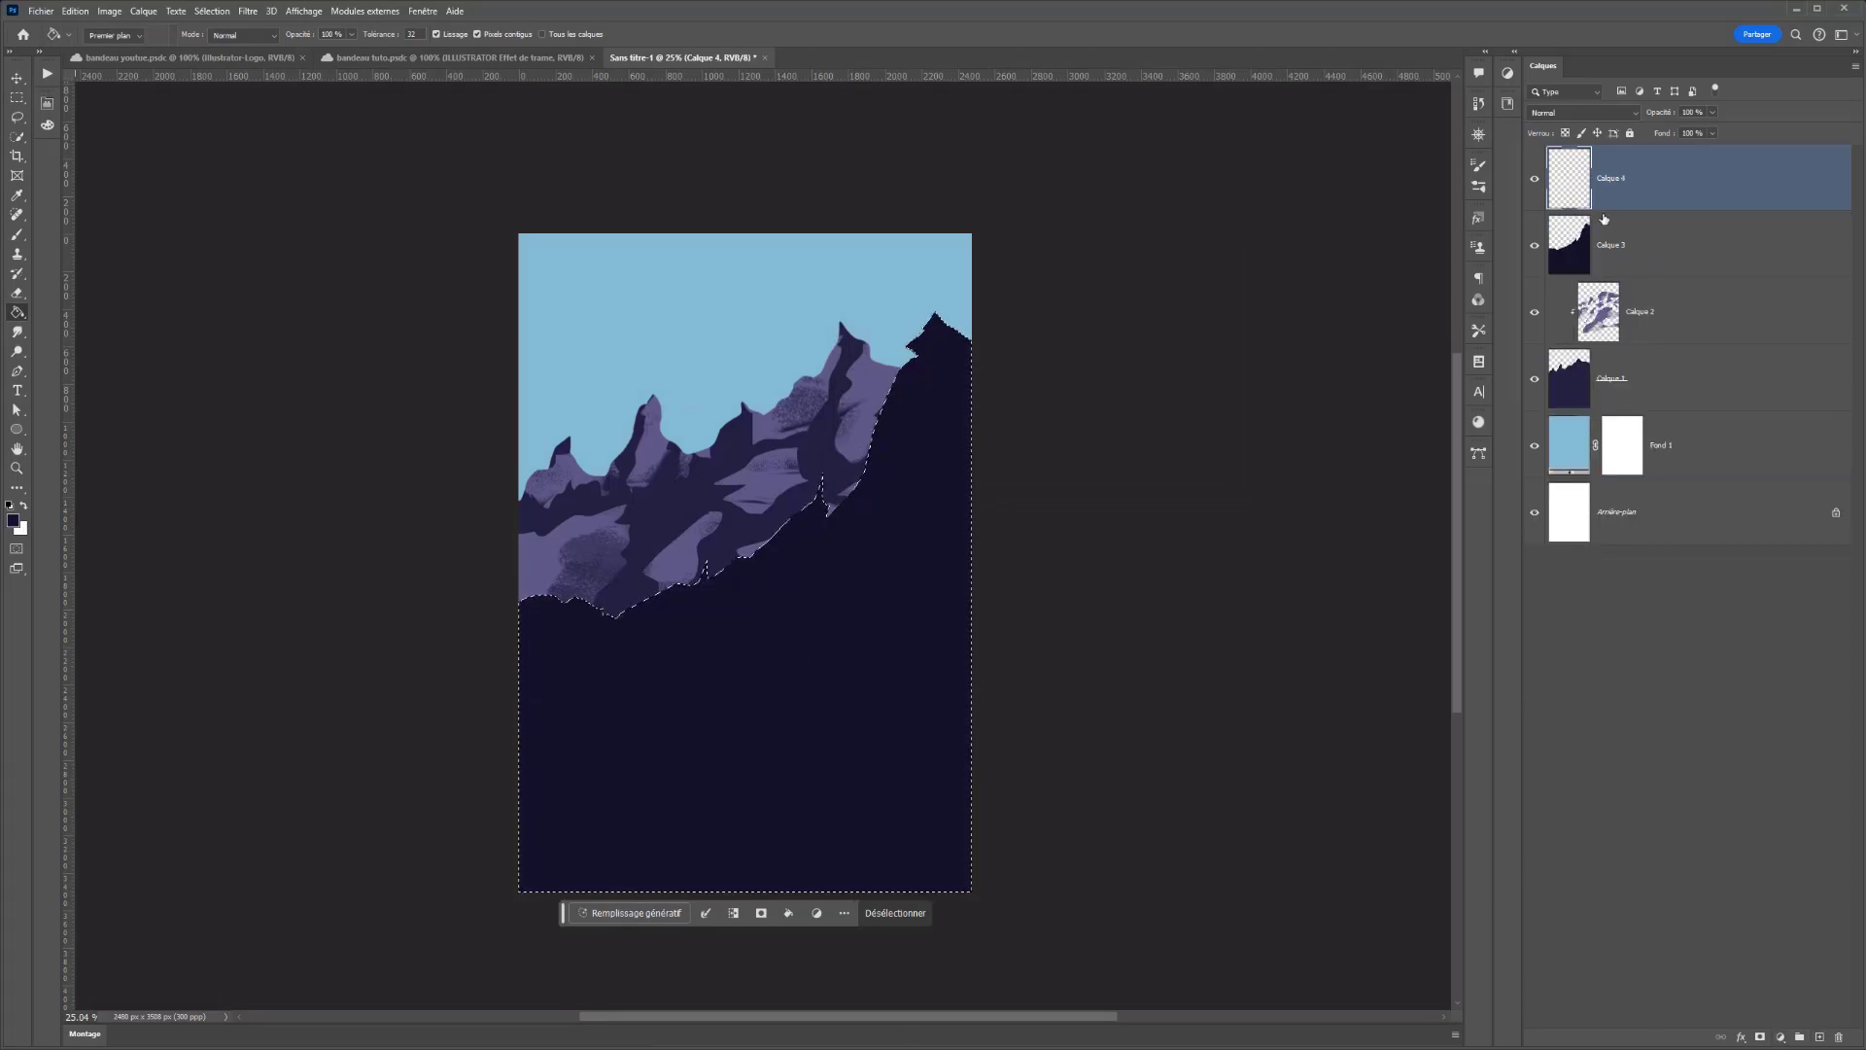
left_click(1607, 211, "alt")
key("ctrl+d")
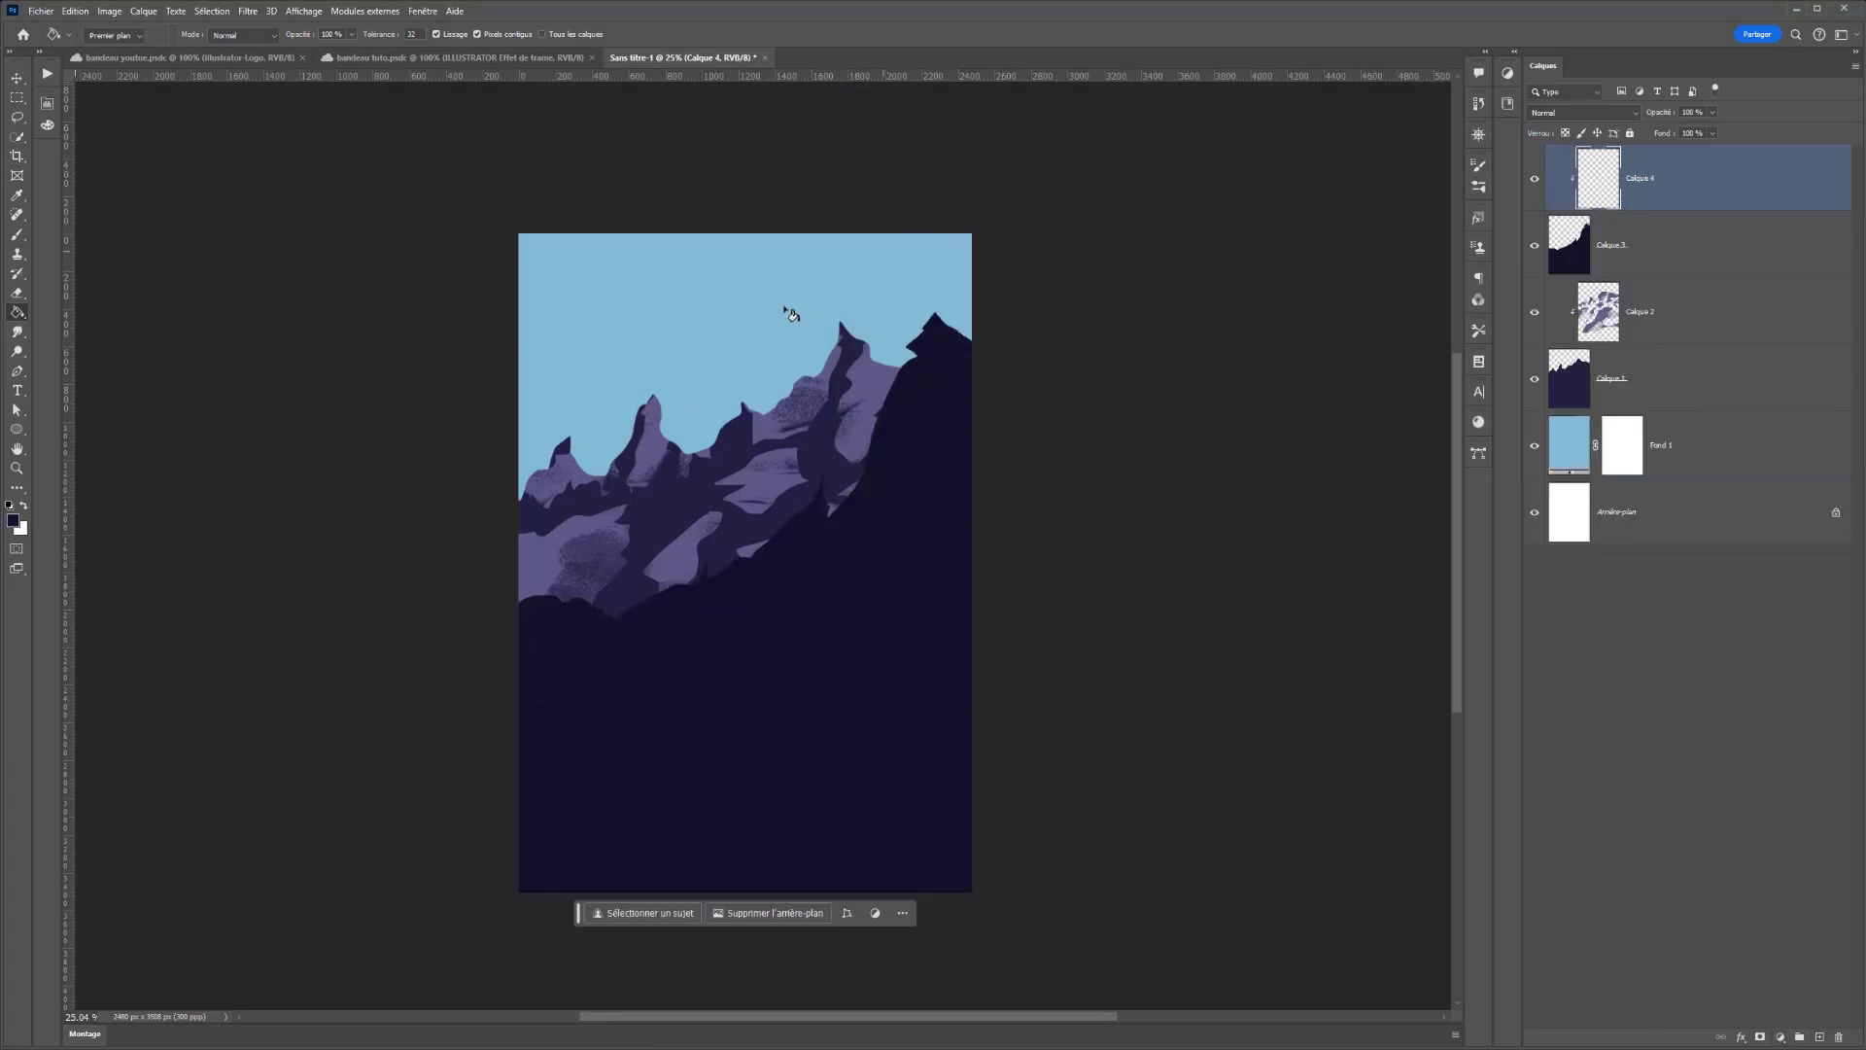
- Lasso four facet shapes across the foreground cliff into one combined selection
left_click(19, 117)
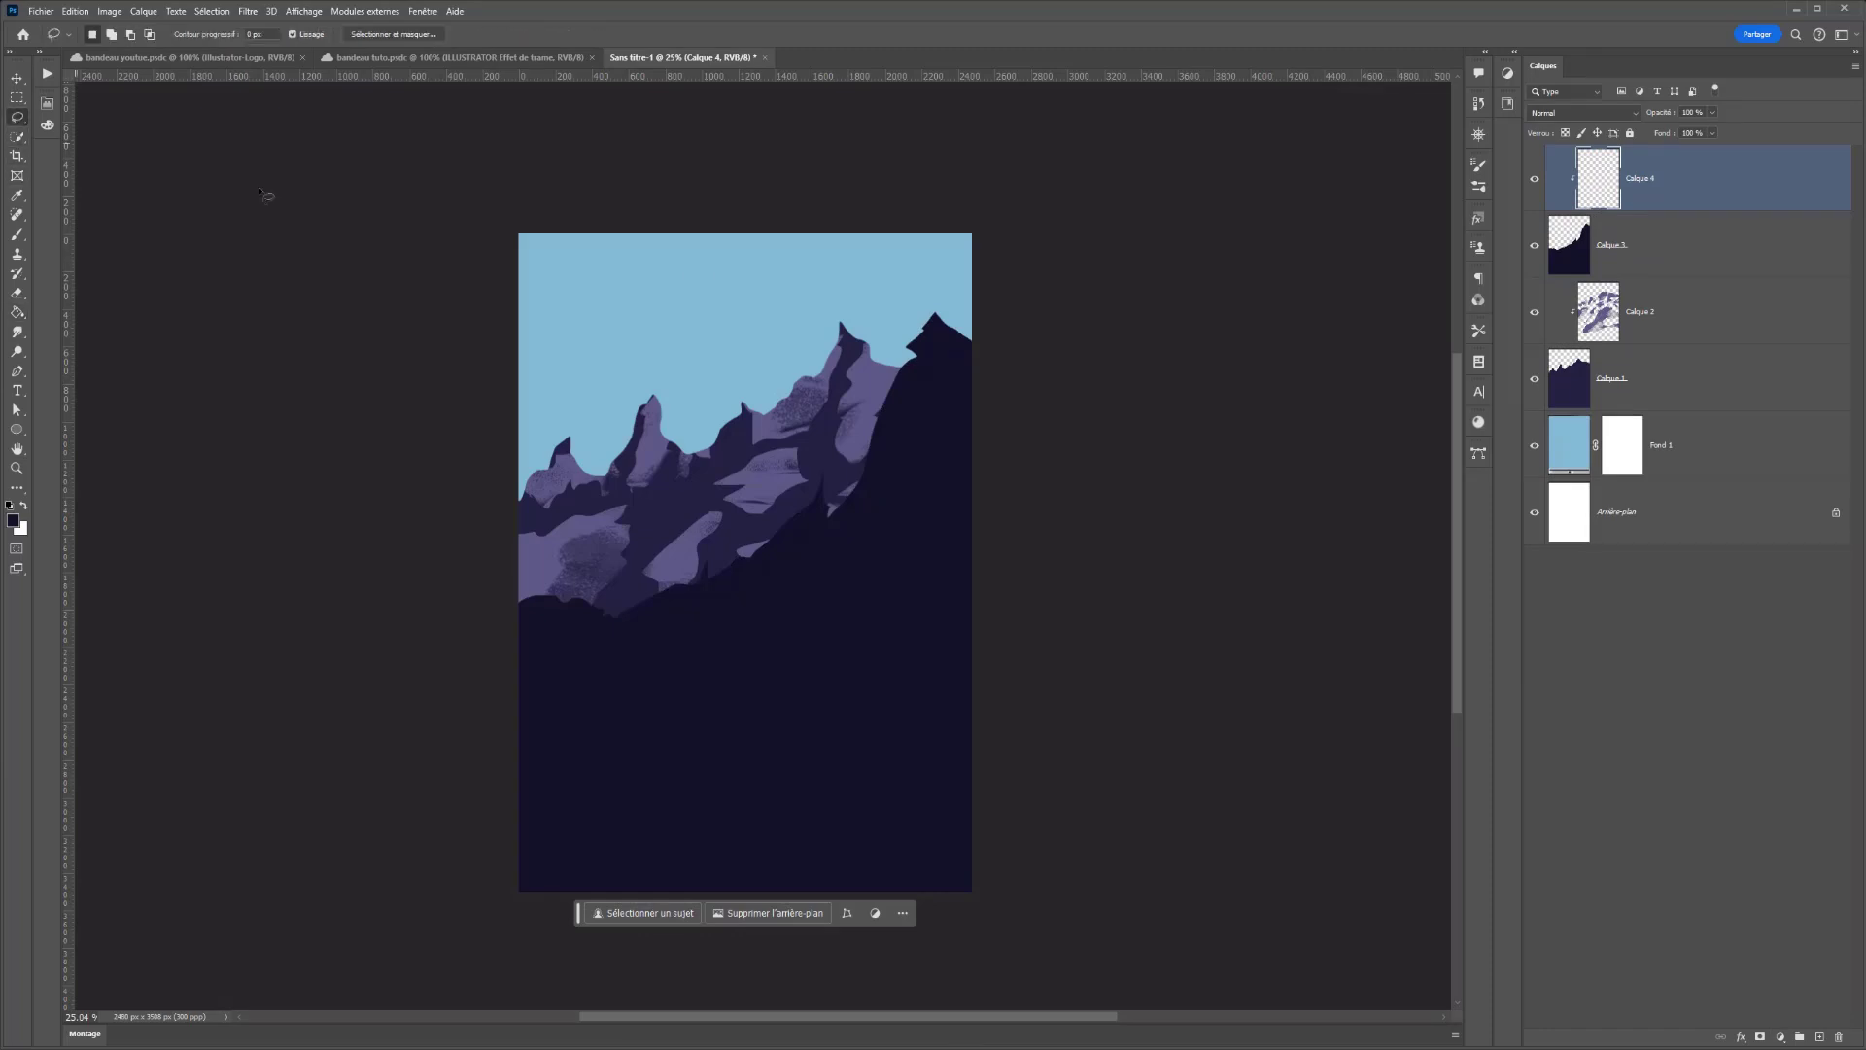
left_click_drag(905, 312, 923, 324)
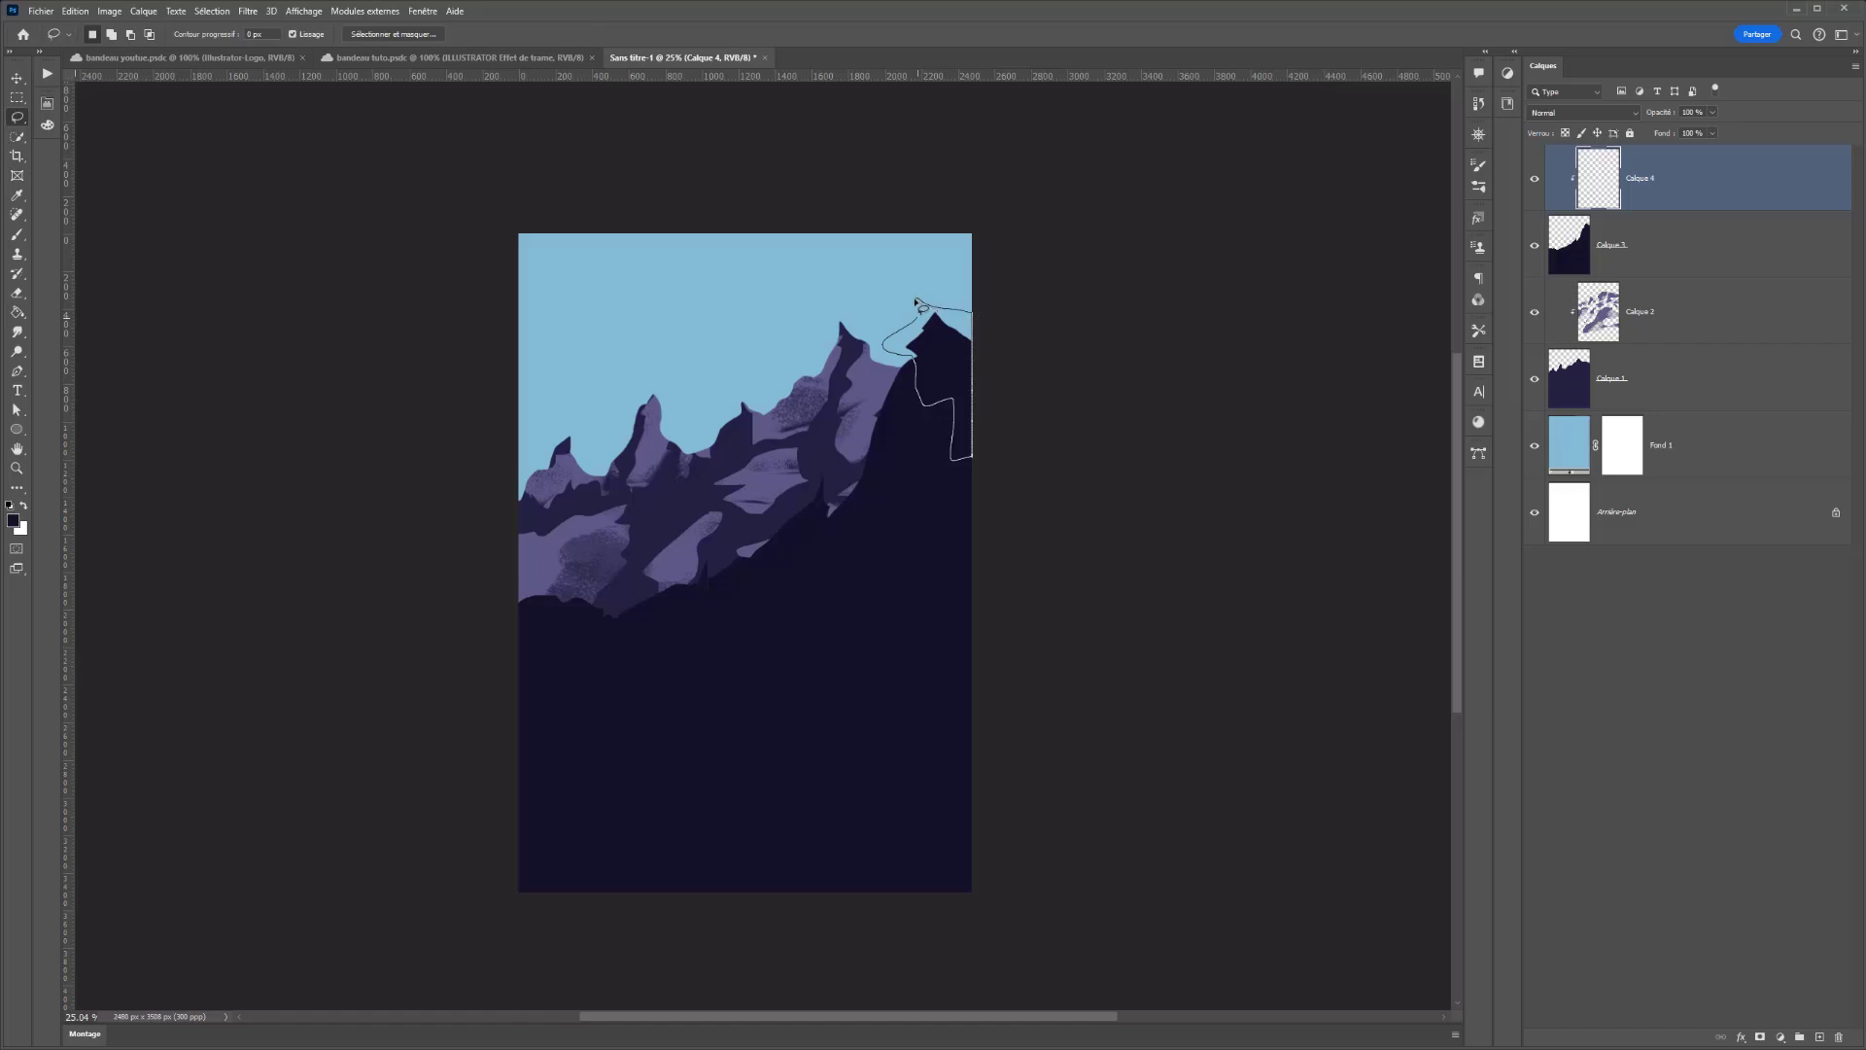
left_click_drag(917, 305, 916, 301)
left_click_drag(881, 398, 898, 454)
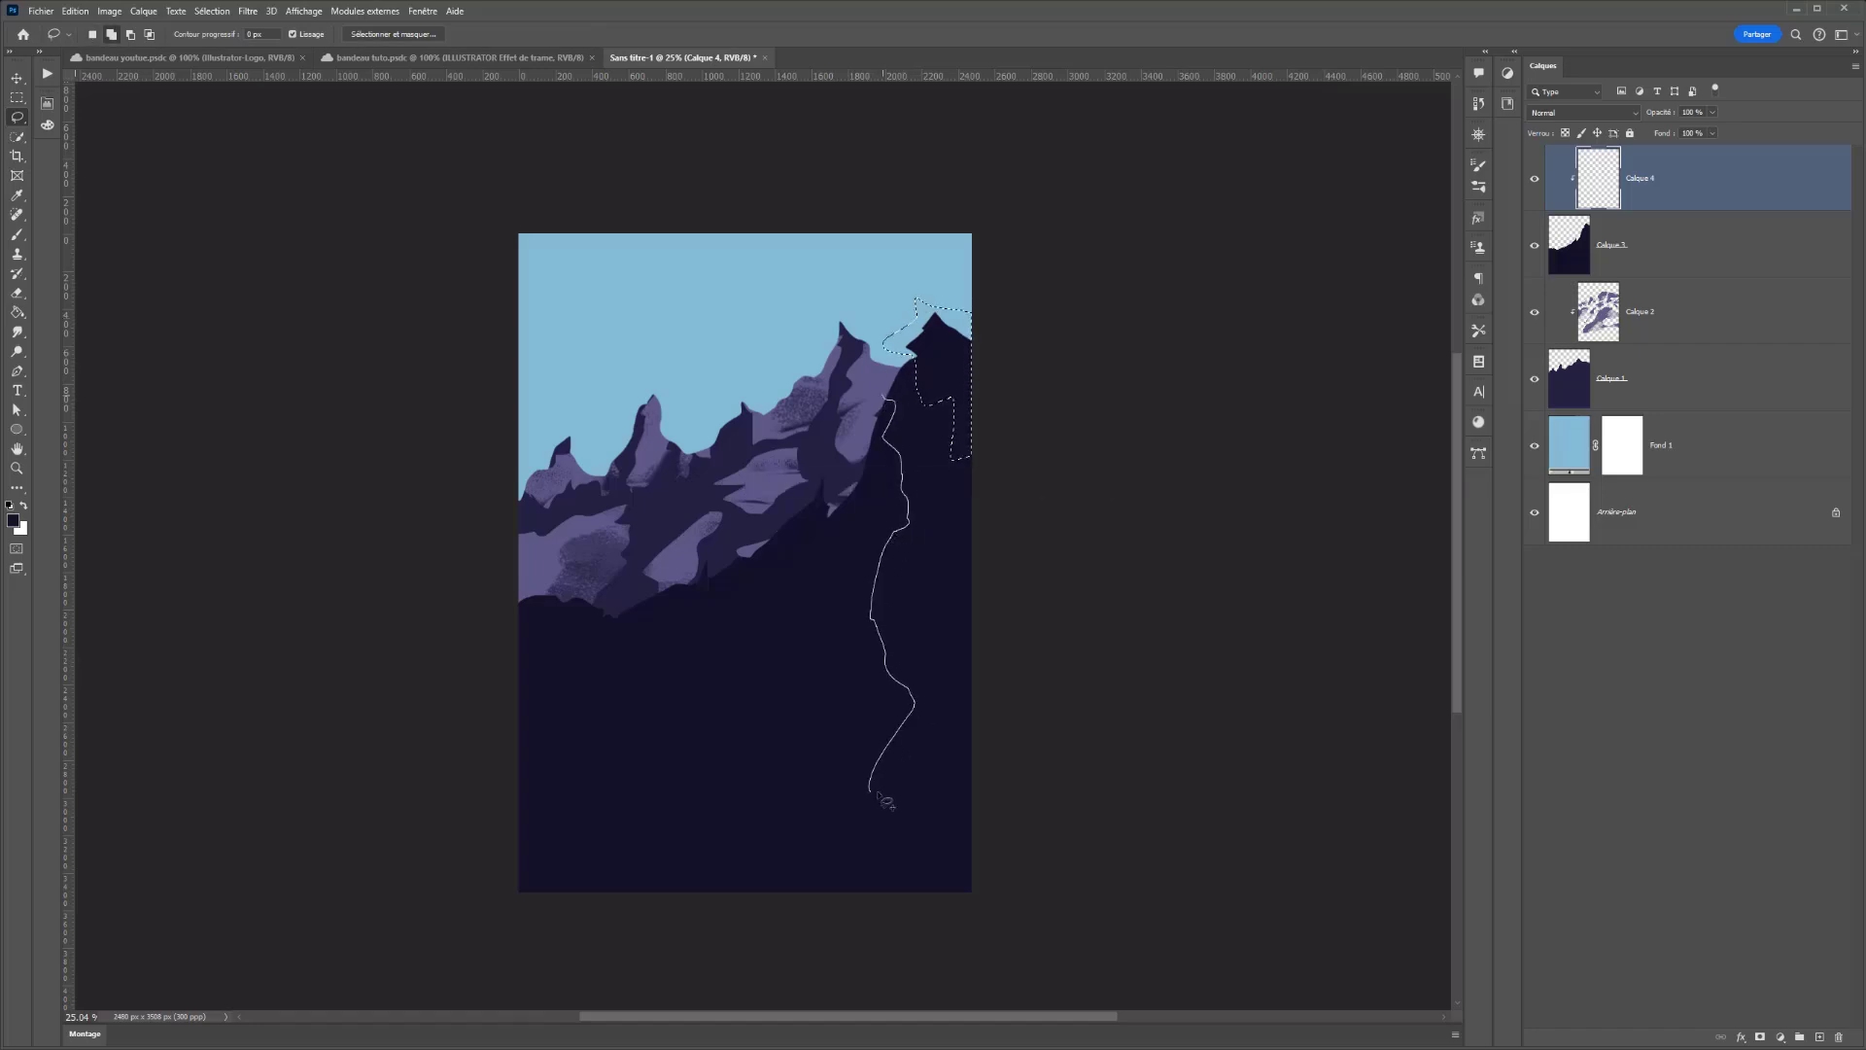
left_click_drag(835, 778, 785, 684)
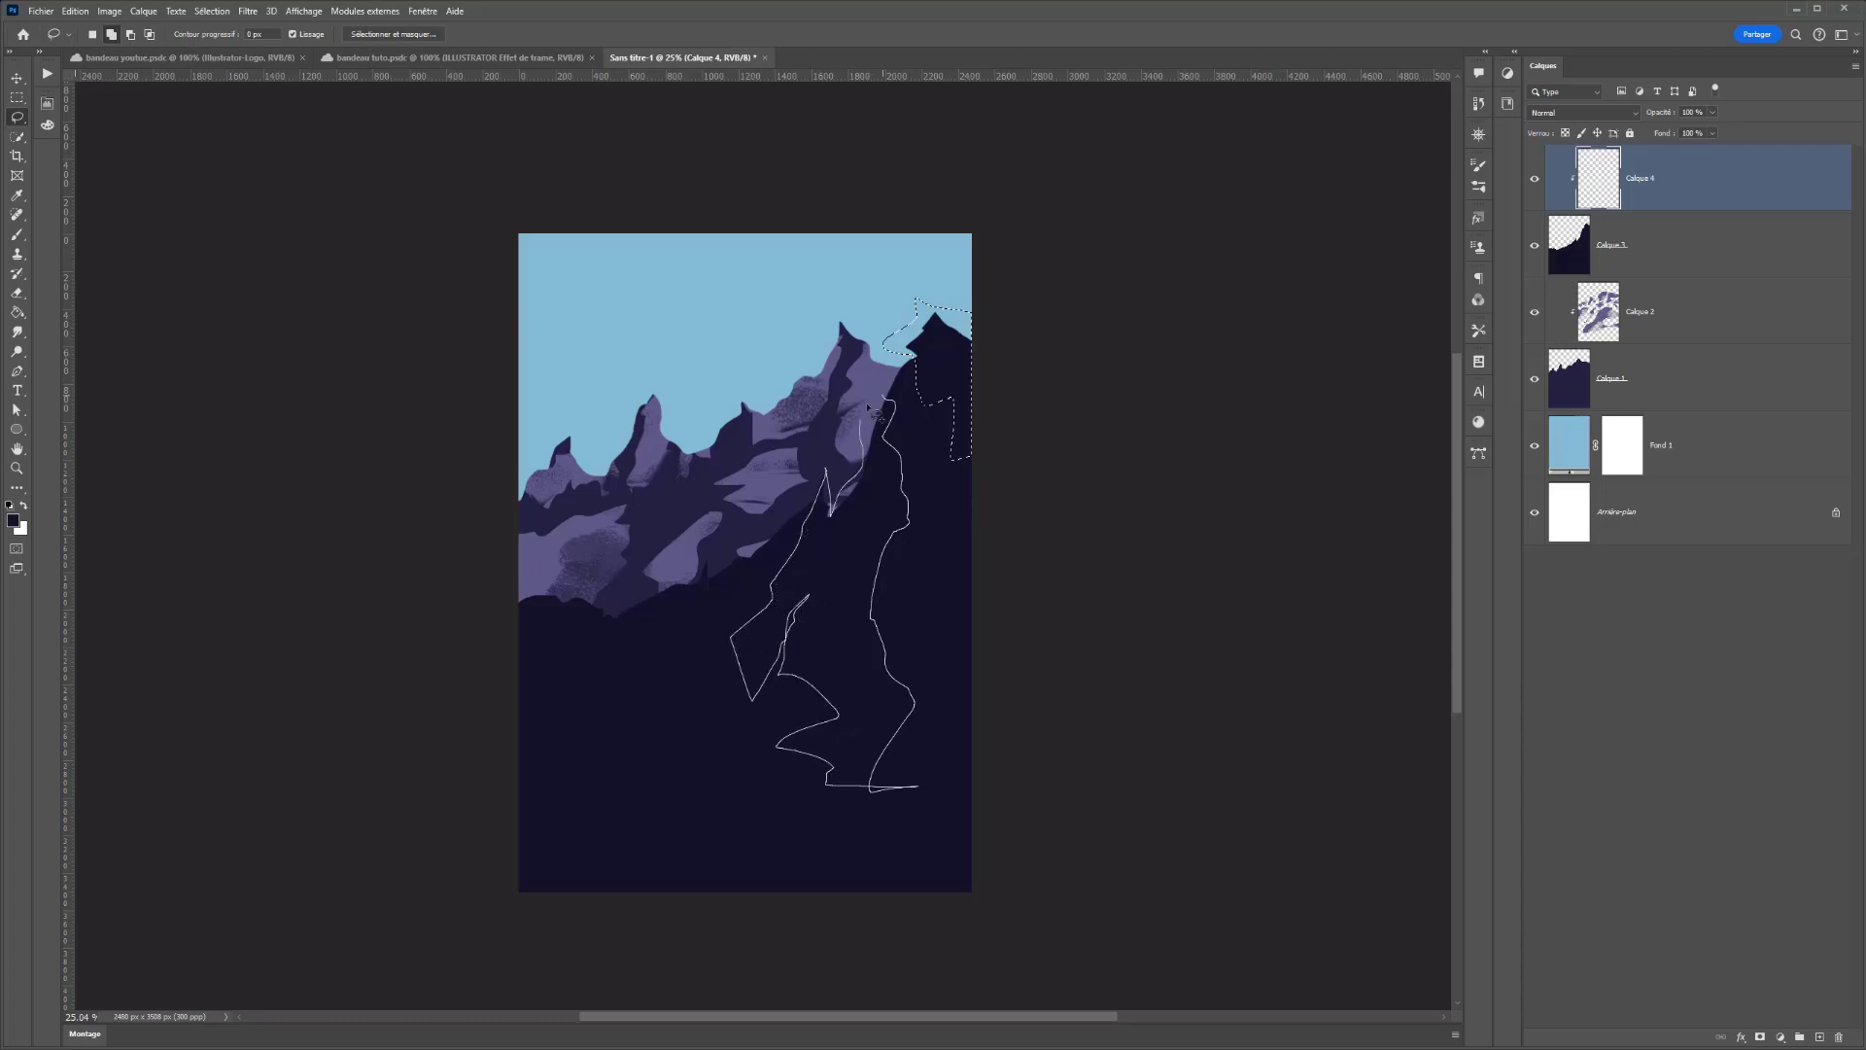
left_click_drag(868, 406, 870, 402)
left_click_drag(1001, 525, 975, 550)
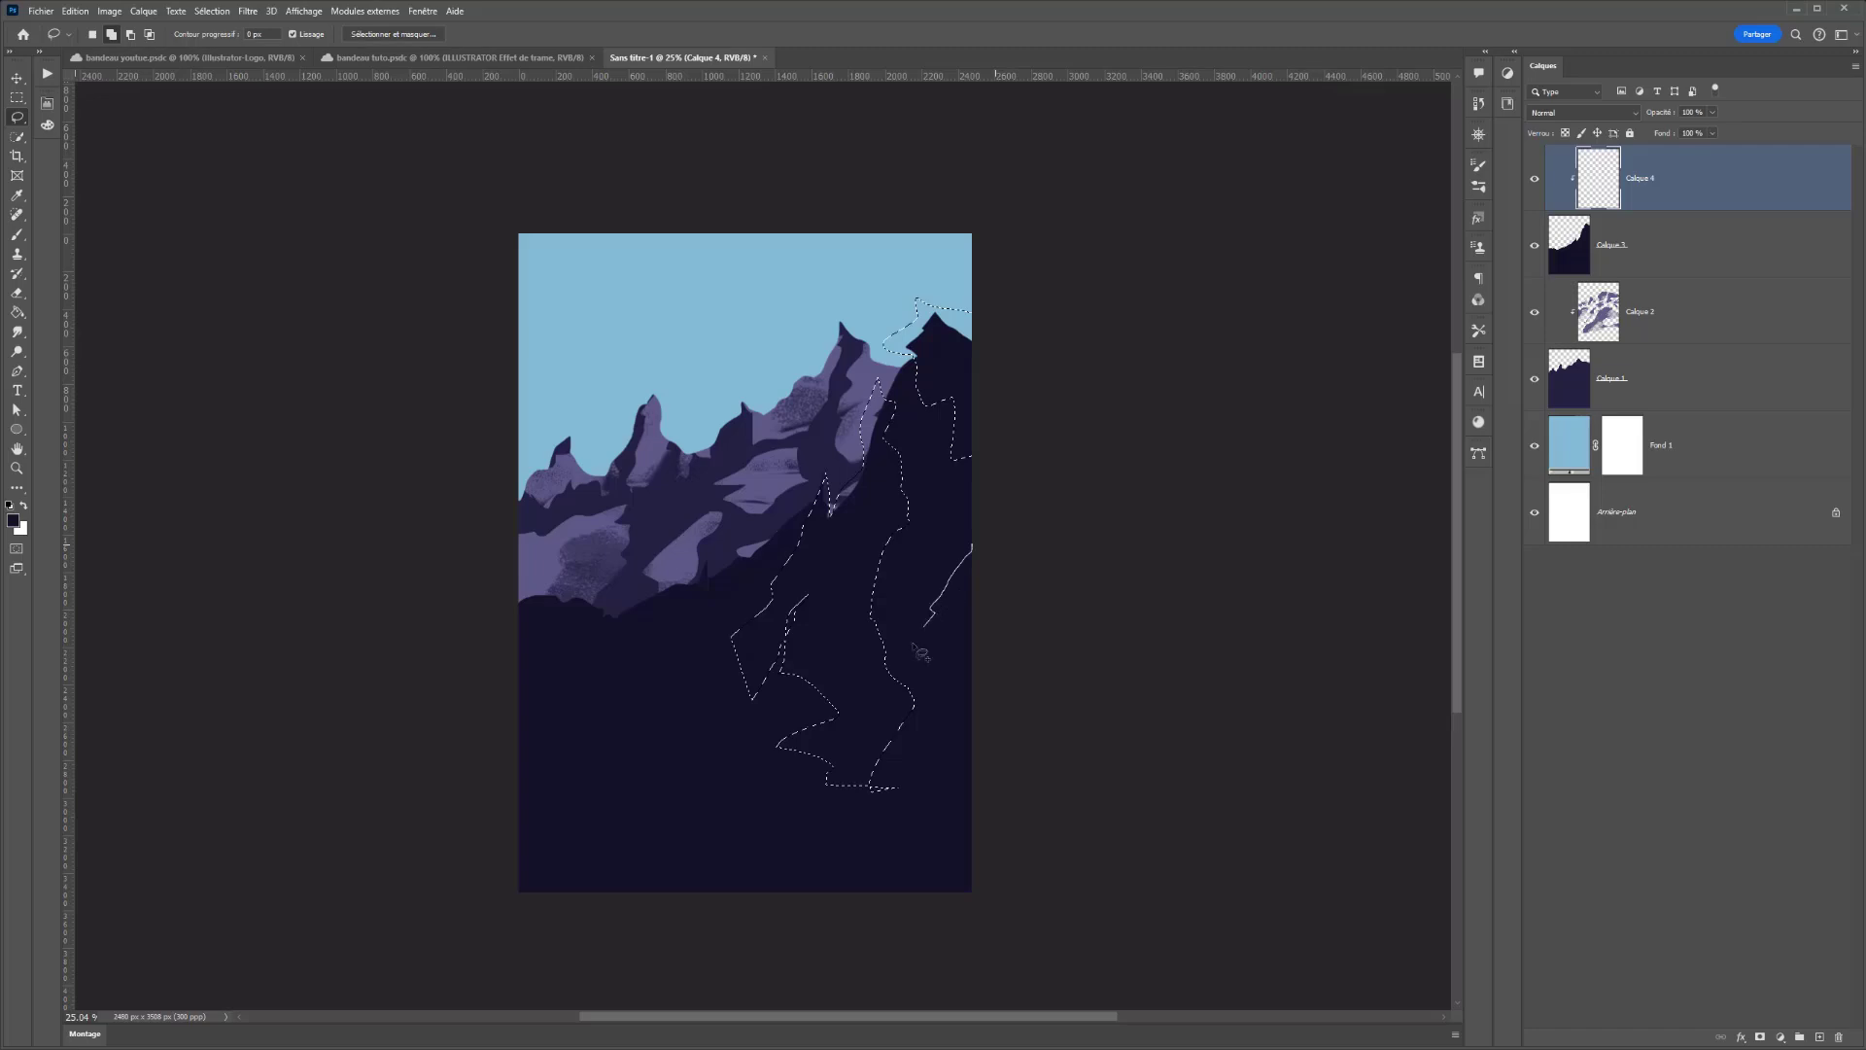
left_click_drag(968, 712, 1021, 569)
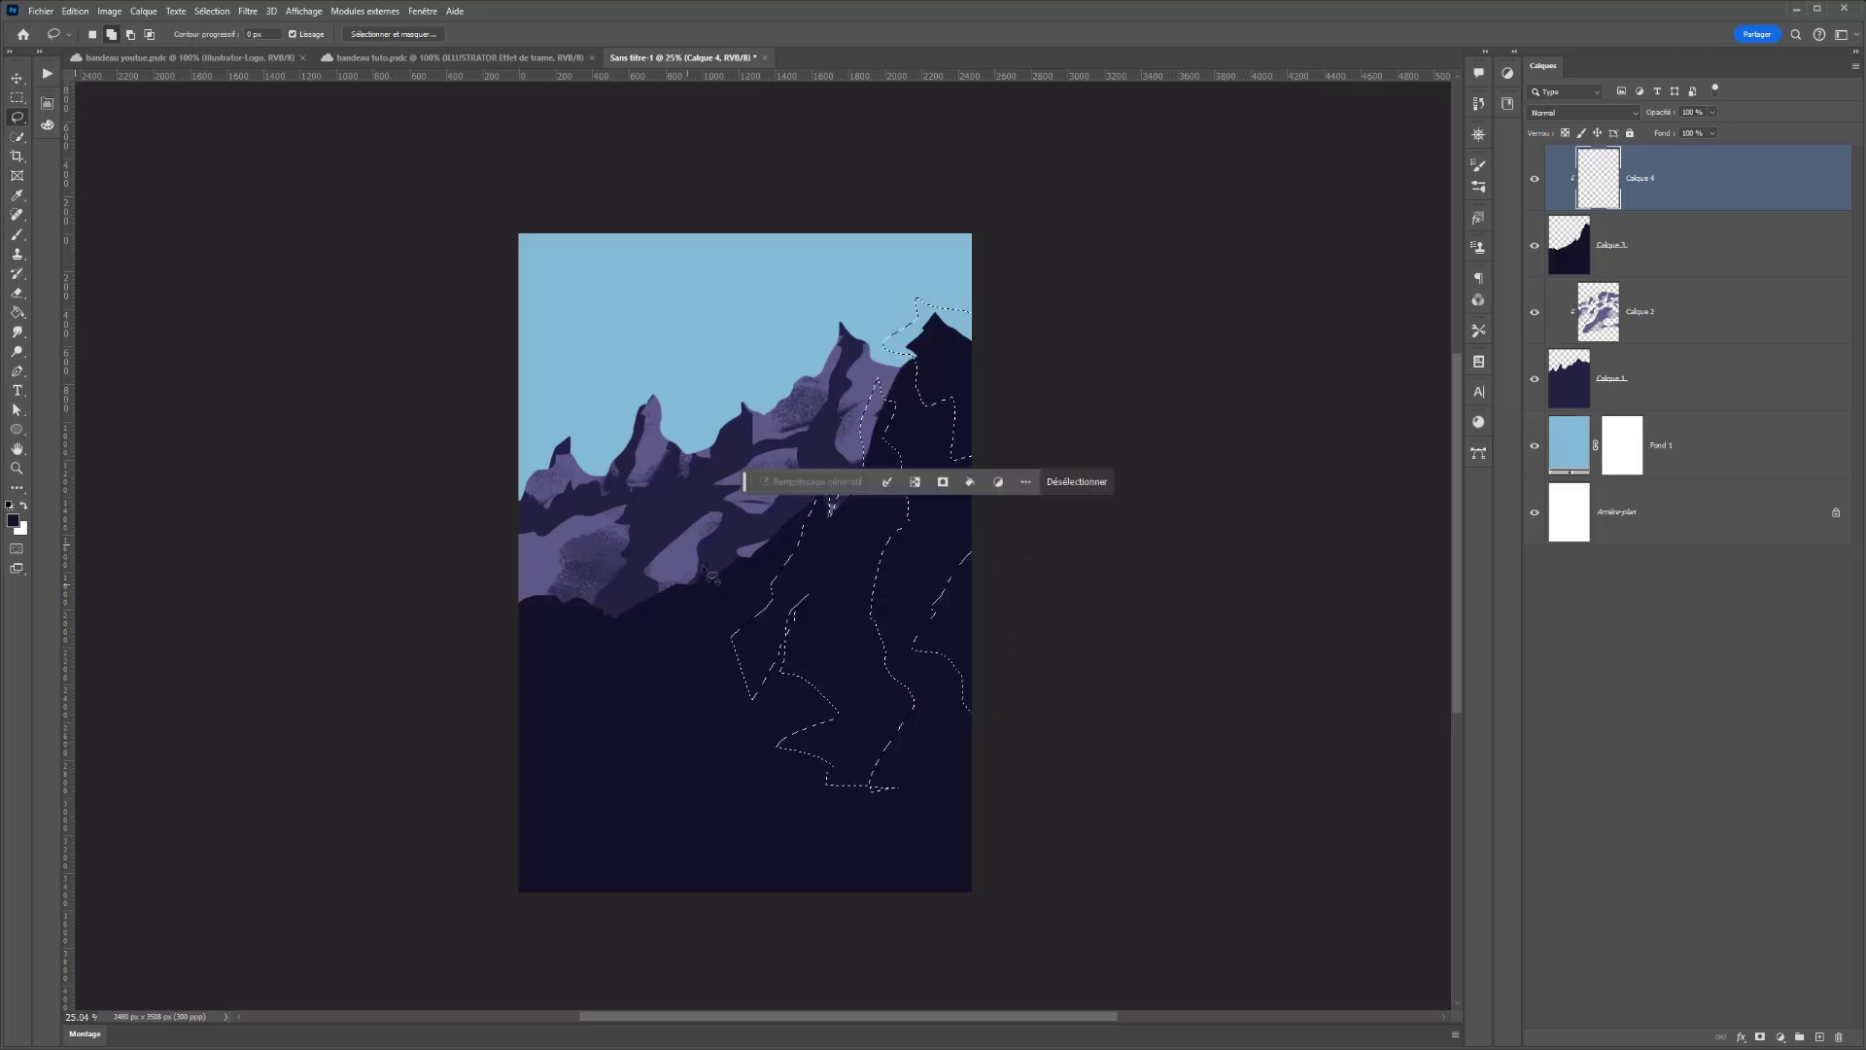
left_click_drag(741, 541, 731, 600)
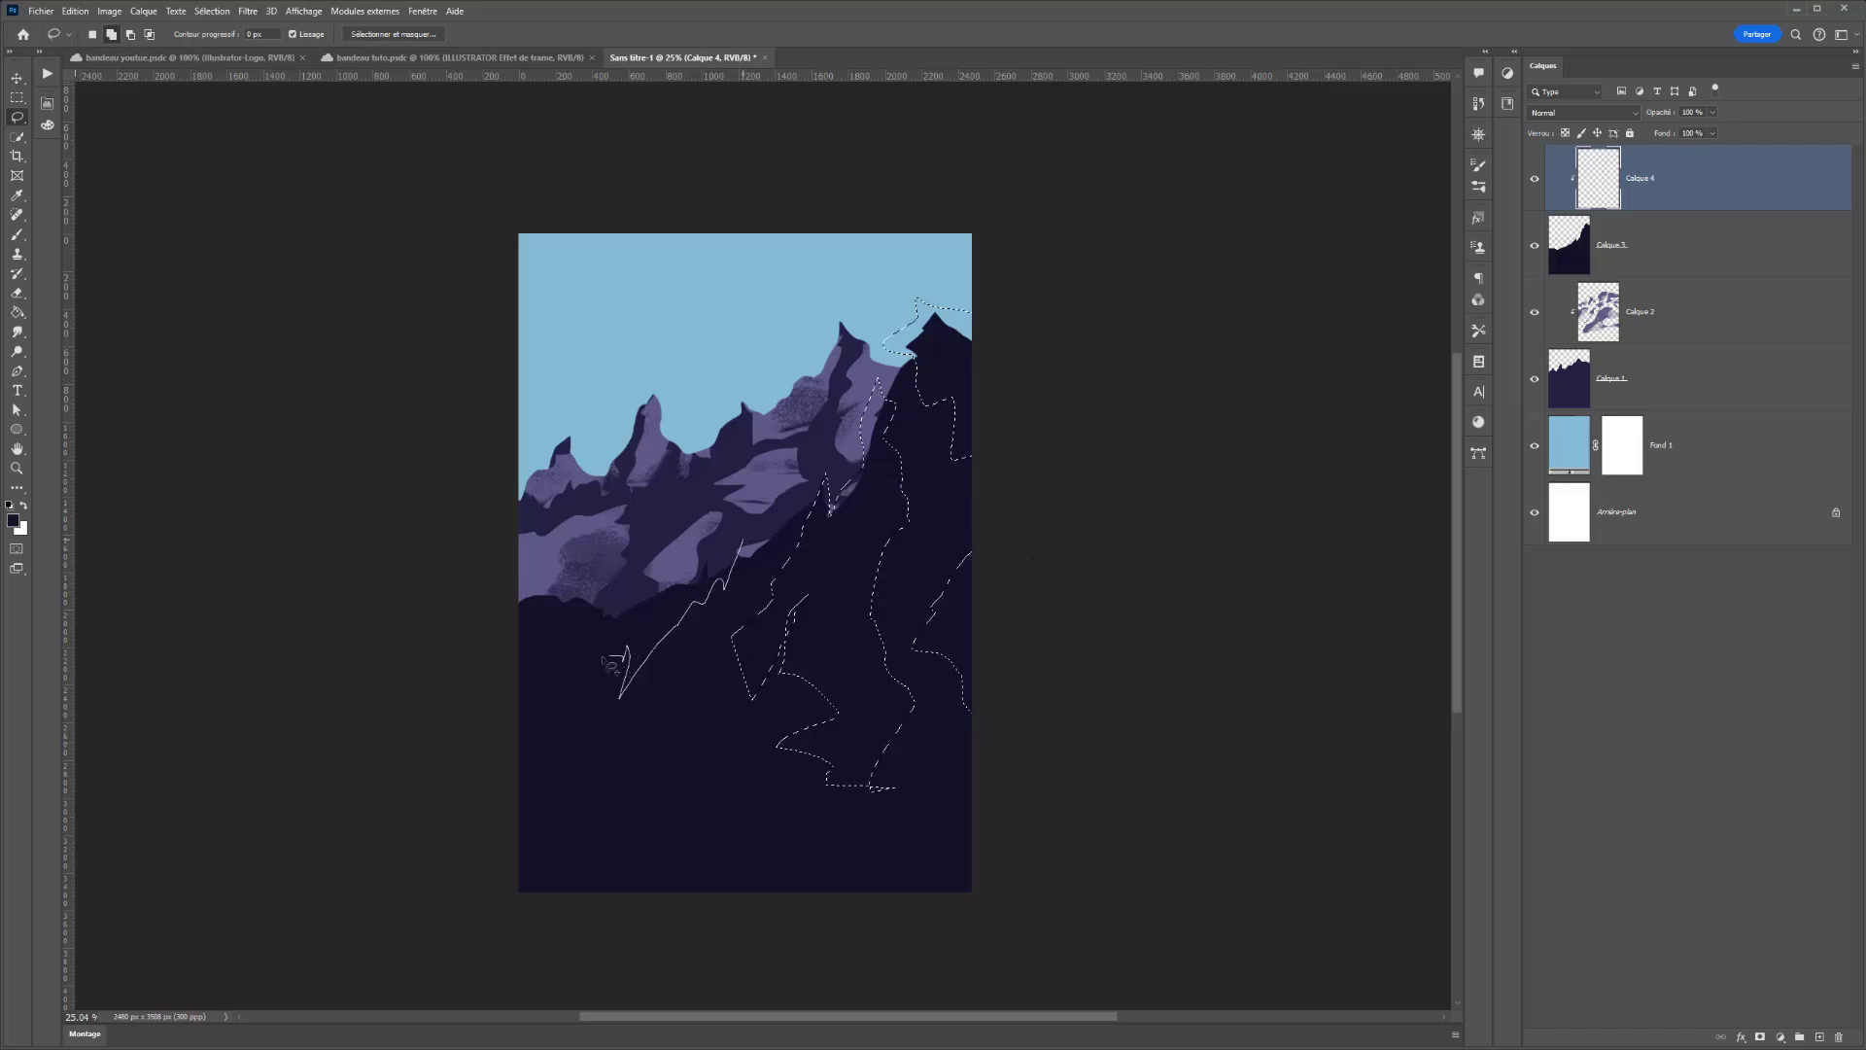
left_click_drag(708, 834, 573, 783)
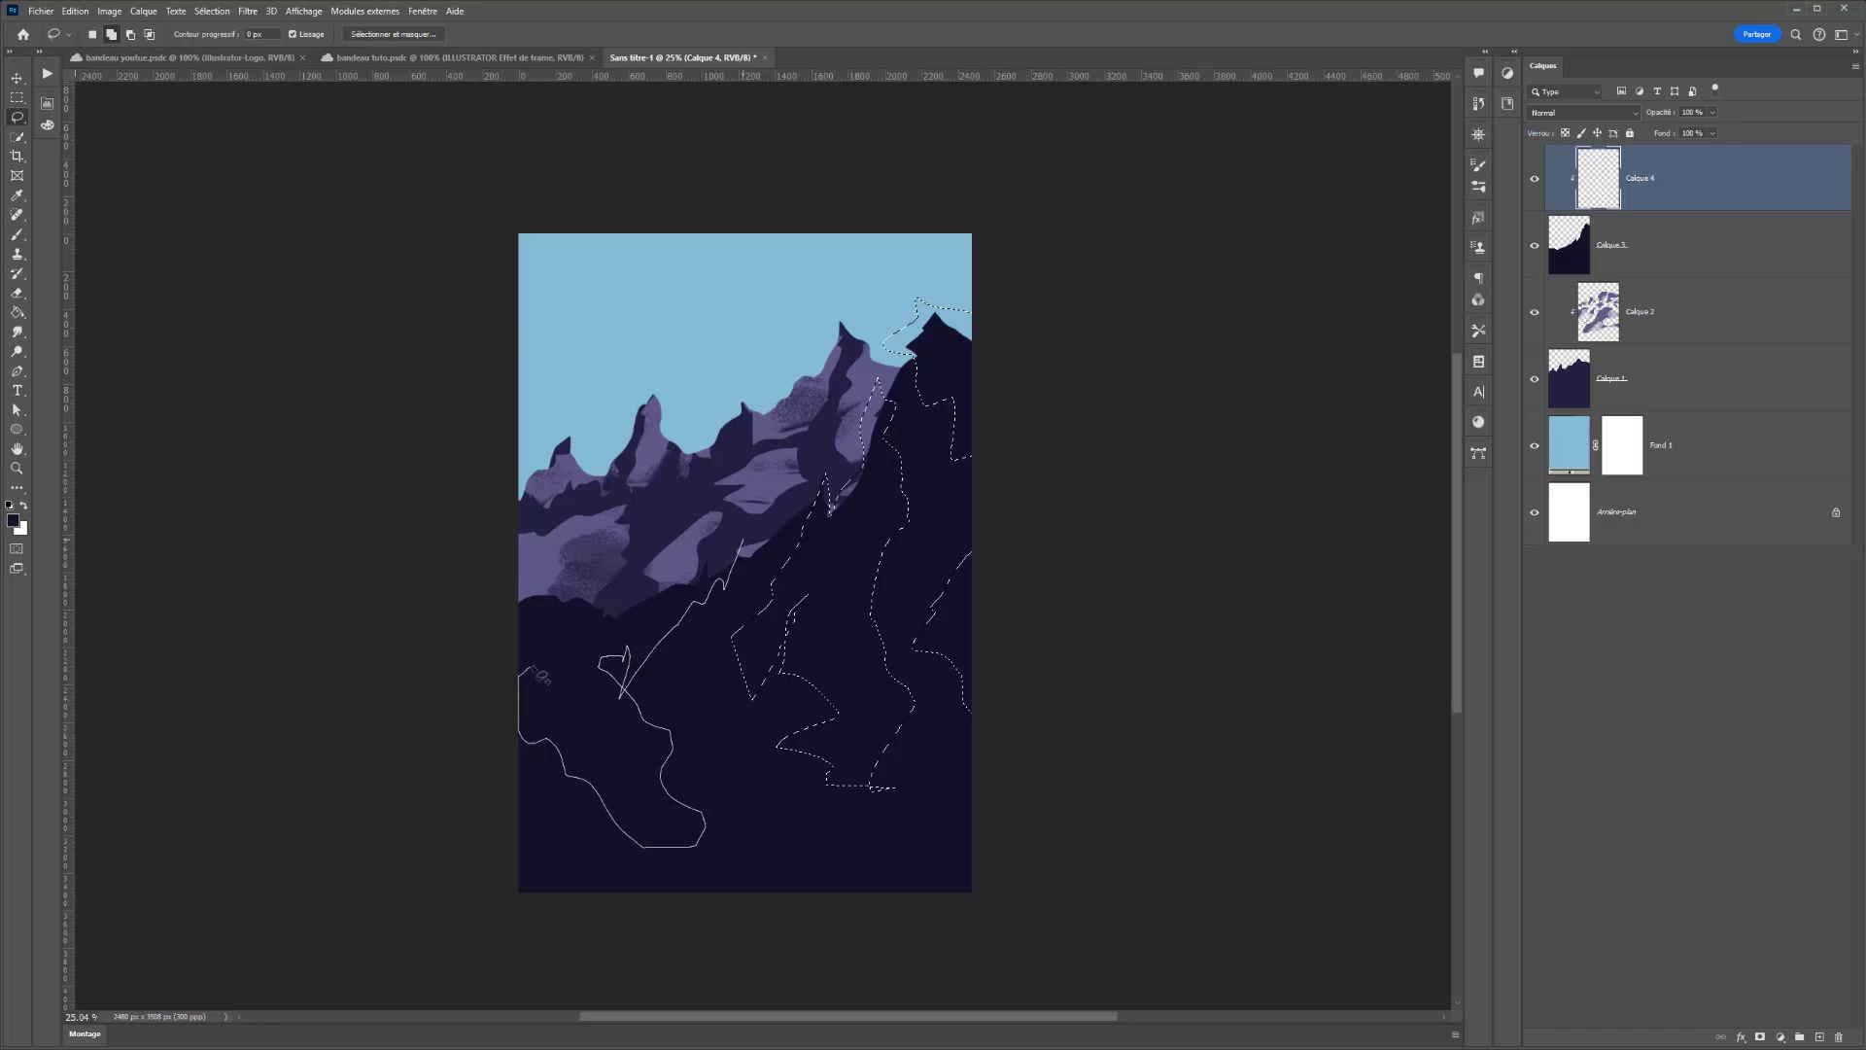
left_click_drag(663, 584, 666, 586)
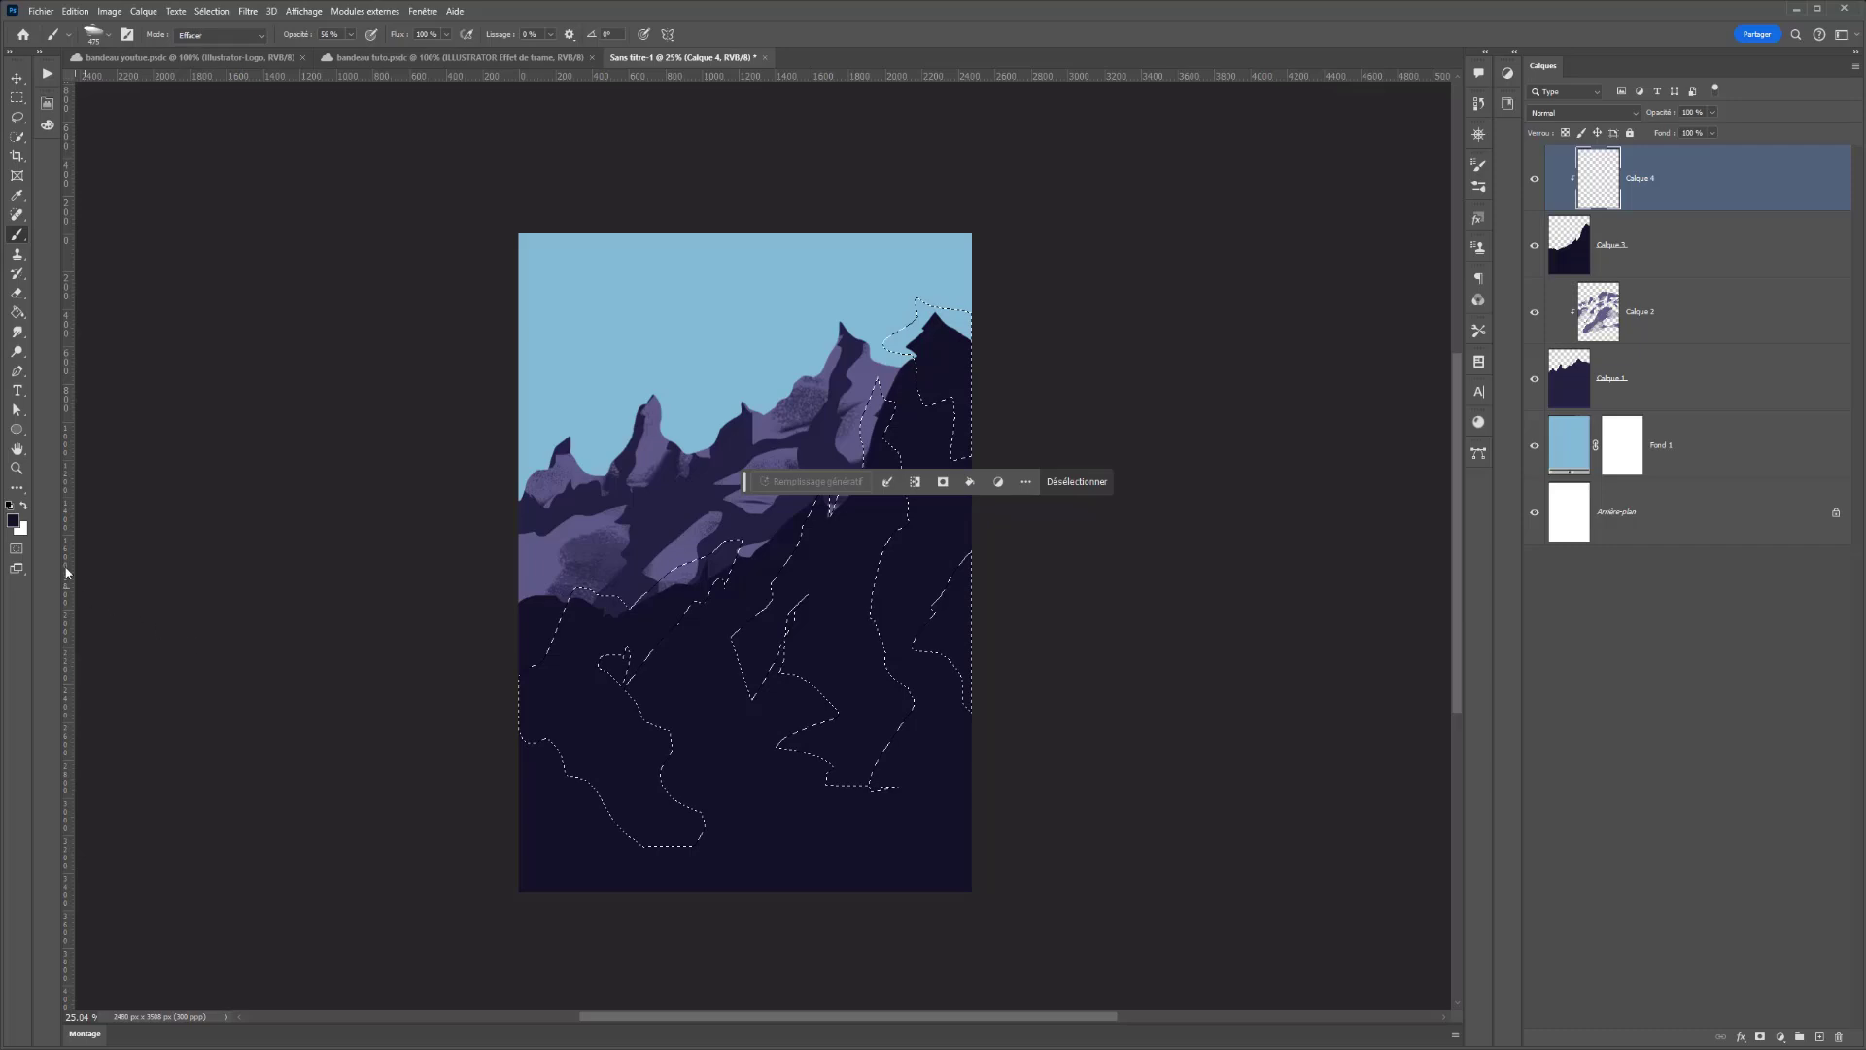
- Set the foreground colour to pale lavender #9693b3 (R150 G147 B179)
left_click(13, 520)
left_click(604, 520)
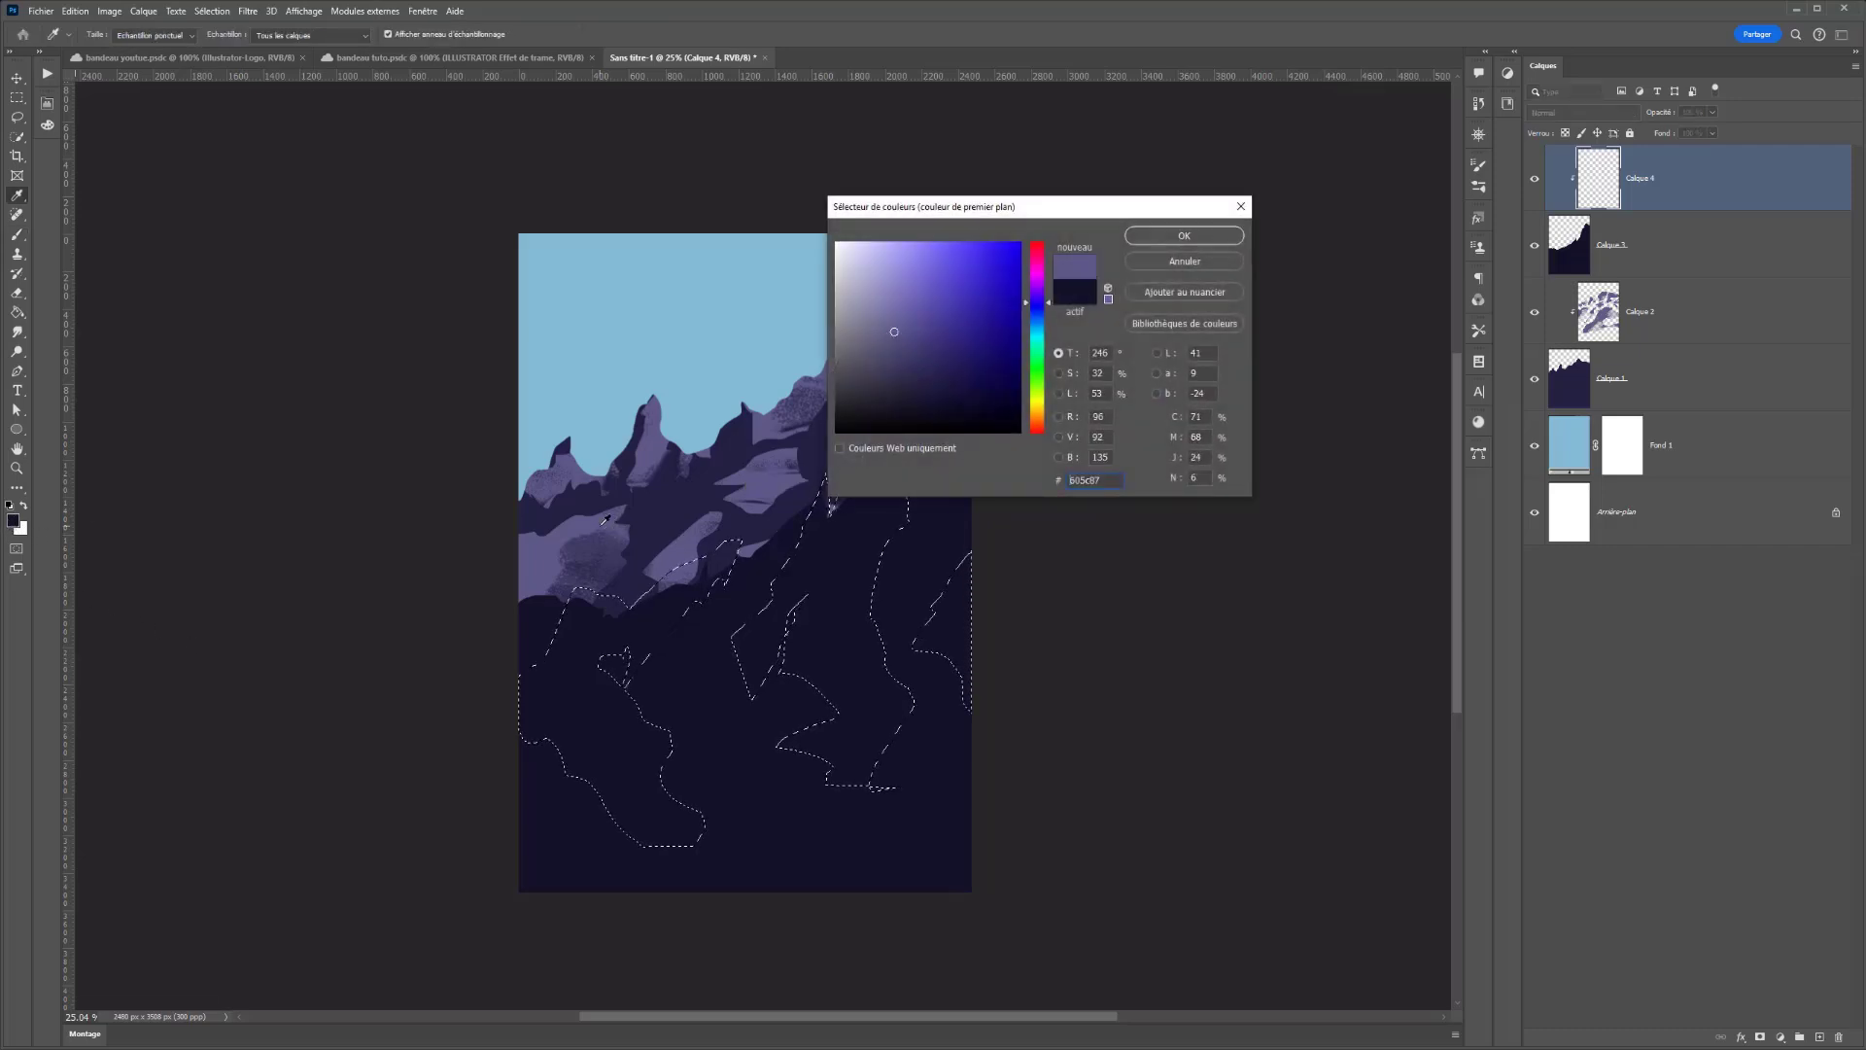
left_click_drag(892, 330, 867, 298)
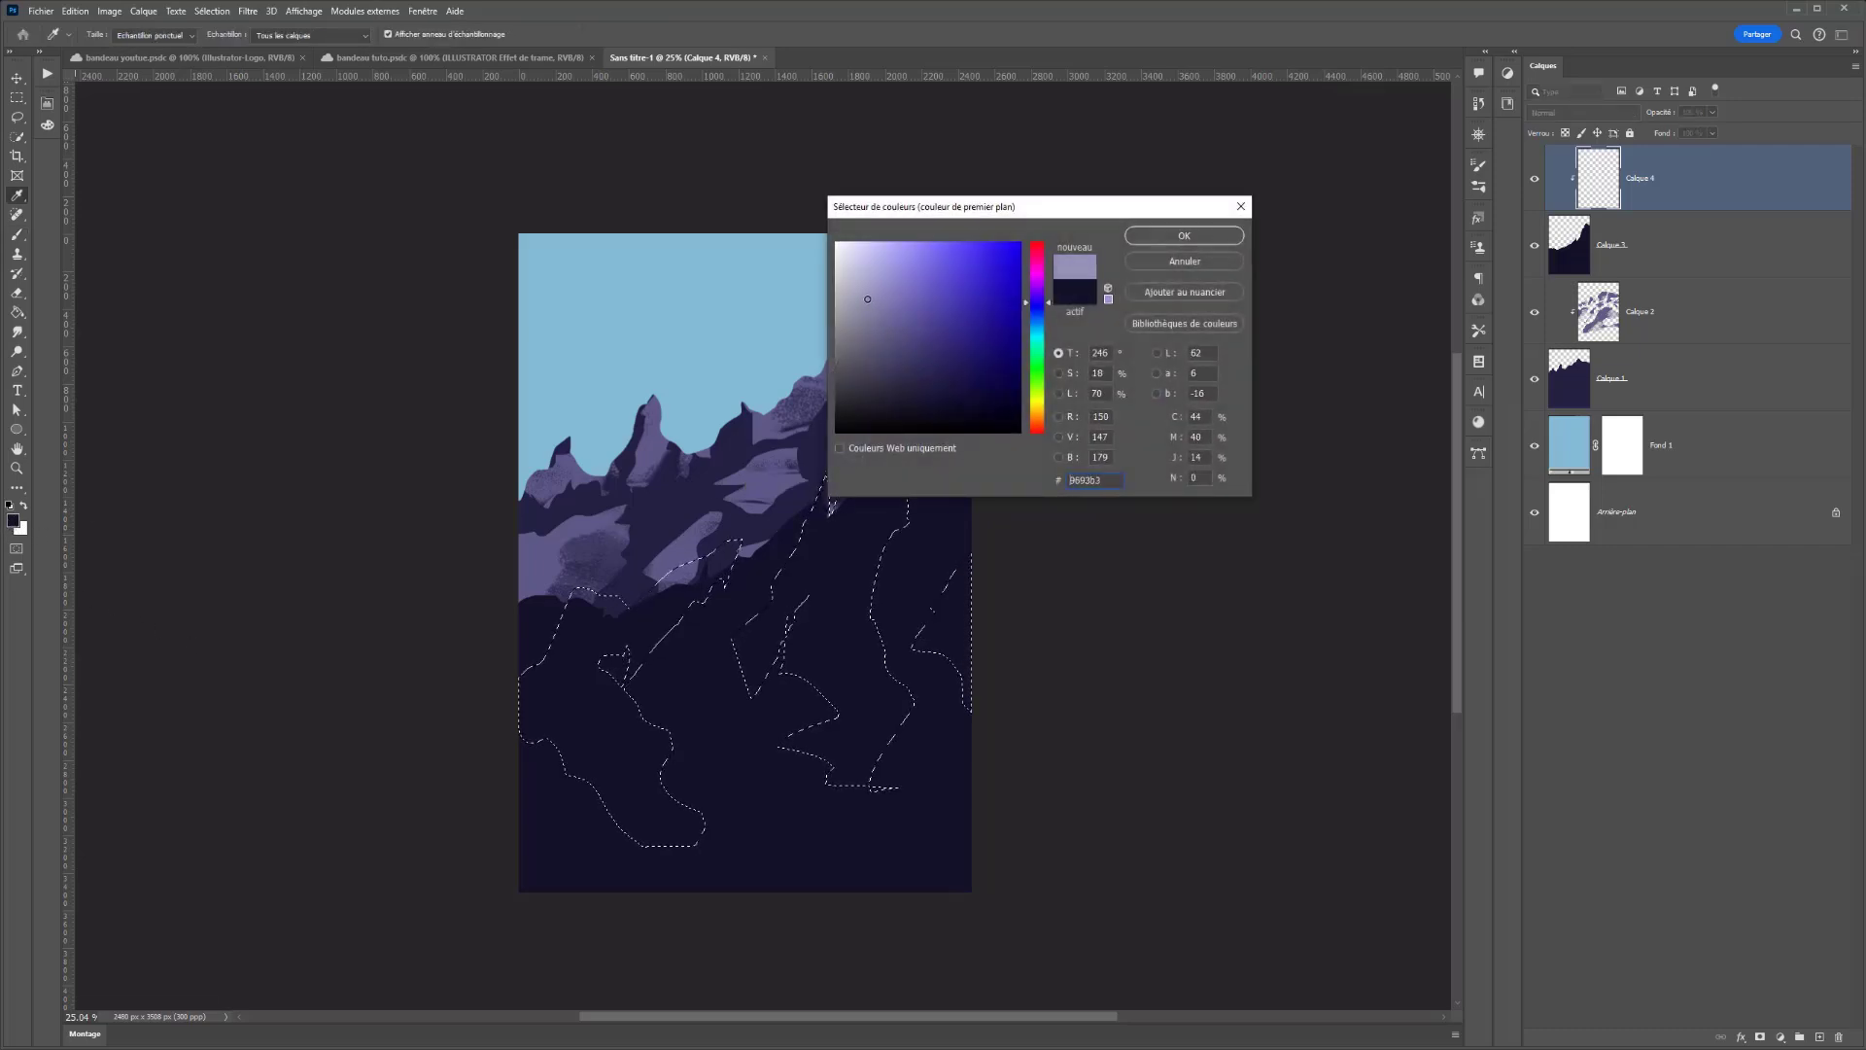
- With a Normal, 100% opacity brush, paint grainy lavender texture over the selected cliff facets
left_click(1184, 235)
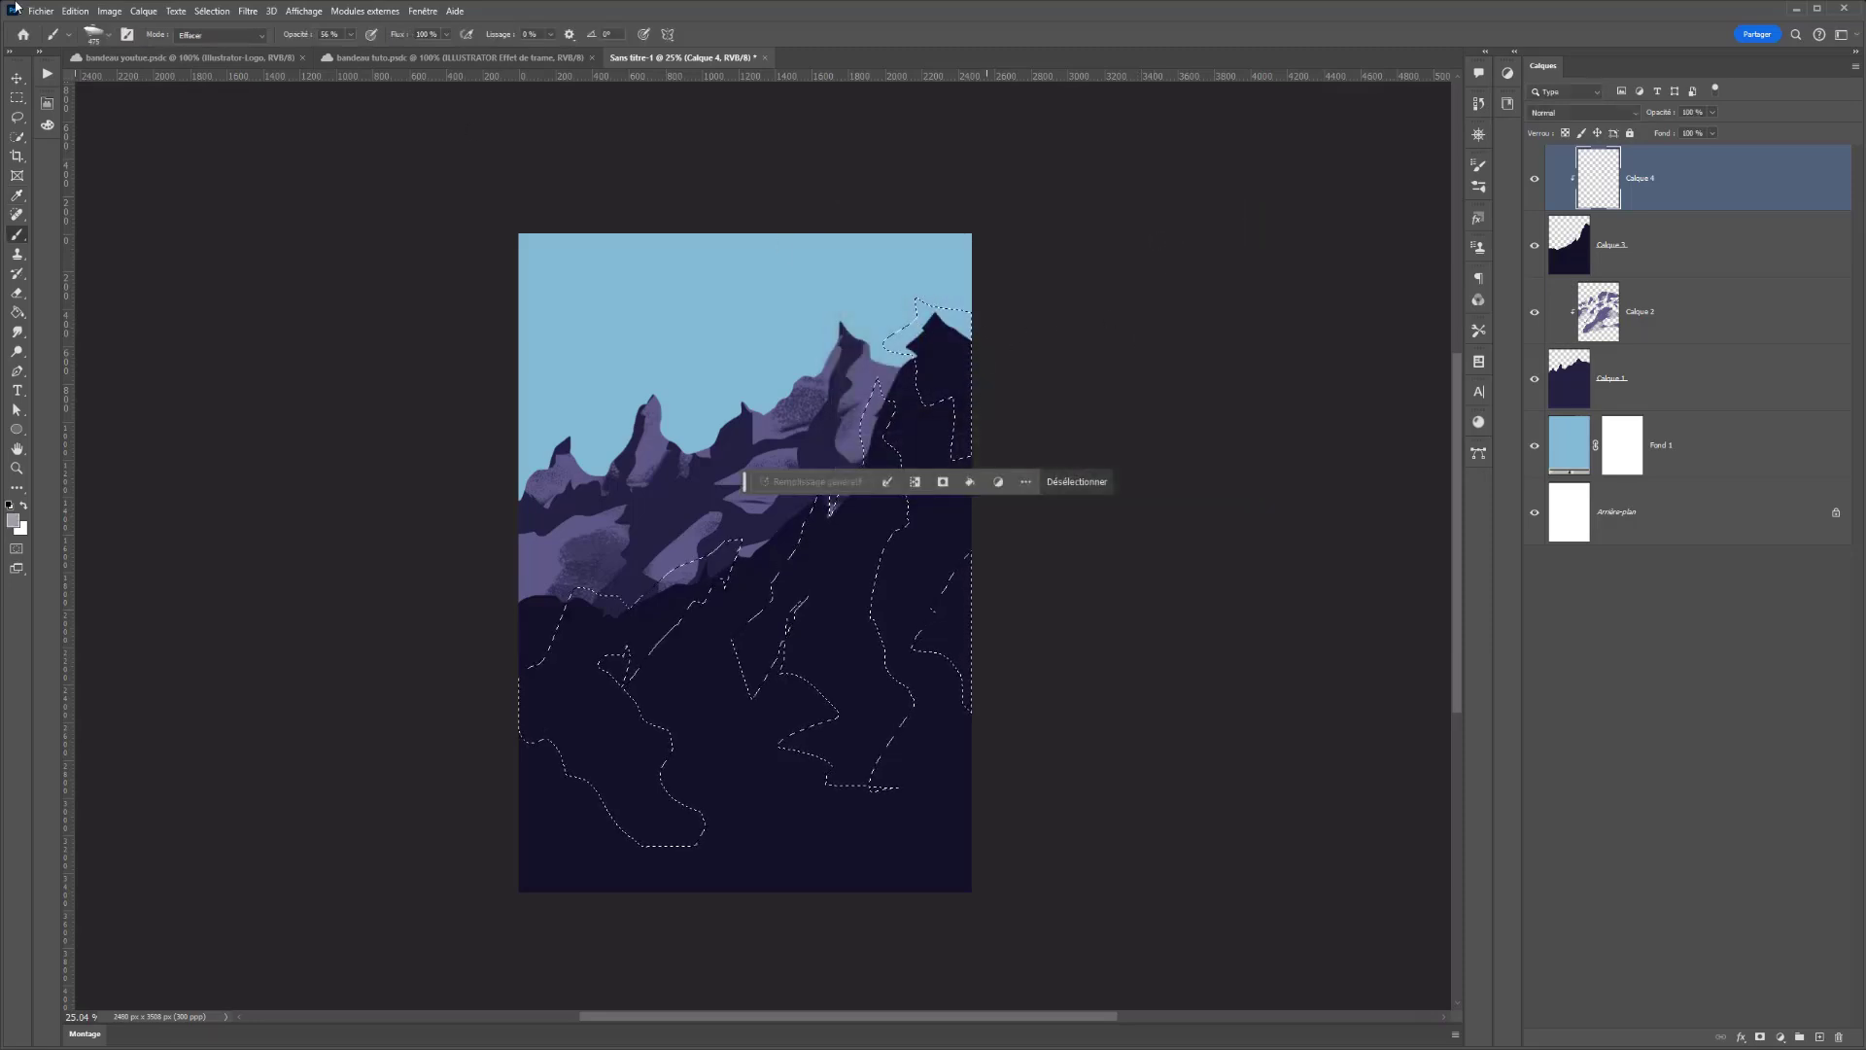
left_click(224, 35)
left_click(350, 34)
left_click_drag(352, 50, 389, 50)
mouse_move(980, 334)
left_mouse_down()
mouse_move(937, 346)
mouse_move(966, 413)
left_mouse_up()
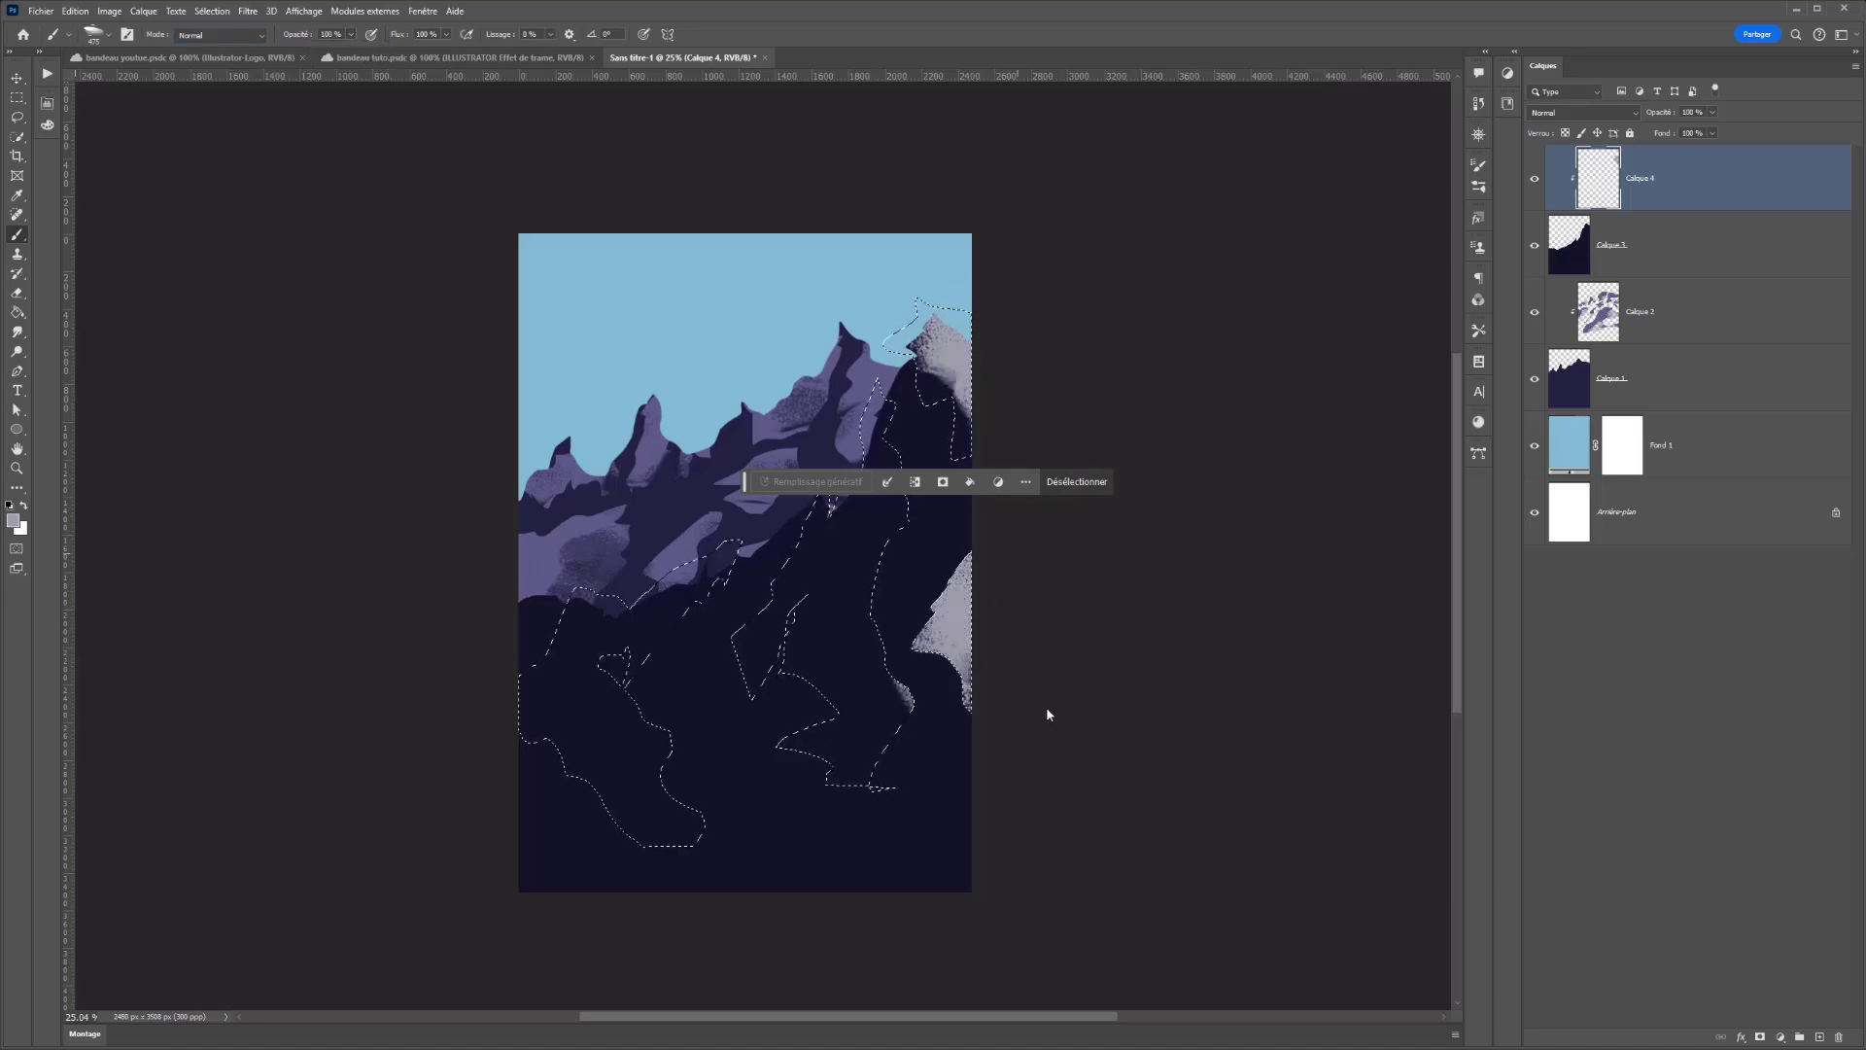
mouse_move(909, 695)
left_mouse_down()
mouse_move(811, 682)
mouse_move(886, 500)
mouse_move(879, 408)
left_mouse_up()
left_click_drag(776, 587, 859, 500)
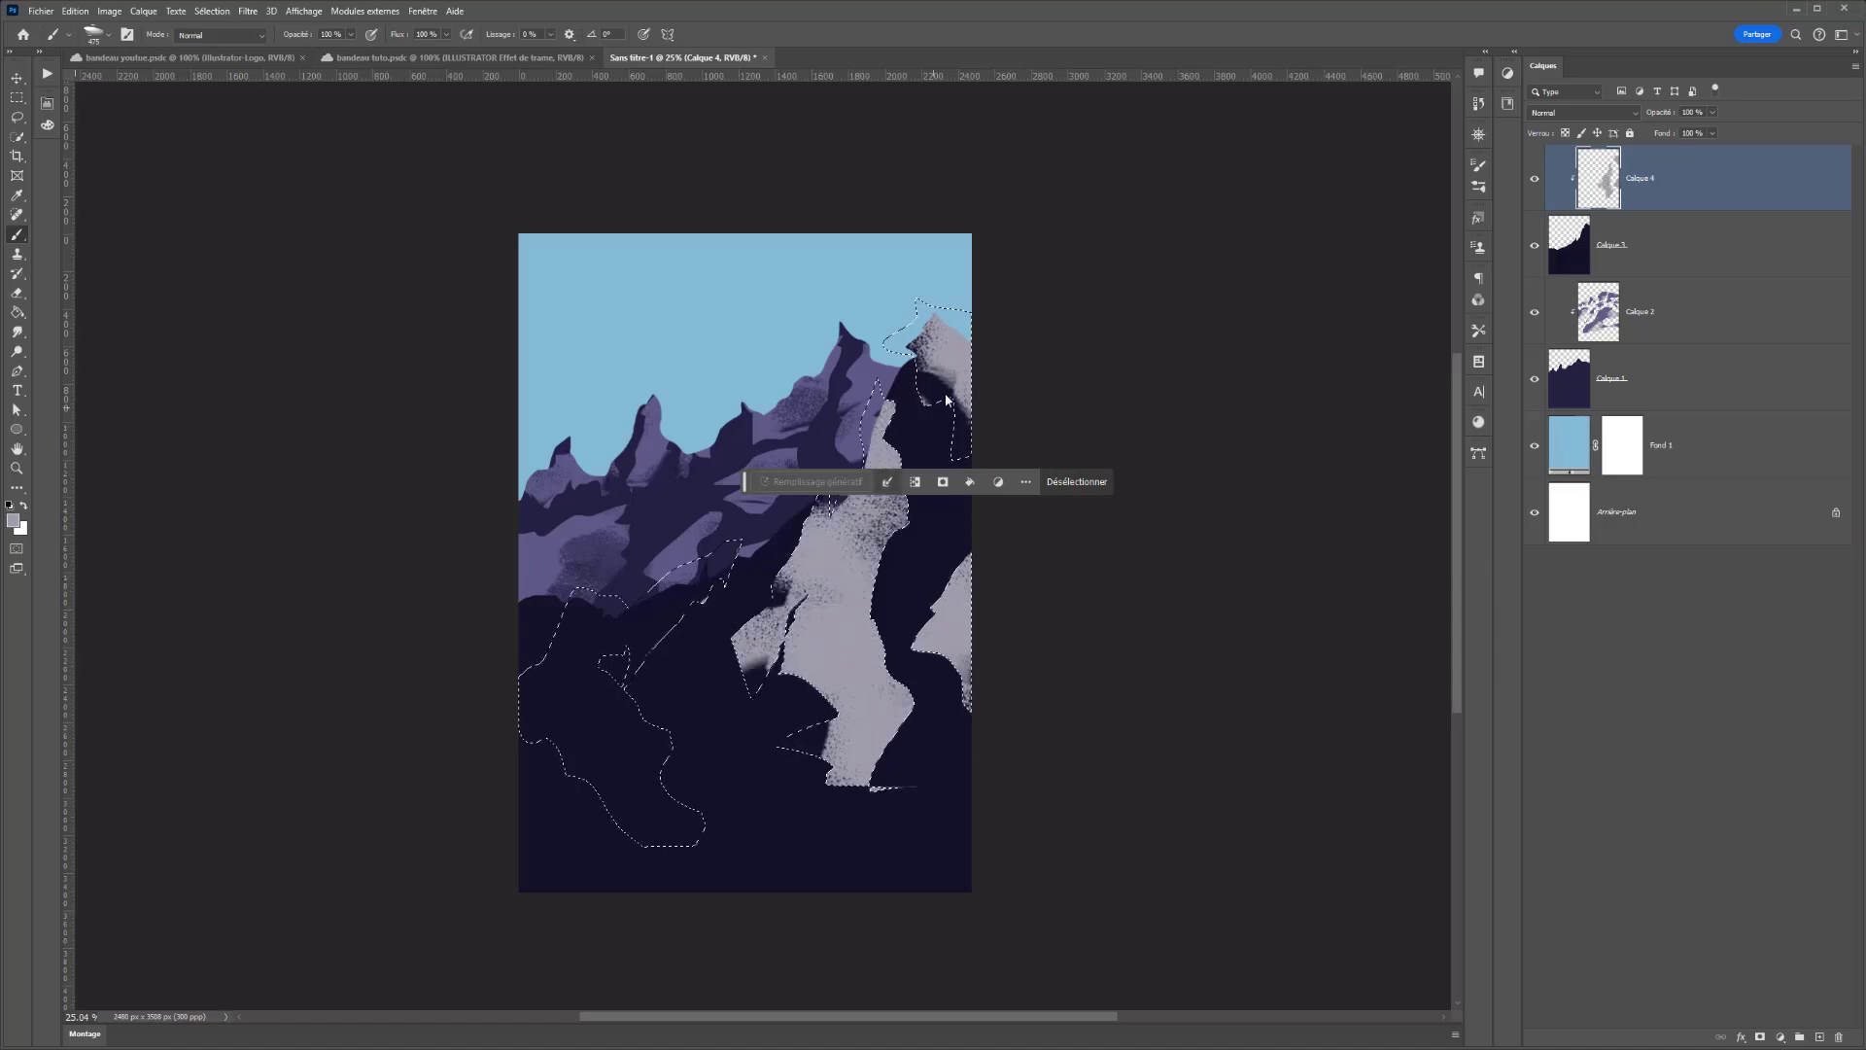
left_click_drag(963, 379, 921, 445)
mouse_move(692, 592)
left_mouse_down()
mouse_move(670, 807)
mouse_move(622, 700)
mouse_move(506, 730)
mouse_move(567, 763)
mouse_move(630, 729)
mouse_move(583, 753)
left_mouse_up()
left_click_drag(758, 671, 787, 733)
- Switch the brush to Effacer at about 46% and fade some of the texture patches
left_click(236, 36)
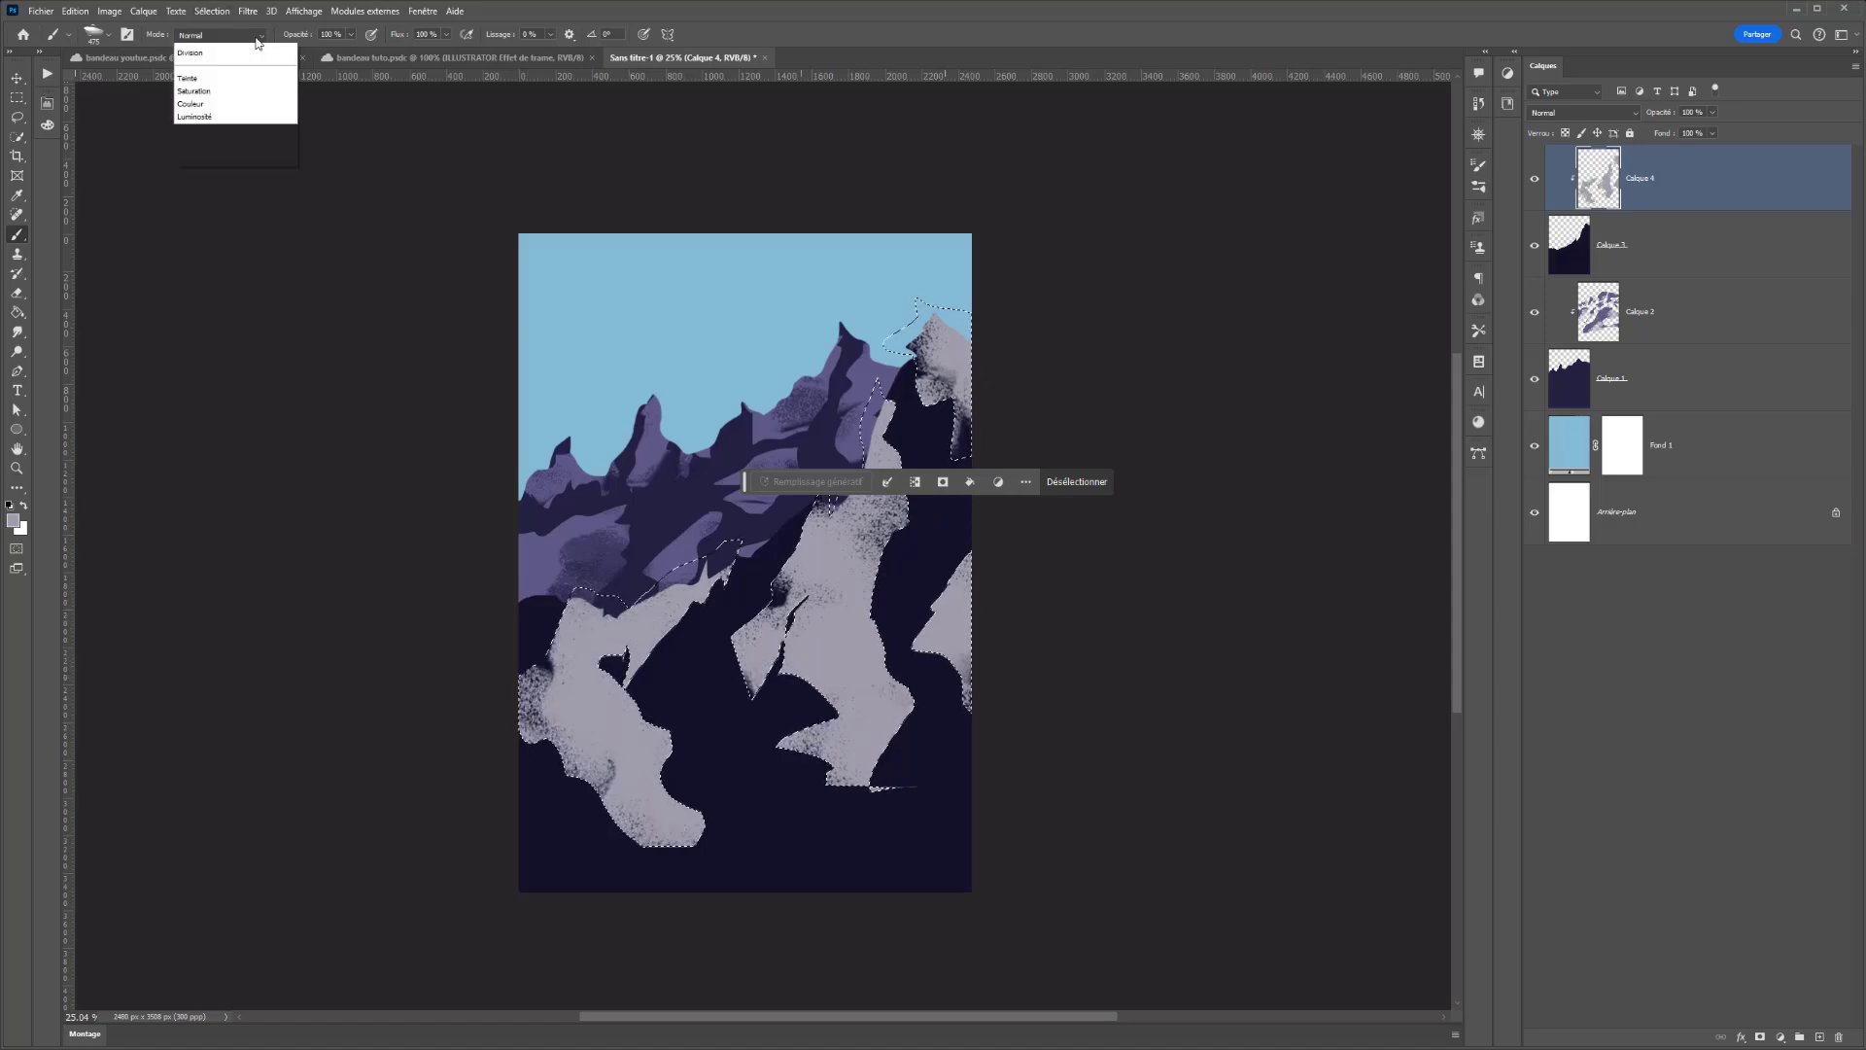
left_click(287, 86)
left_click(350, 34)
left_click_drag(352, 50, 316, 54)
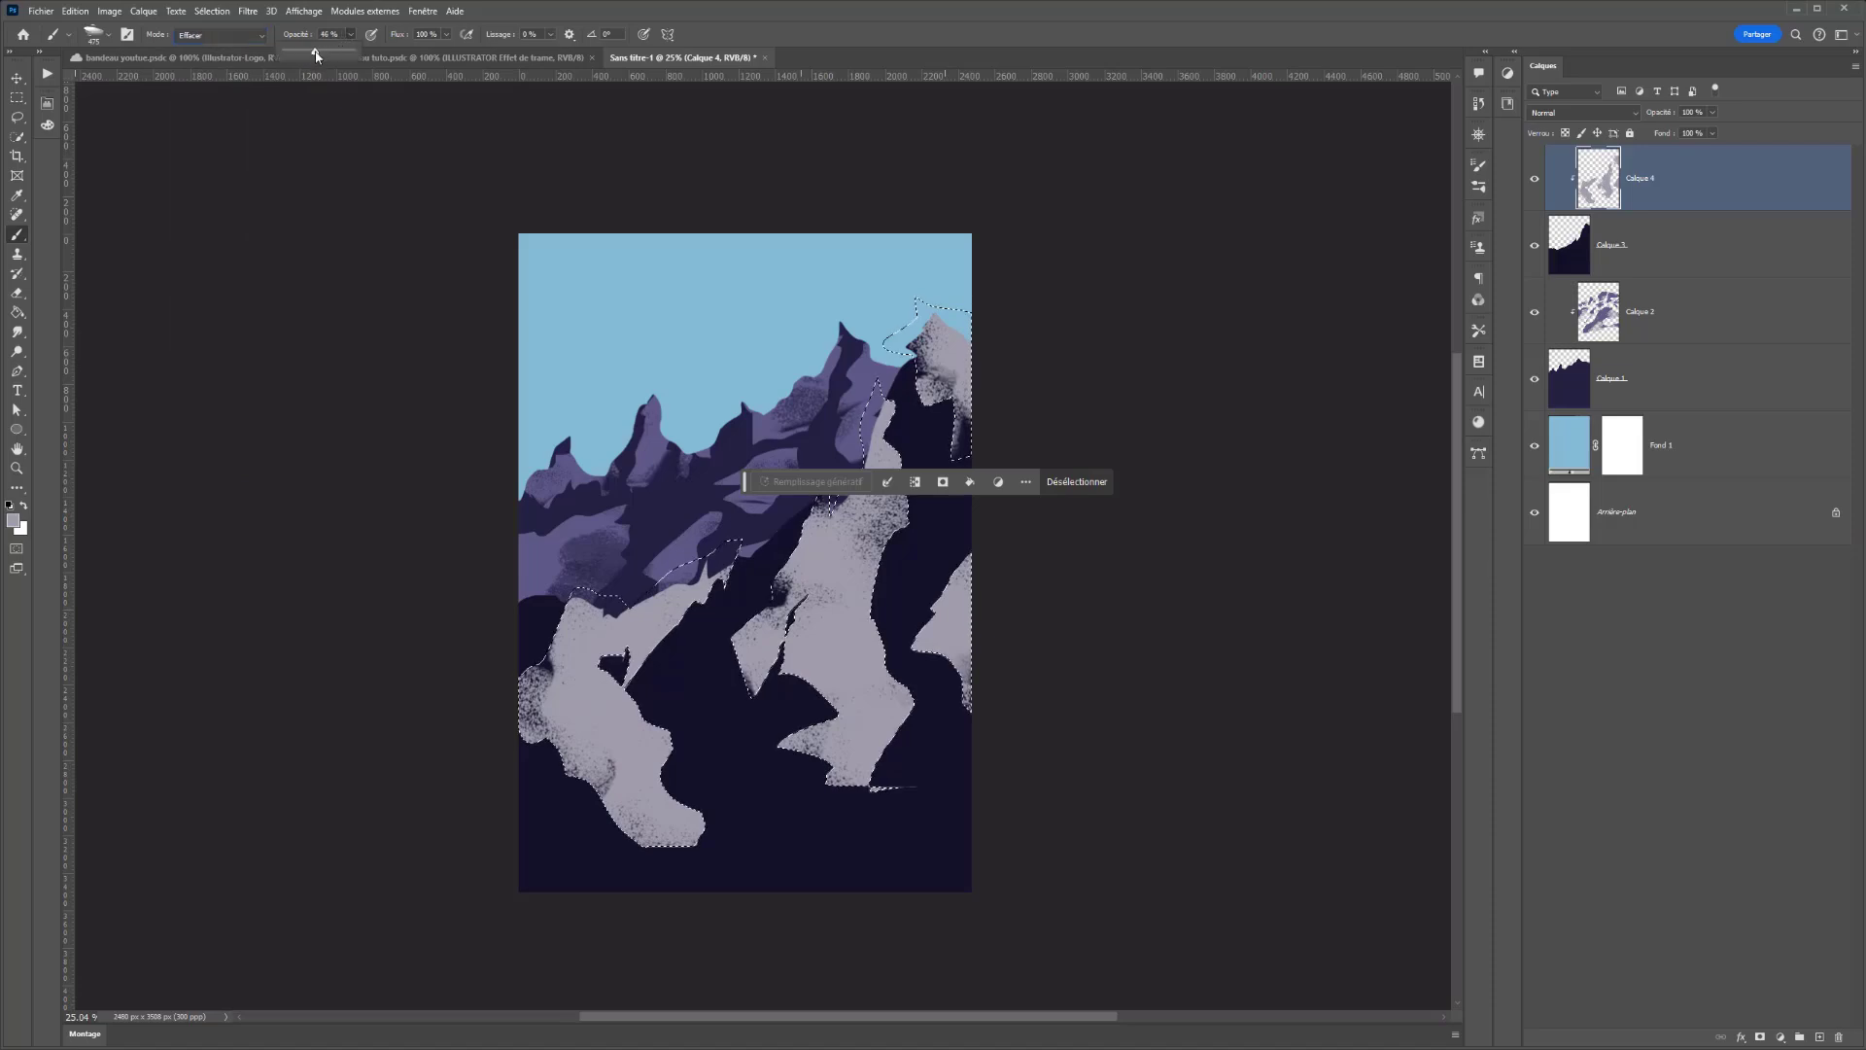
mouse_move(914, 692)
left_mouse_down()
mouse_move(836, 731)
mouse_move(889, 724)
mouse_move(959, 637)
left_mouse_up()
key("ctrl+z")
left_click_drag(960, 574, 963, 694)
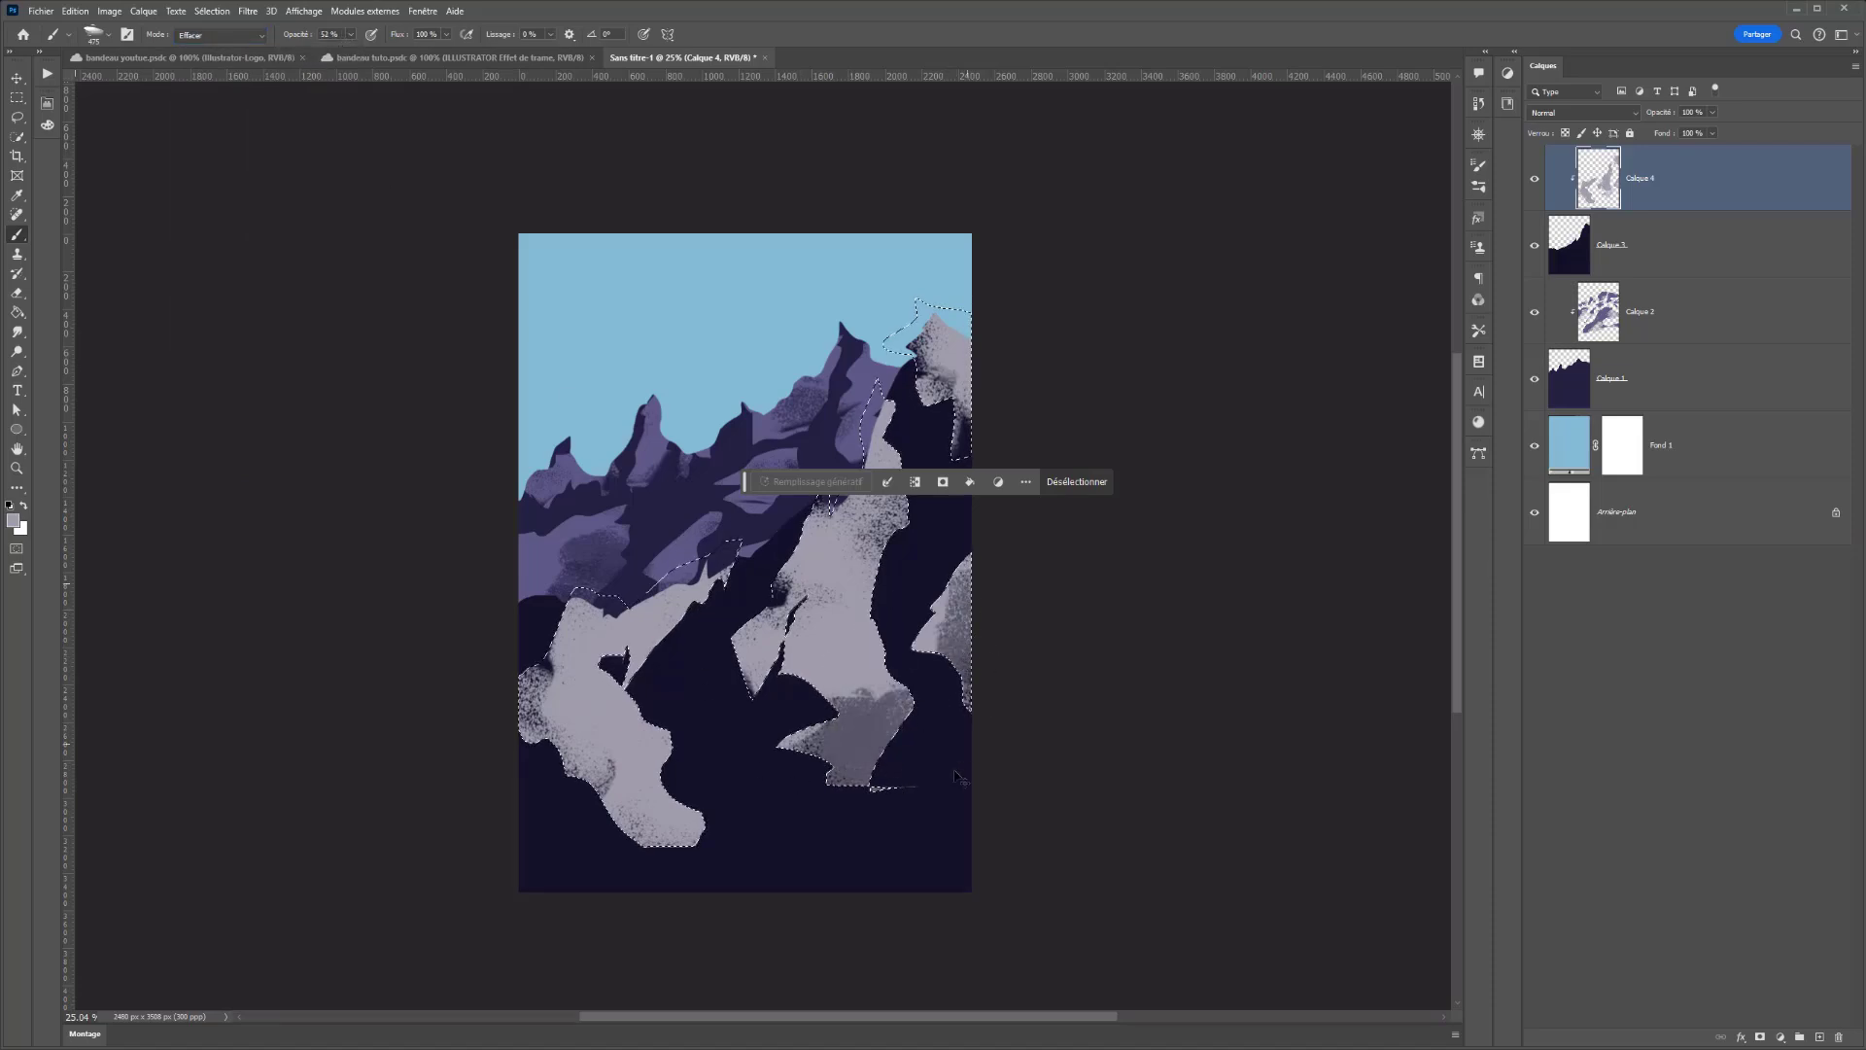
key("ctrl+z")
left_click_drag(877, 574, 850, 656)
left_click_drag(667, 729, 637, 768)
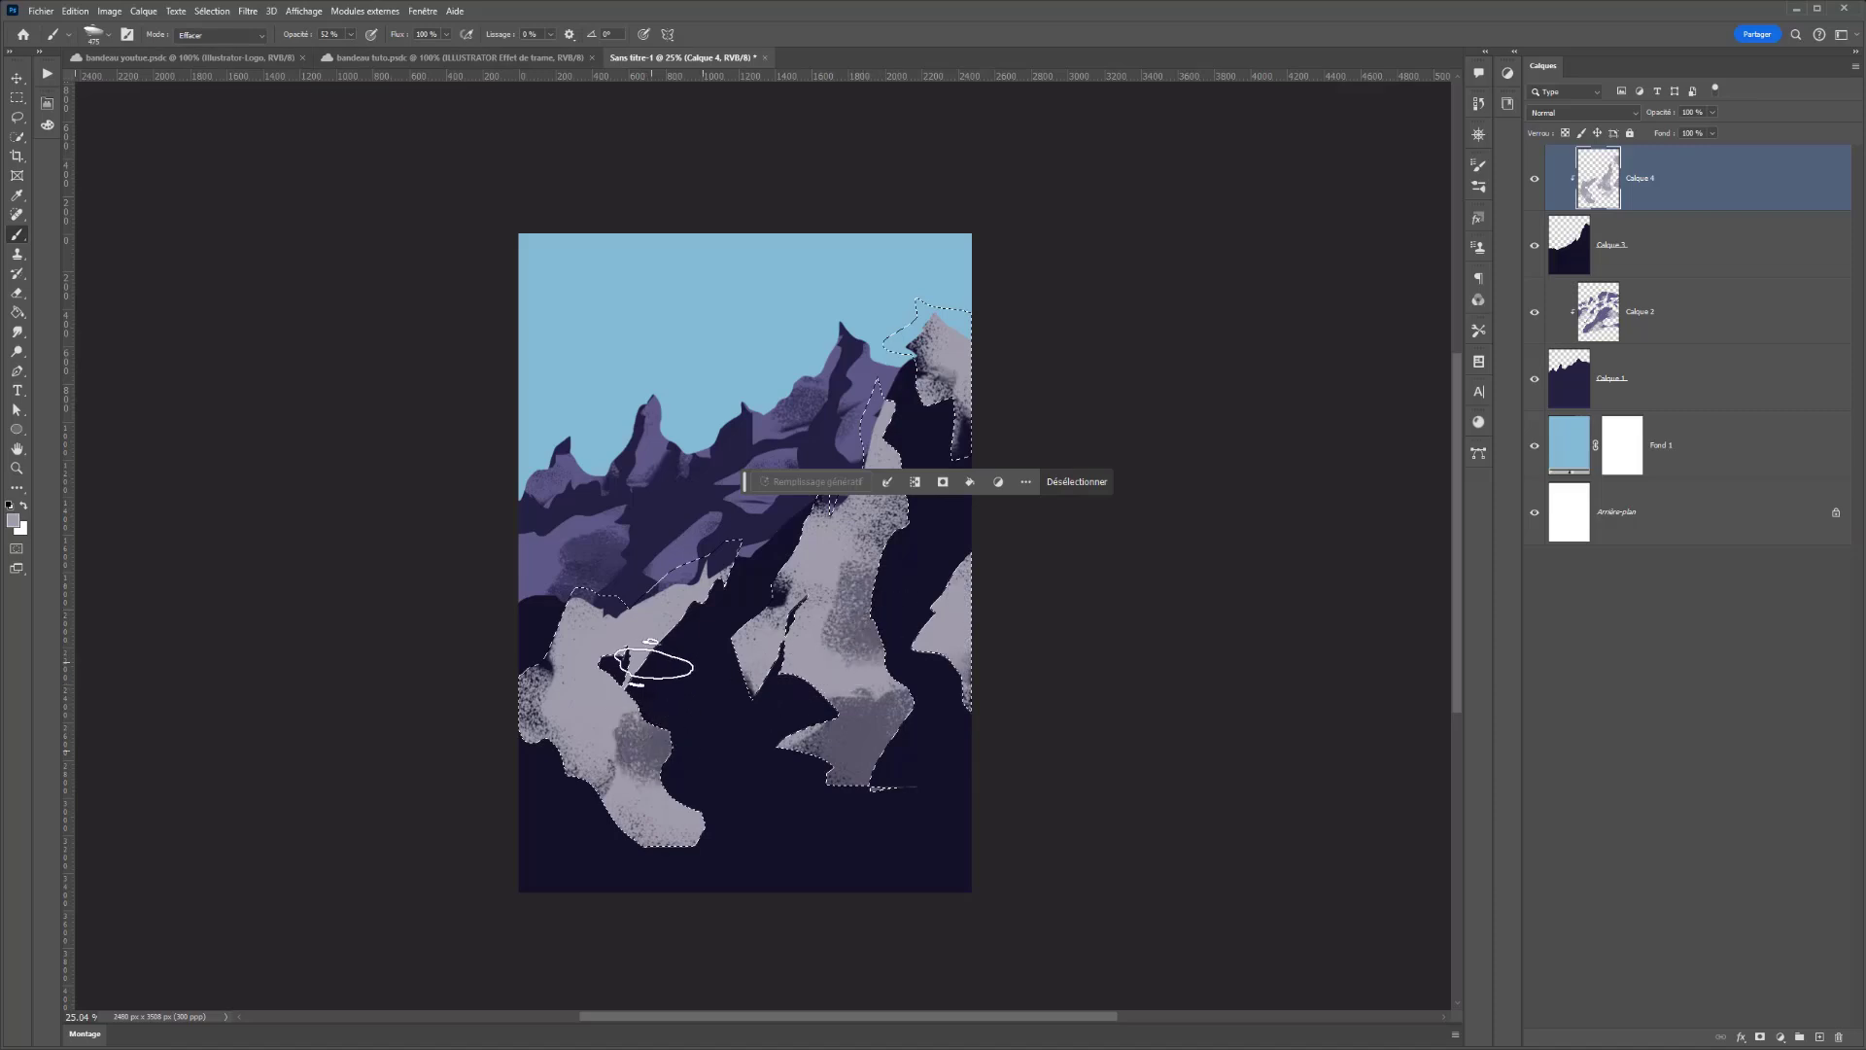
left_click_drag(646, 659, 690, 642)
key("ctrl+z")
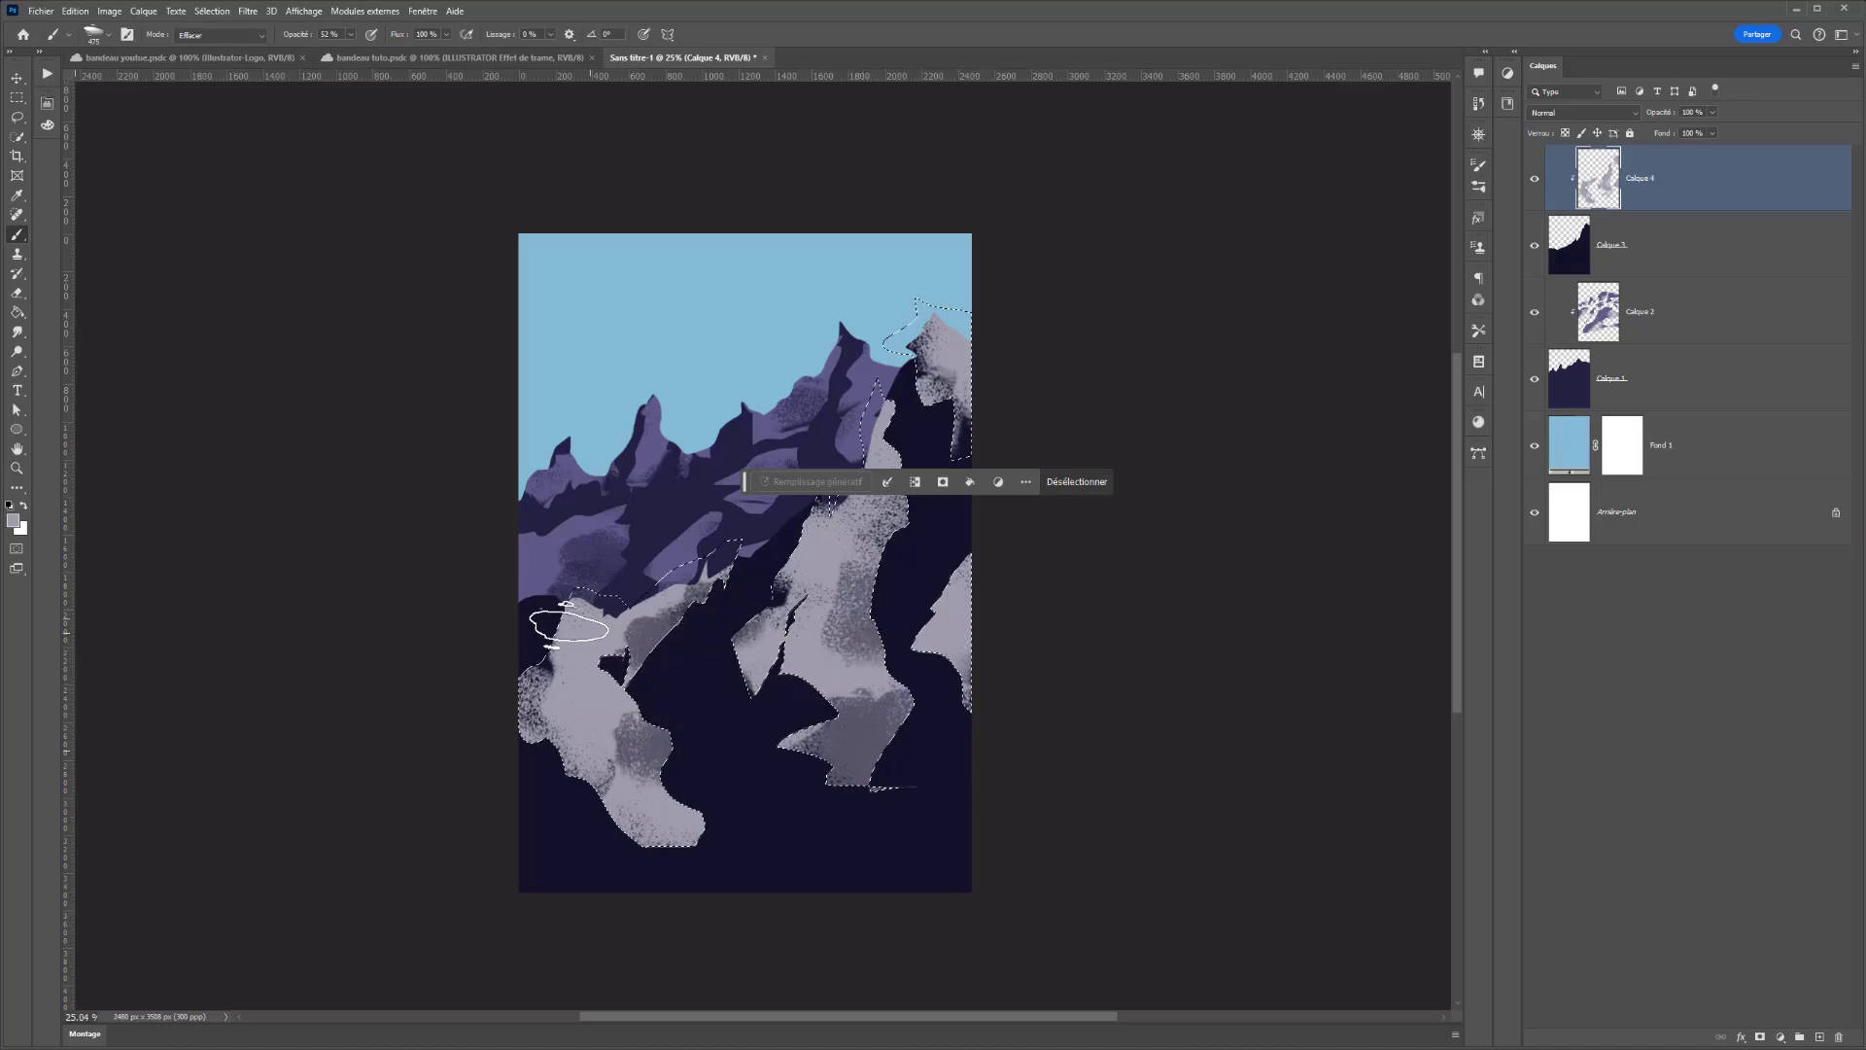
- Drop the selection and review the textured cliff
key("ctrl+d")
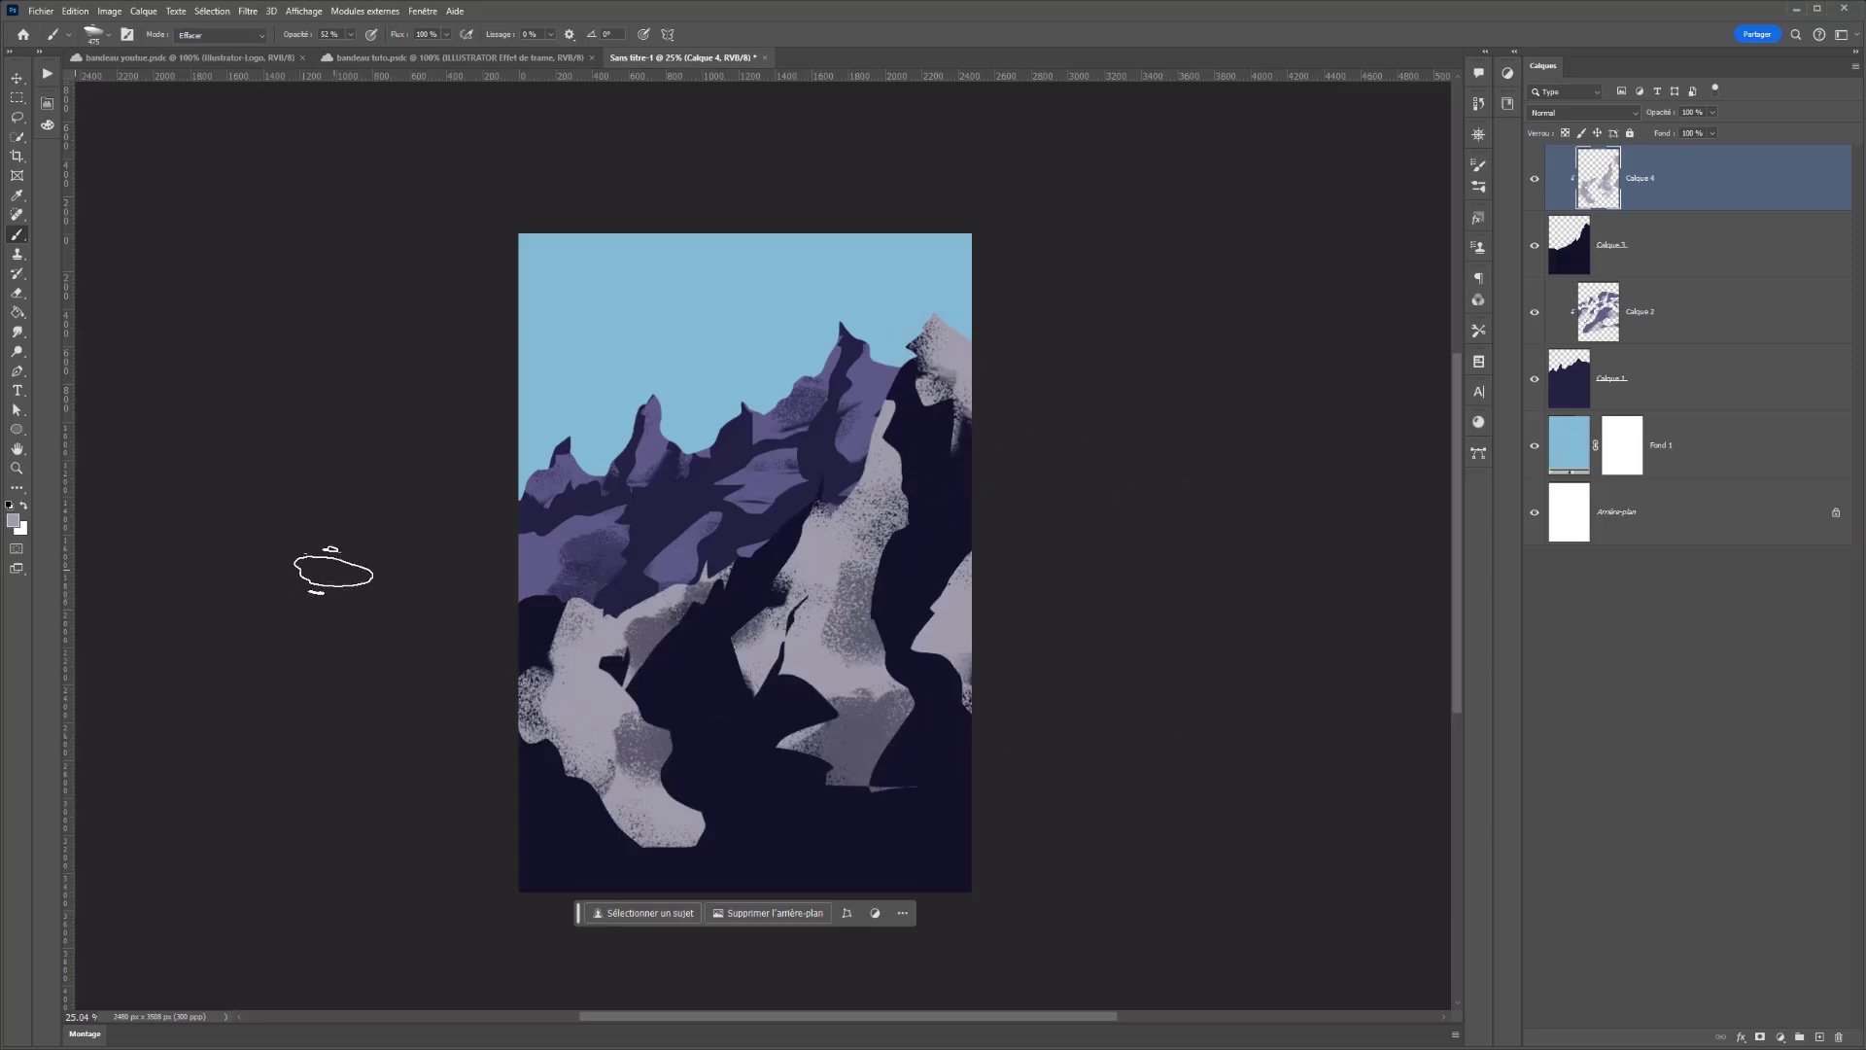
scroll(879, 592, "down", 3)
scroll(868, 602, "up", 2)
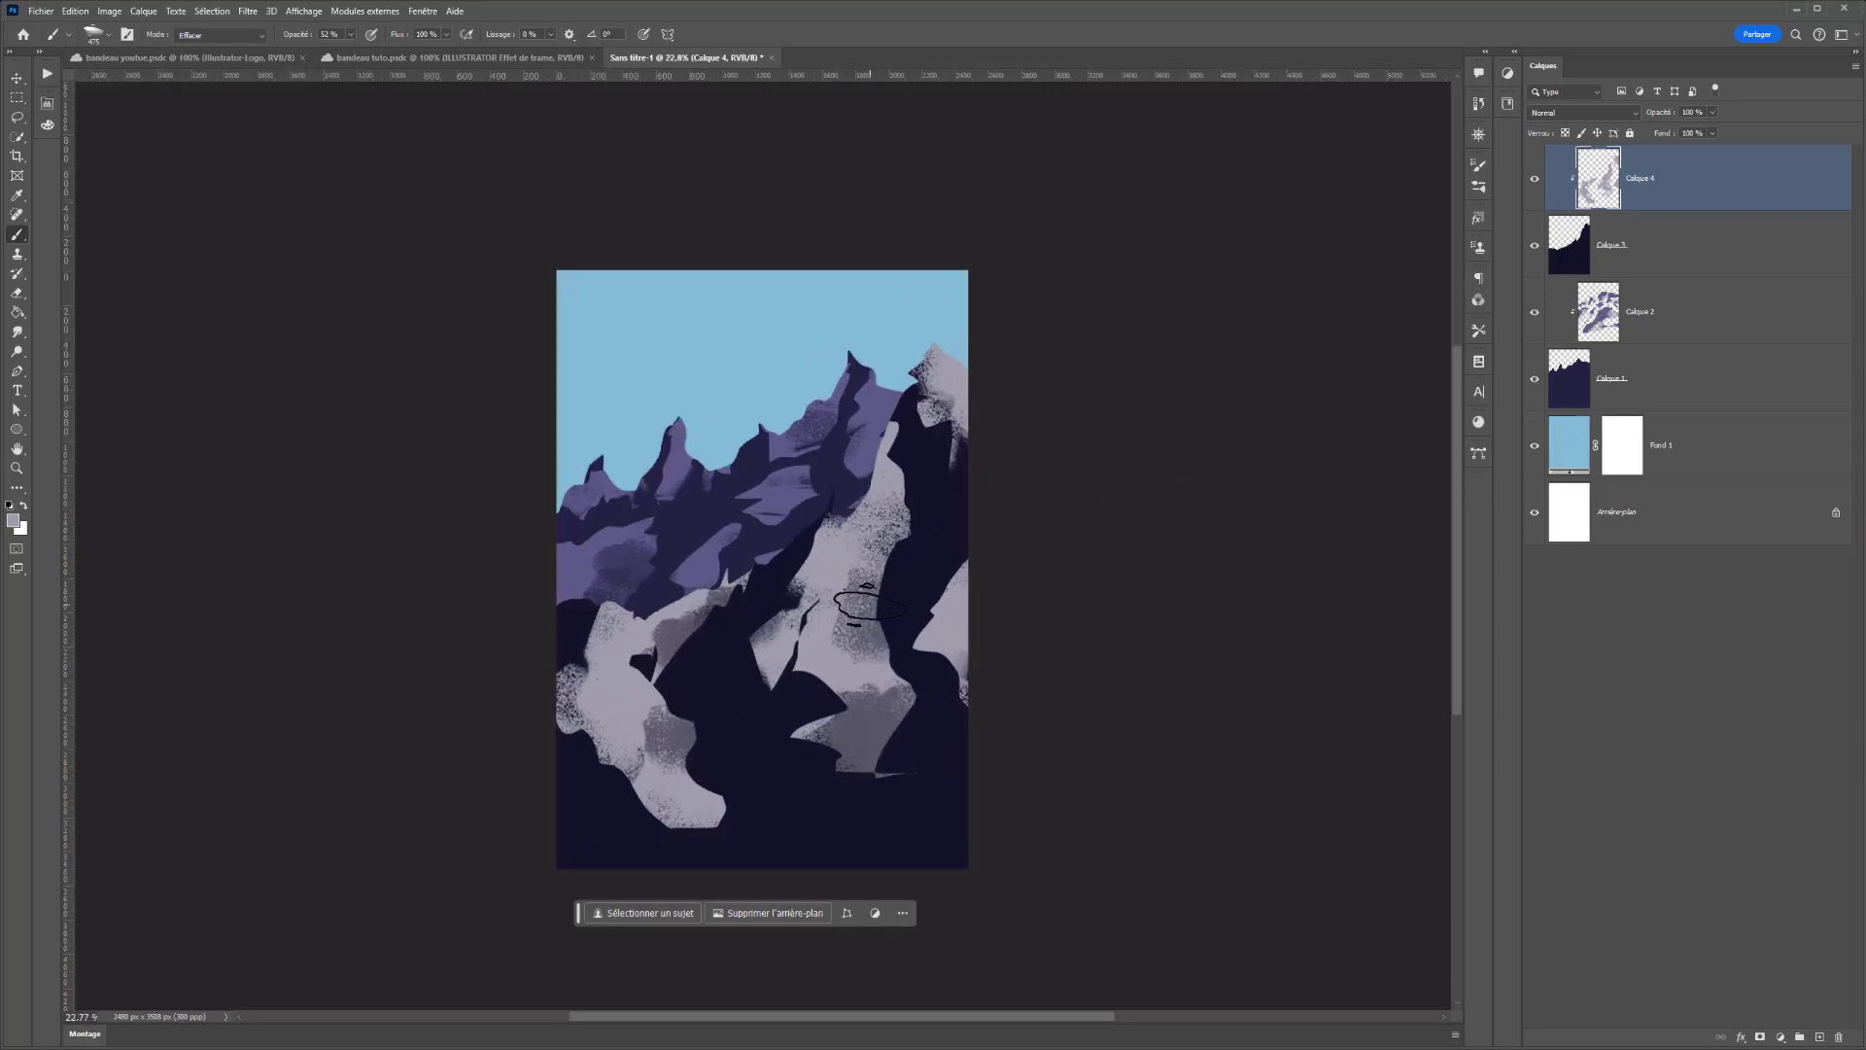
scroll(868, 602, "down", 1)
- On Calque 3, sample the cliff's navy and change the foreground colour to #1c1937
left_click(1588, 247)
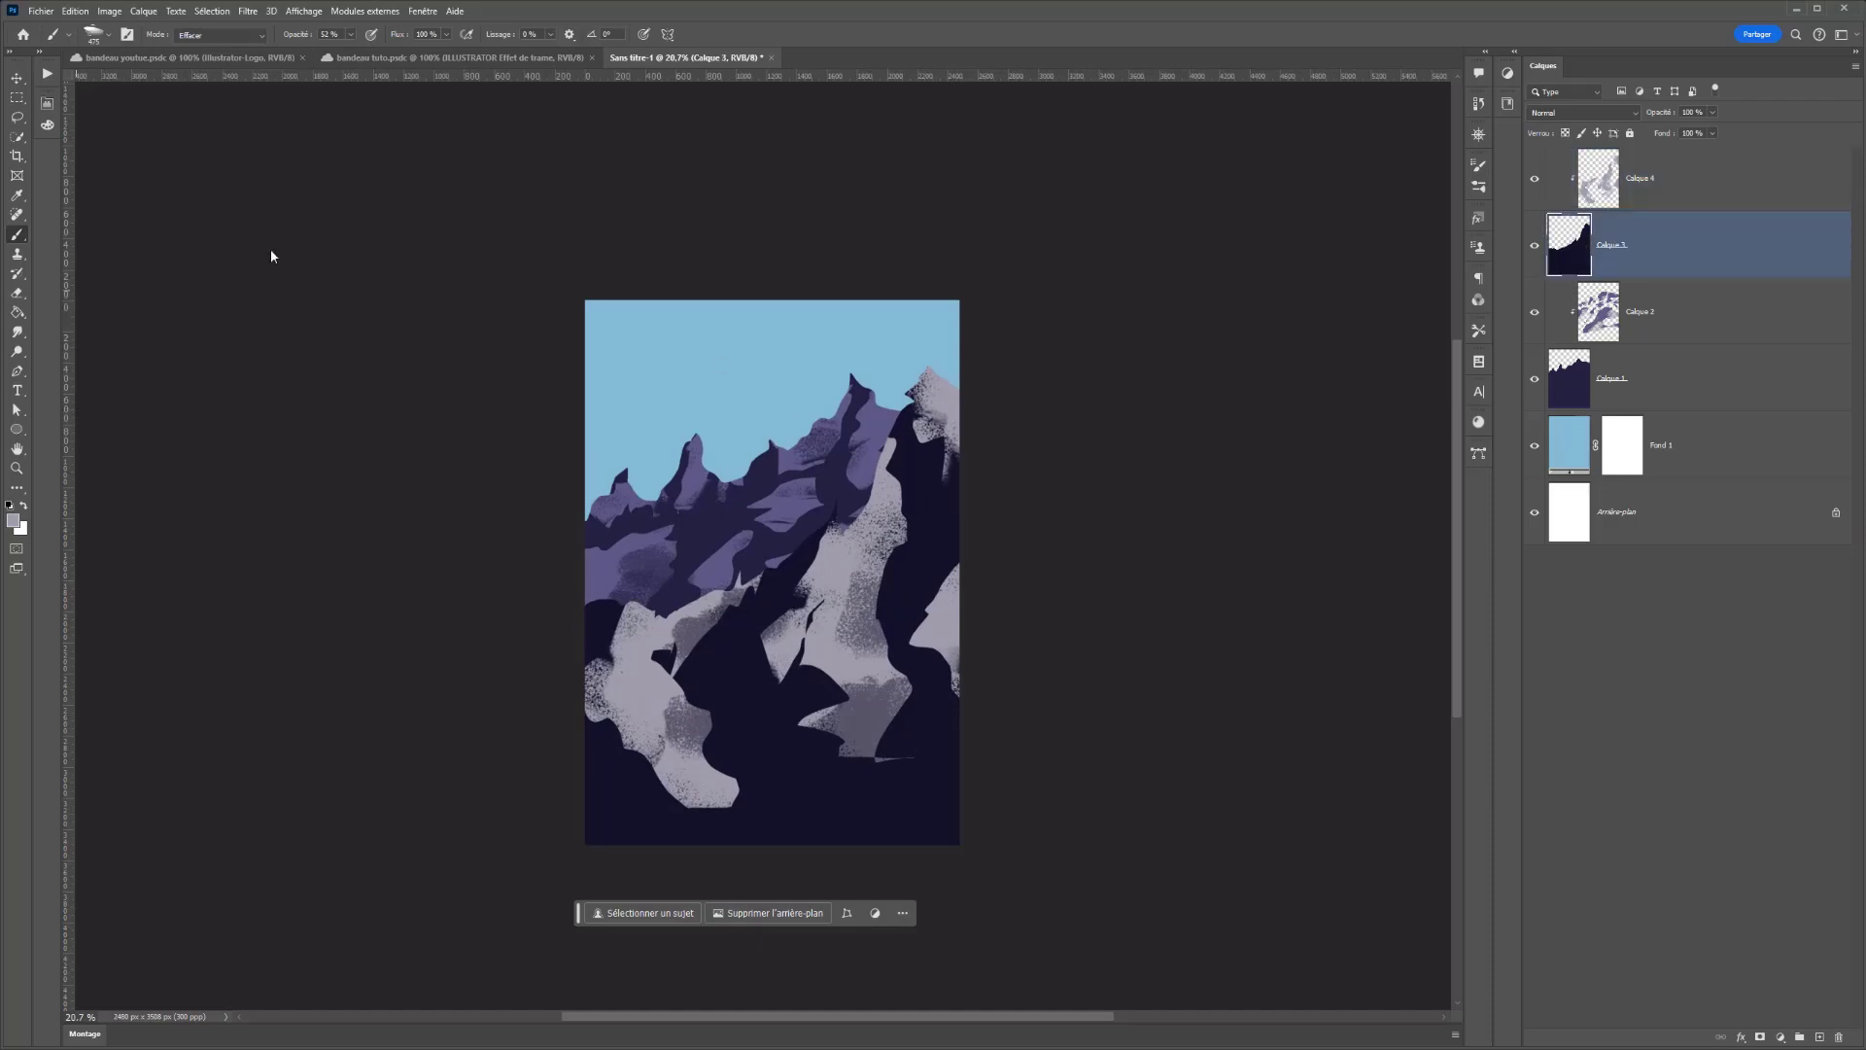
key("g")
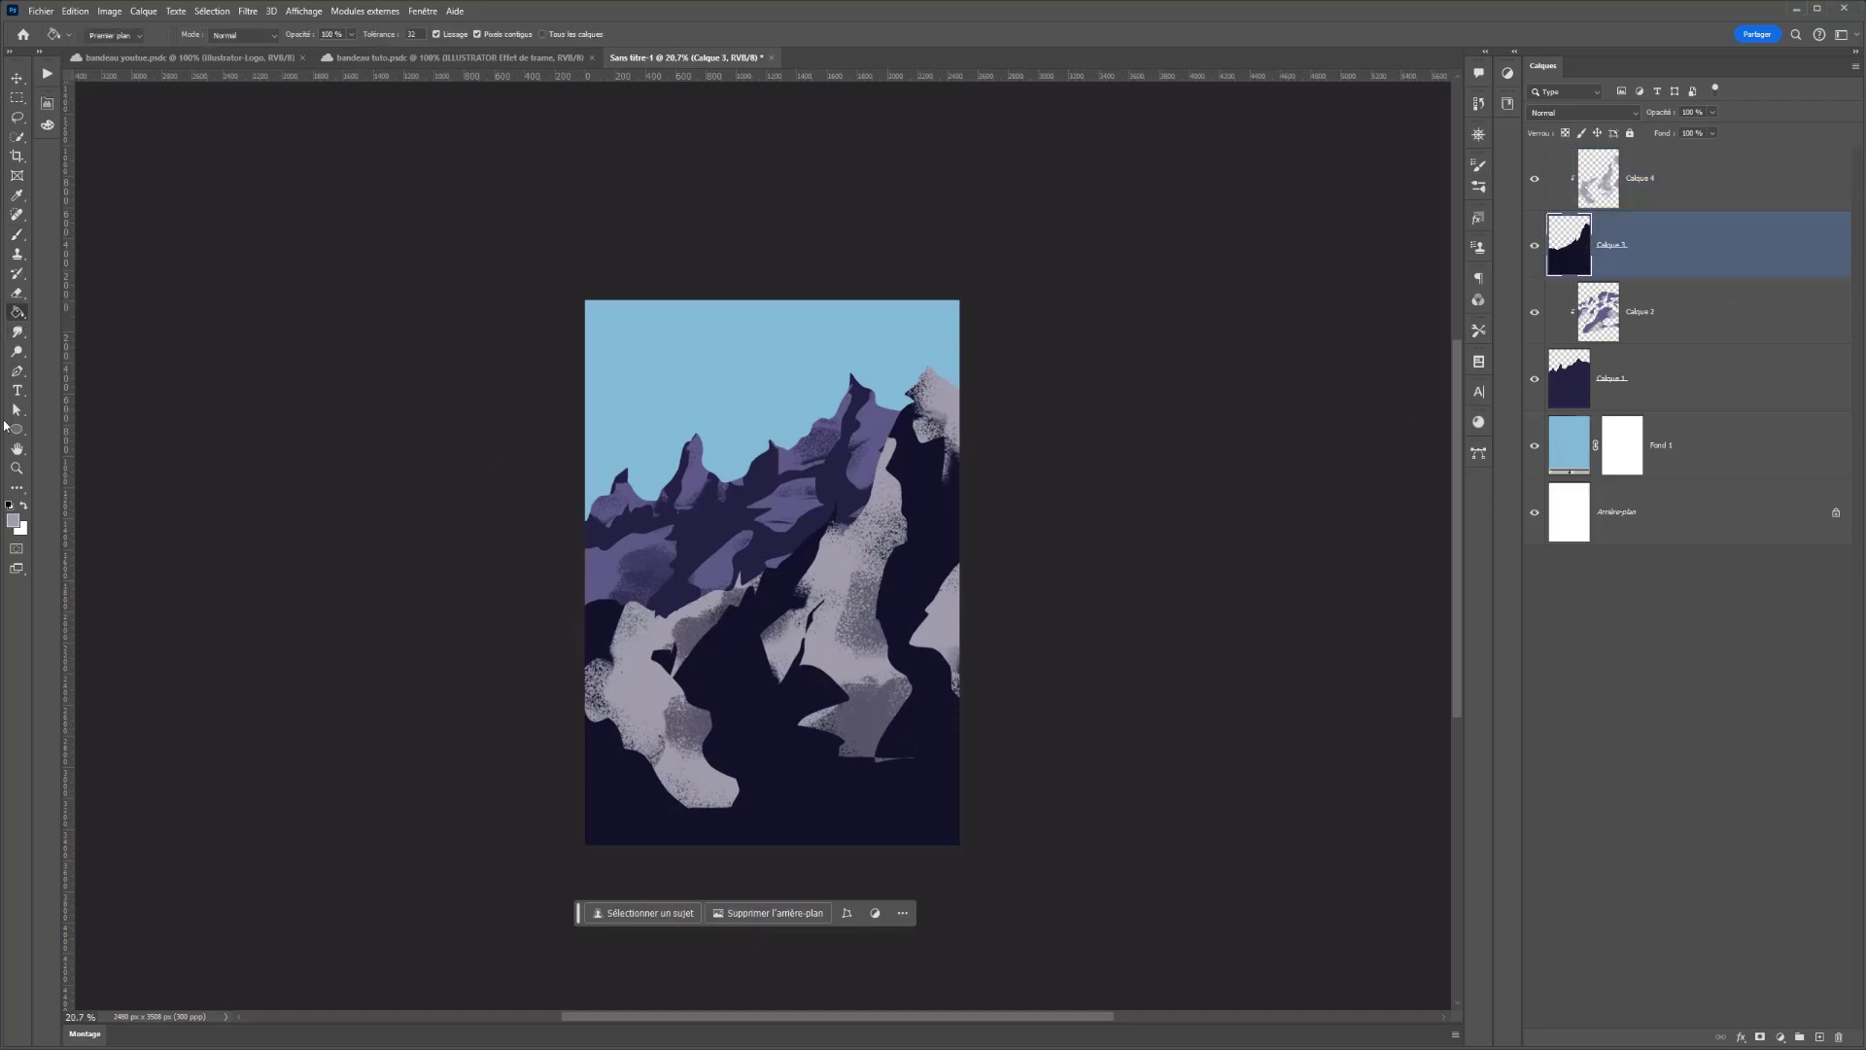
left_click(642, 824, "alt")
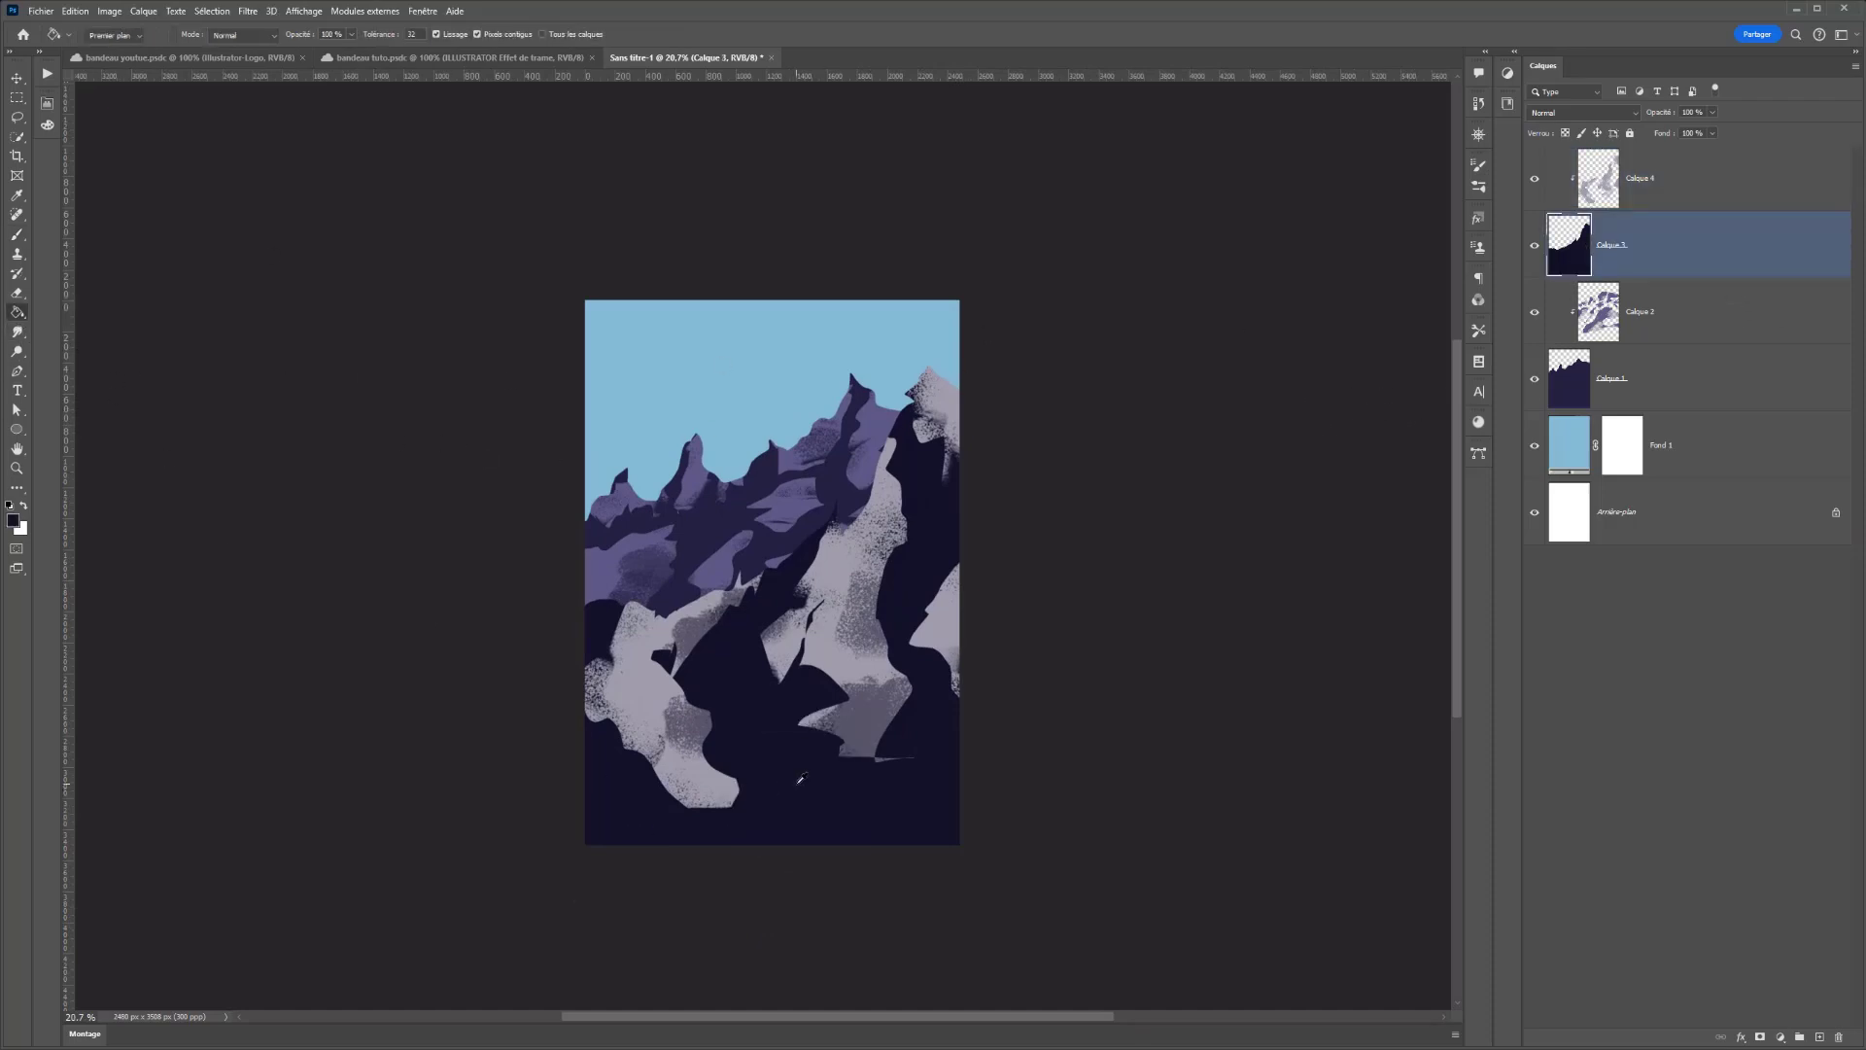
left_click(14, 521)
left_click_drag(941, 400, 937, 390)
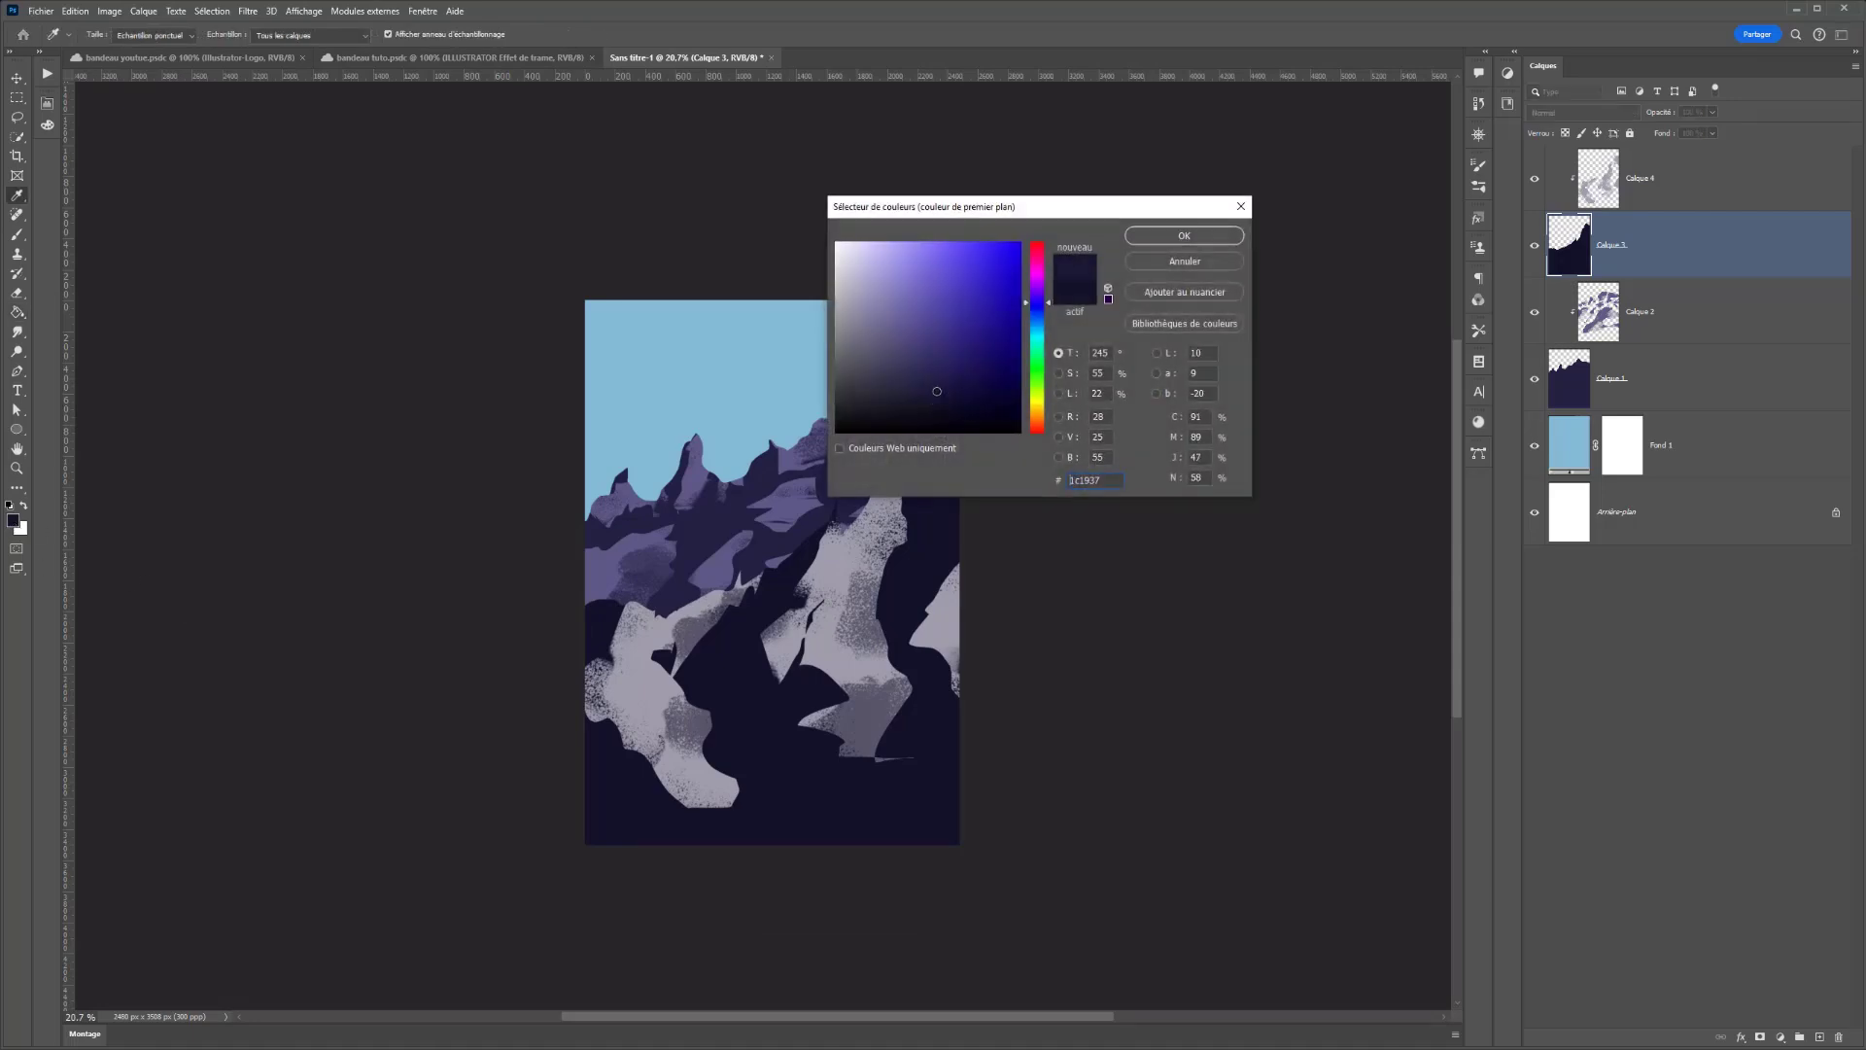
left_click(1184, 235)
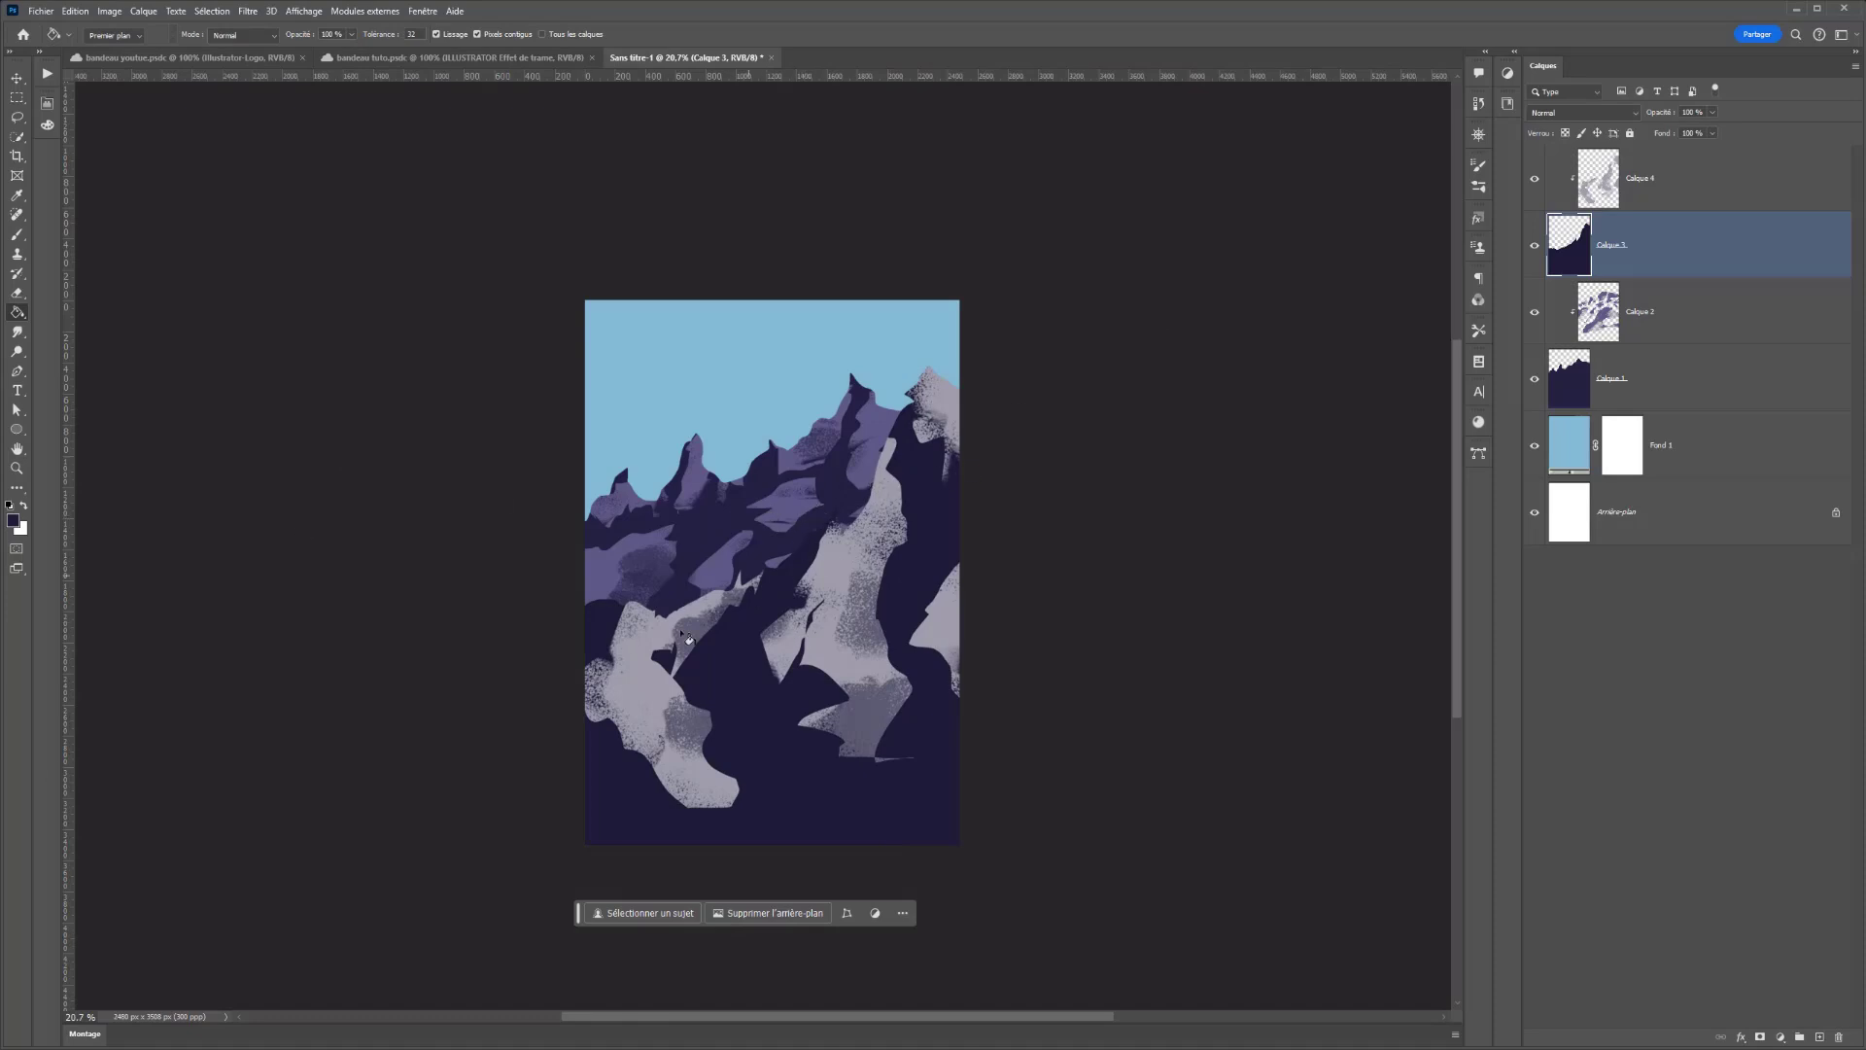
- Add a new empty layer directly above Calque 2
left_click(1624, 309)
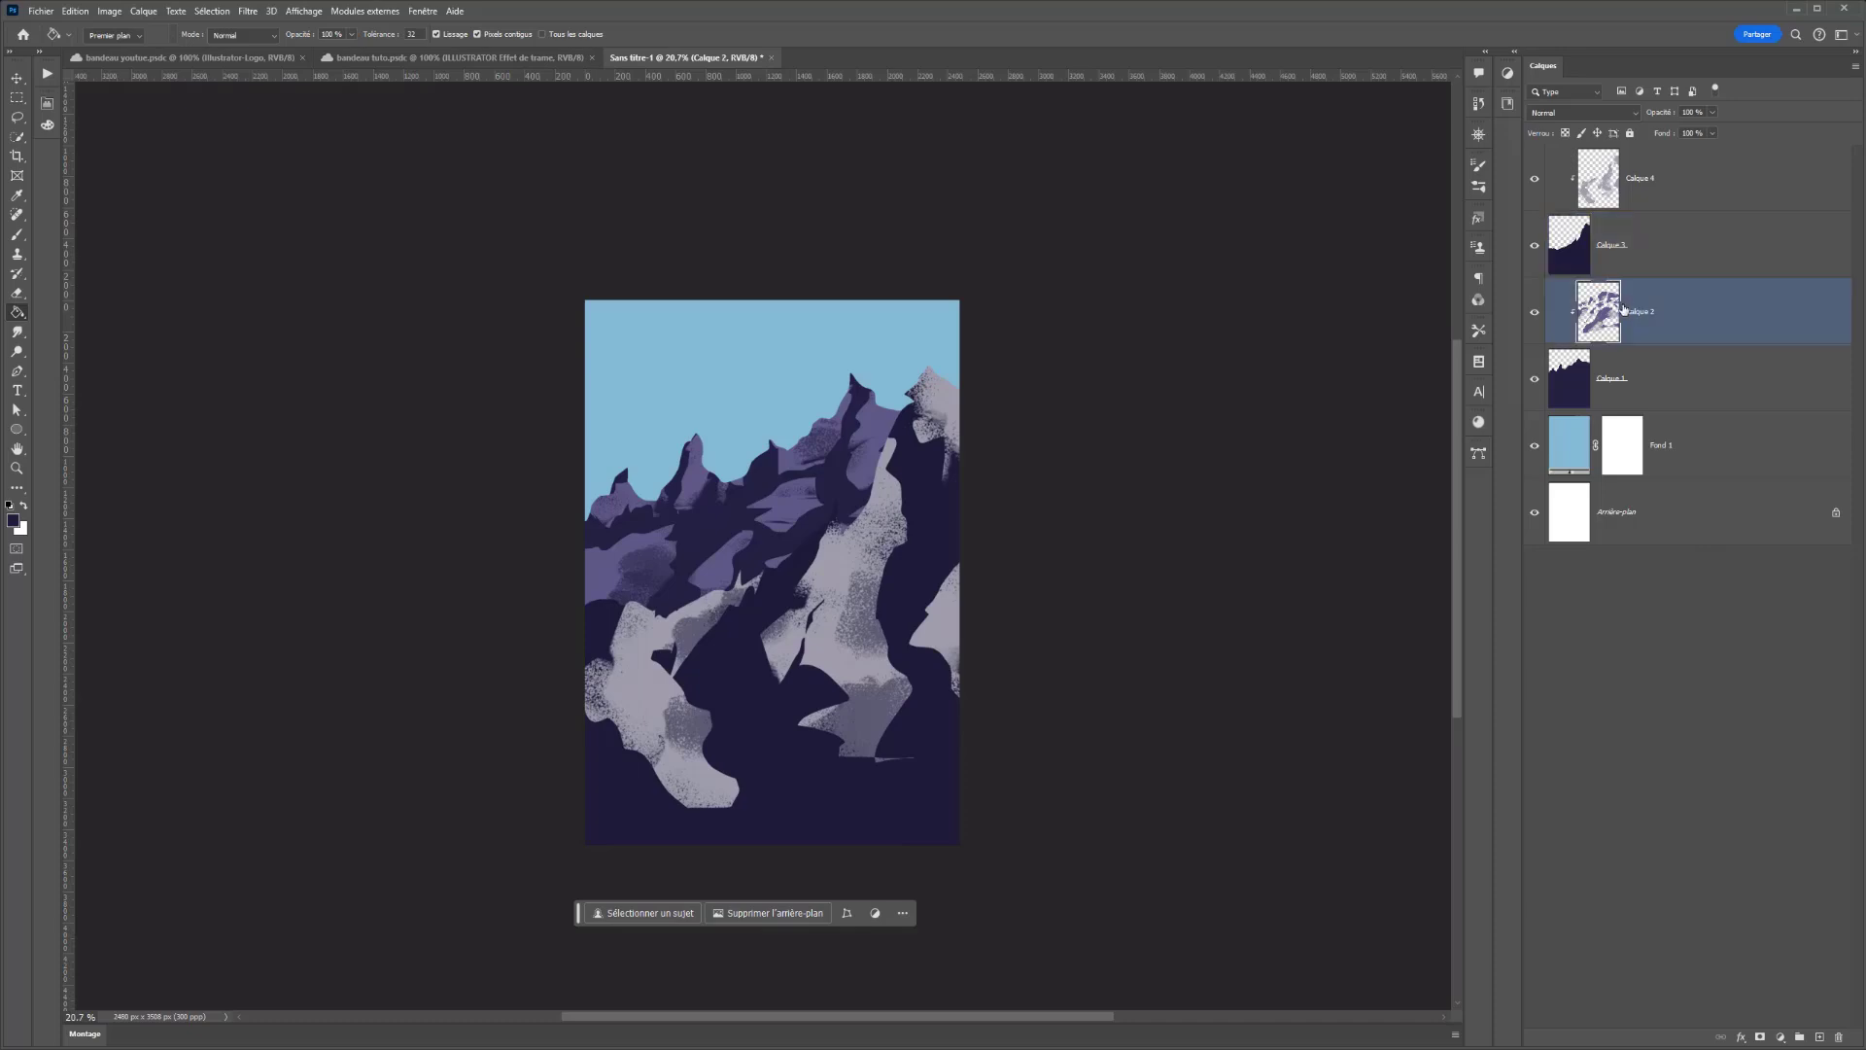
left_click(1620, 195)
left_click(1628, 311)
left_click(1619, 184)
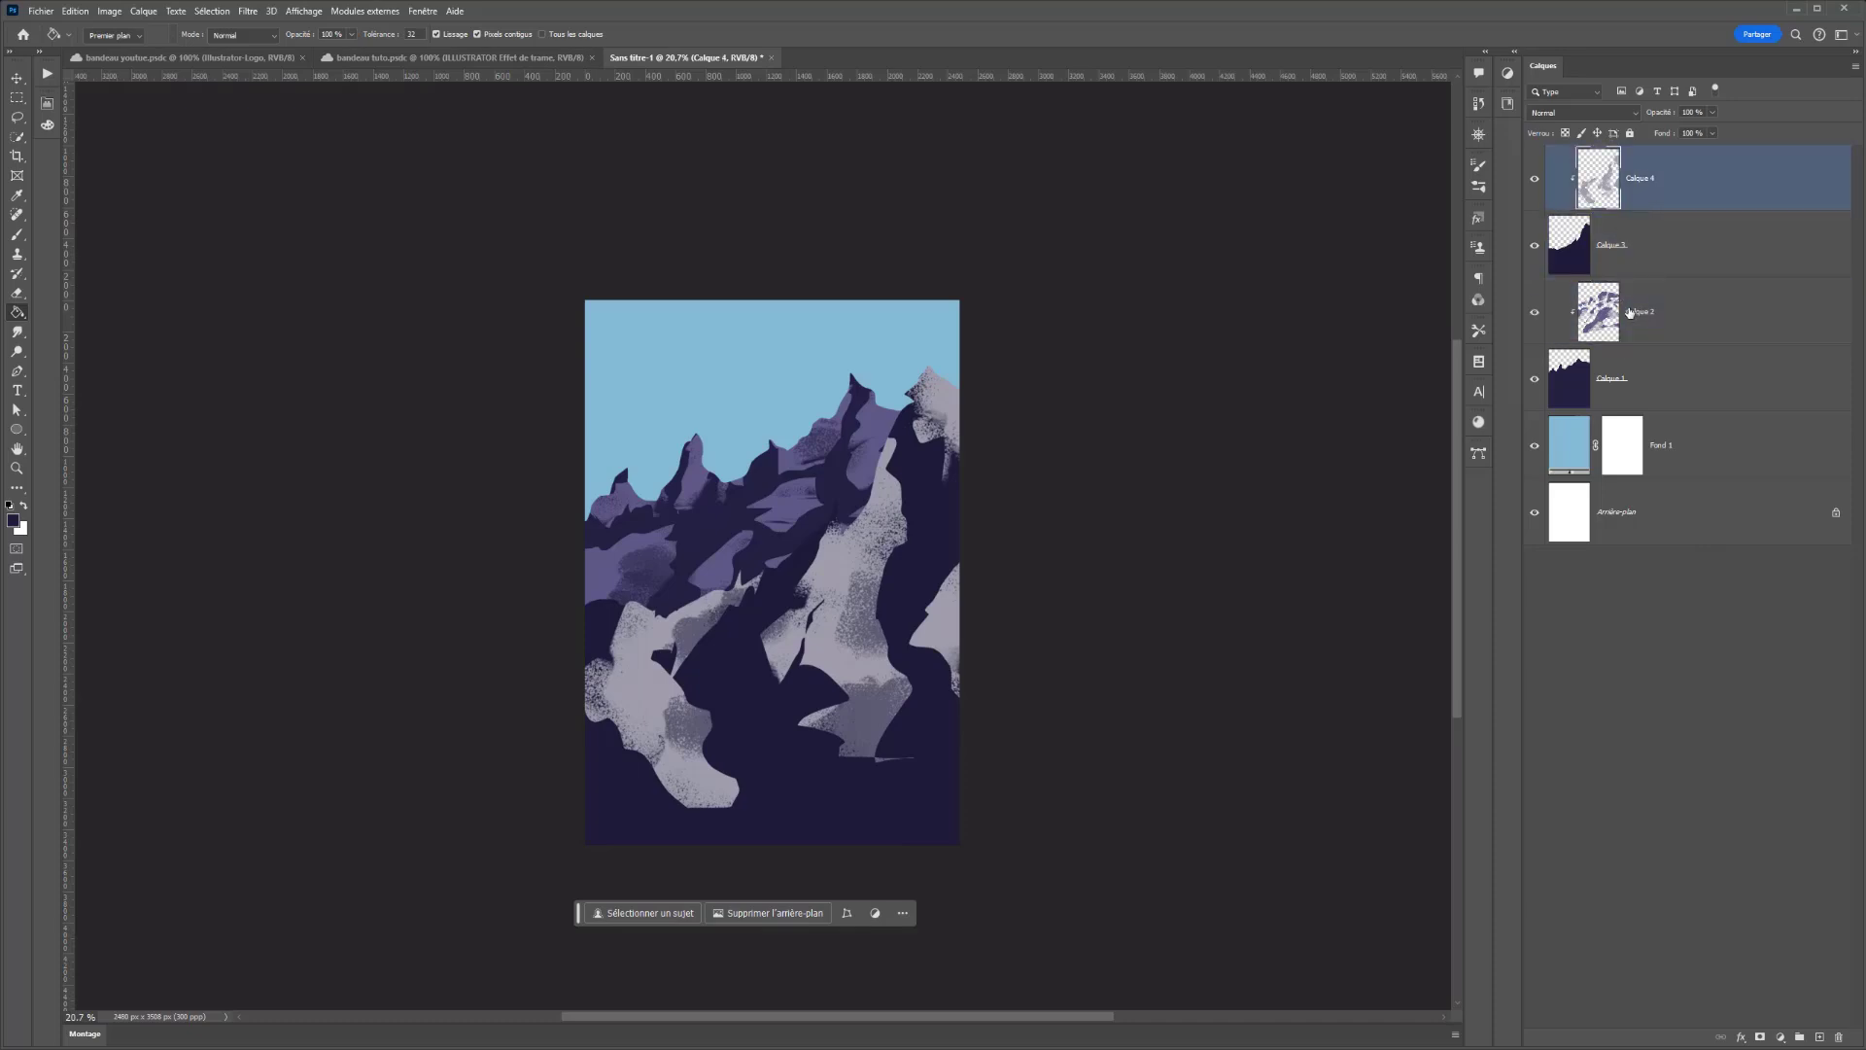
left_click(1627, 311)
left_click(1817, 1037)
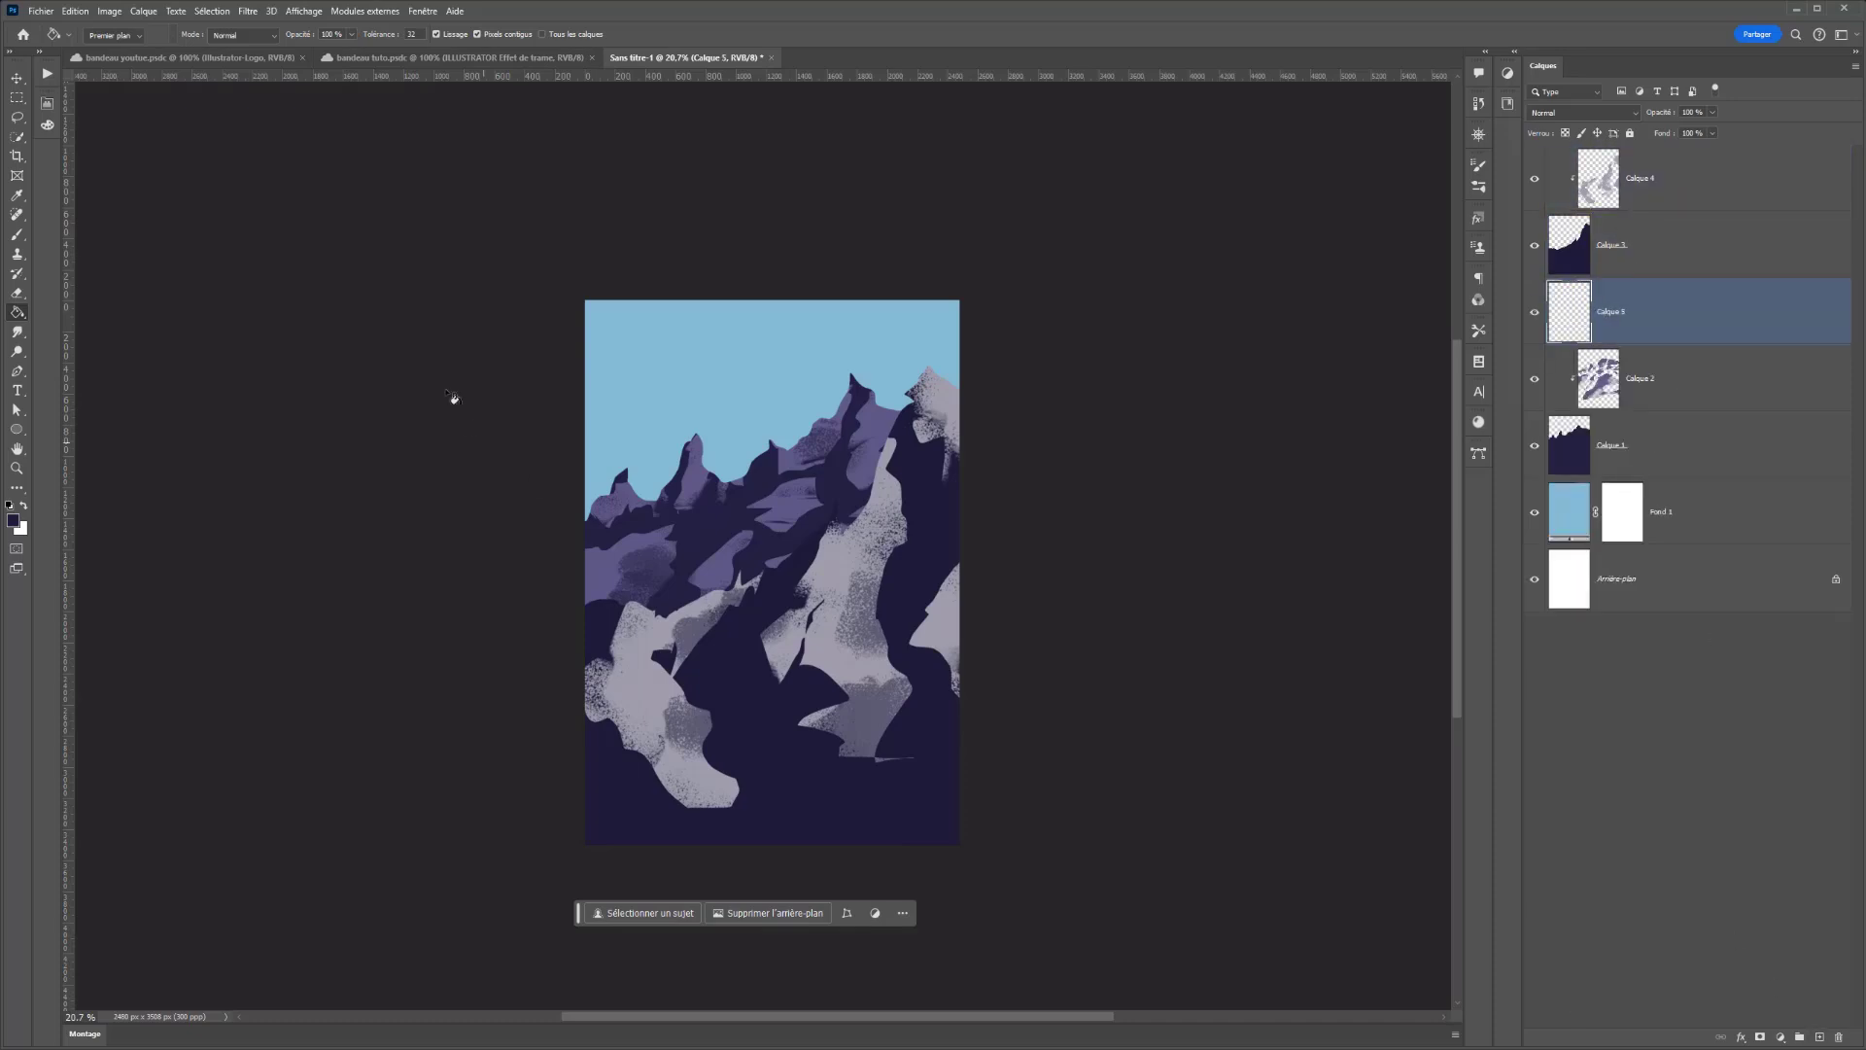
- Drag a vertical light blue #93d1e8 gradient upward over the distant ridges
right_click(20, 317)
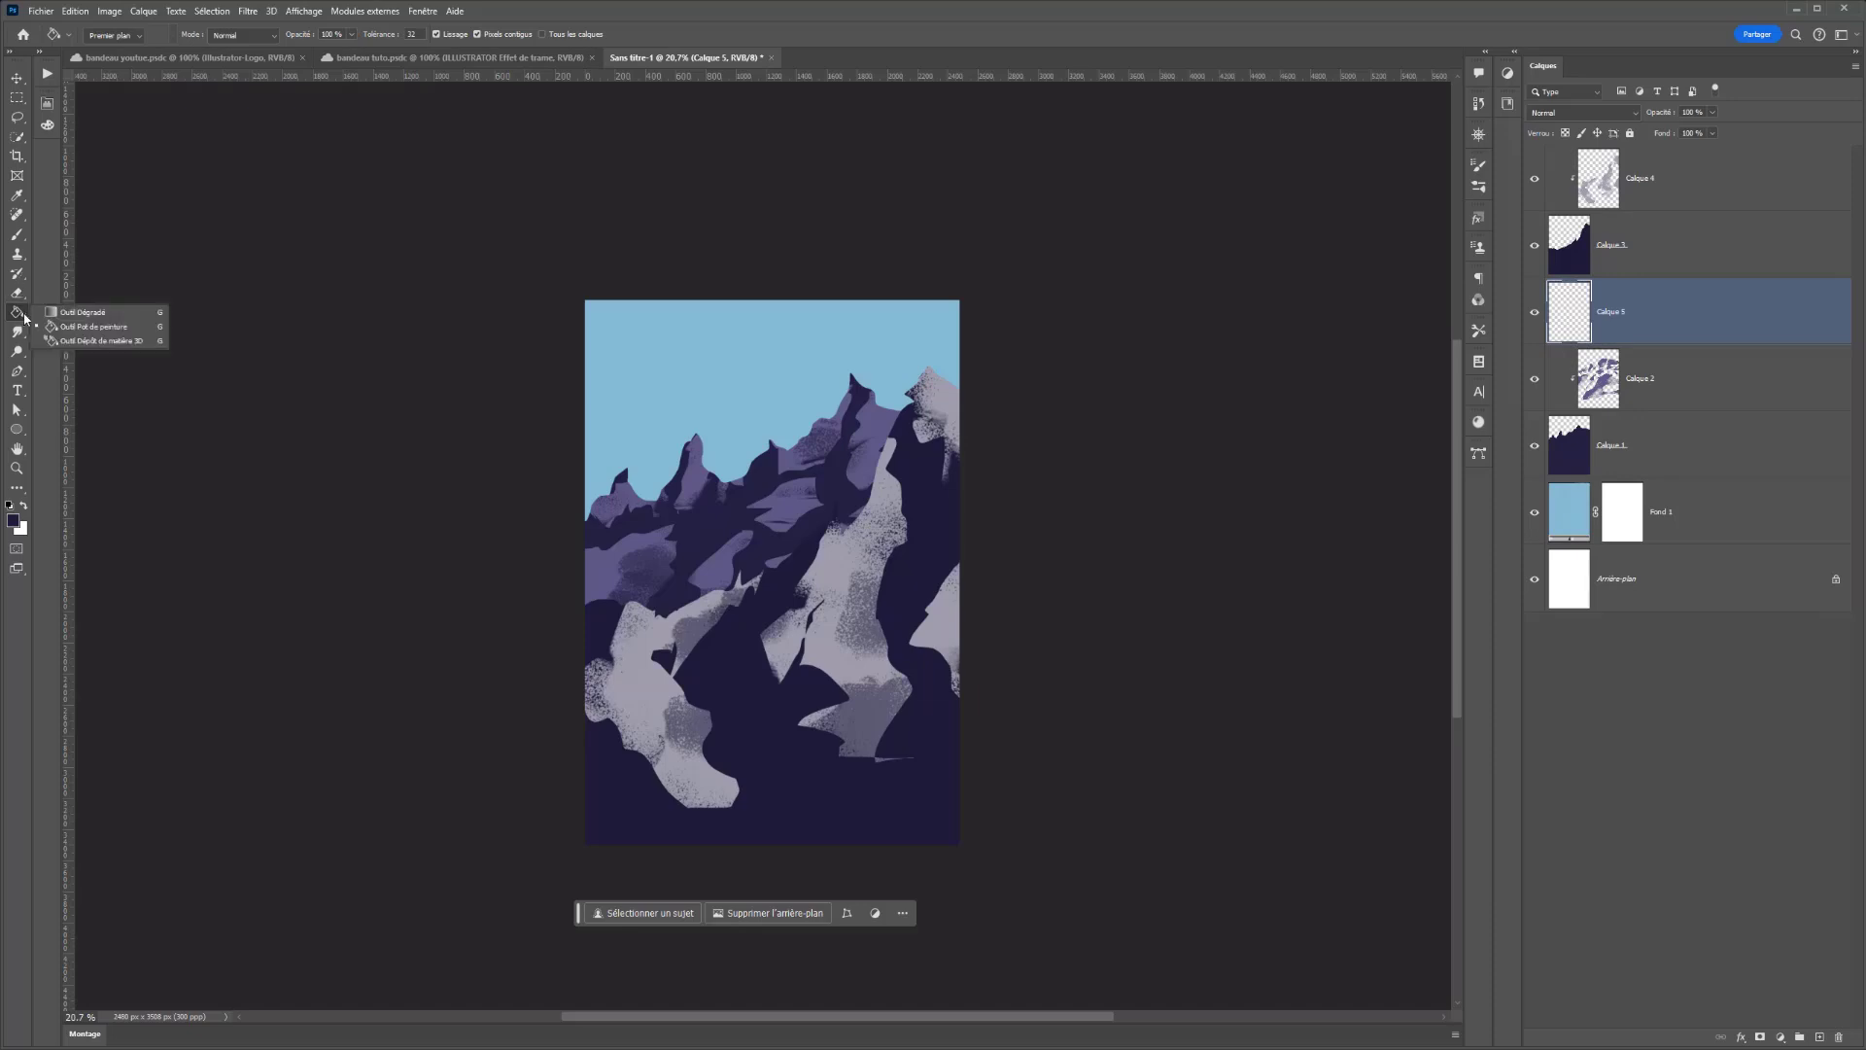
left_click(80, 313)
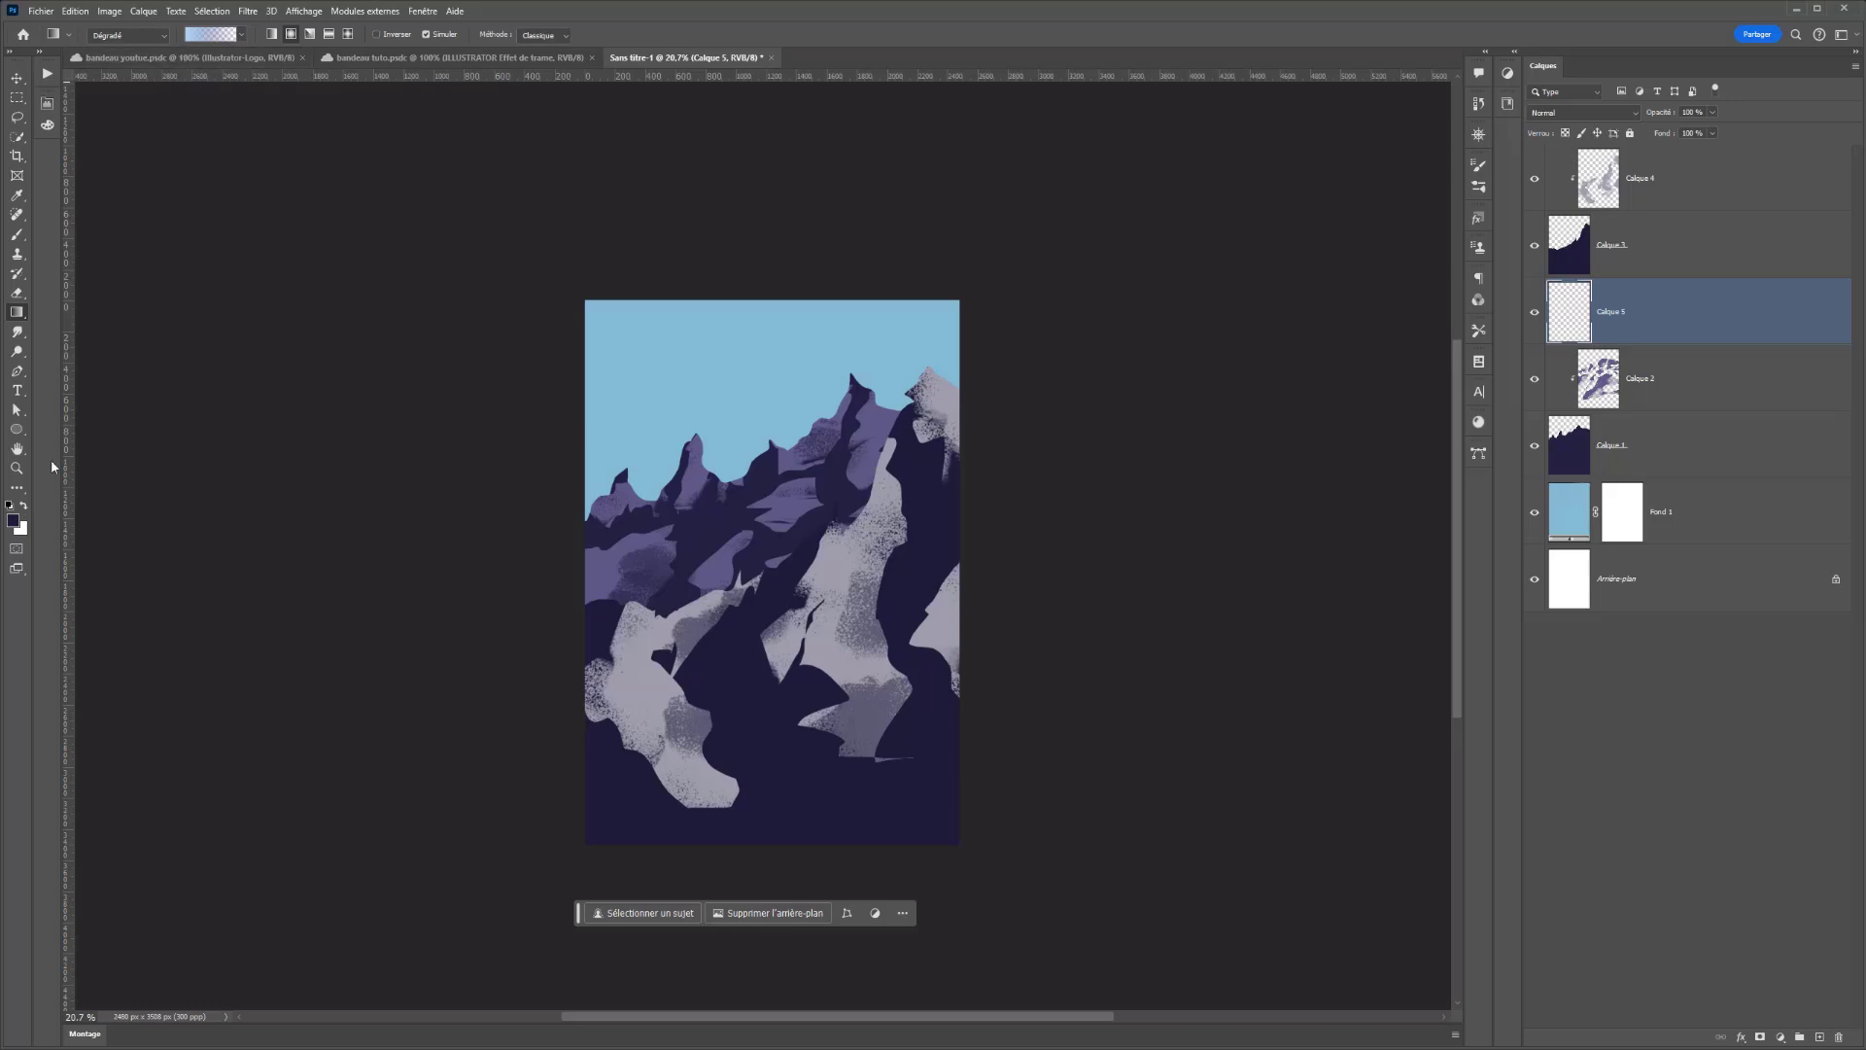
left_click(16, 522)
left_click(715, 369)
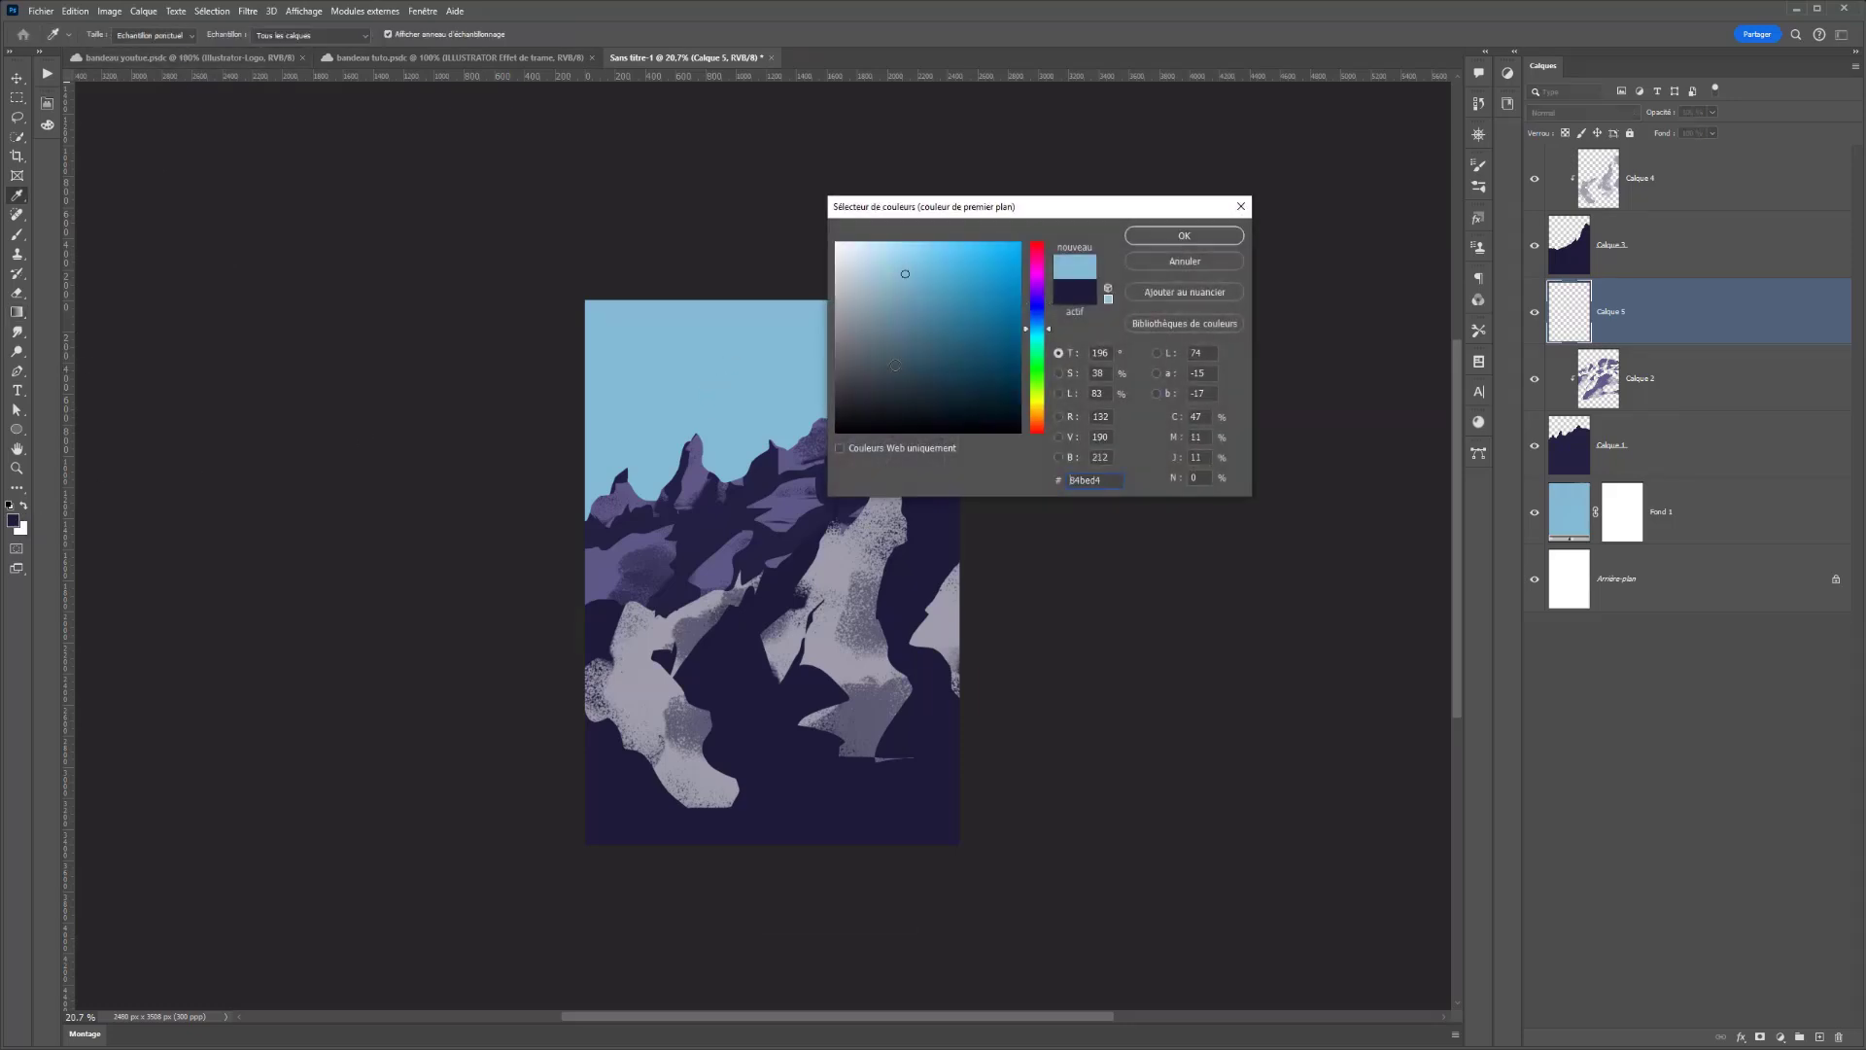
left_click(904, 260)
left_click(1153, 239)
key("g")
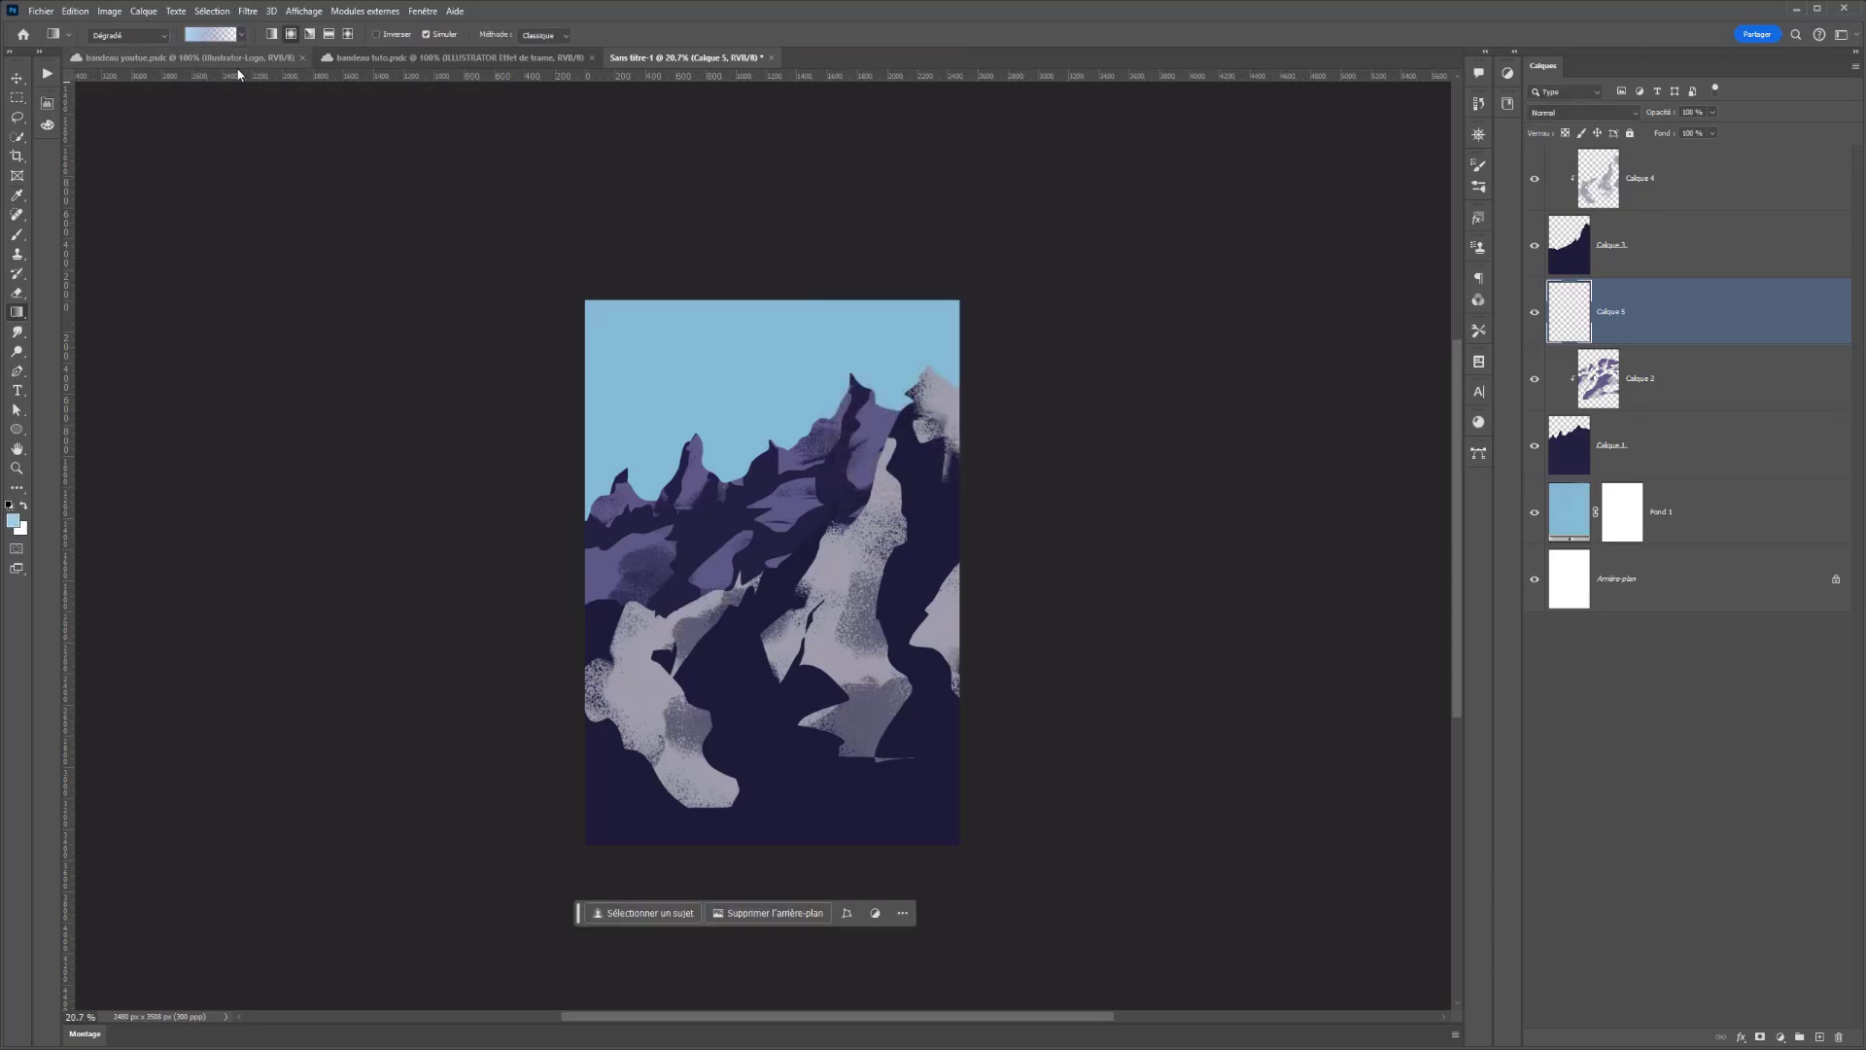
left_click(243, 36)
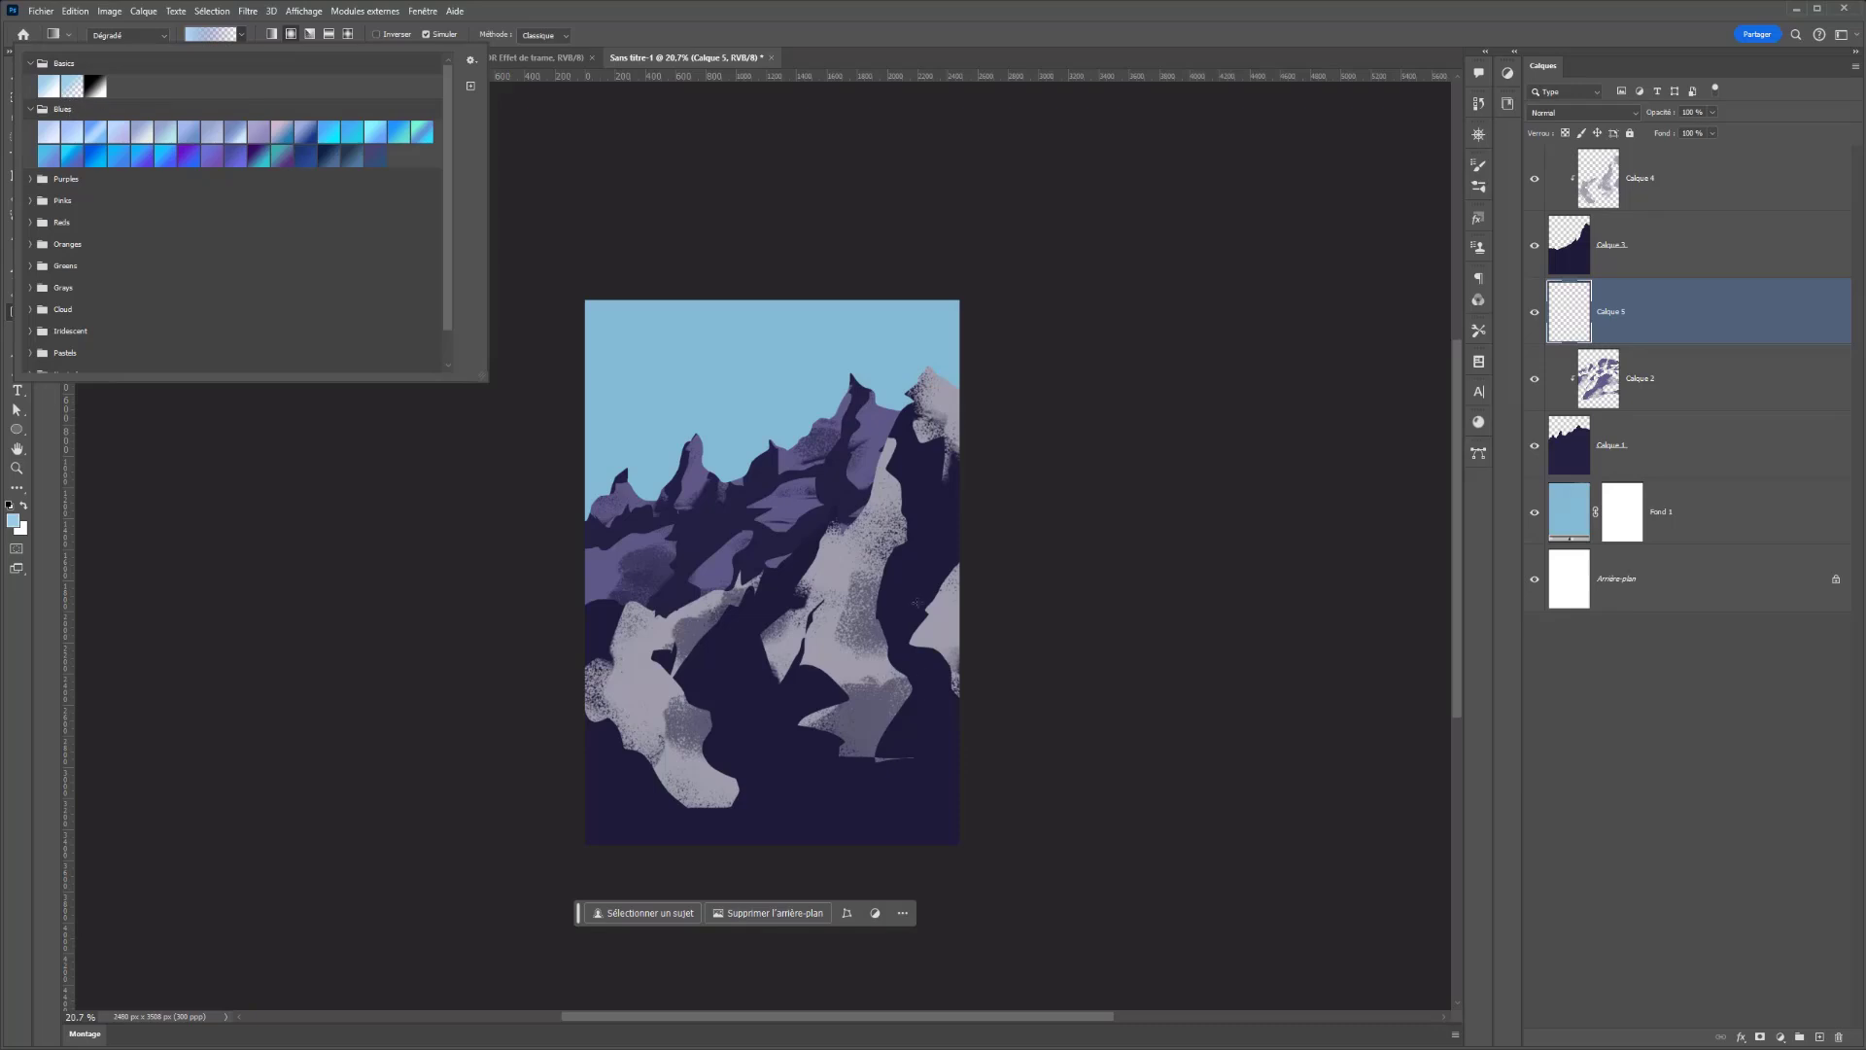
mouse_move(734, 646)
left_mouse_down()
mouse_move(734, 287)
mouse_move(733, 311)
left_mouse_up()
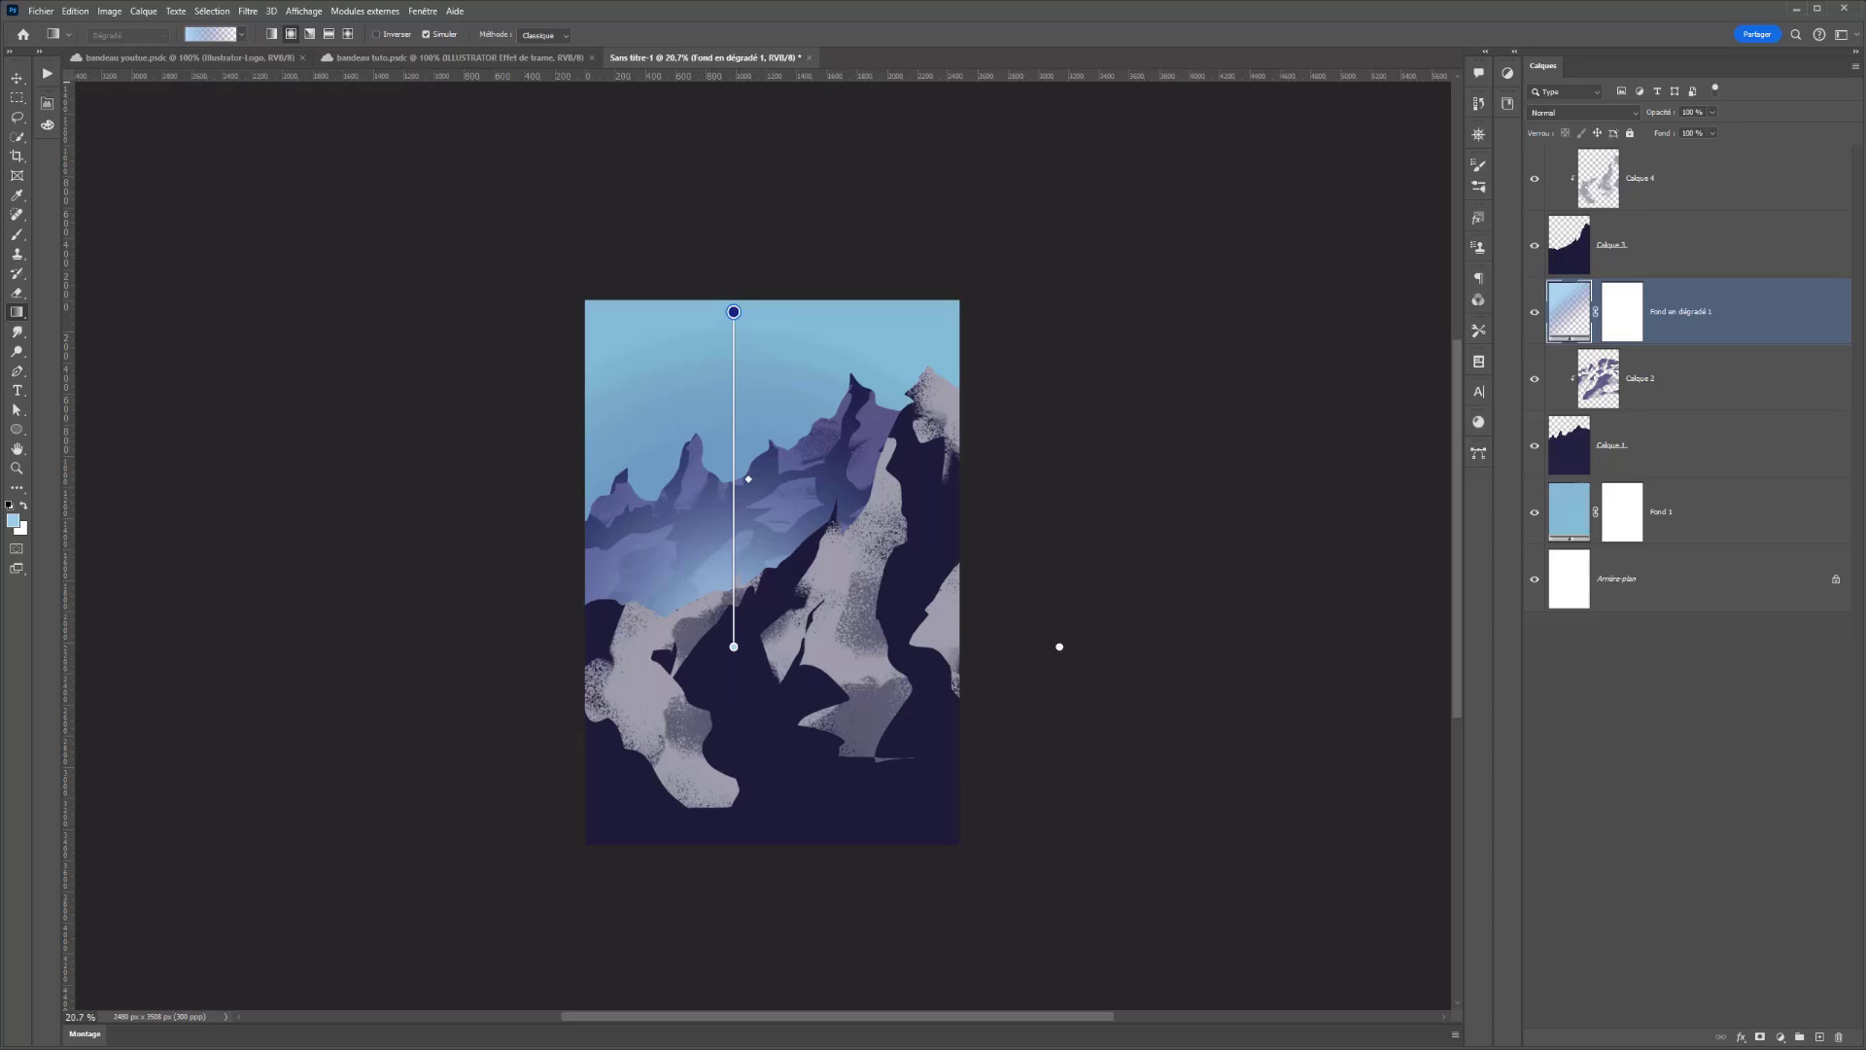
left_click(1684, 522)
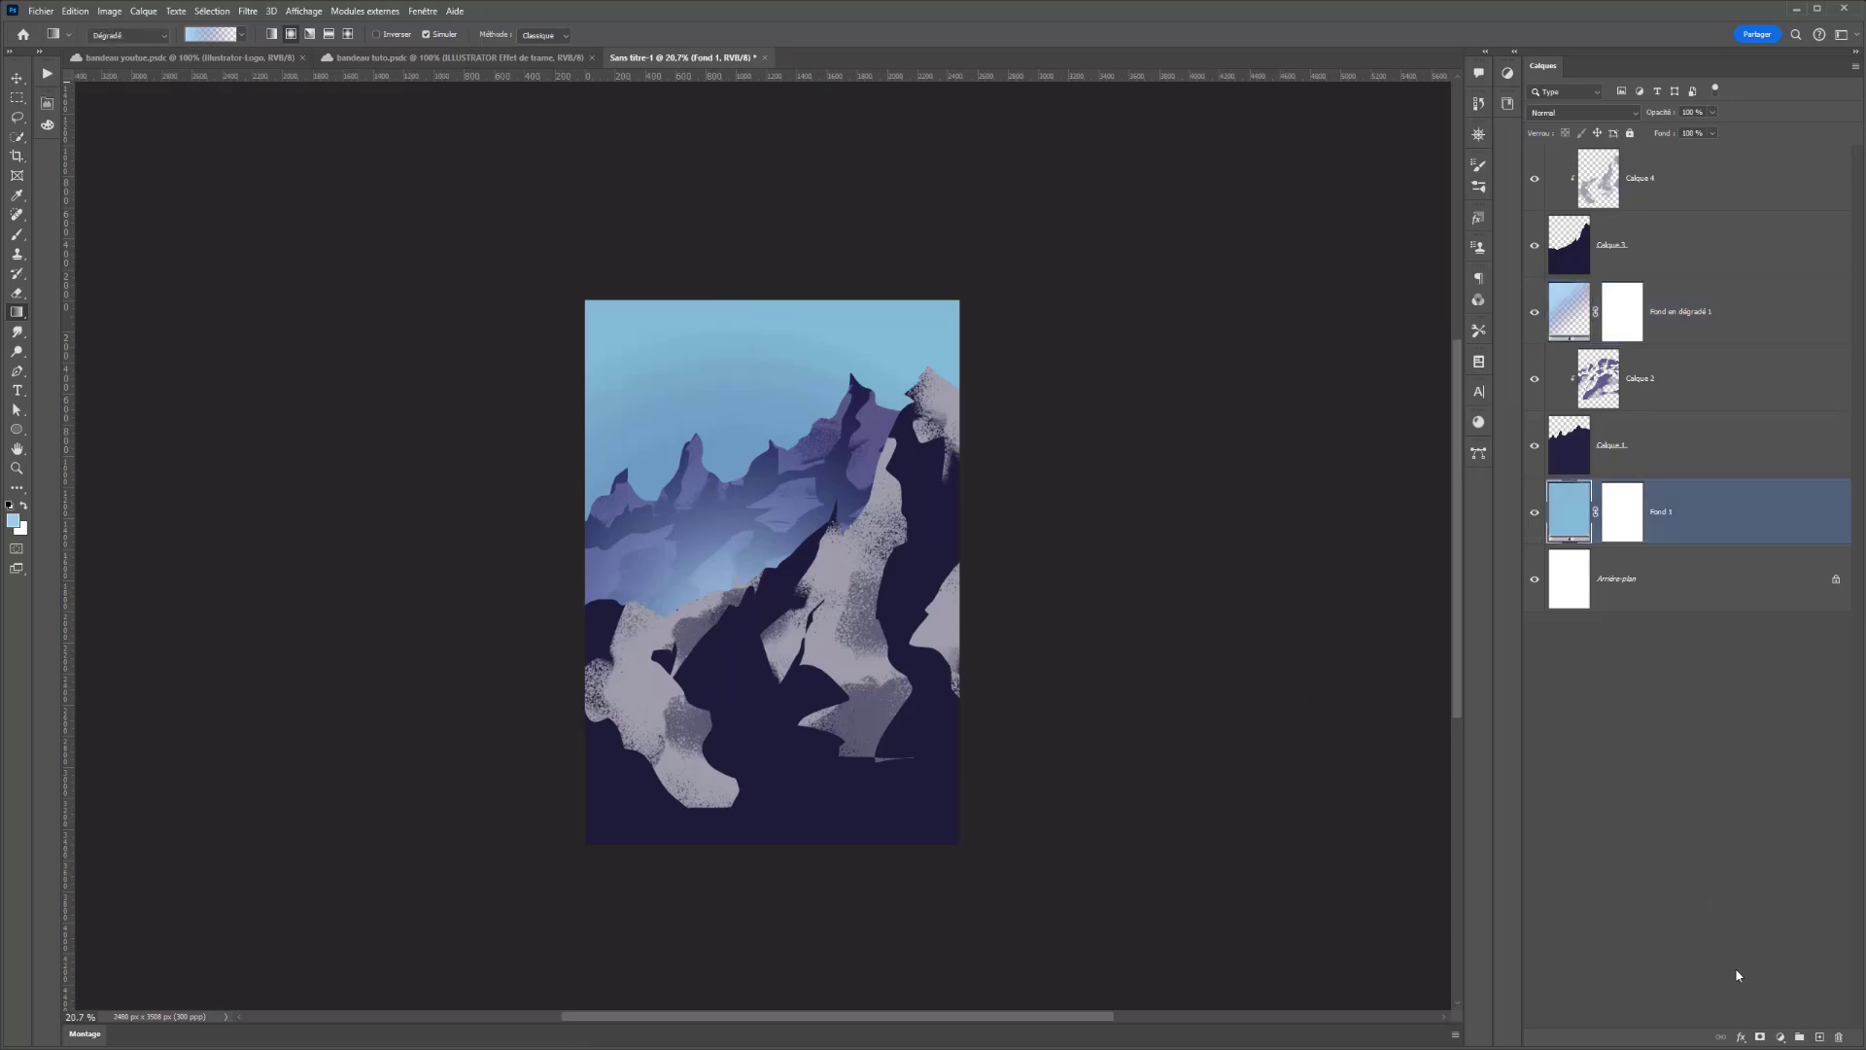
- On a new layer above the sky, load cloud brush 491 from Brushs_Spartan2021-cours with default colours
left_click(1817, 1037)
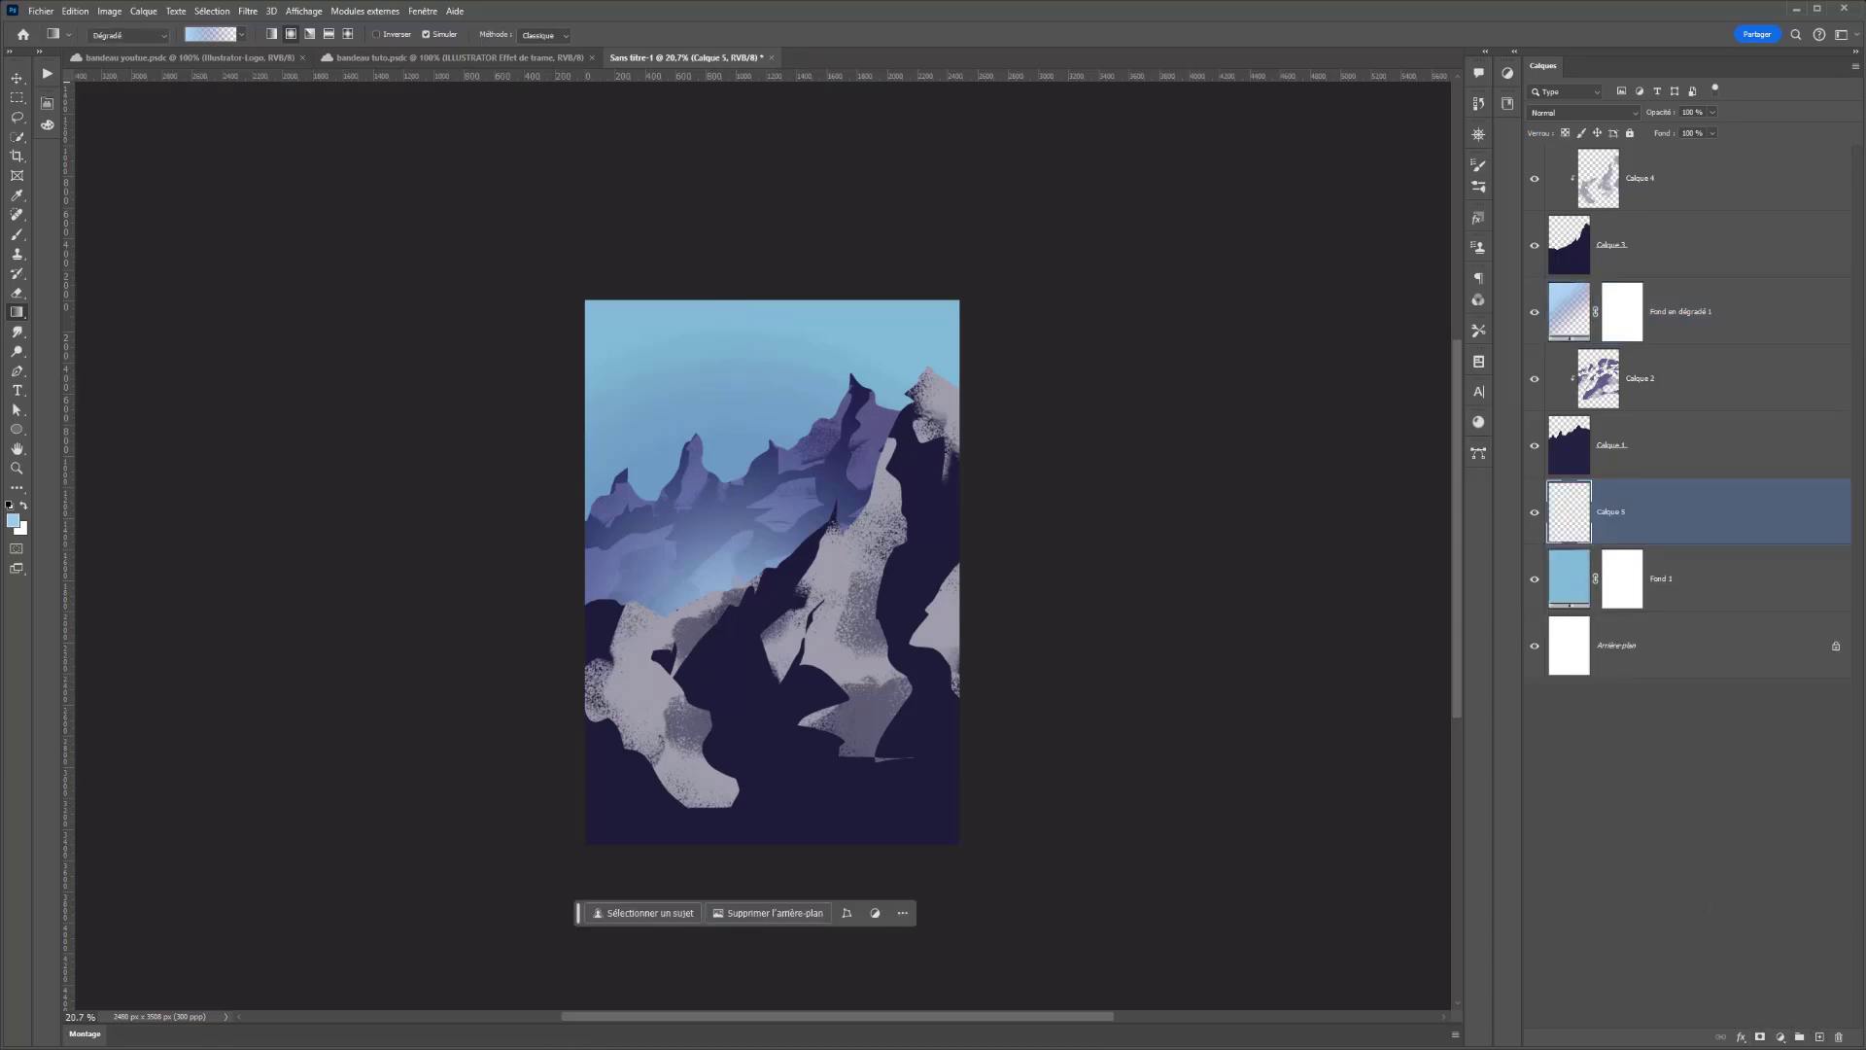
left_click(17, 236)
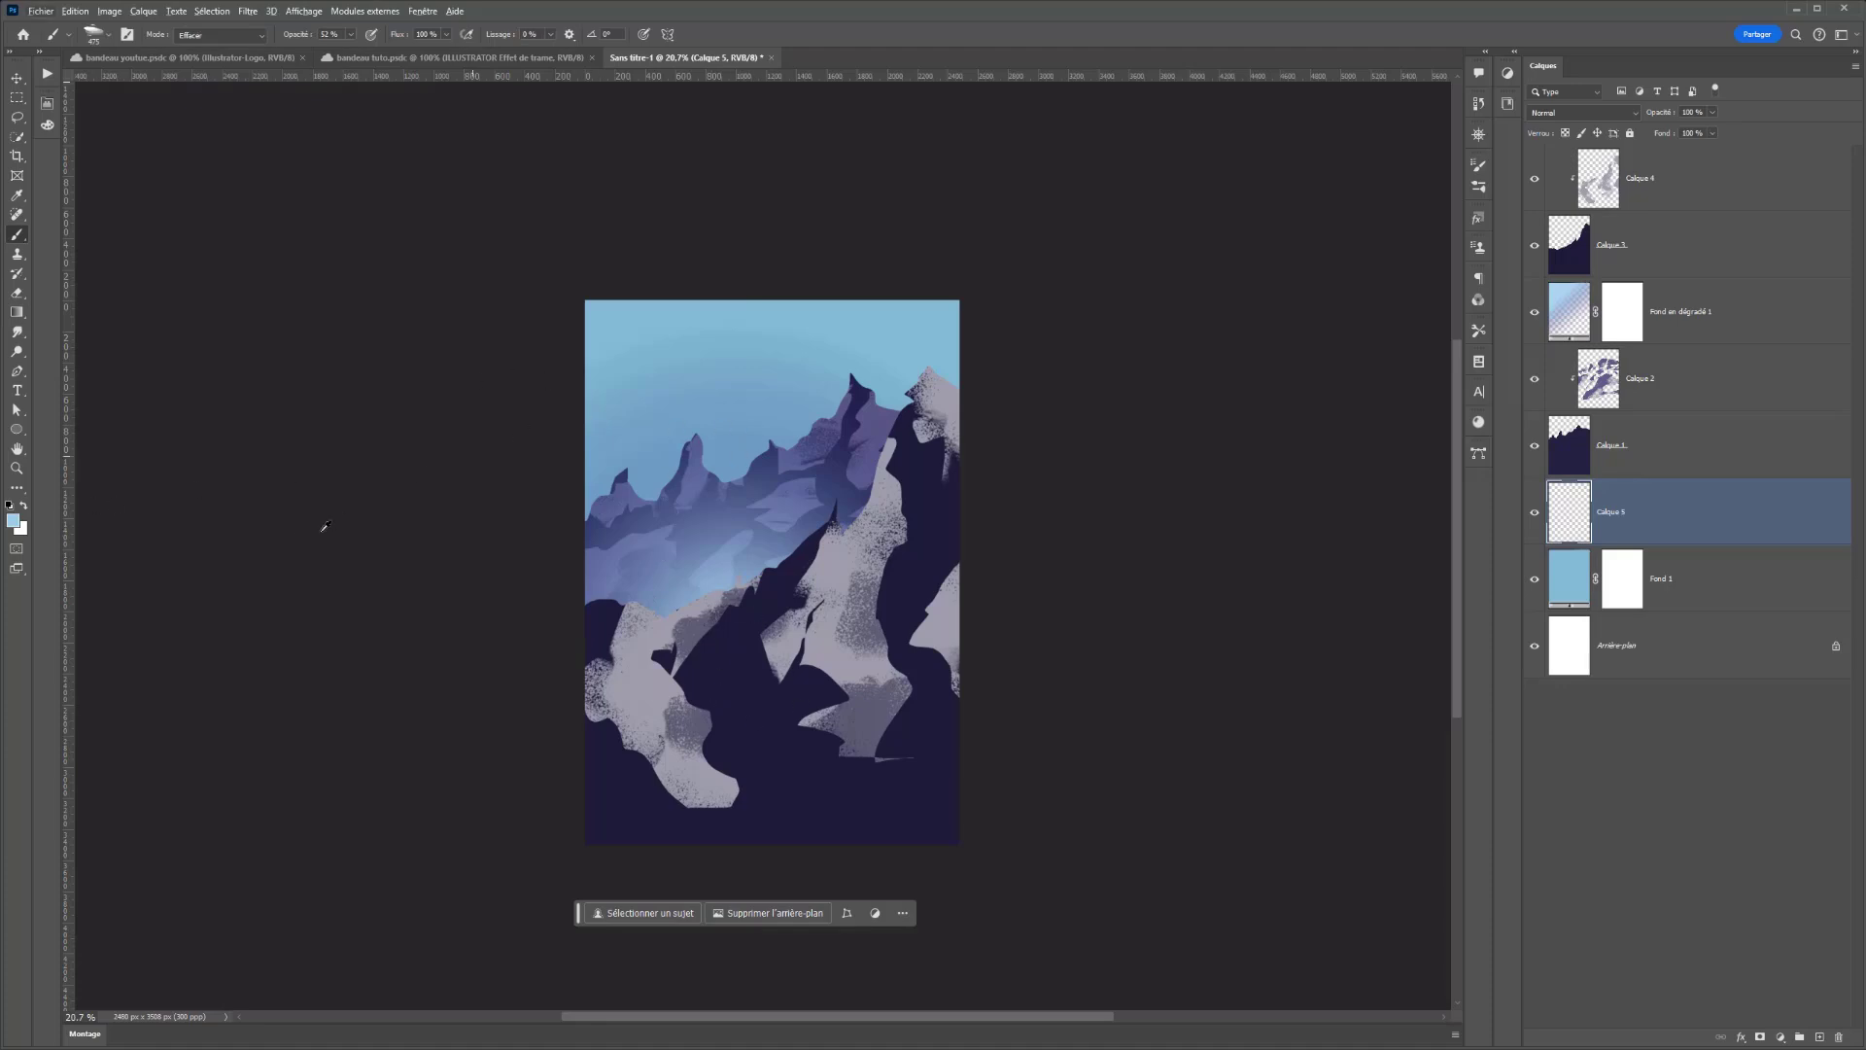
key("d")
right_click(719, 364)
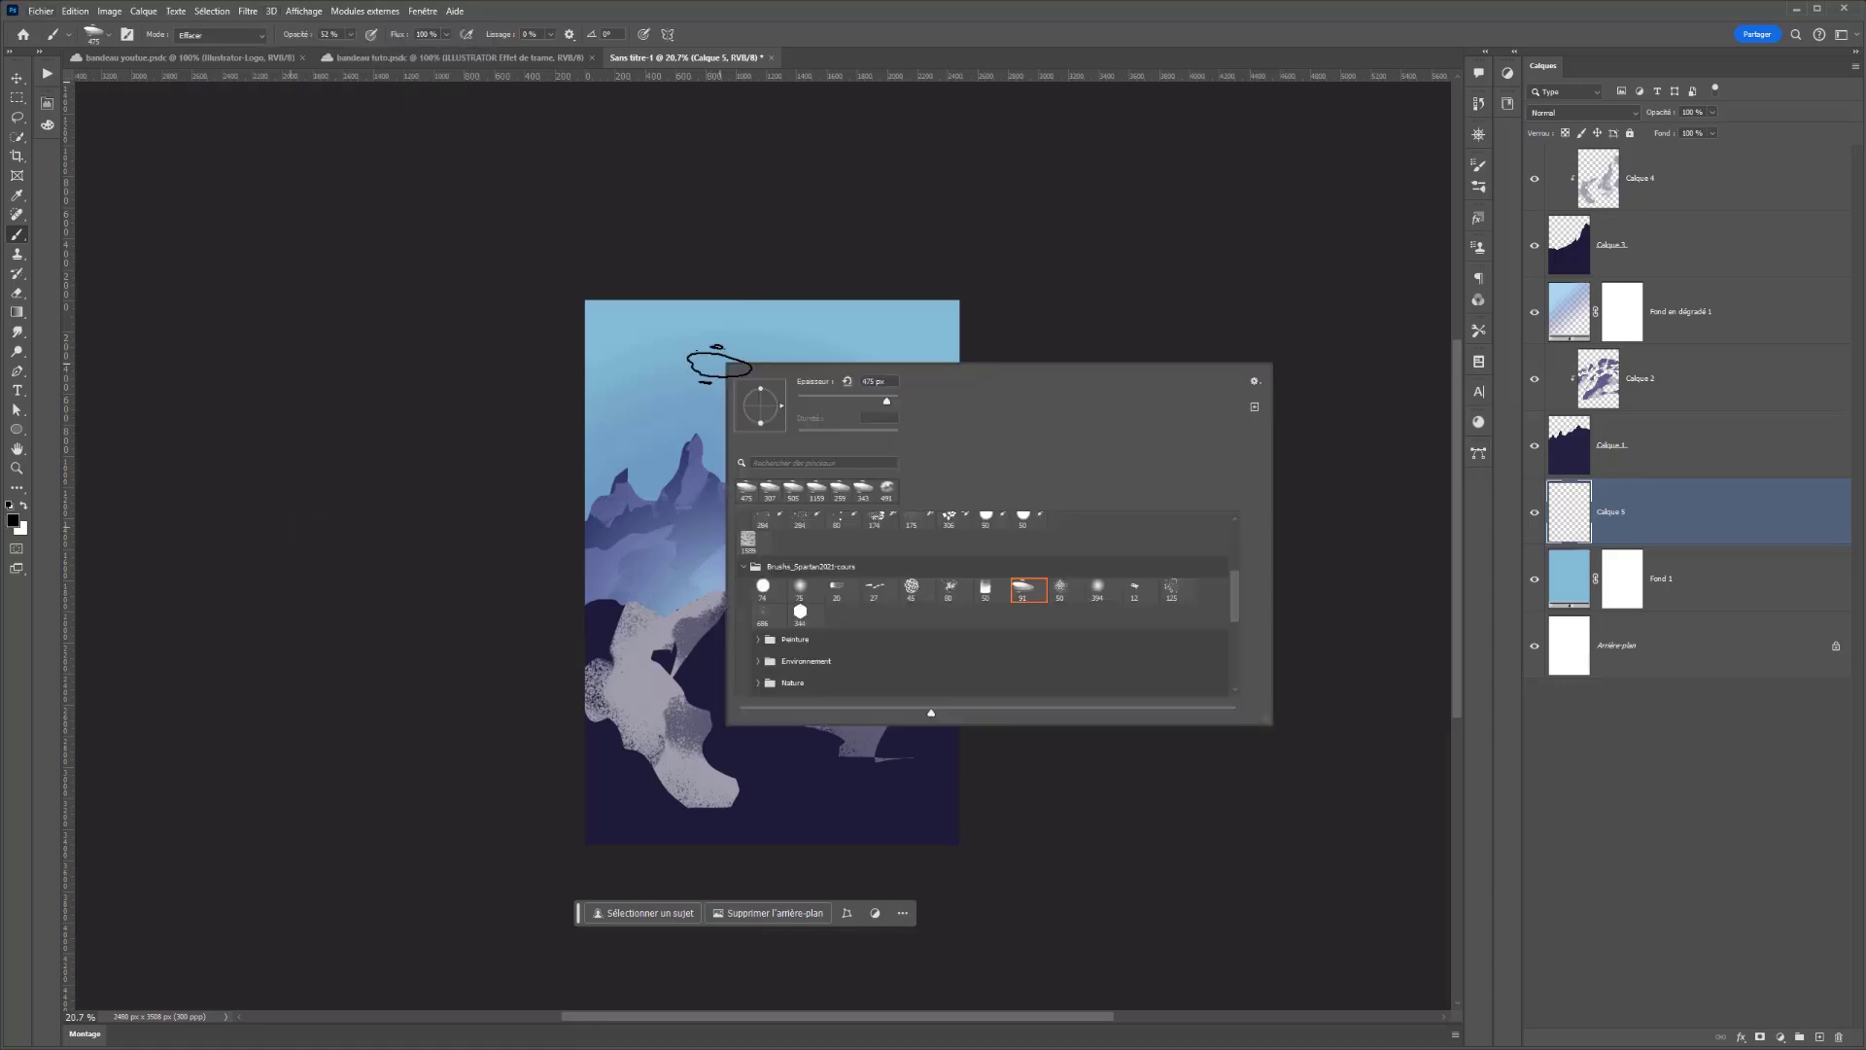
scroll(792, 566, "down", 1)
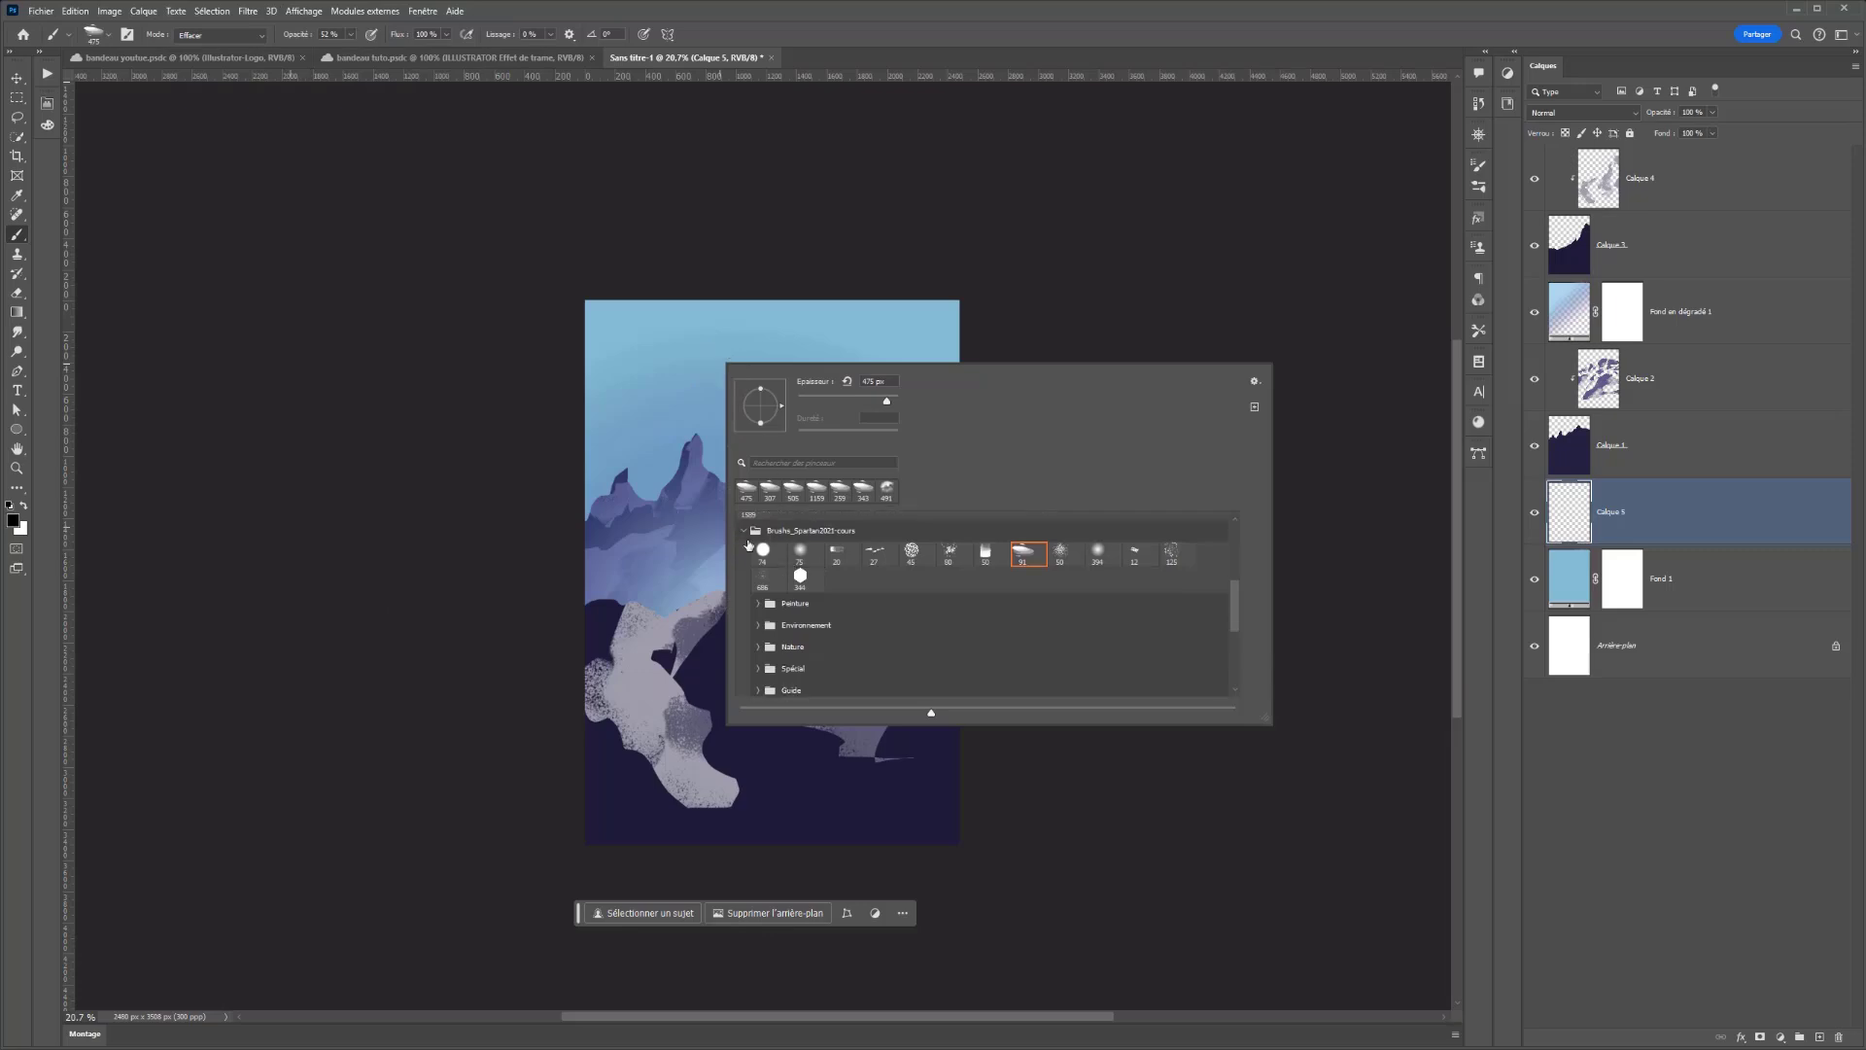
scroll(749, 547, "down", 1)
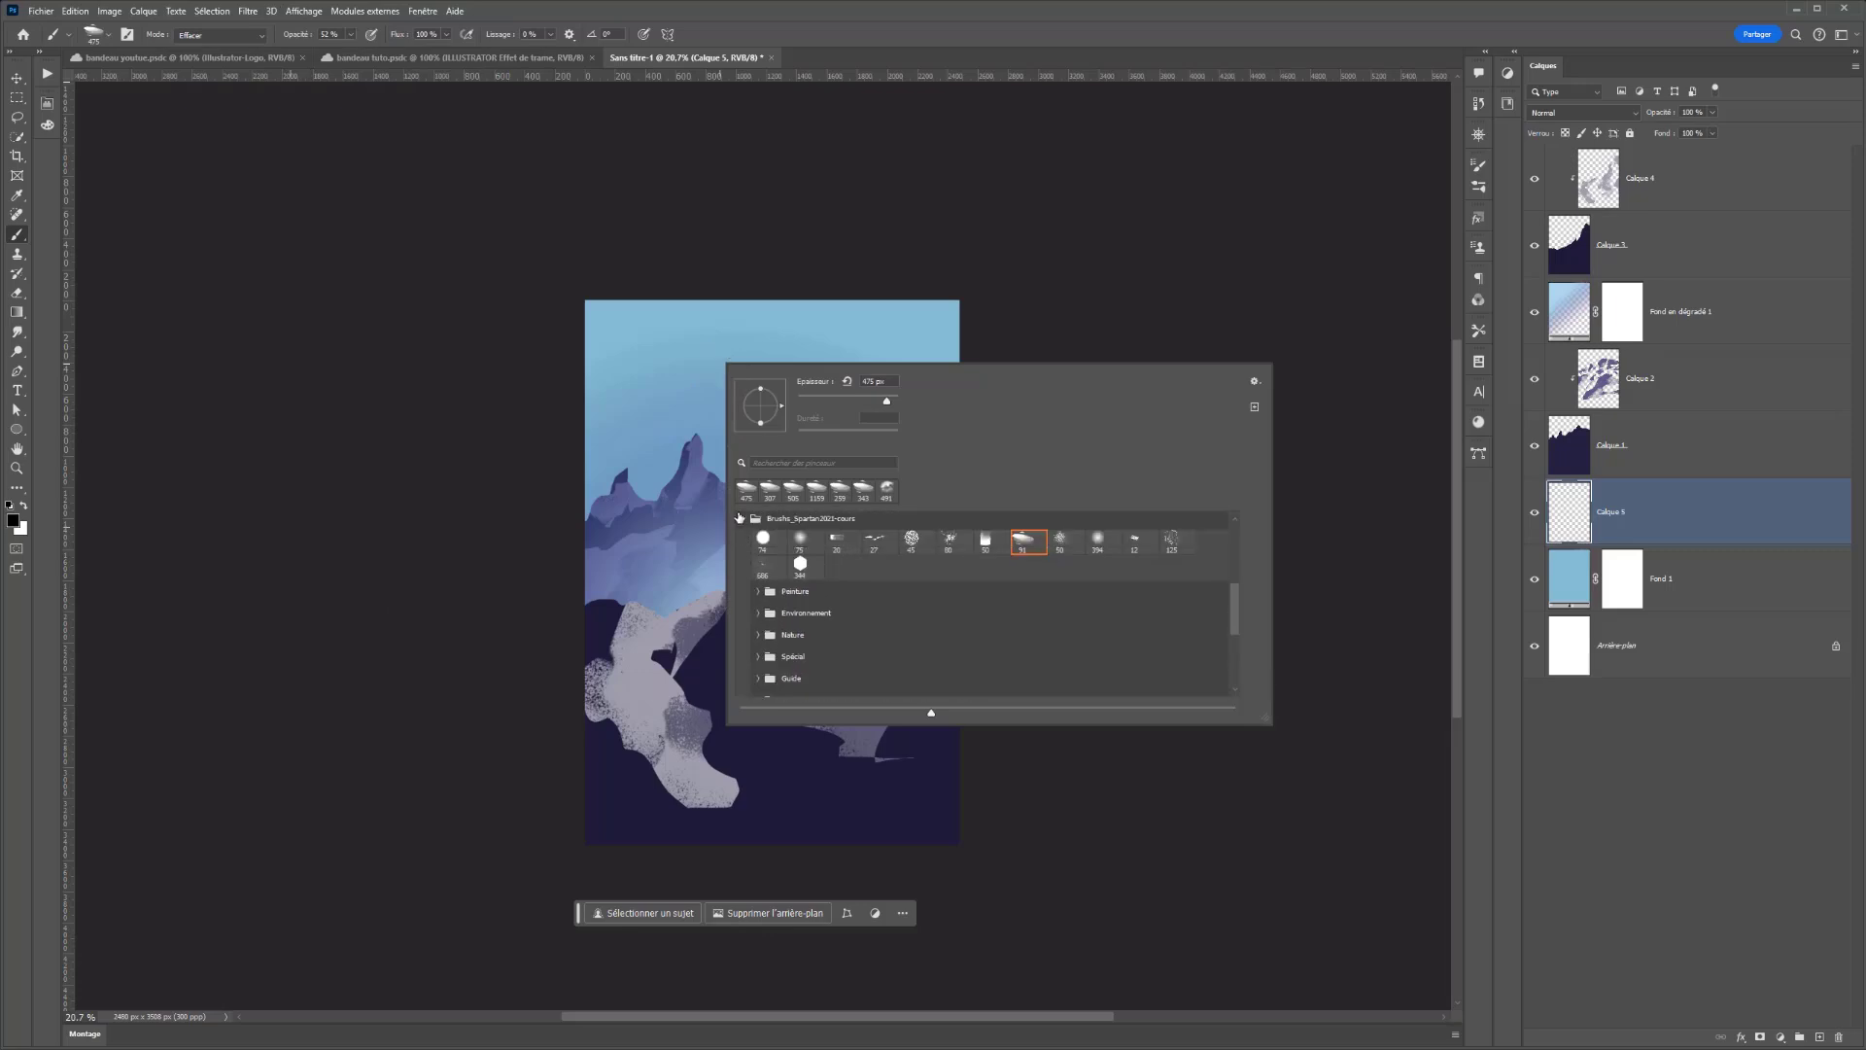
left_click(740, 518)
left_click(745, 663)
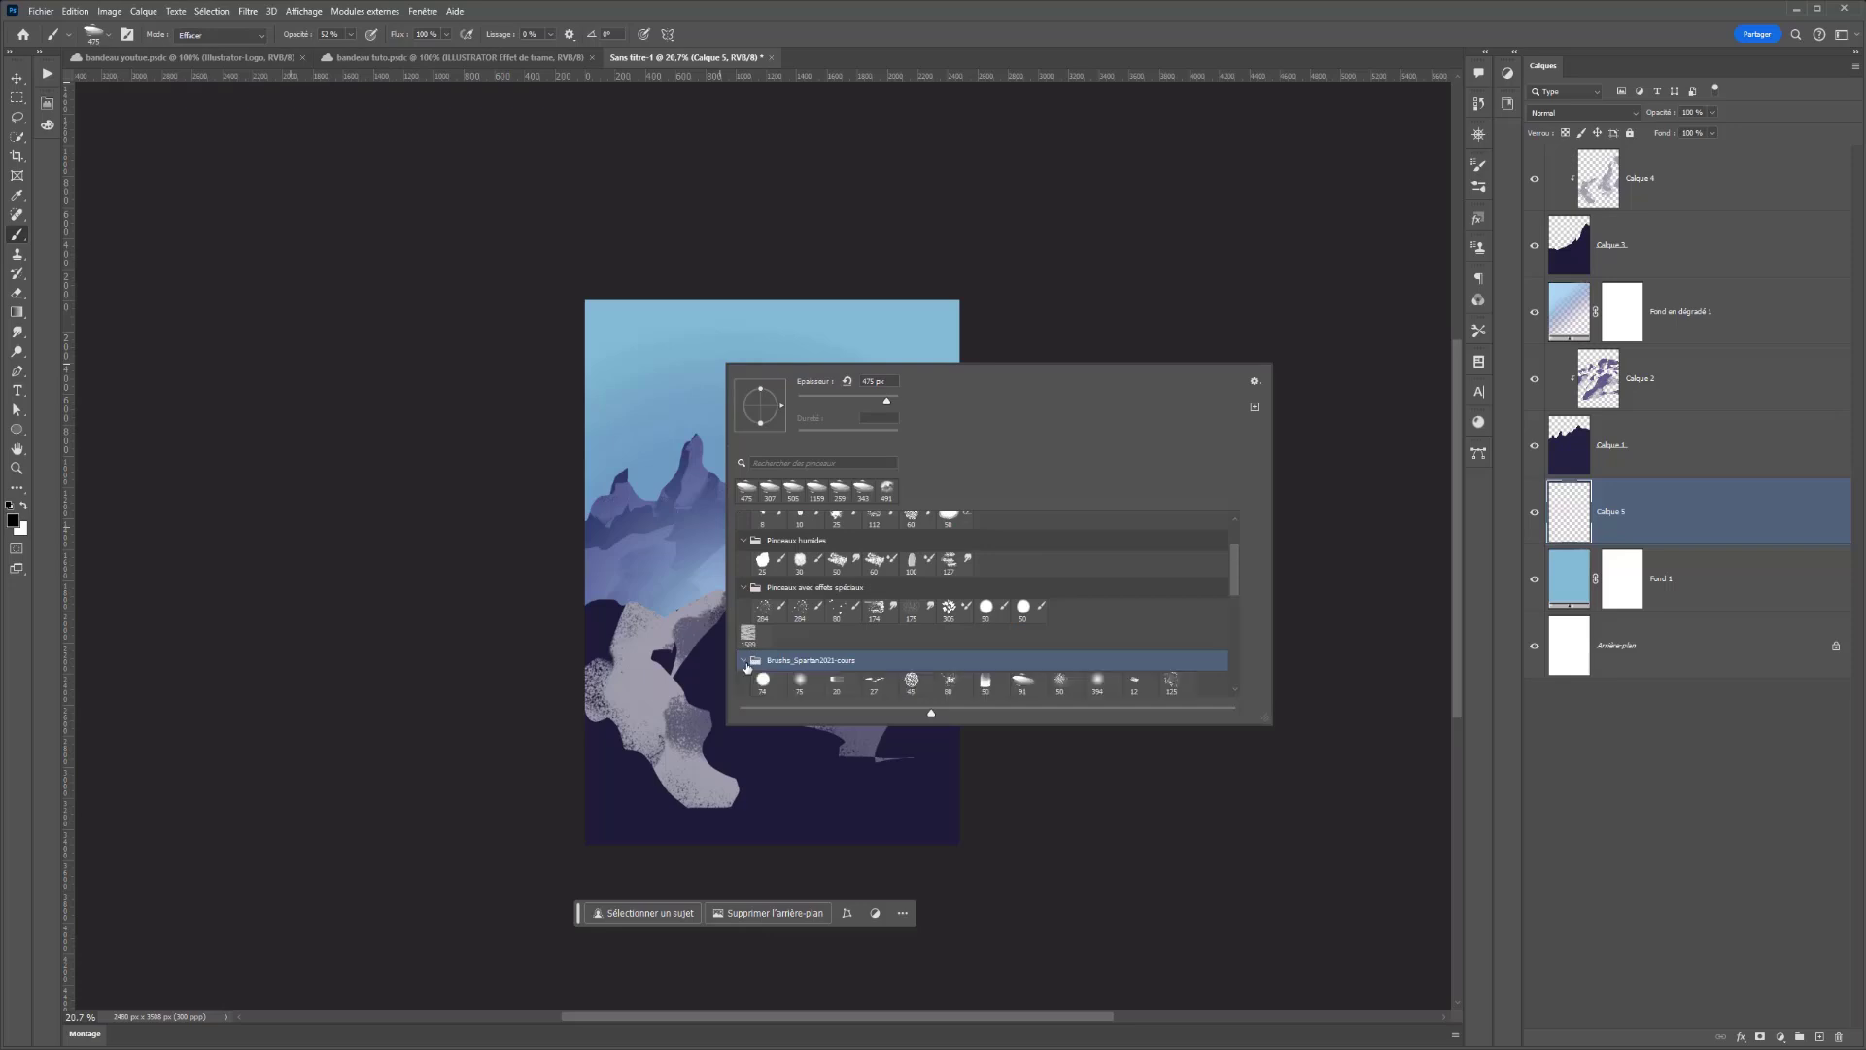
scroll(777, 668, "down", 3)
scroll(817, 667, "down", 2)
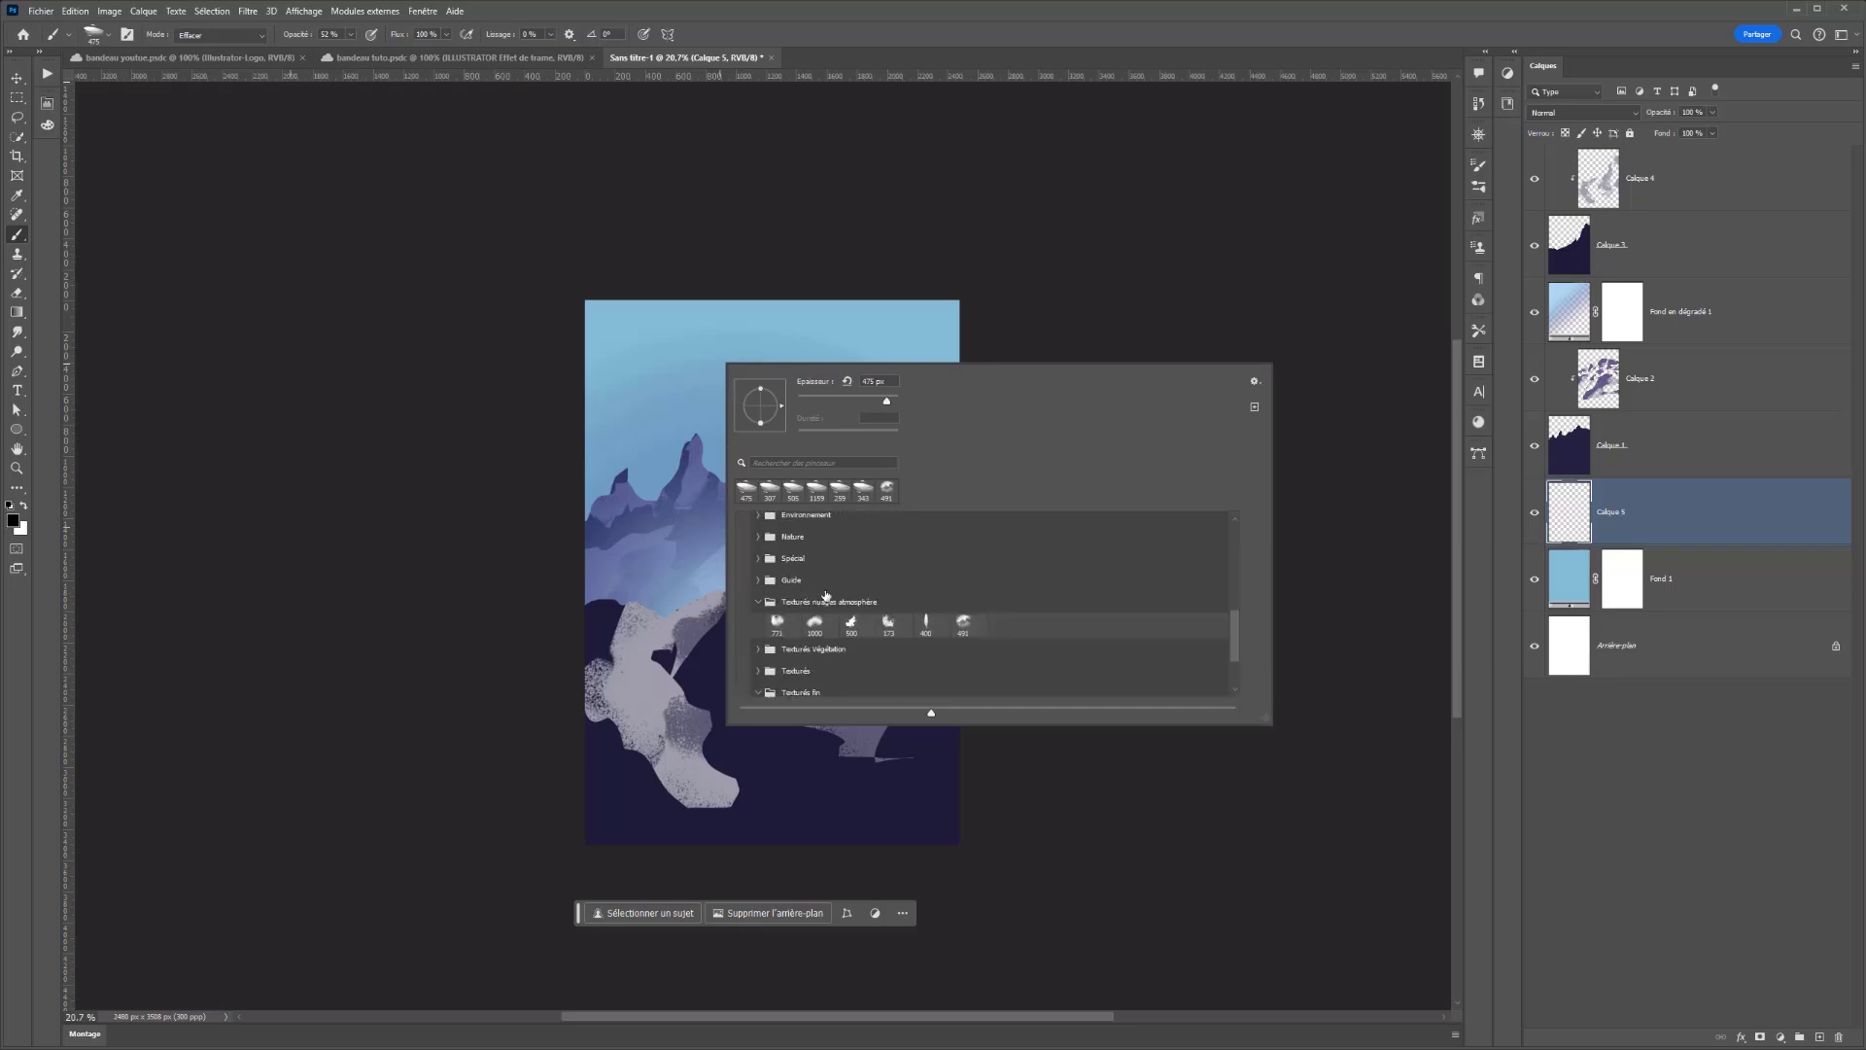
left_click(963, 626)
left_click(603, 486)
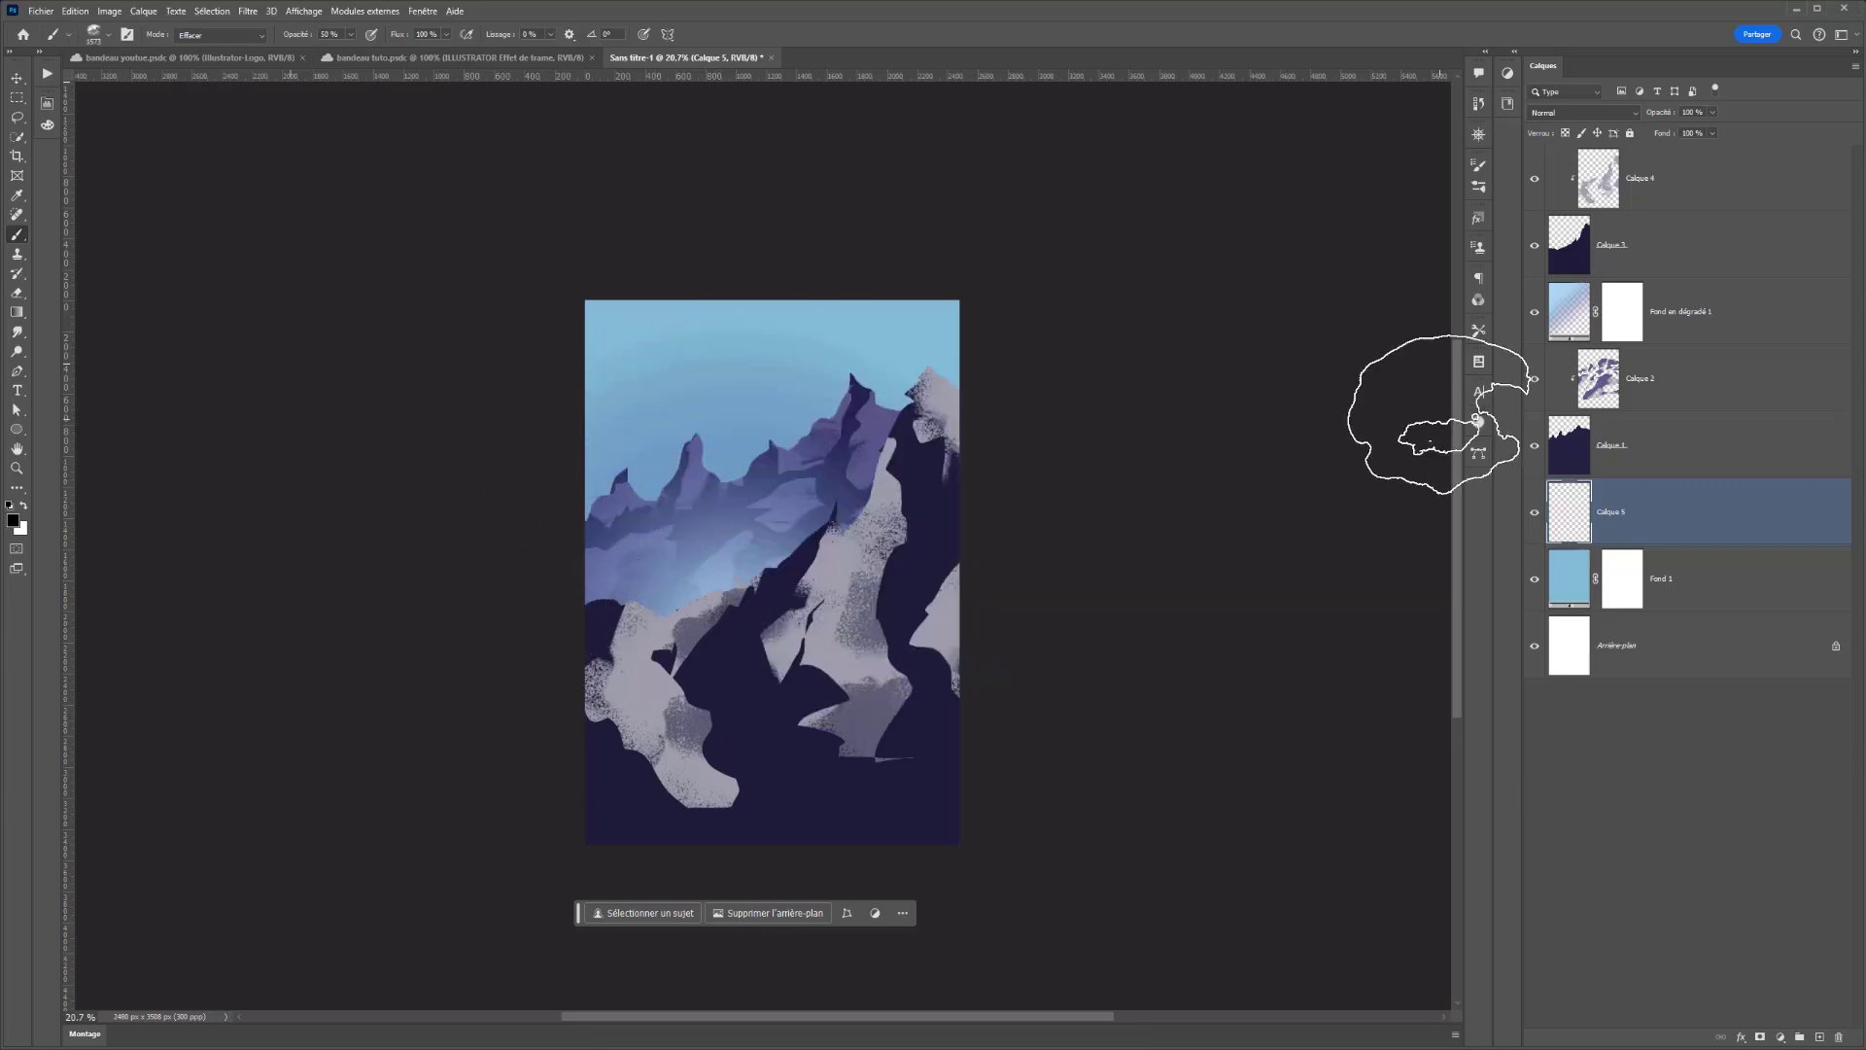
- Paint soft dark clouds across the upper sky, redoing one upper-left stroke
left_click(216, 34)
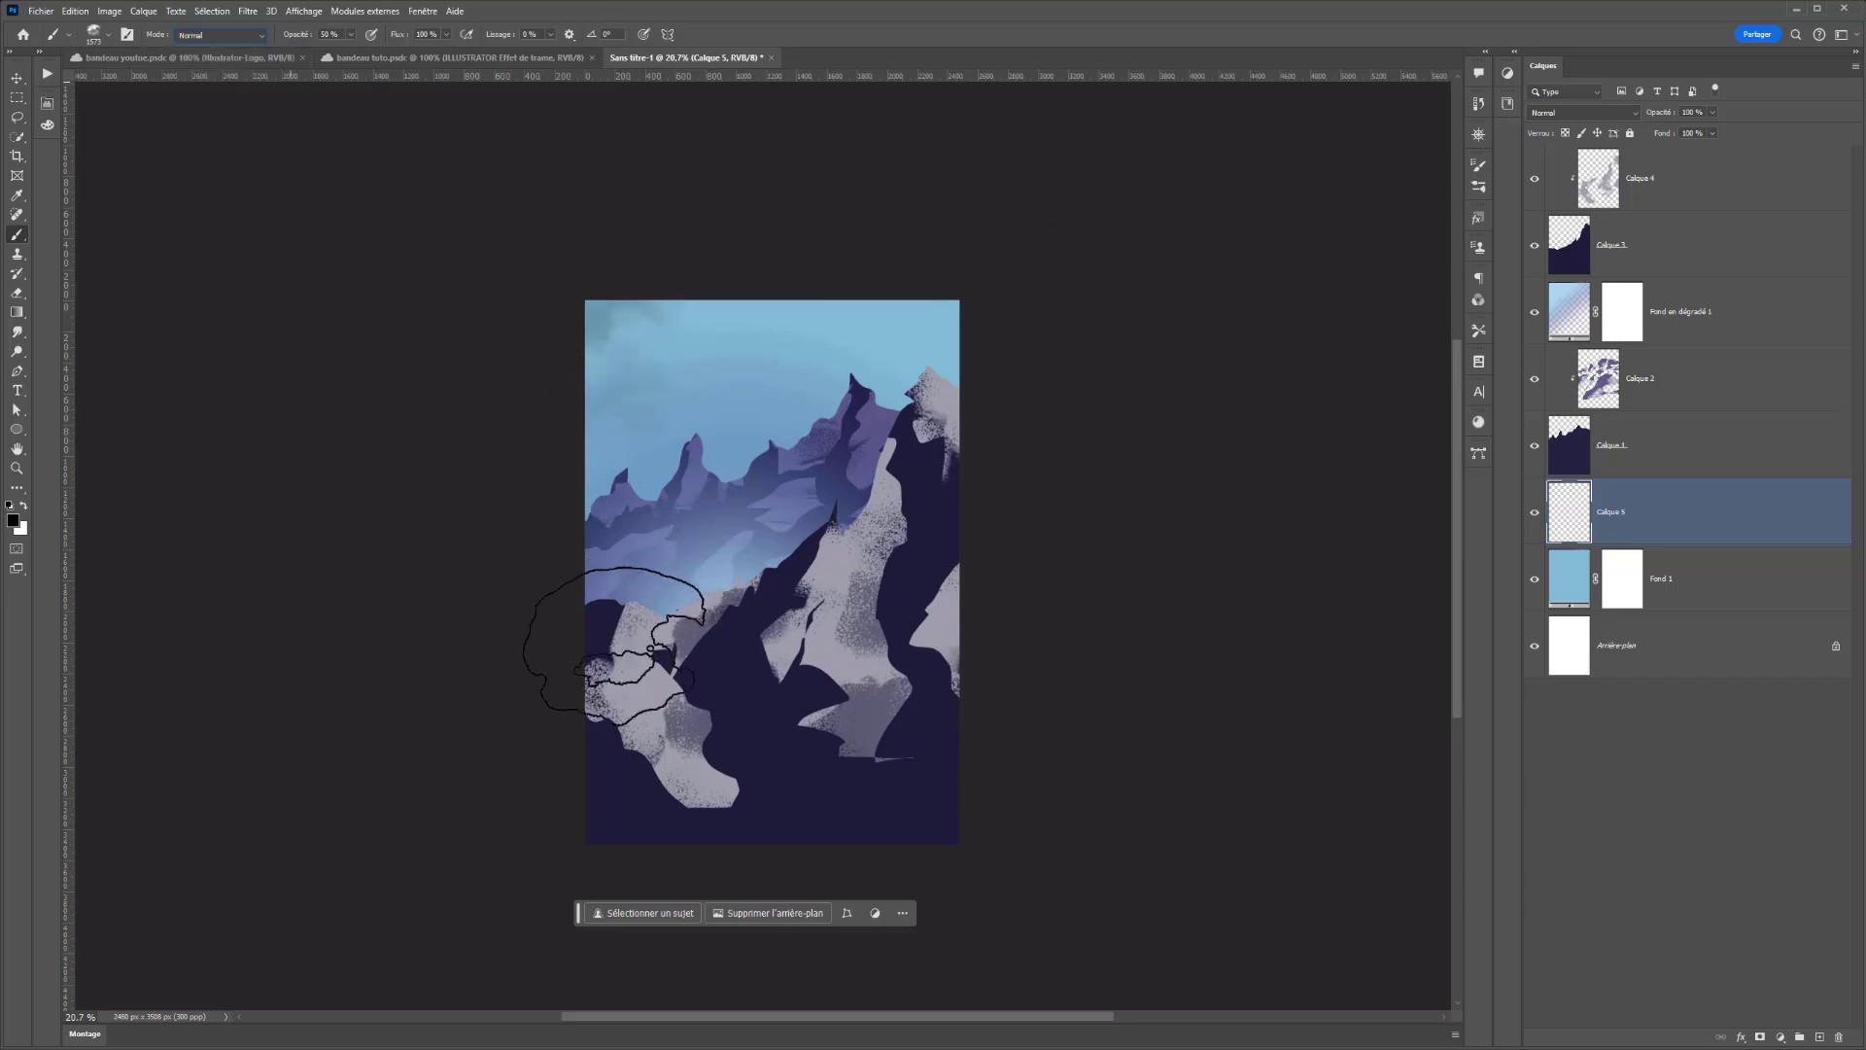
left_click_drag(710, 423, 738, 515)
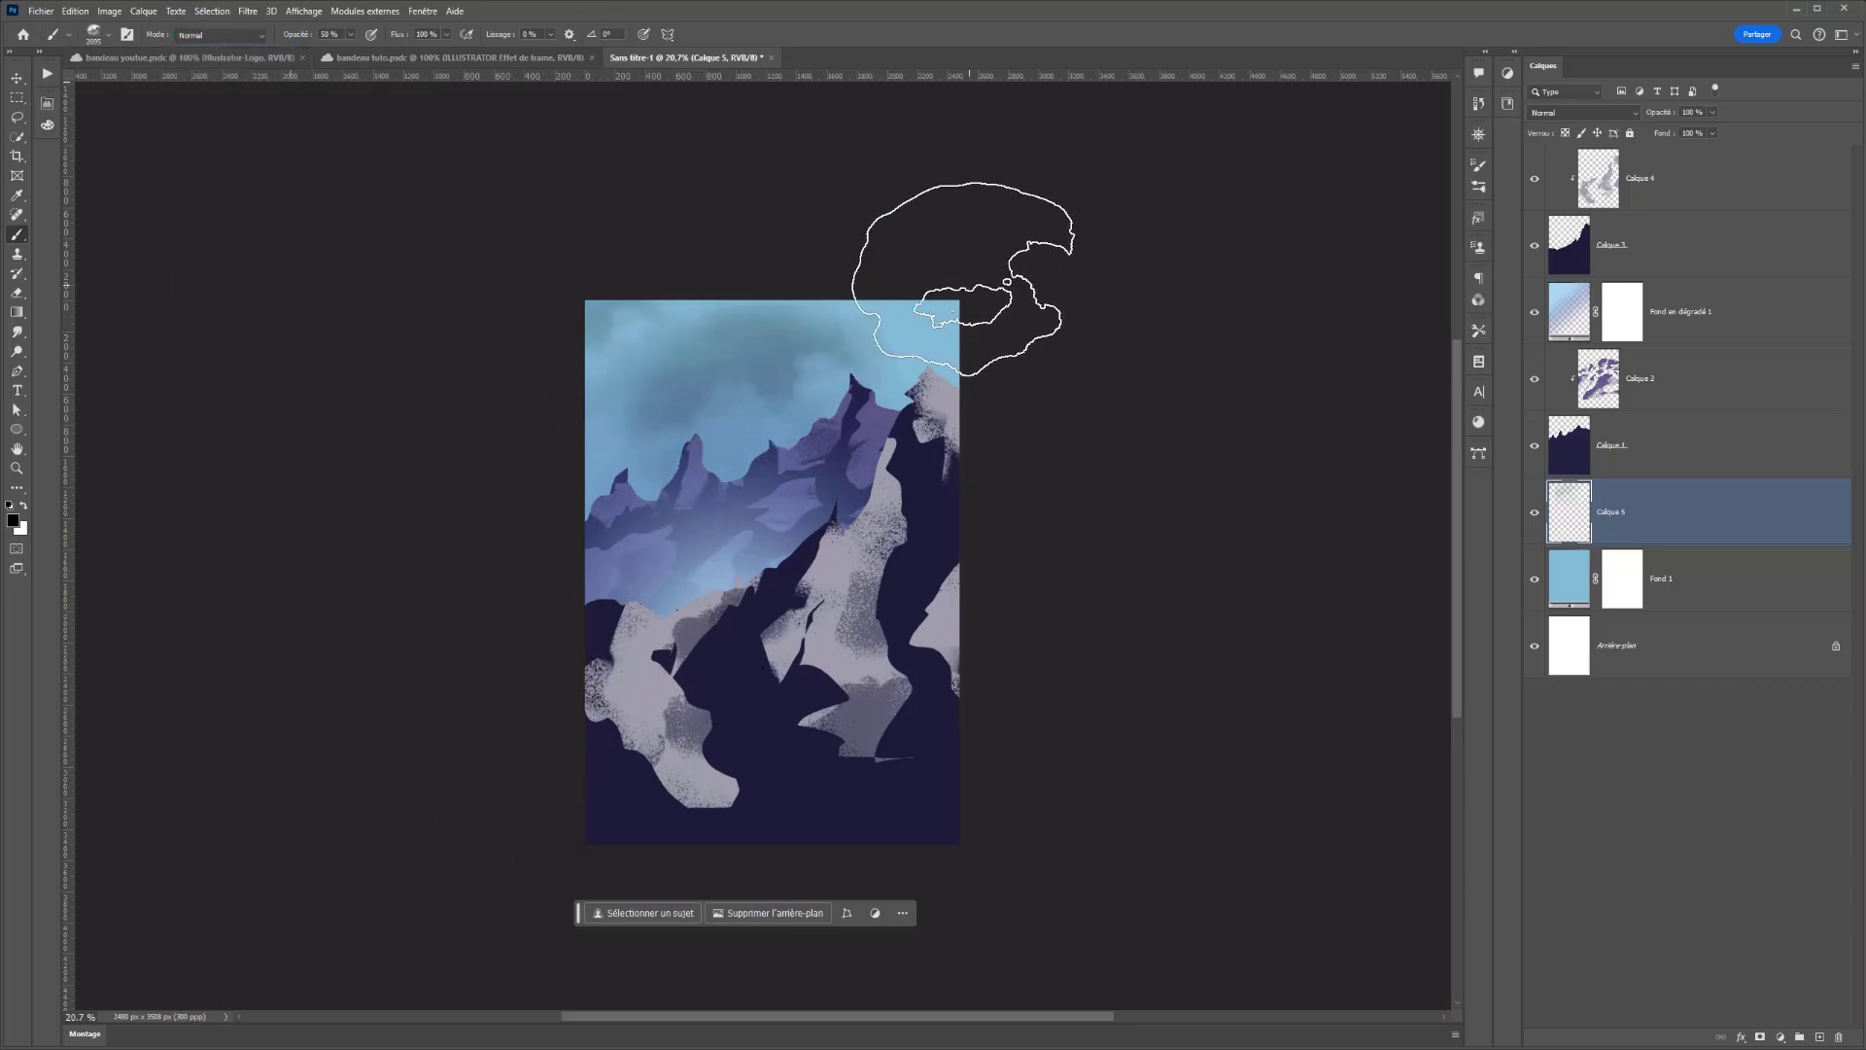
right_click(828, 603)
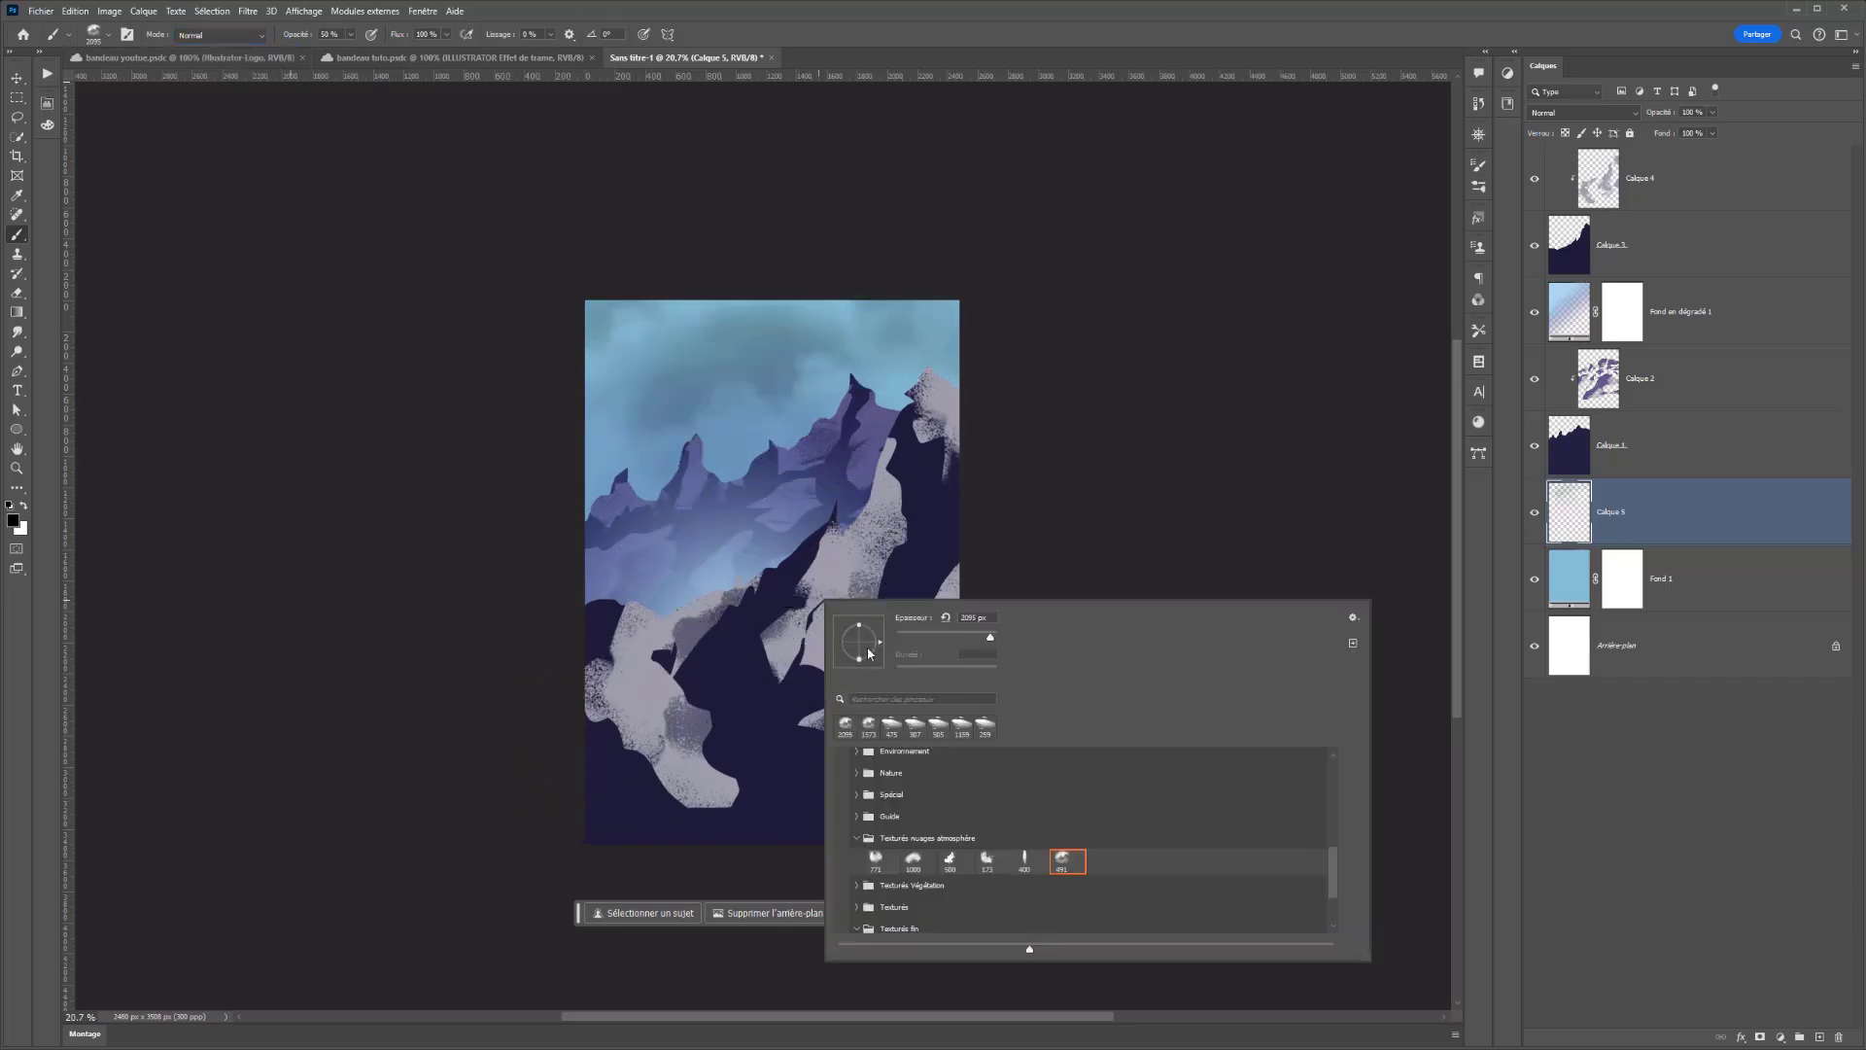
double_click(985, 862)
left_click_drag(670, 427, 632, 379)
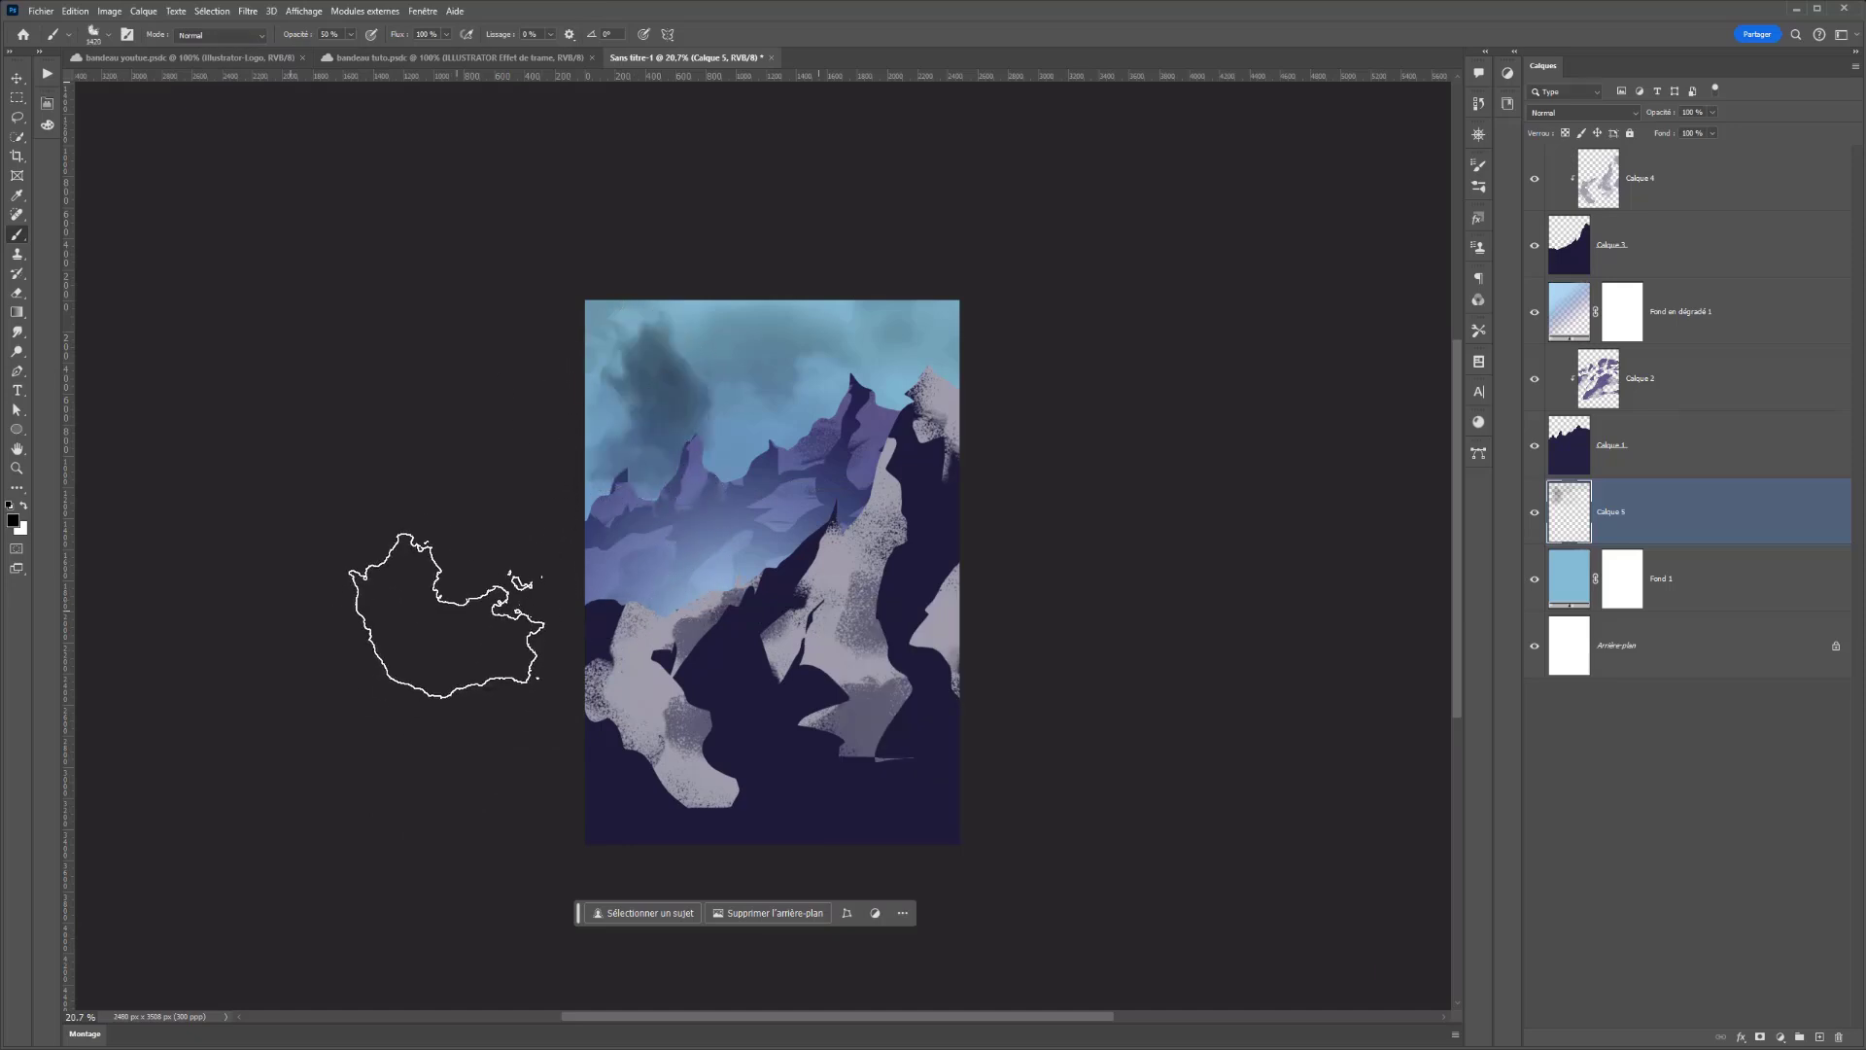
key("ctrl+z")
left_click_drag(542, 499, 593, 437)
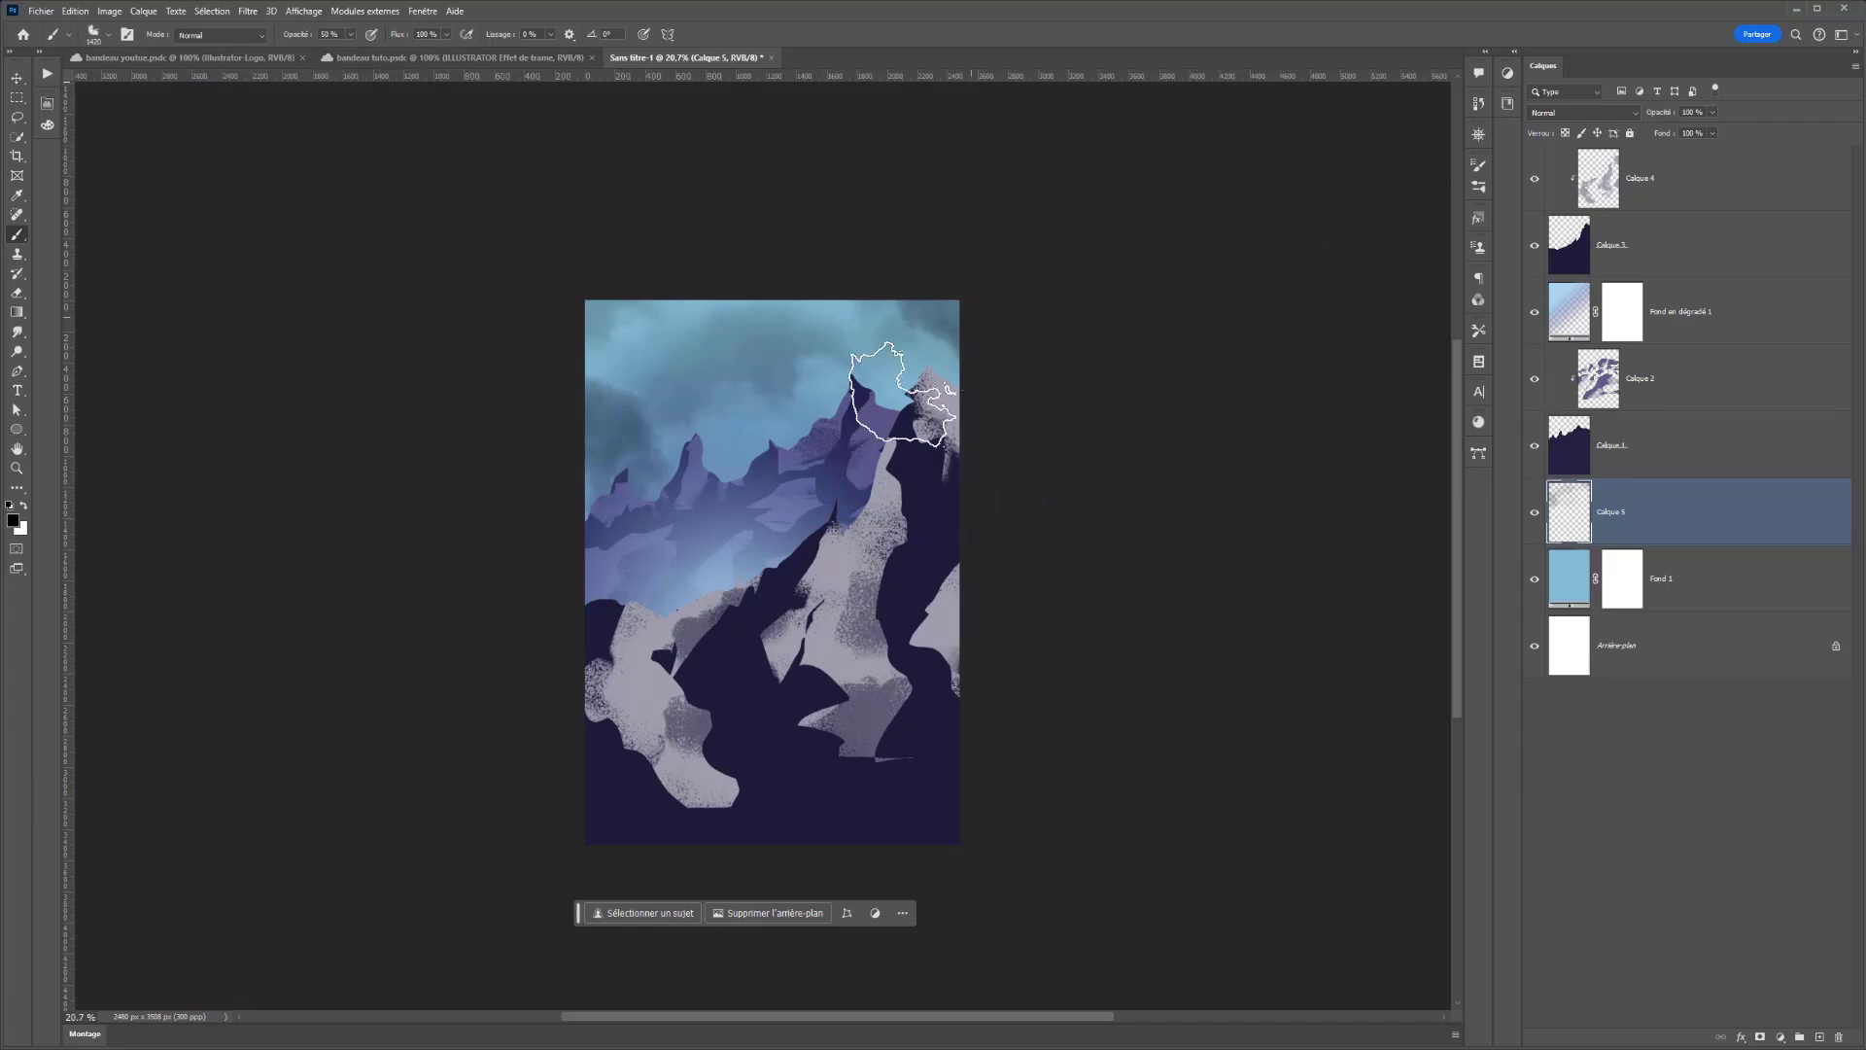
left_click(1586, 401)
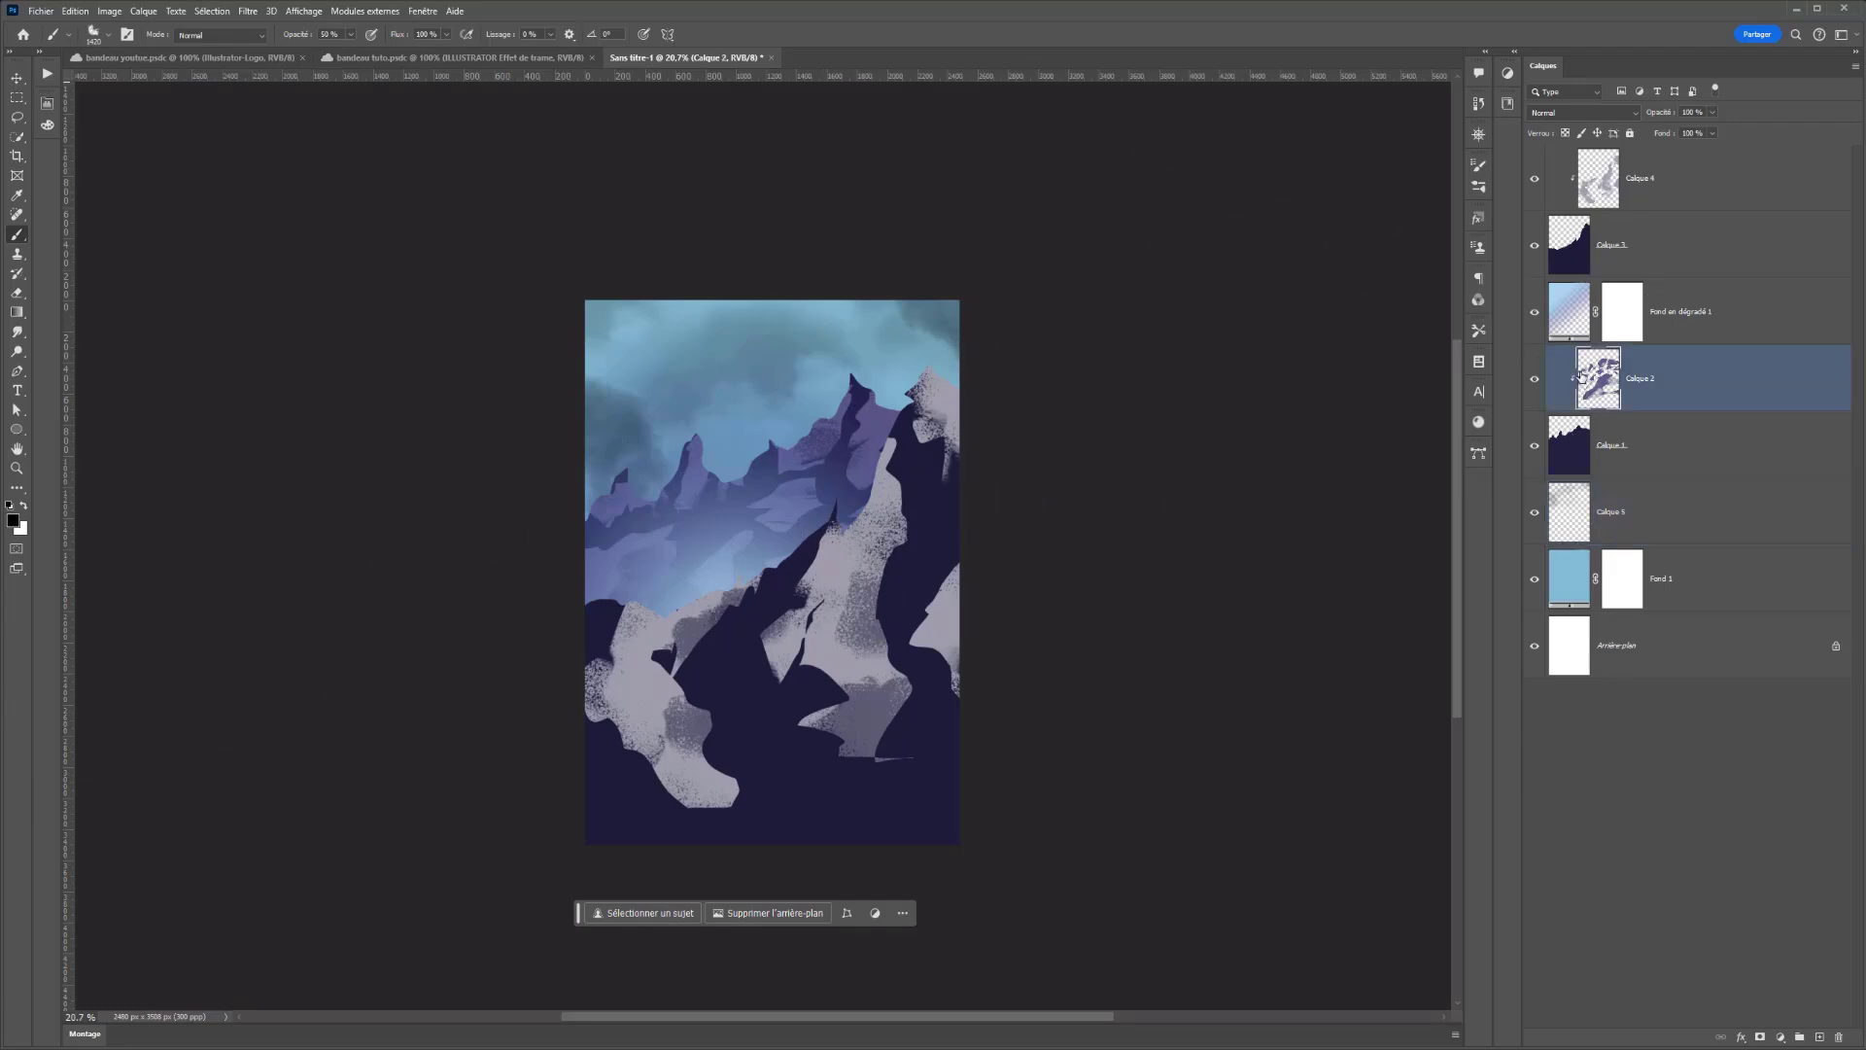
- Hide the gradient haze layer, sample lavender, and load Calque 2's facet selection
left_click(1534, 311)
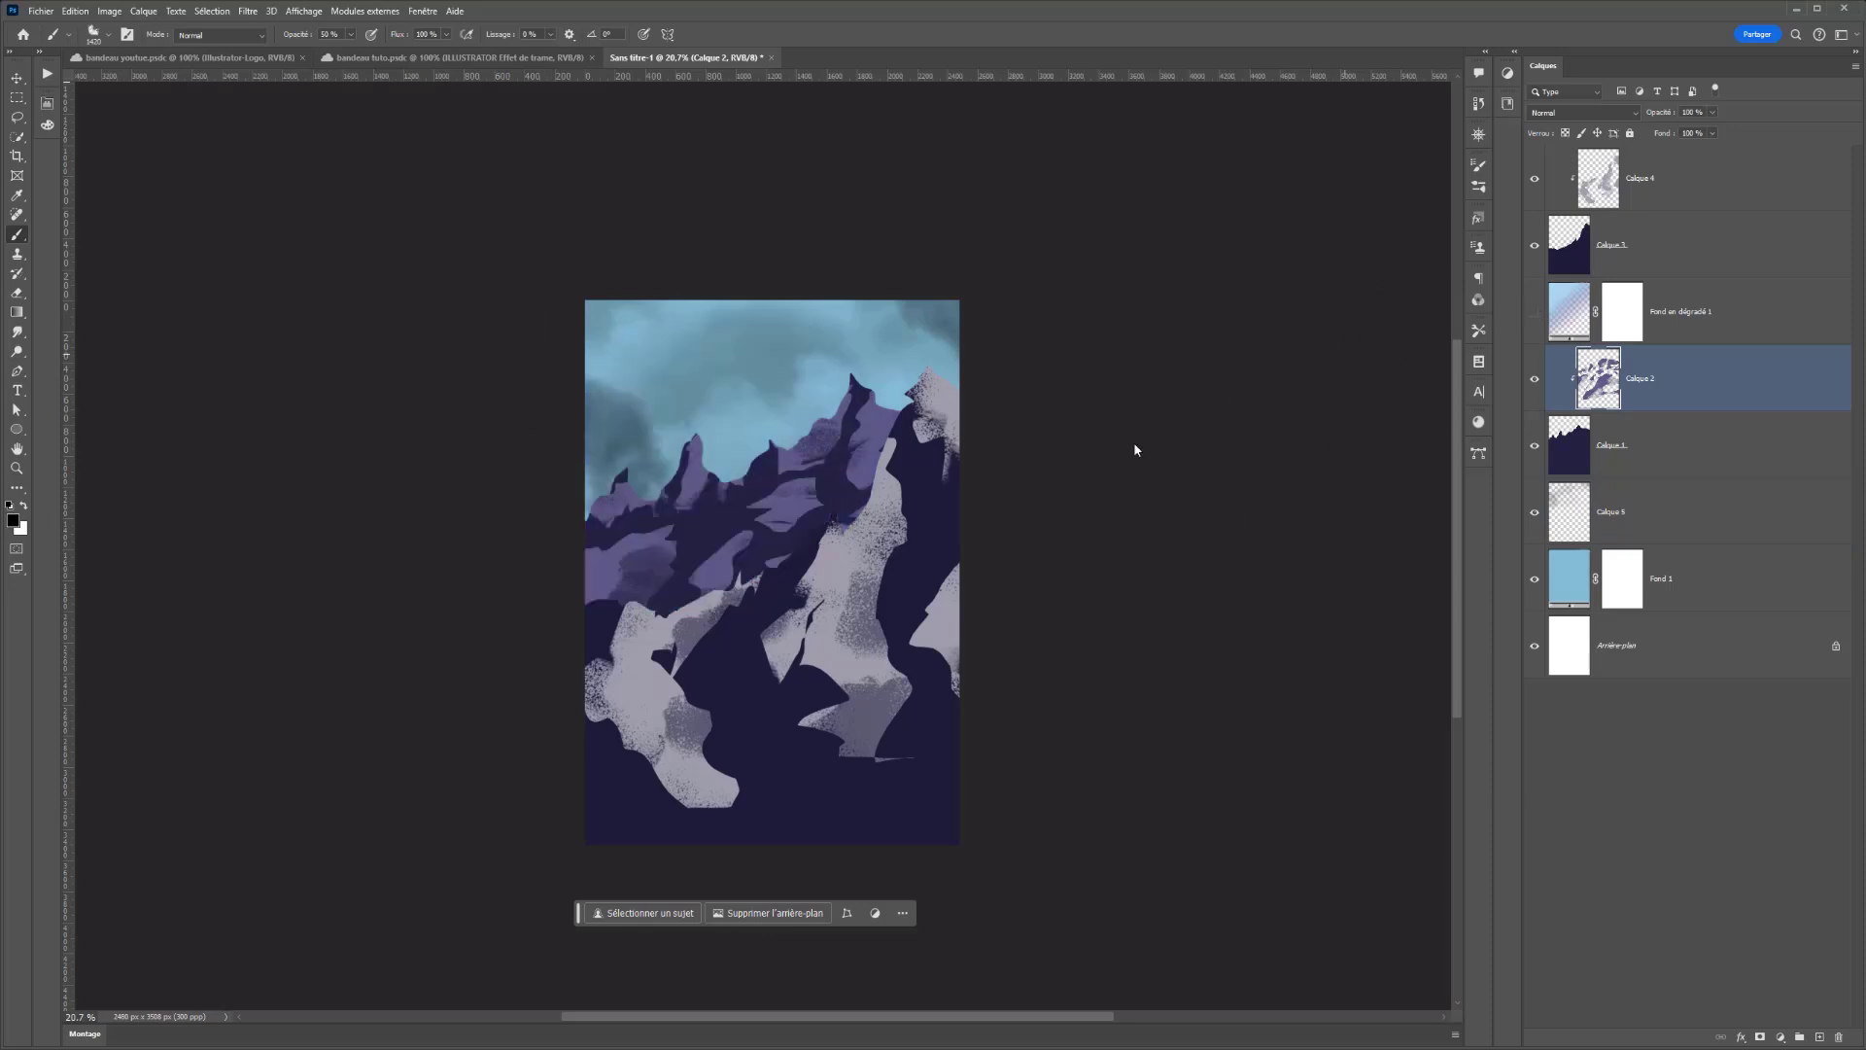
left_click(705, 474, "alt")
right_click(736, 495)
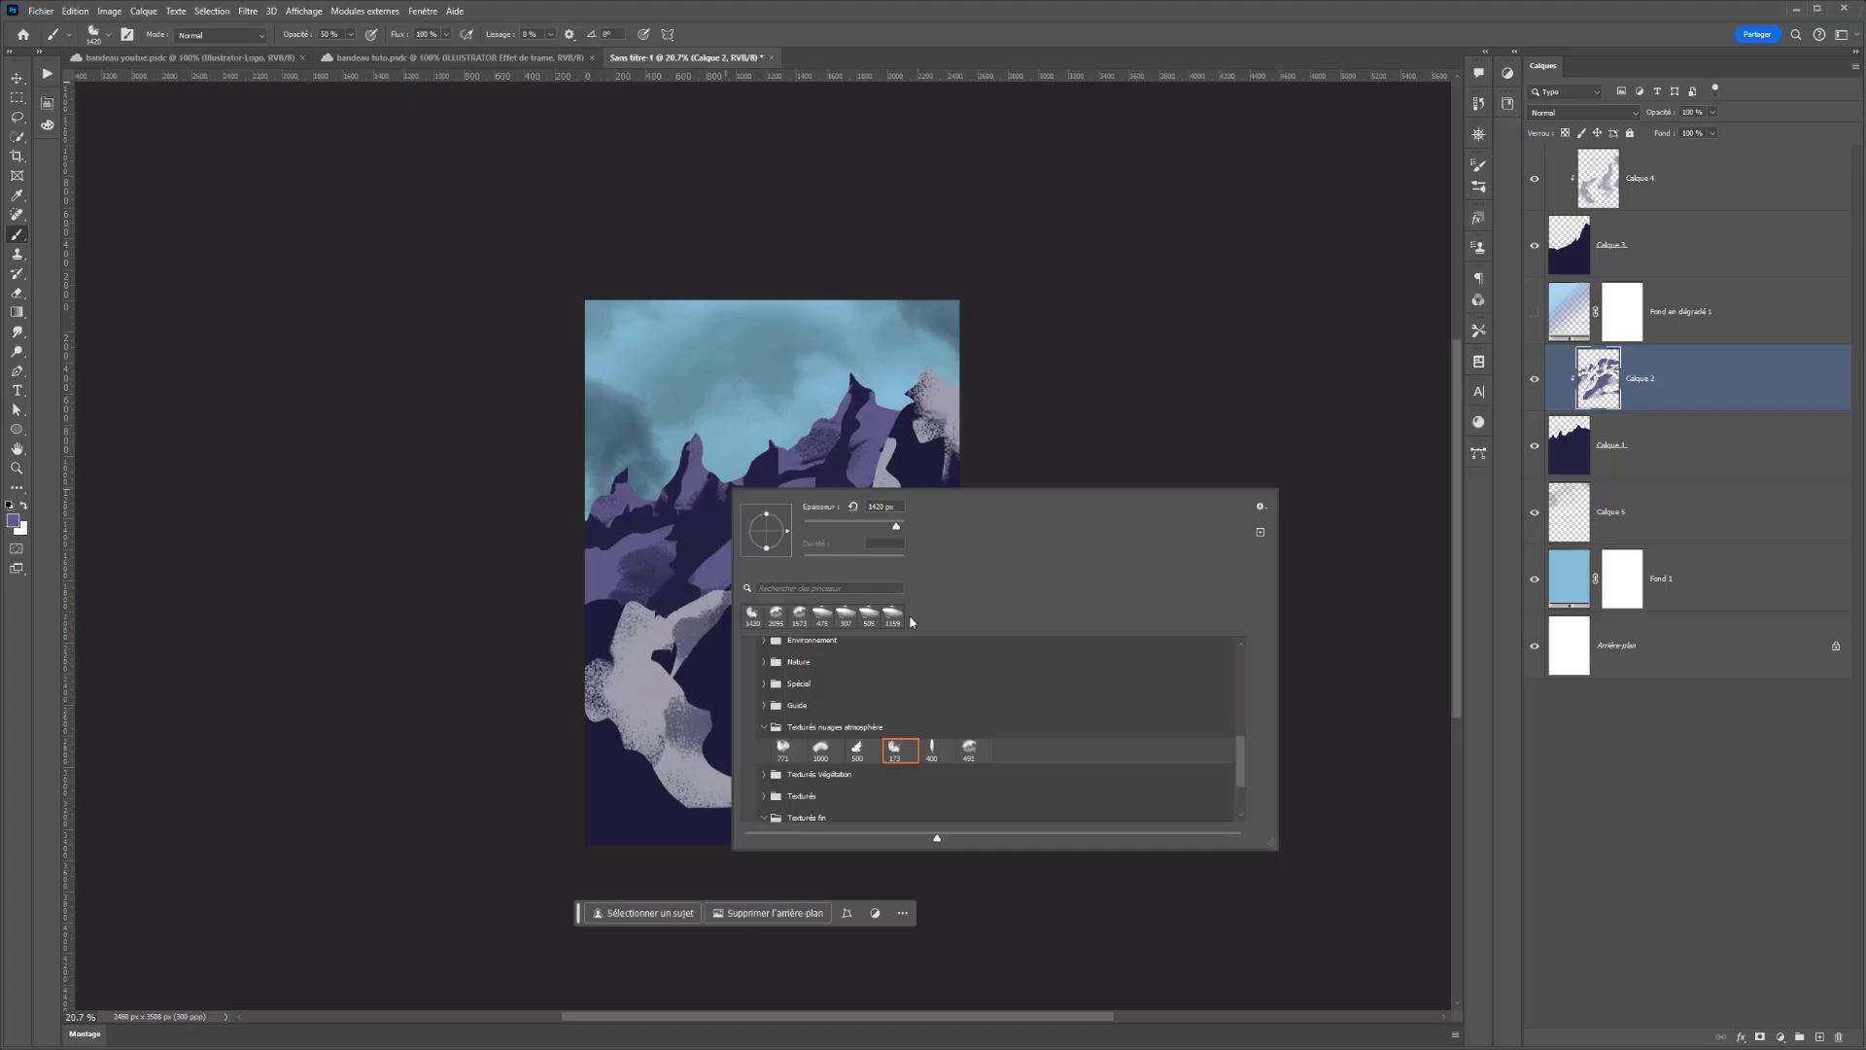
left_click(1597, 381, "ctrl")
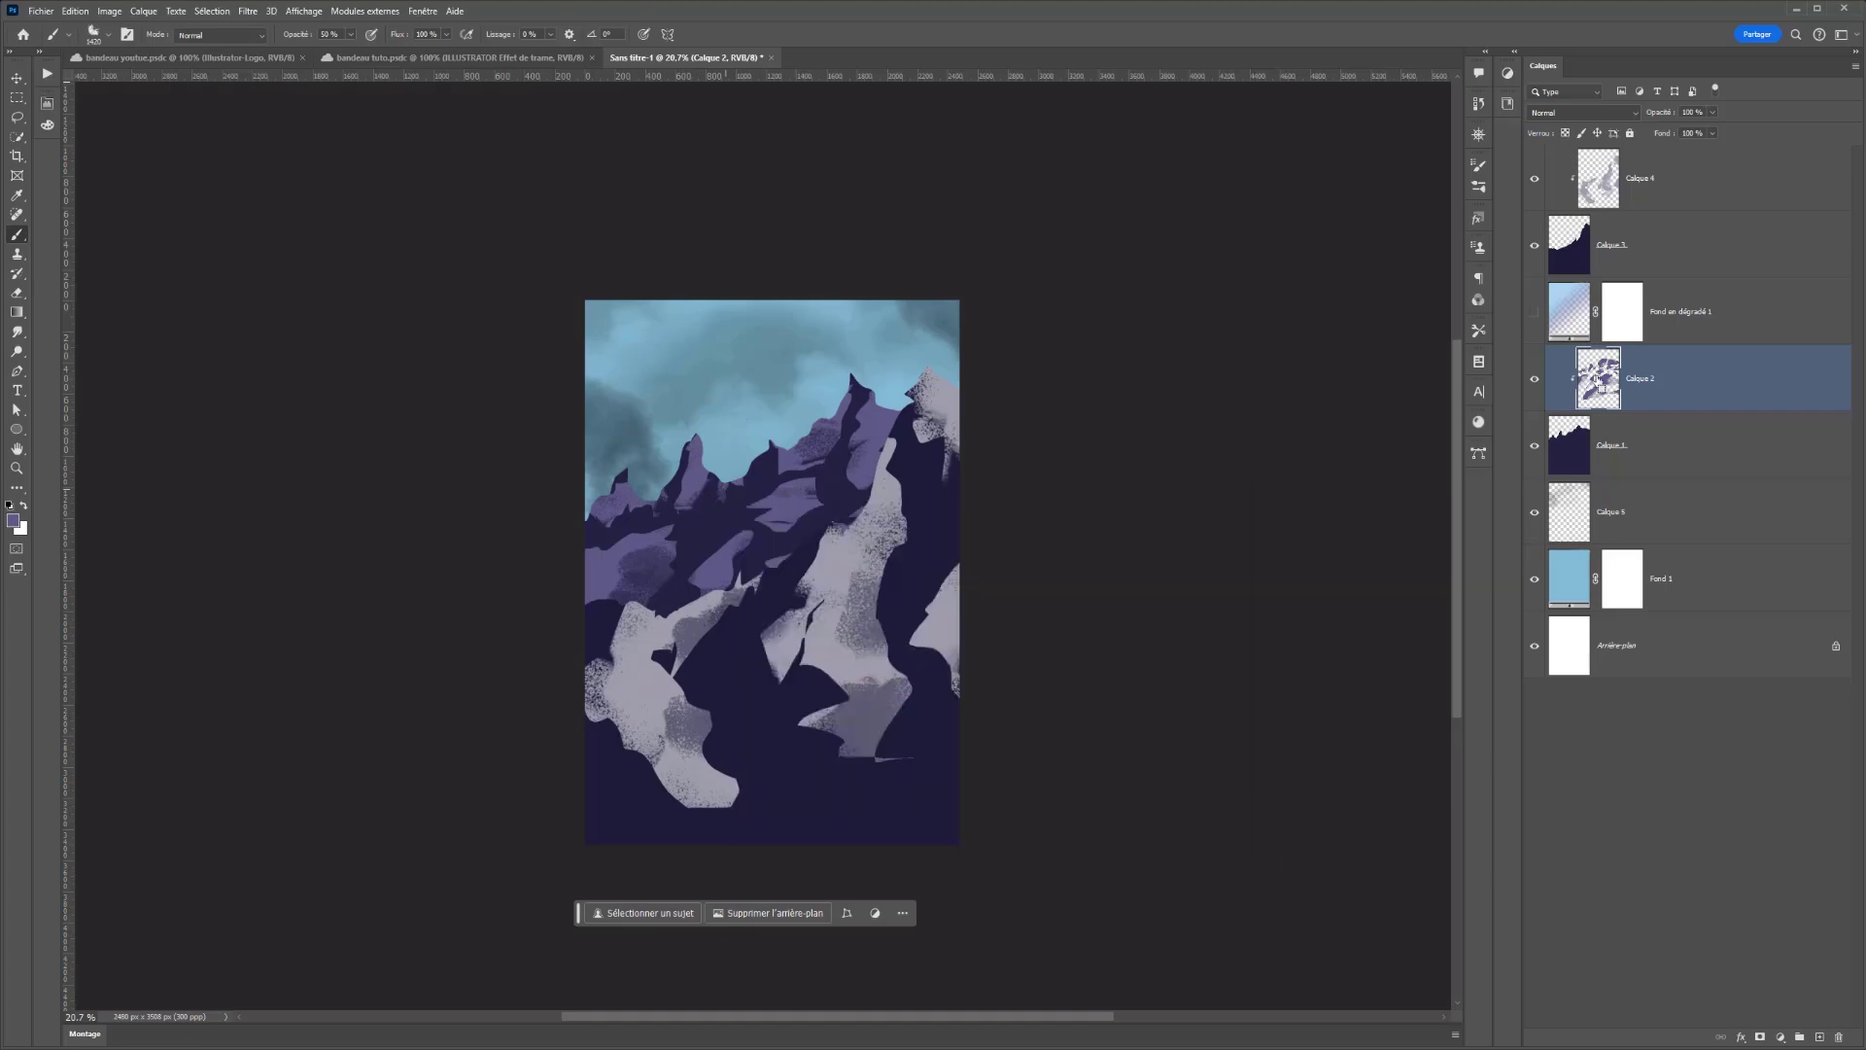
- Set the brush mode to Effacer and zoom in on the mountains
left_click(221, 35)
left_click(209, 95)
right_click(797, 577)
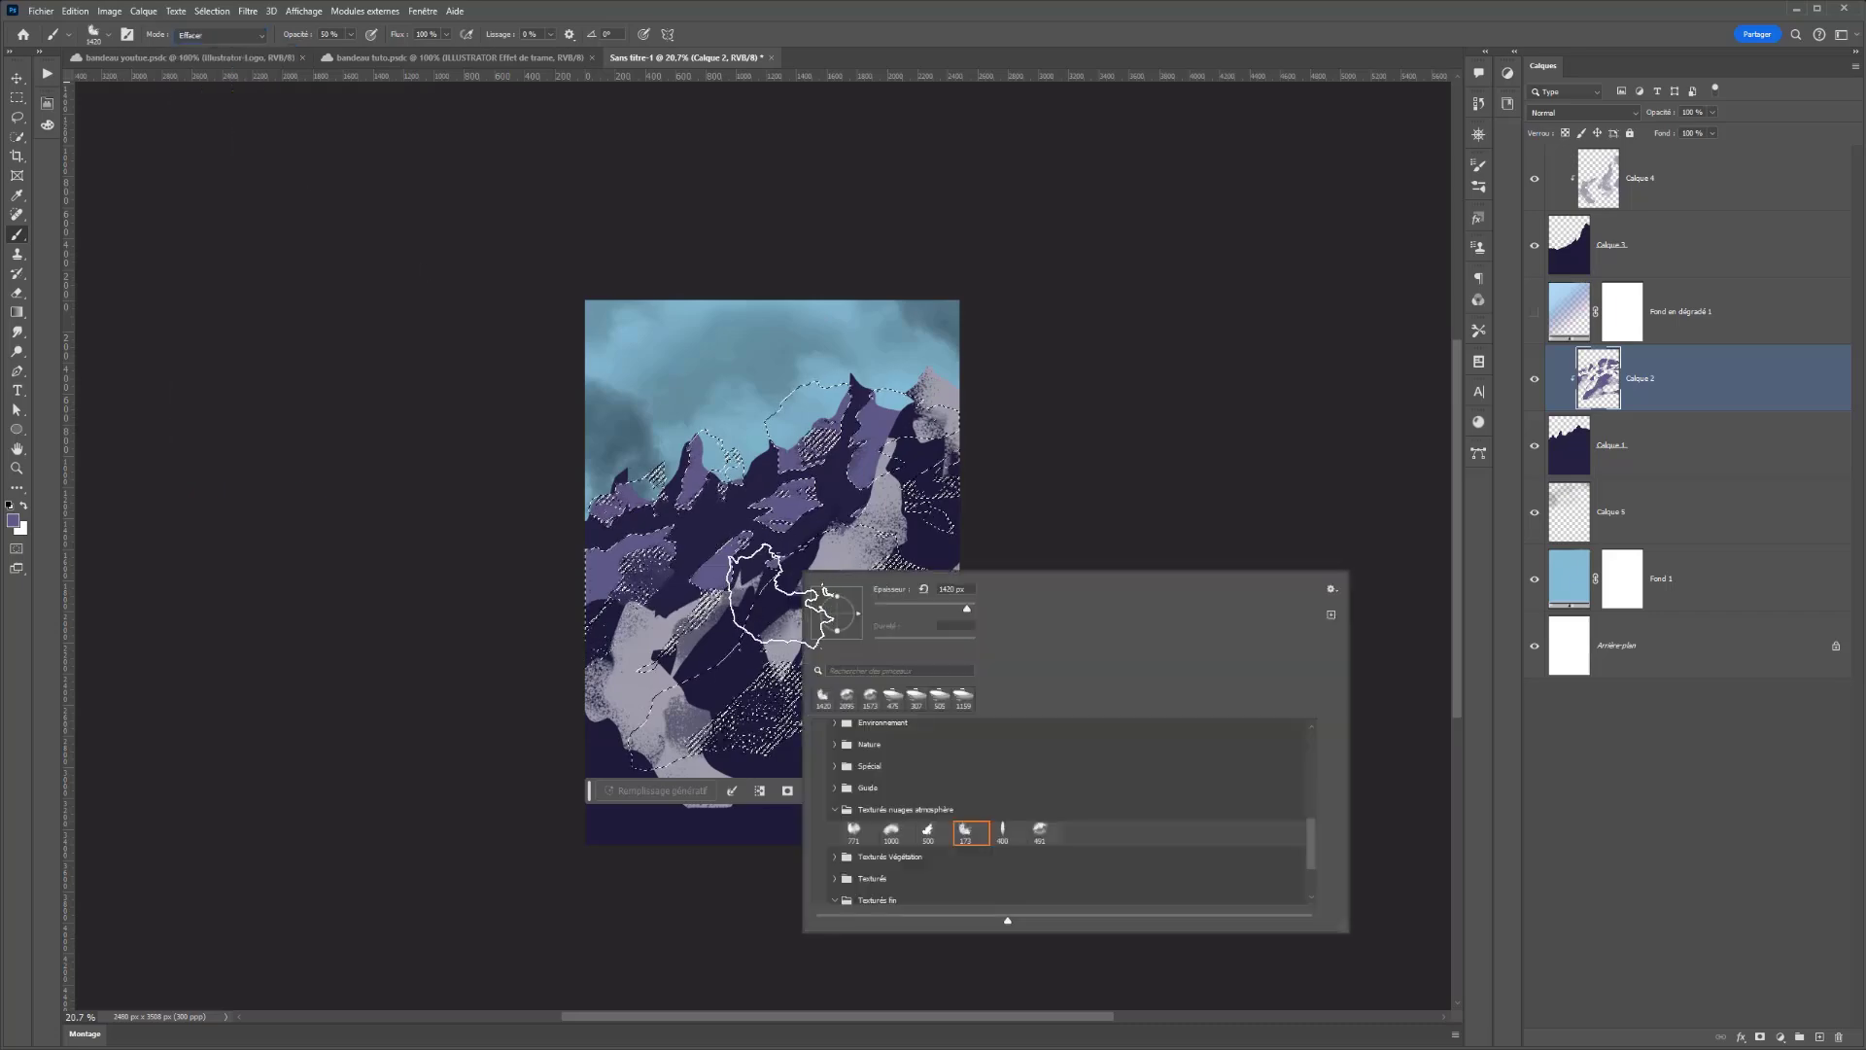
key("Escape")
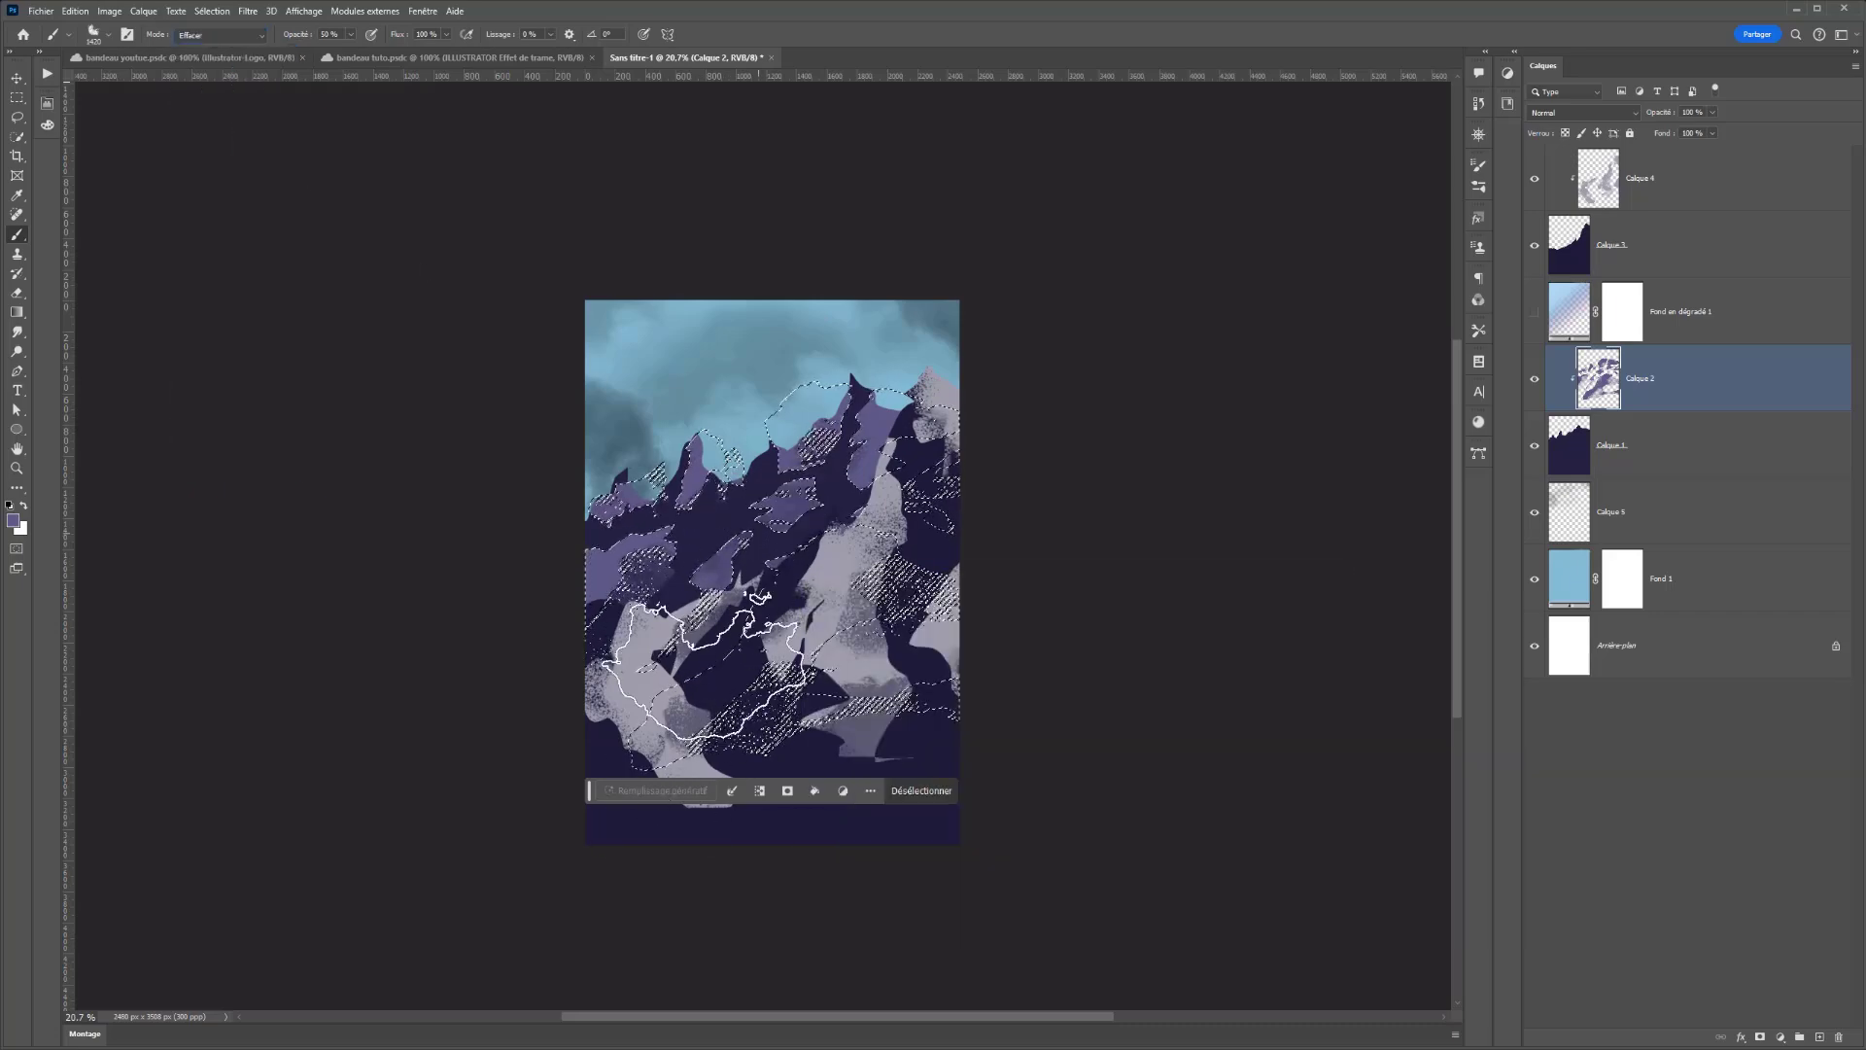
right_click(853, 595)
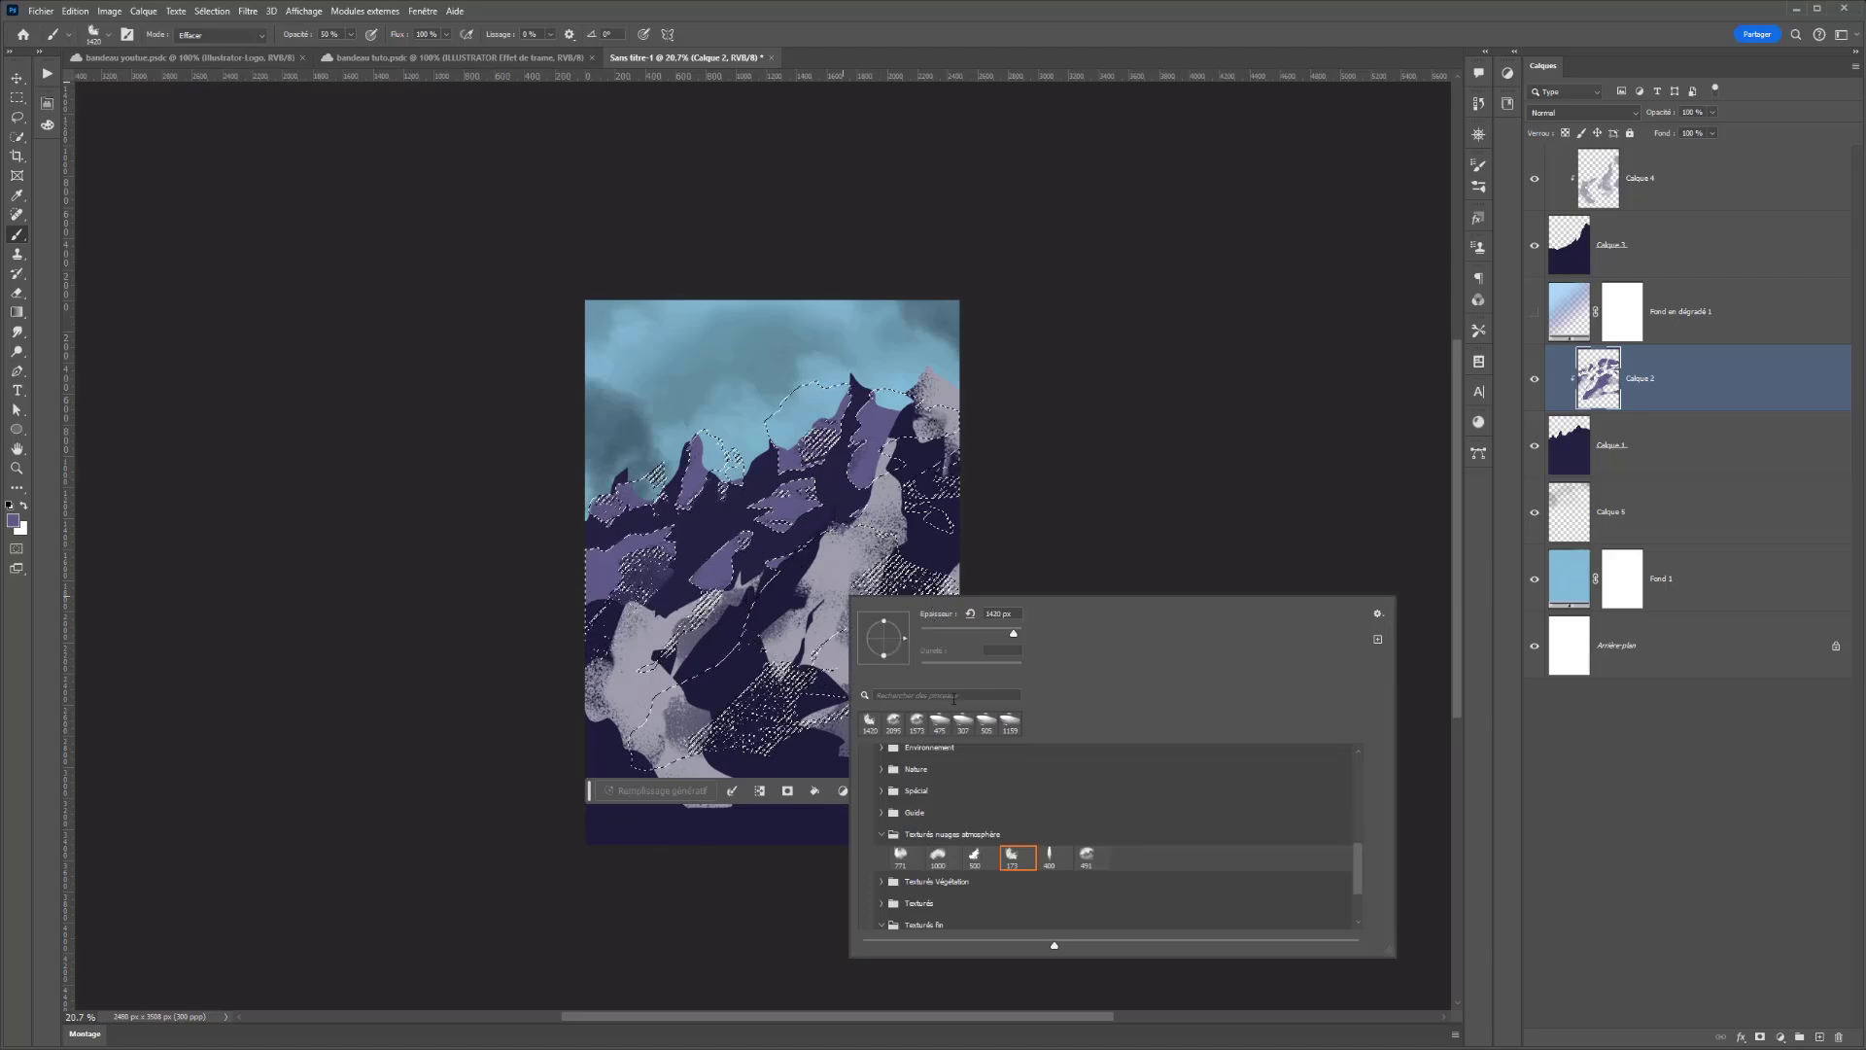
key("ctrl+plus")
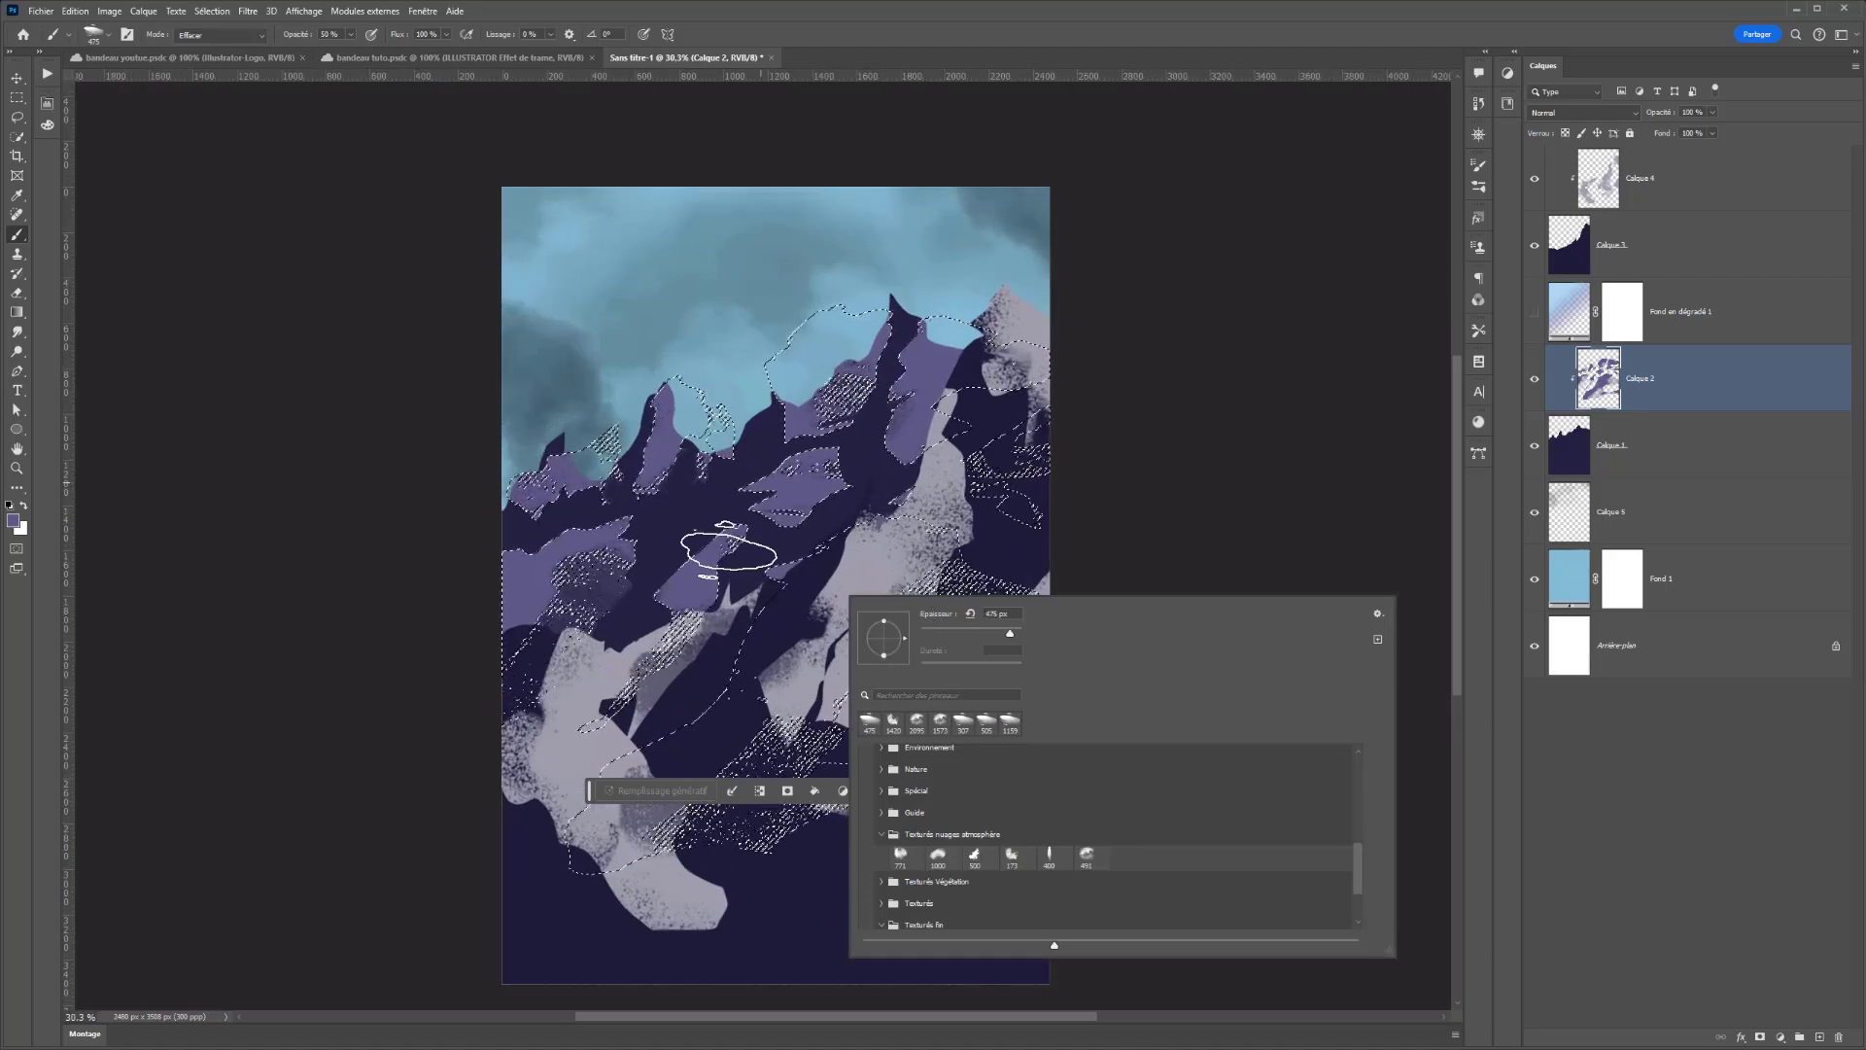
key("Escape")
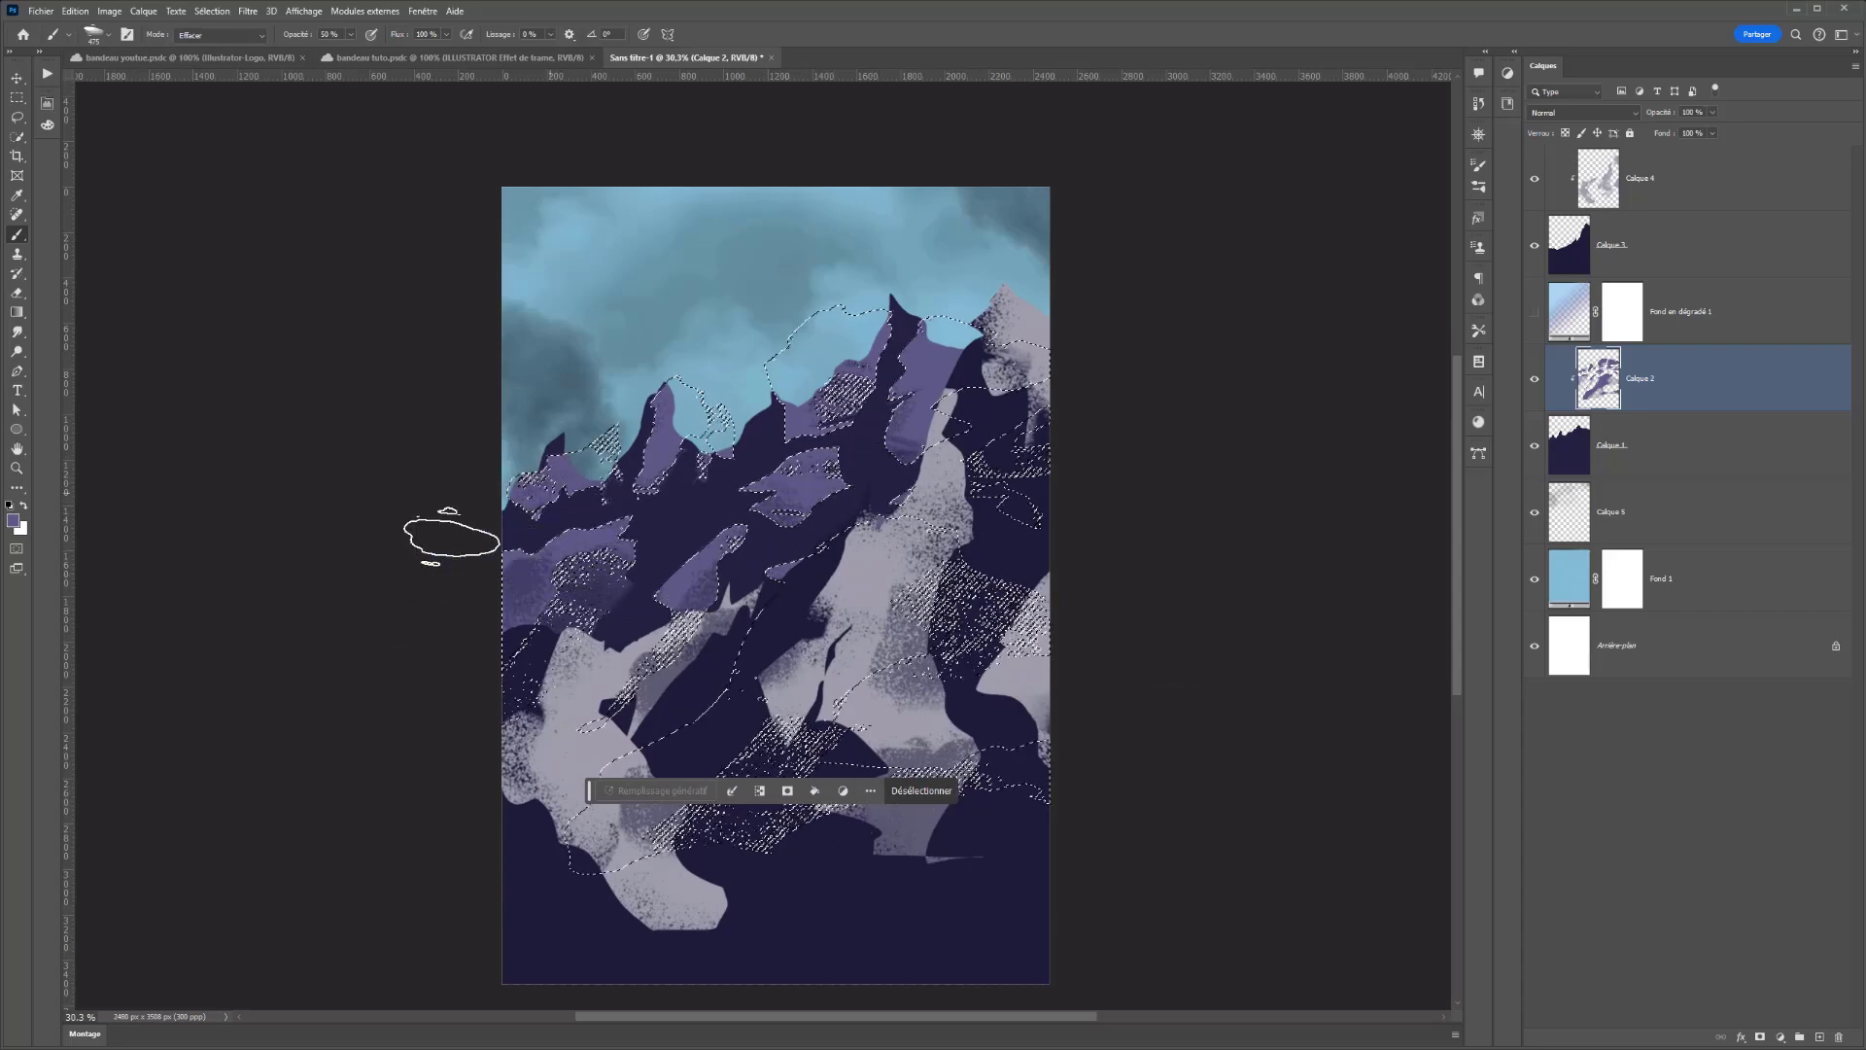
scroll(510, 612, "down", 3)
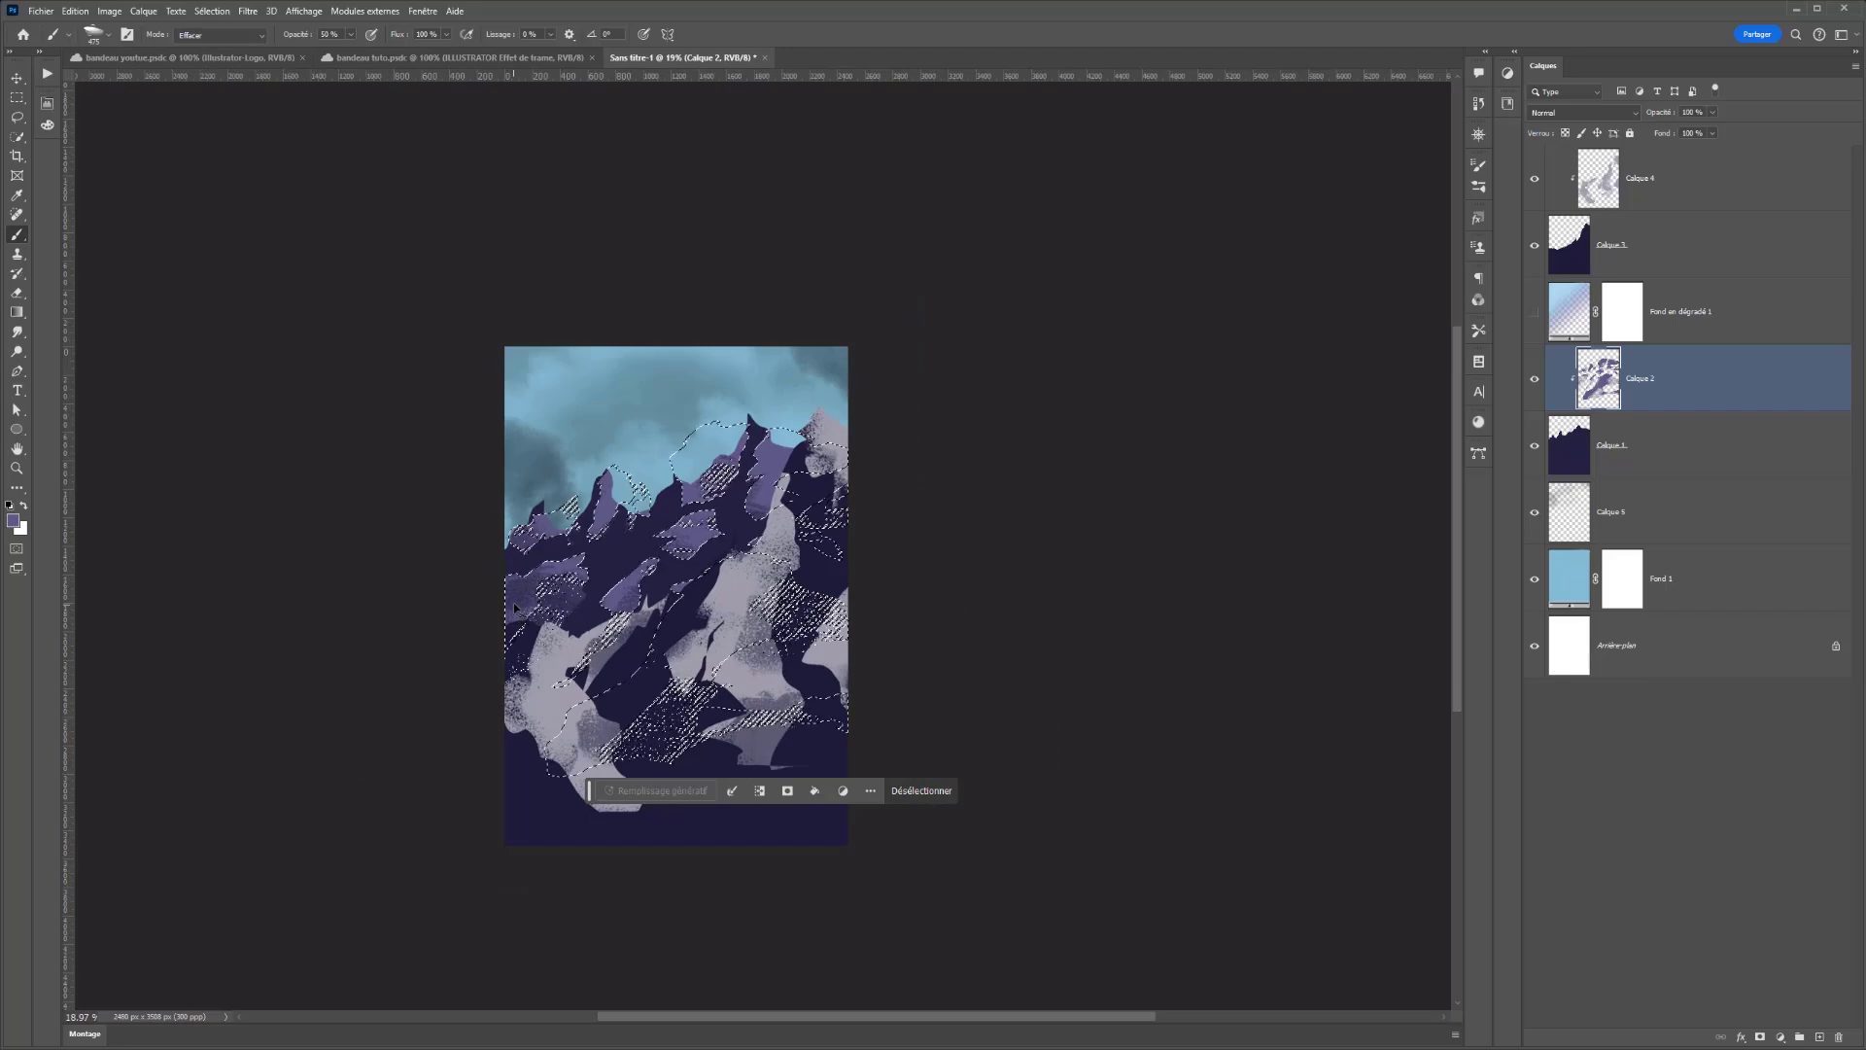
- Hide the selection edges, try merging Calque 2 down and undo it, then deselect
key("ctrl+h")
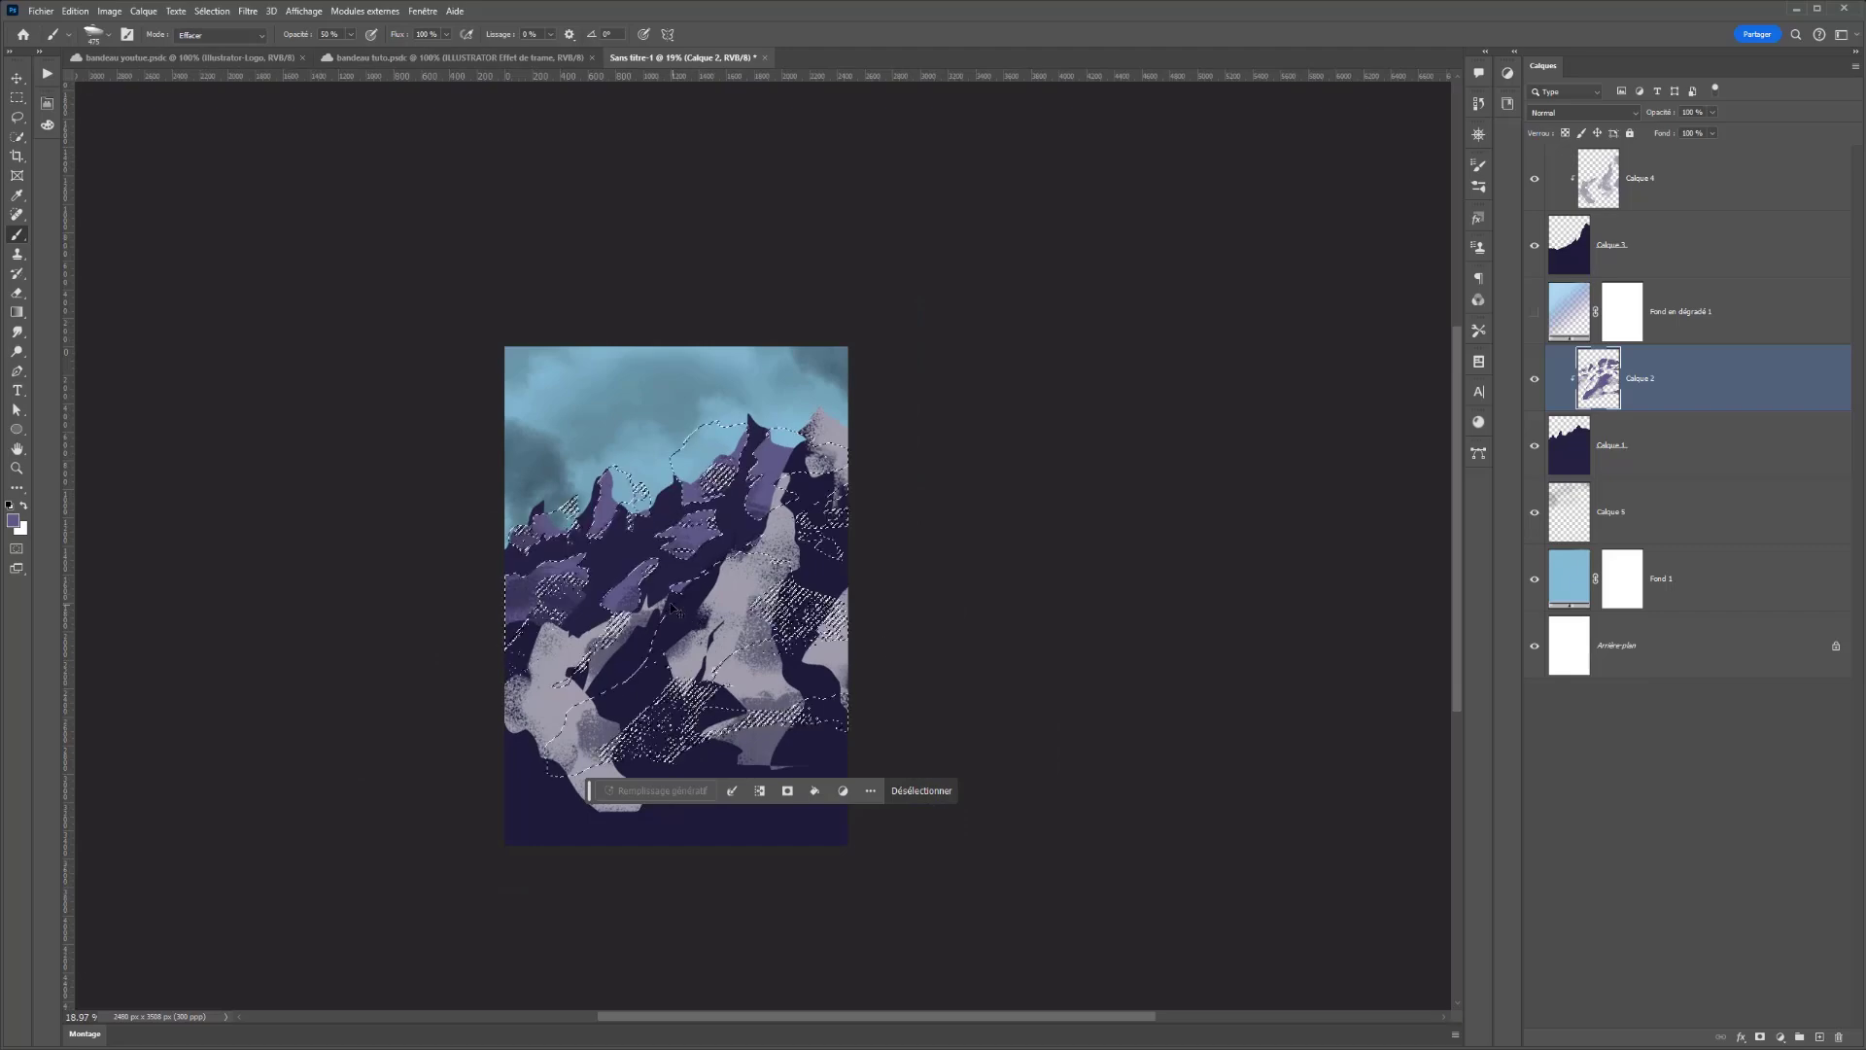
key("ctrl+e")
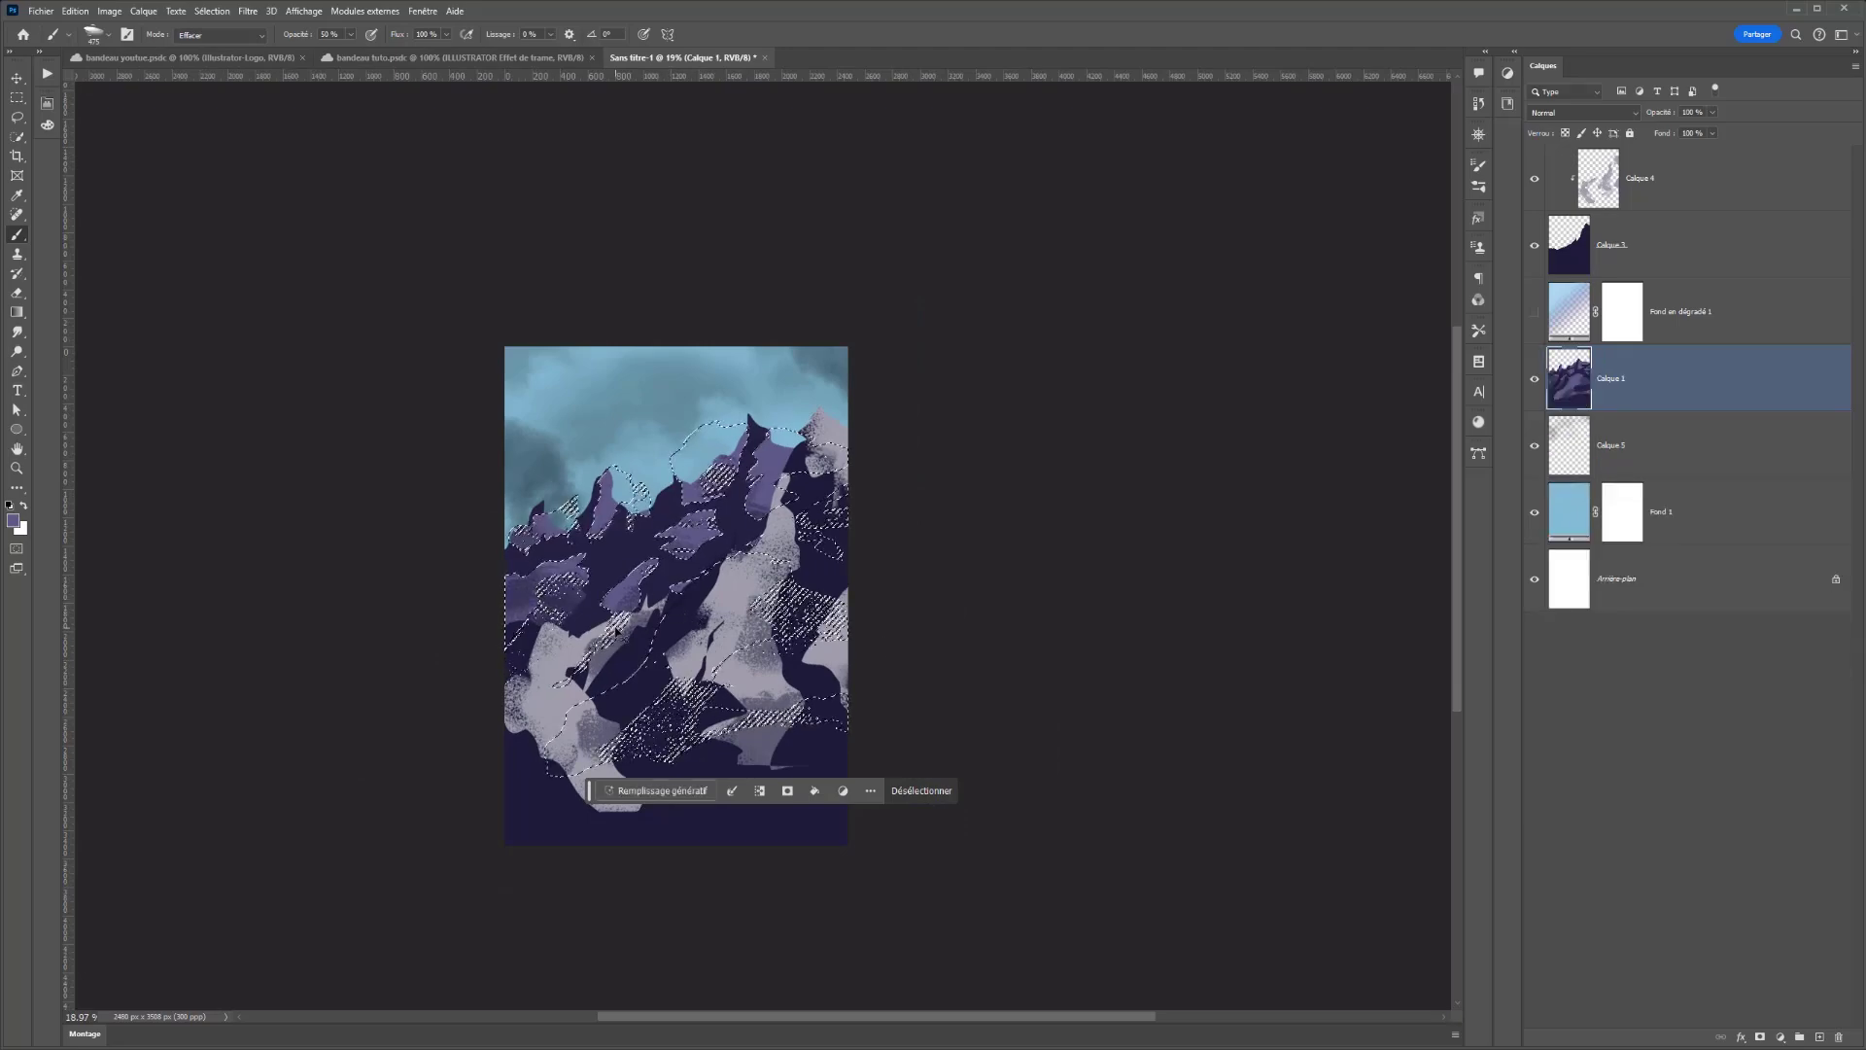
key("ctrl+z")
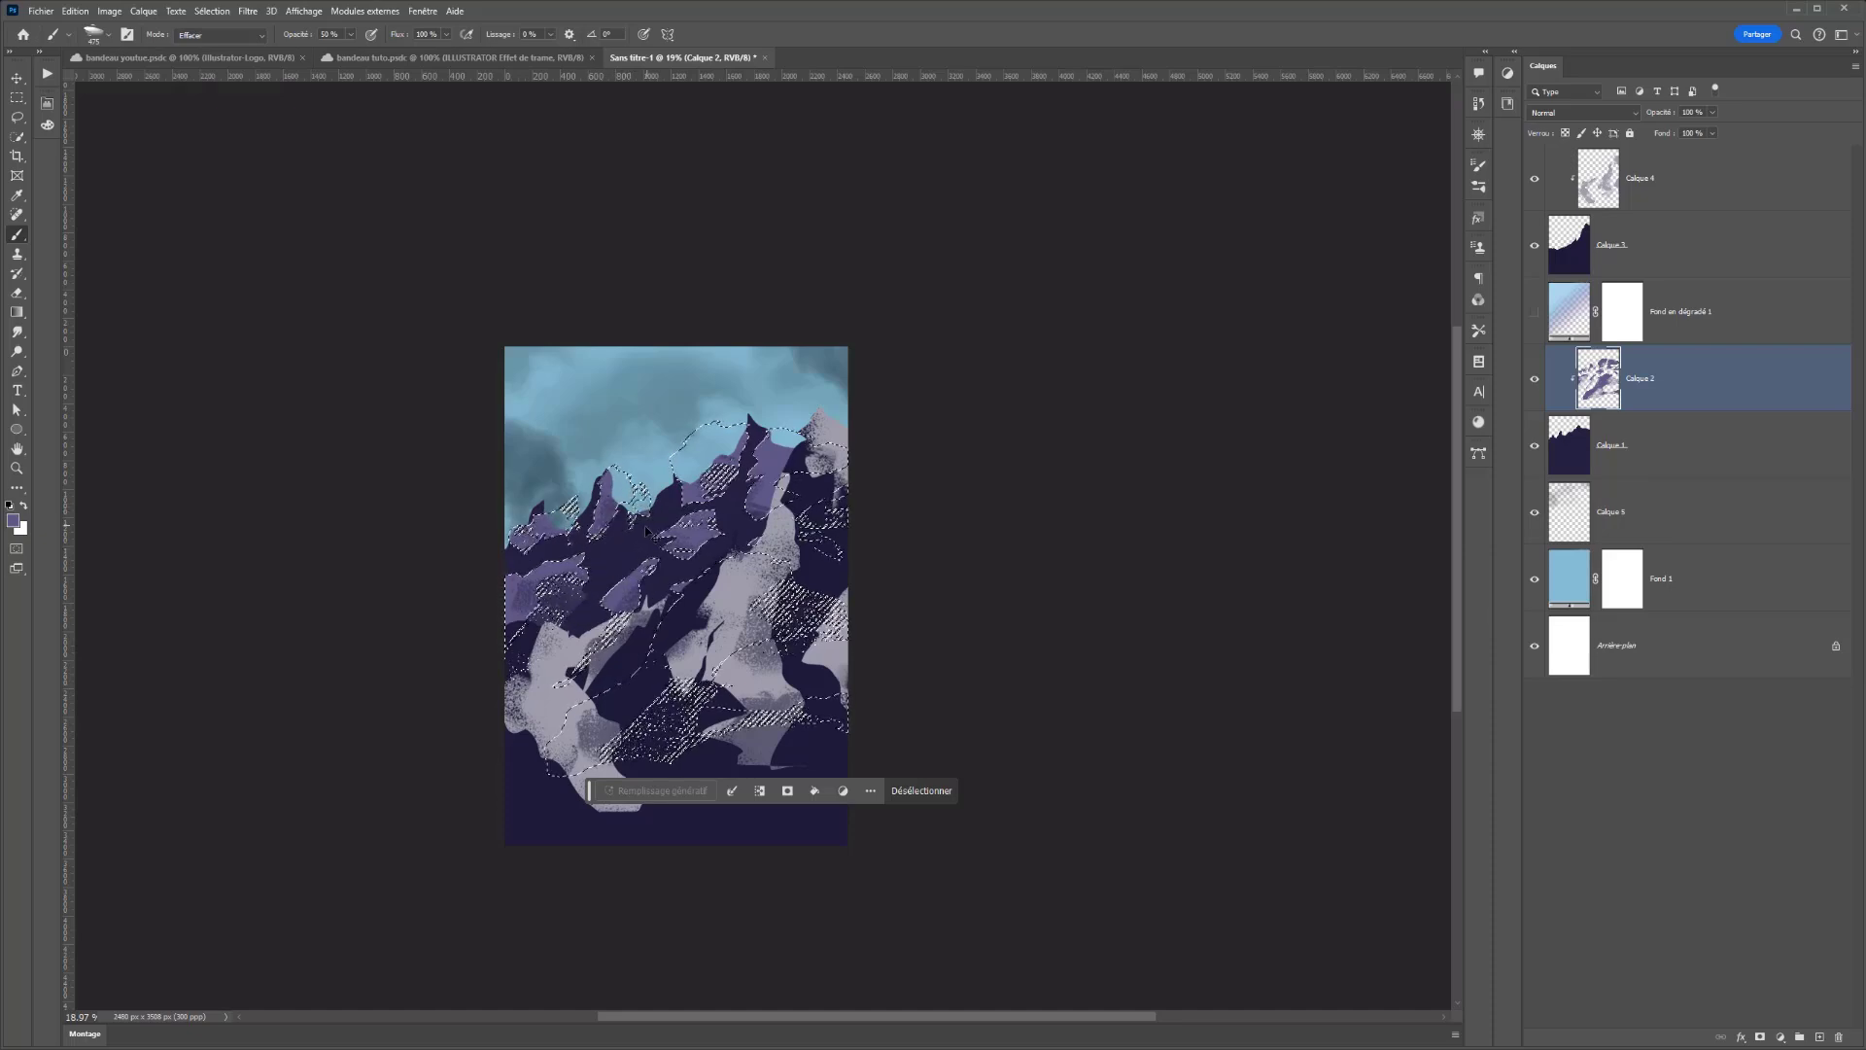
key("ctrl+d")
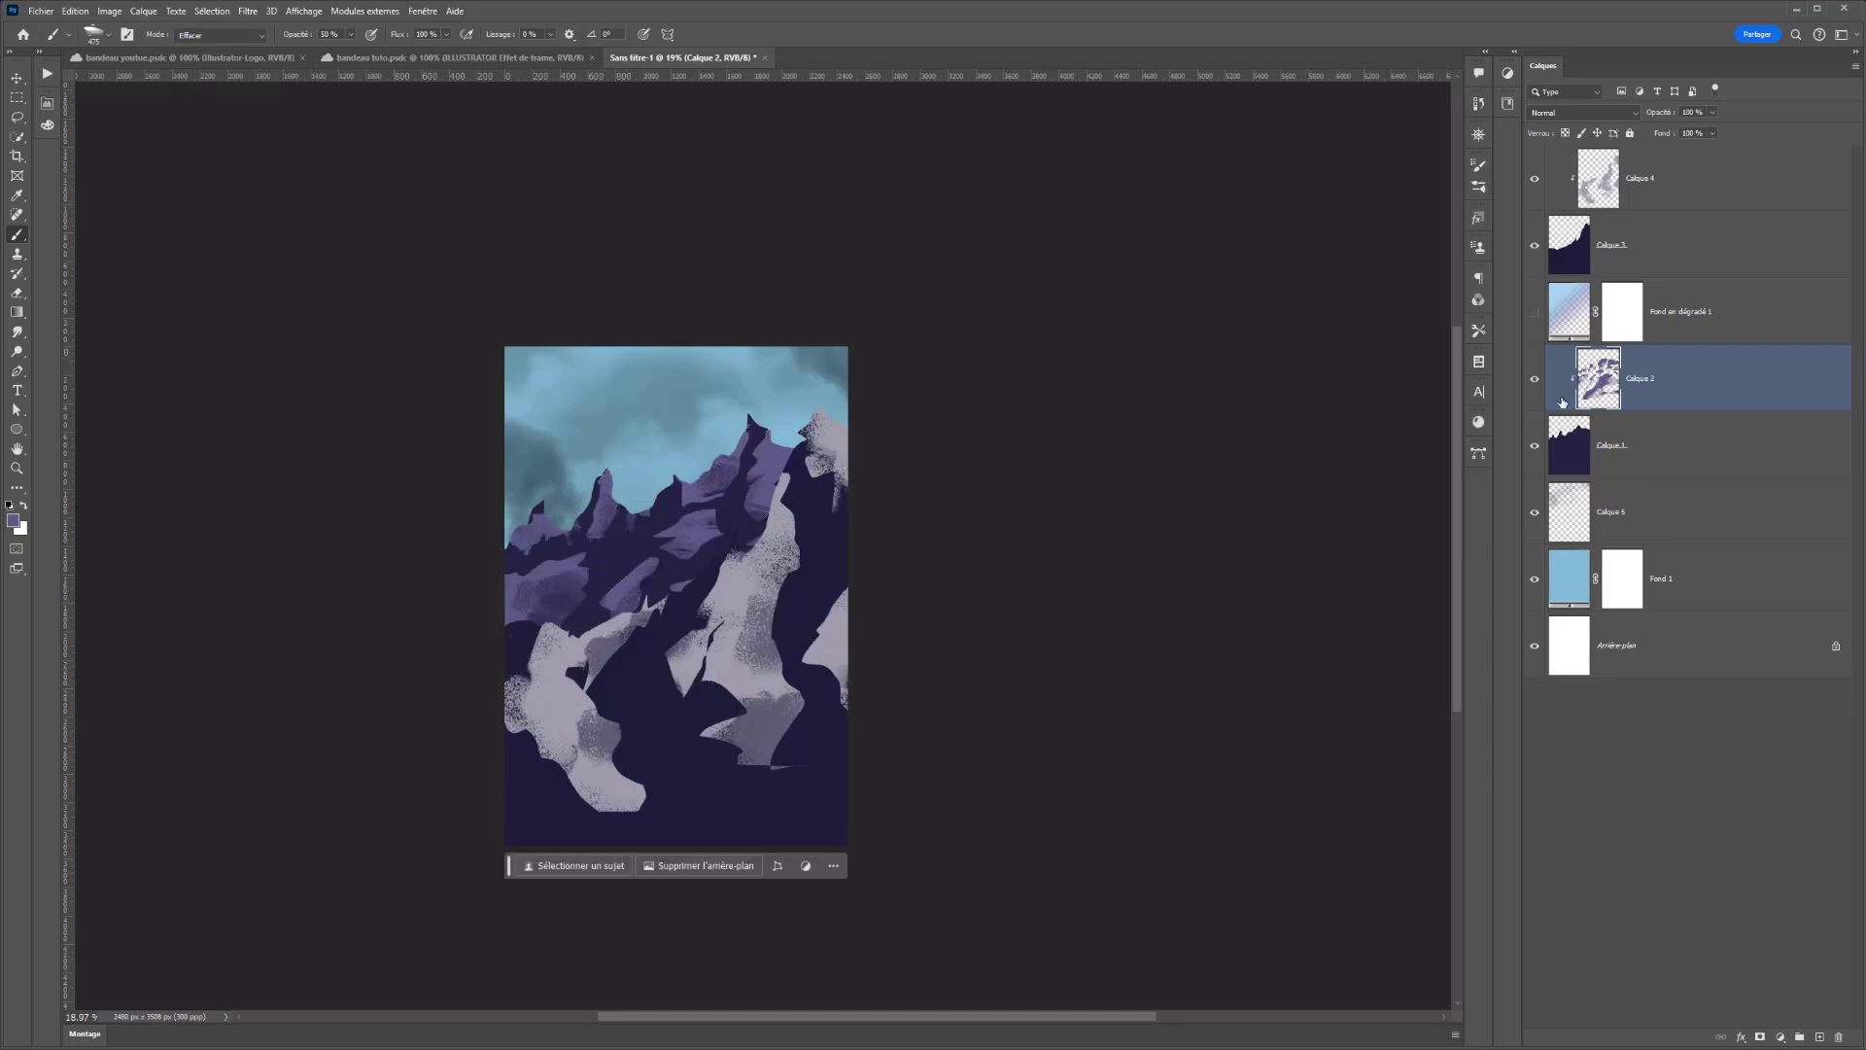
- Show the gradient haze again and add a new empty layer above Calque 4
left_click(1536, 313)
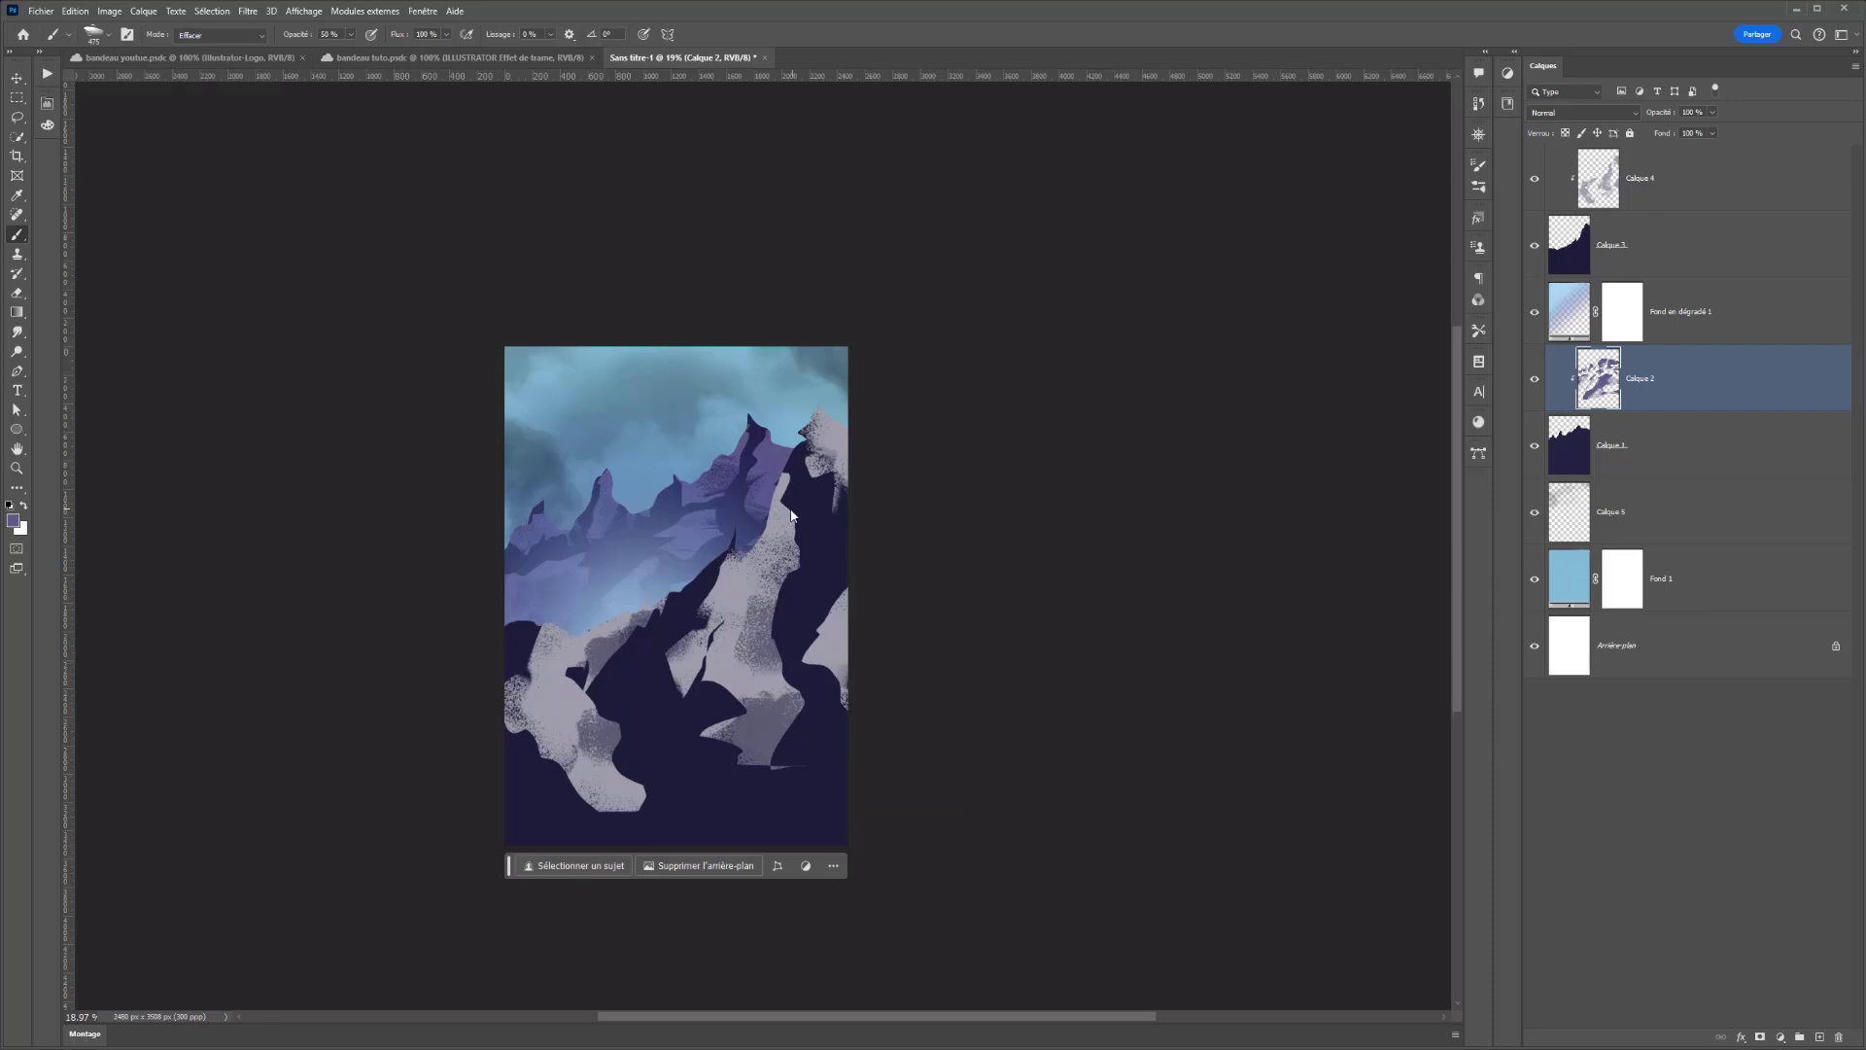
scroll(639, 569, "down", 2)
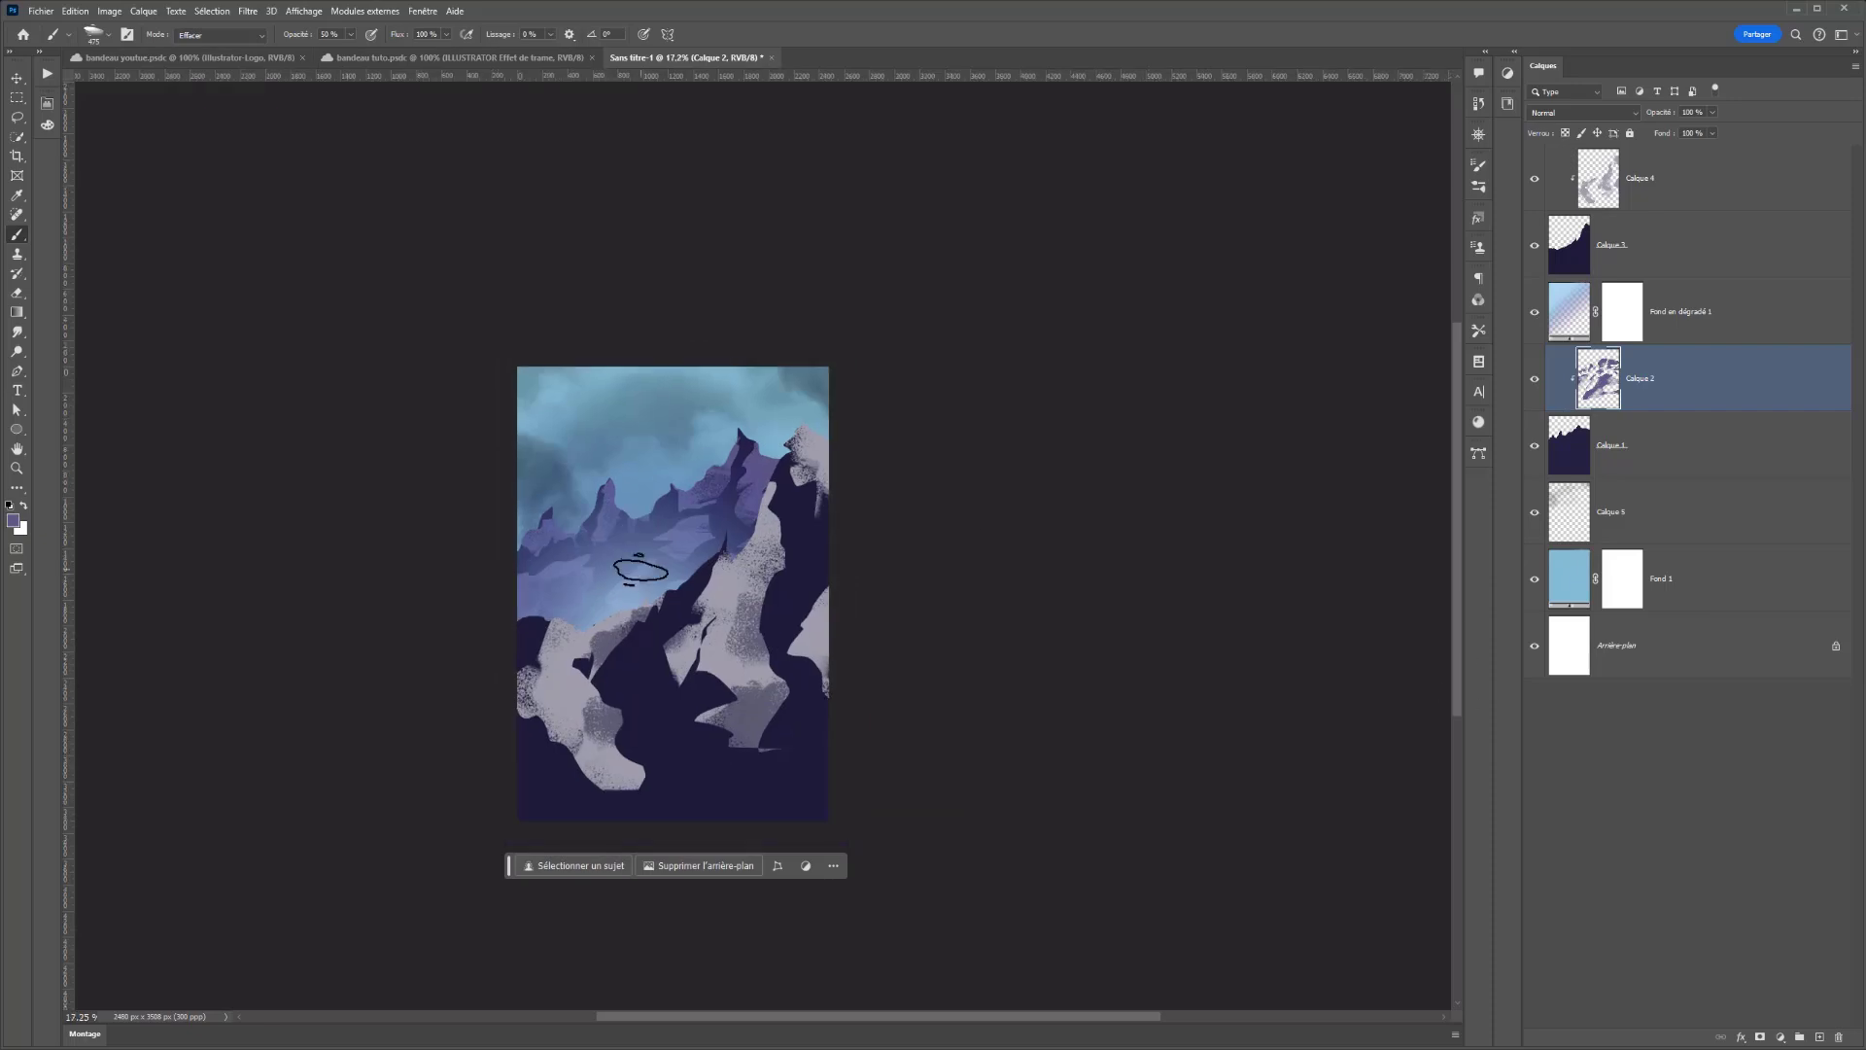
left_click(1660, 194)
left_click(1778, 1040)
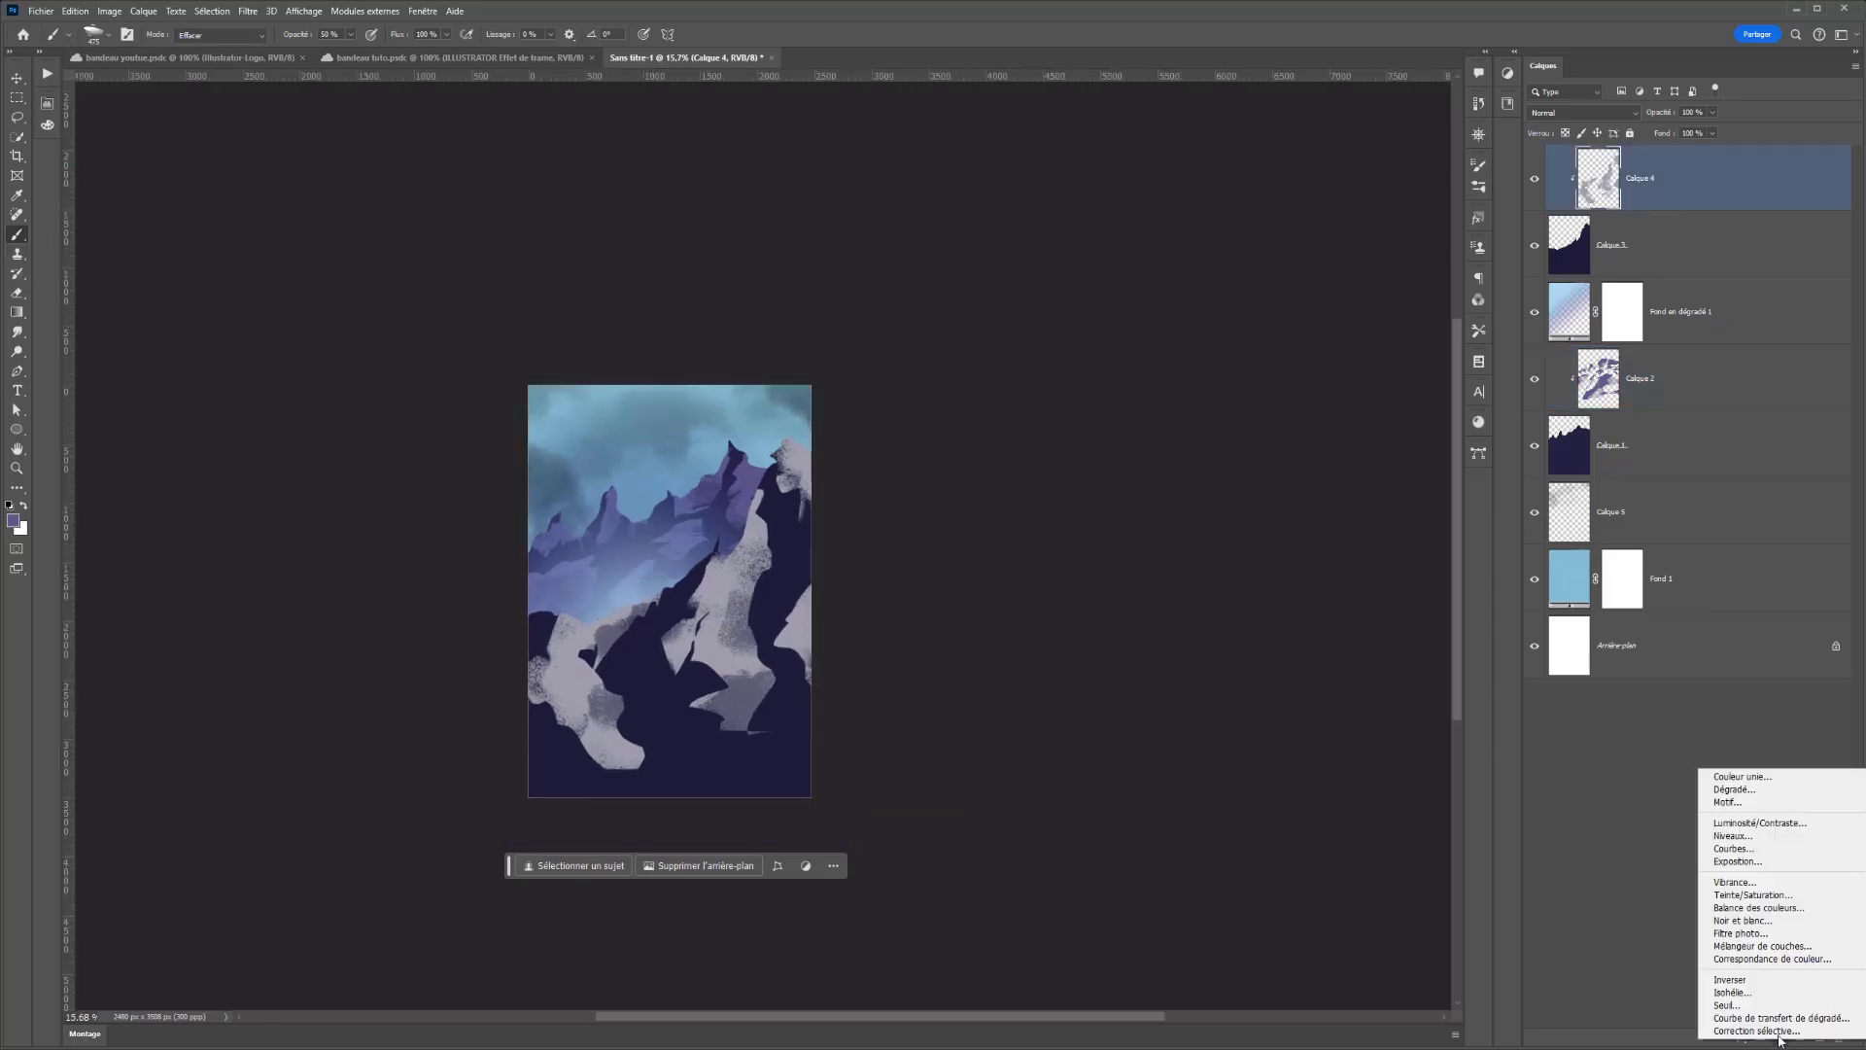
key("Escape")
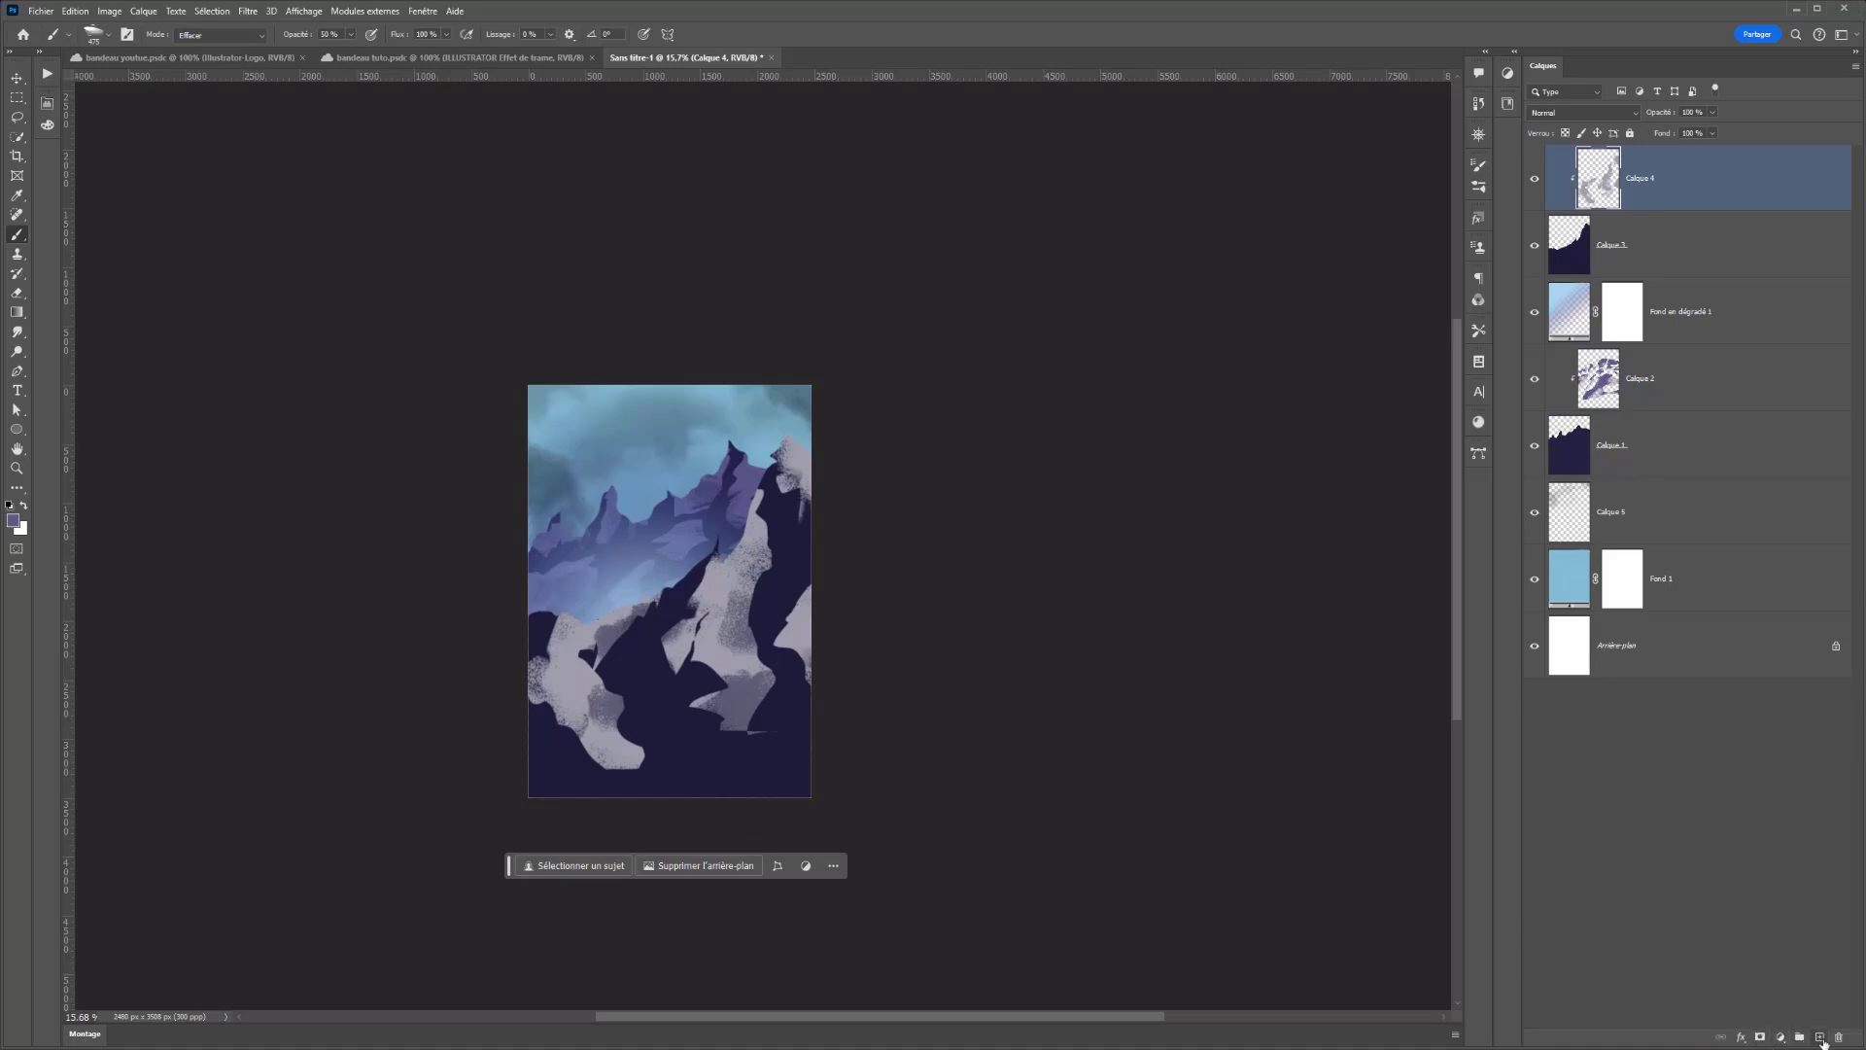
left_click(1820, 1037)
- Lasso a foreground cliff shape along the left and bottom edges
key("l")
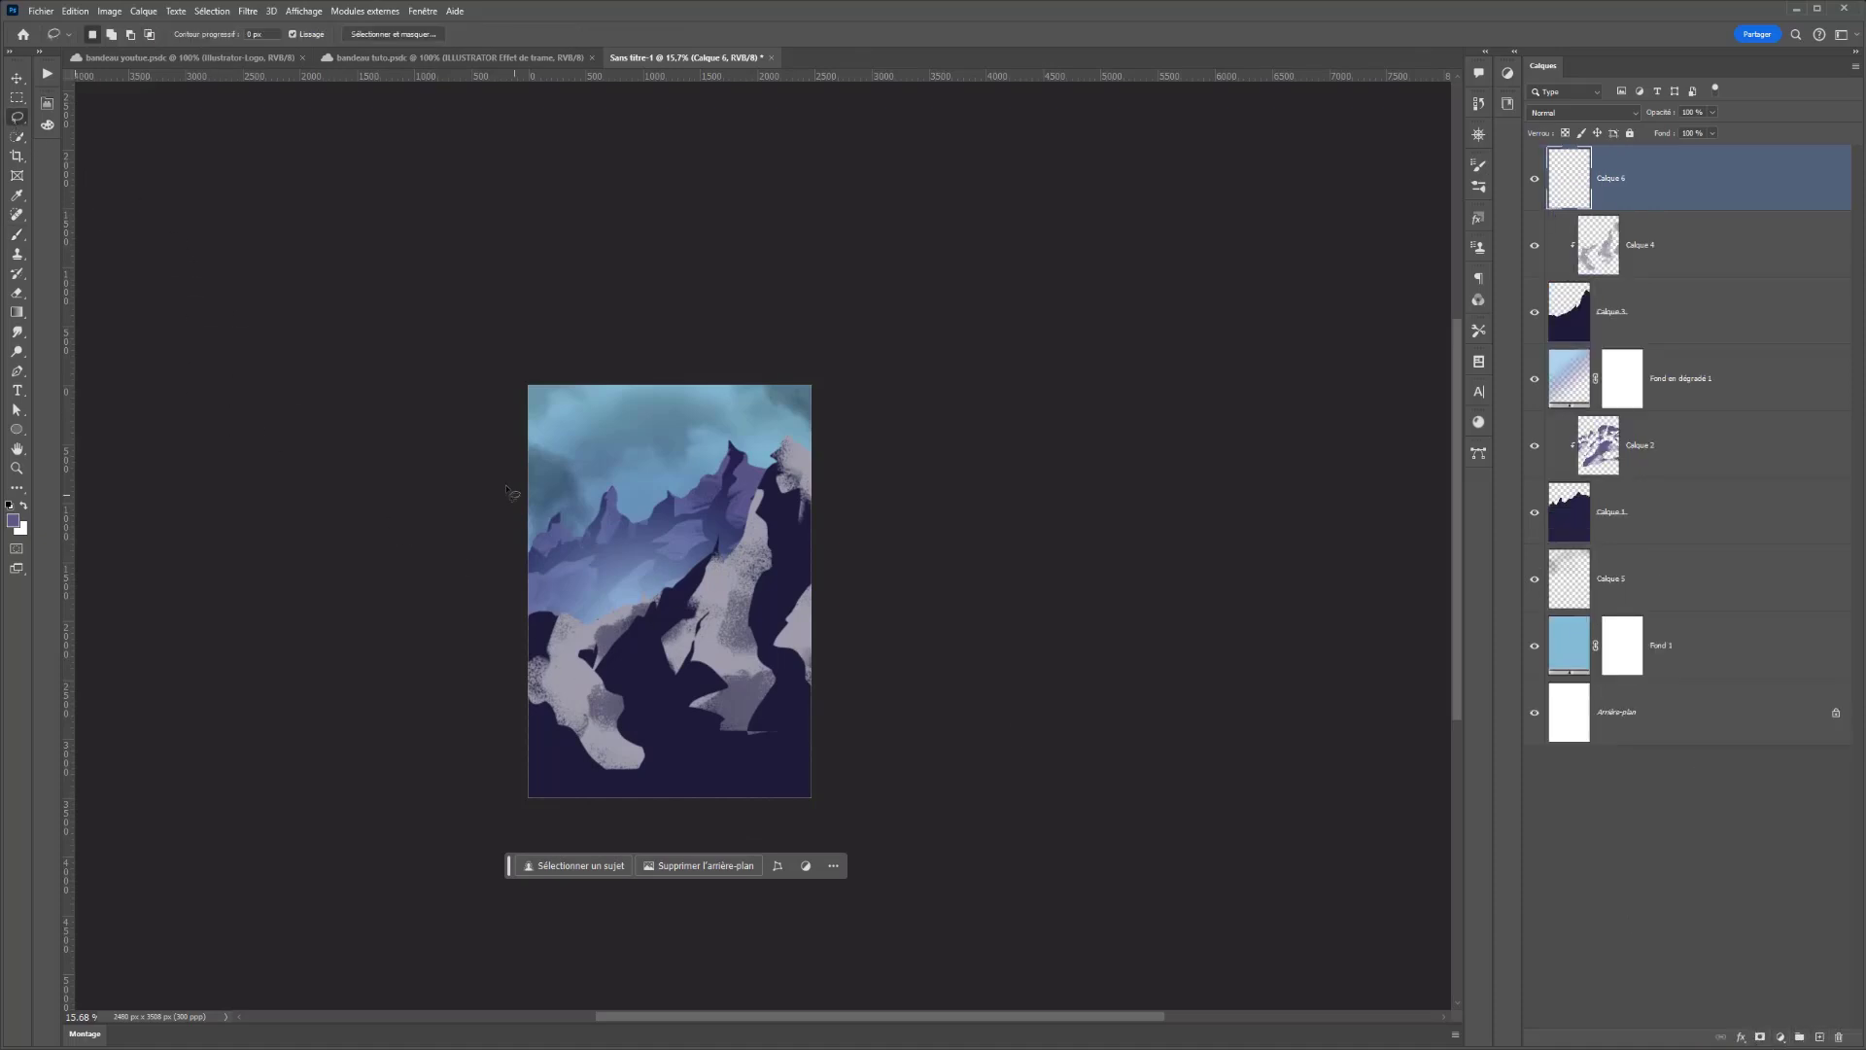
left_click_drag(511, 409, 530, 413)
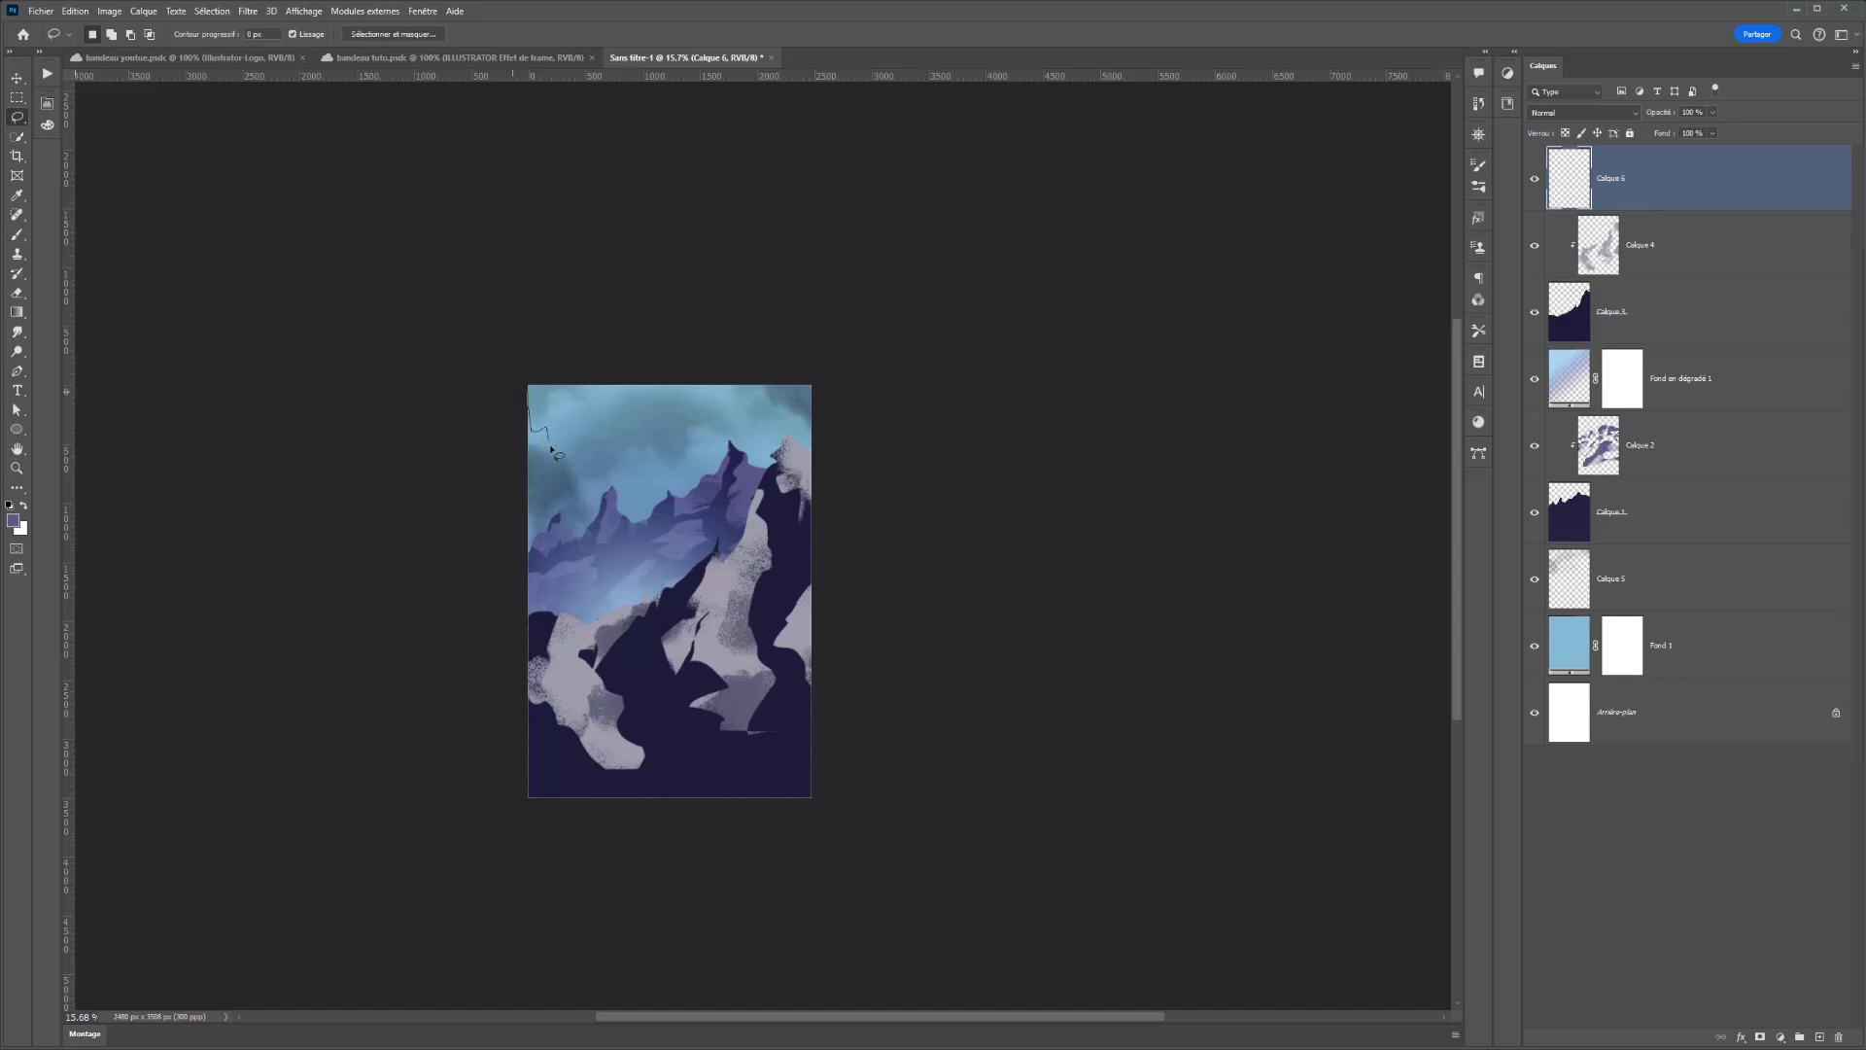
mouse_move(576, 545)
left_mouse_down()
mouse_move(641, 720)
mouse_move(748, 790)
left_mouse_up()
left_click(512, 392)
left_click_drag(515, 394, 533, 418)
left_click_drag(813, 819, 407, 433)
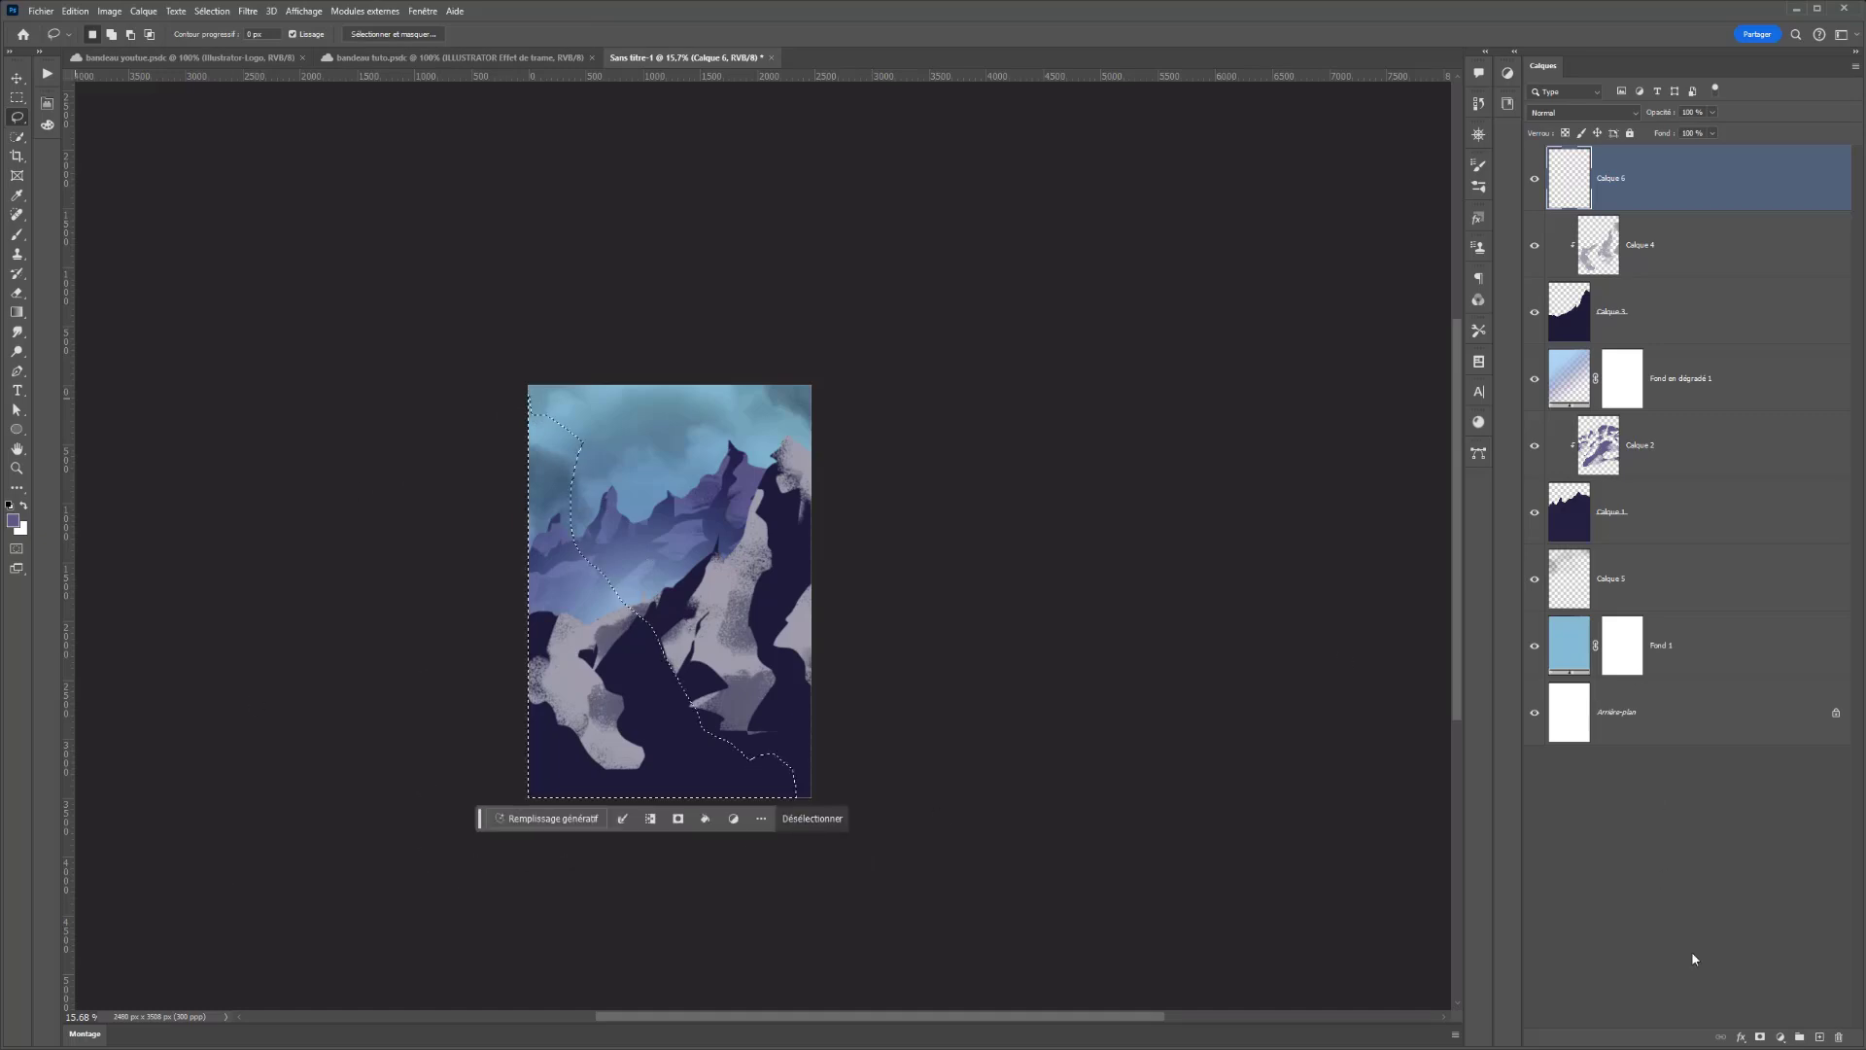
key("ctrl+shift+alt+n")
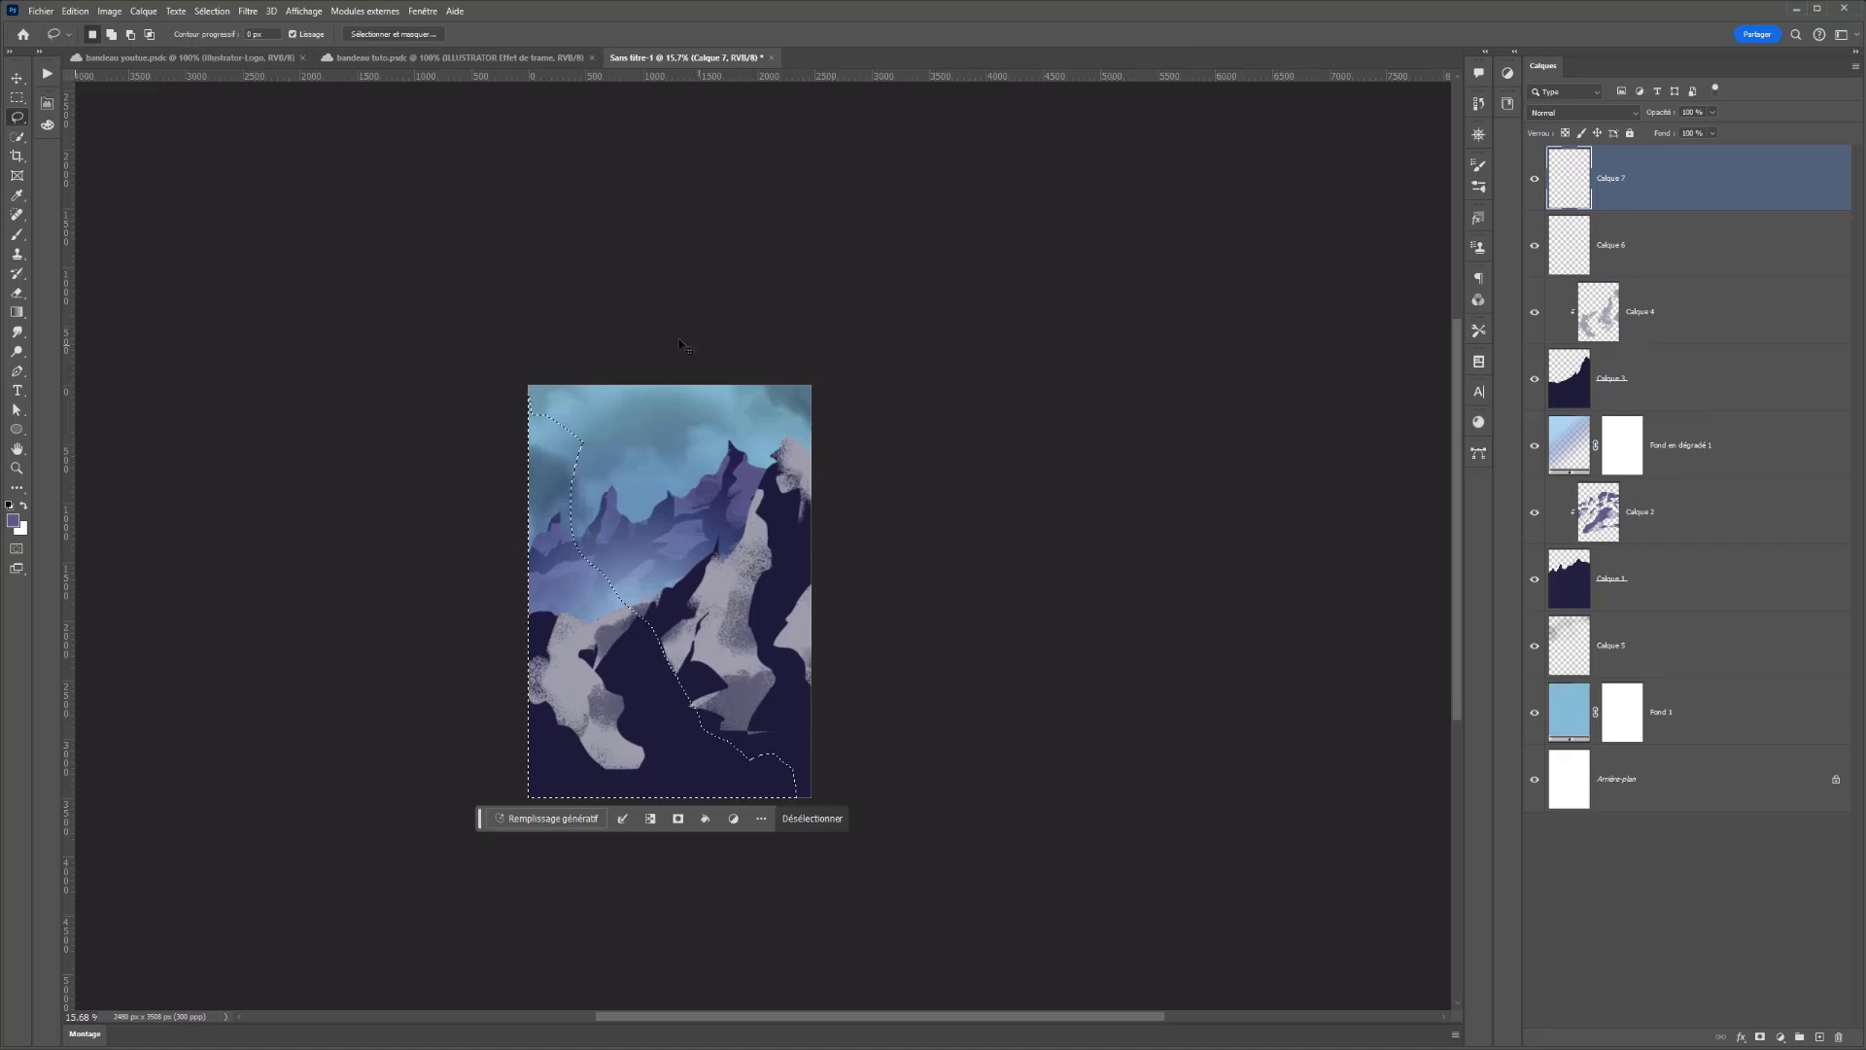
key("ctrl+z")
- Fill the cliff selection with dark navy #1d1b38 and deselect
left_click(19, 317)
right_click(21, 322)
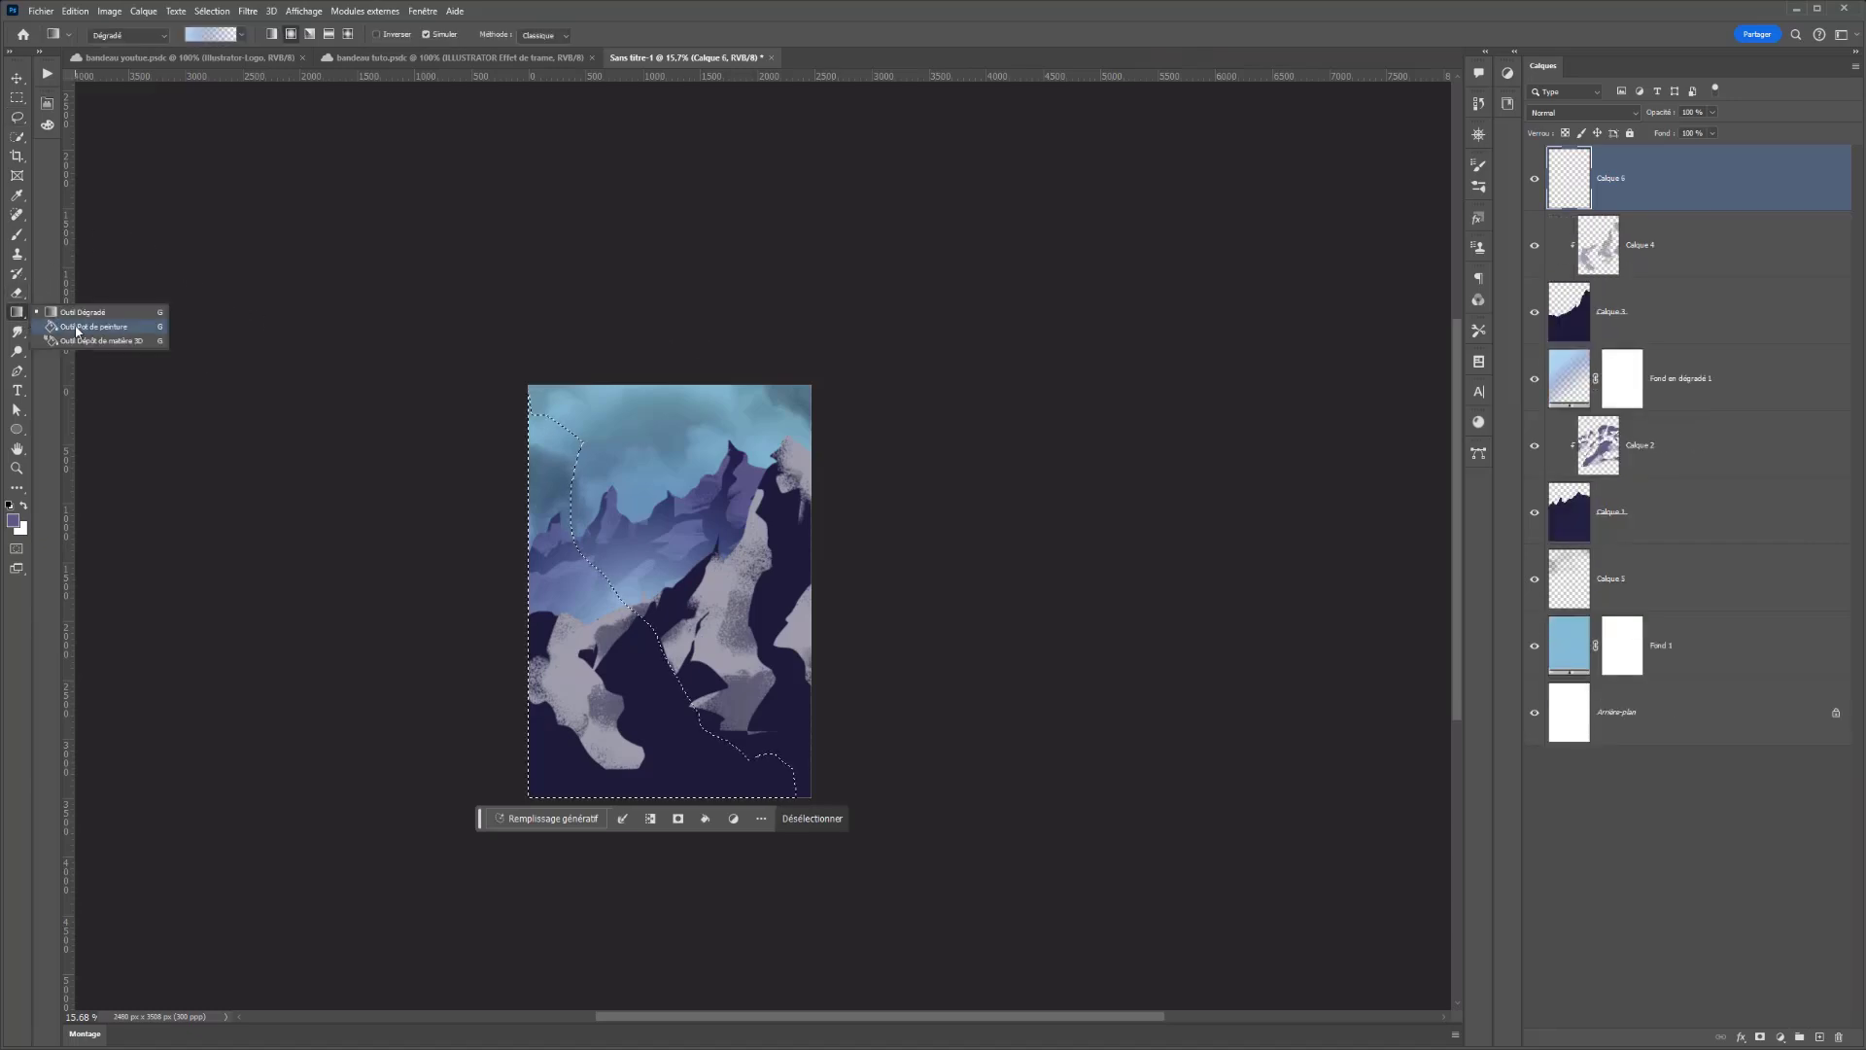
left_click(92, 328)
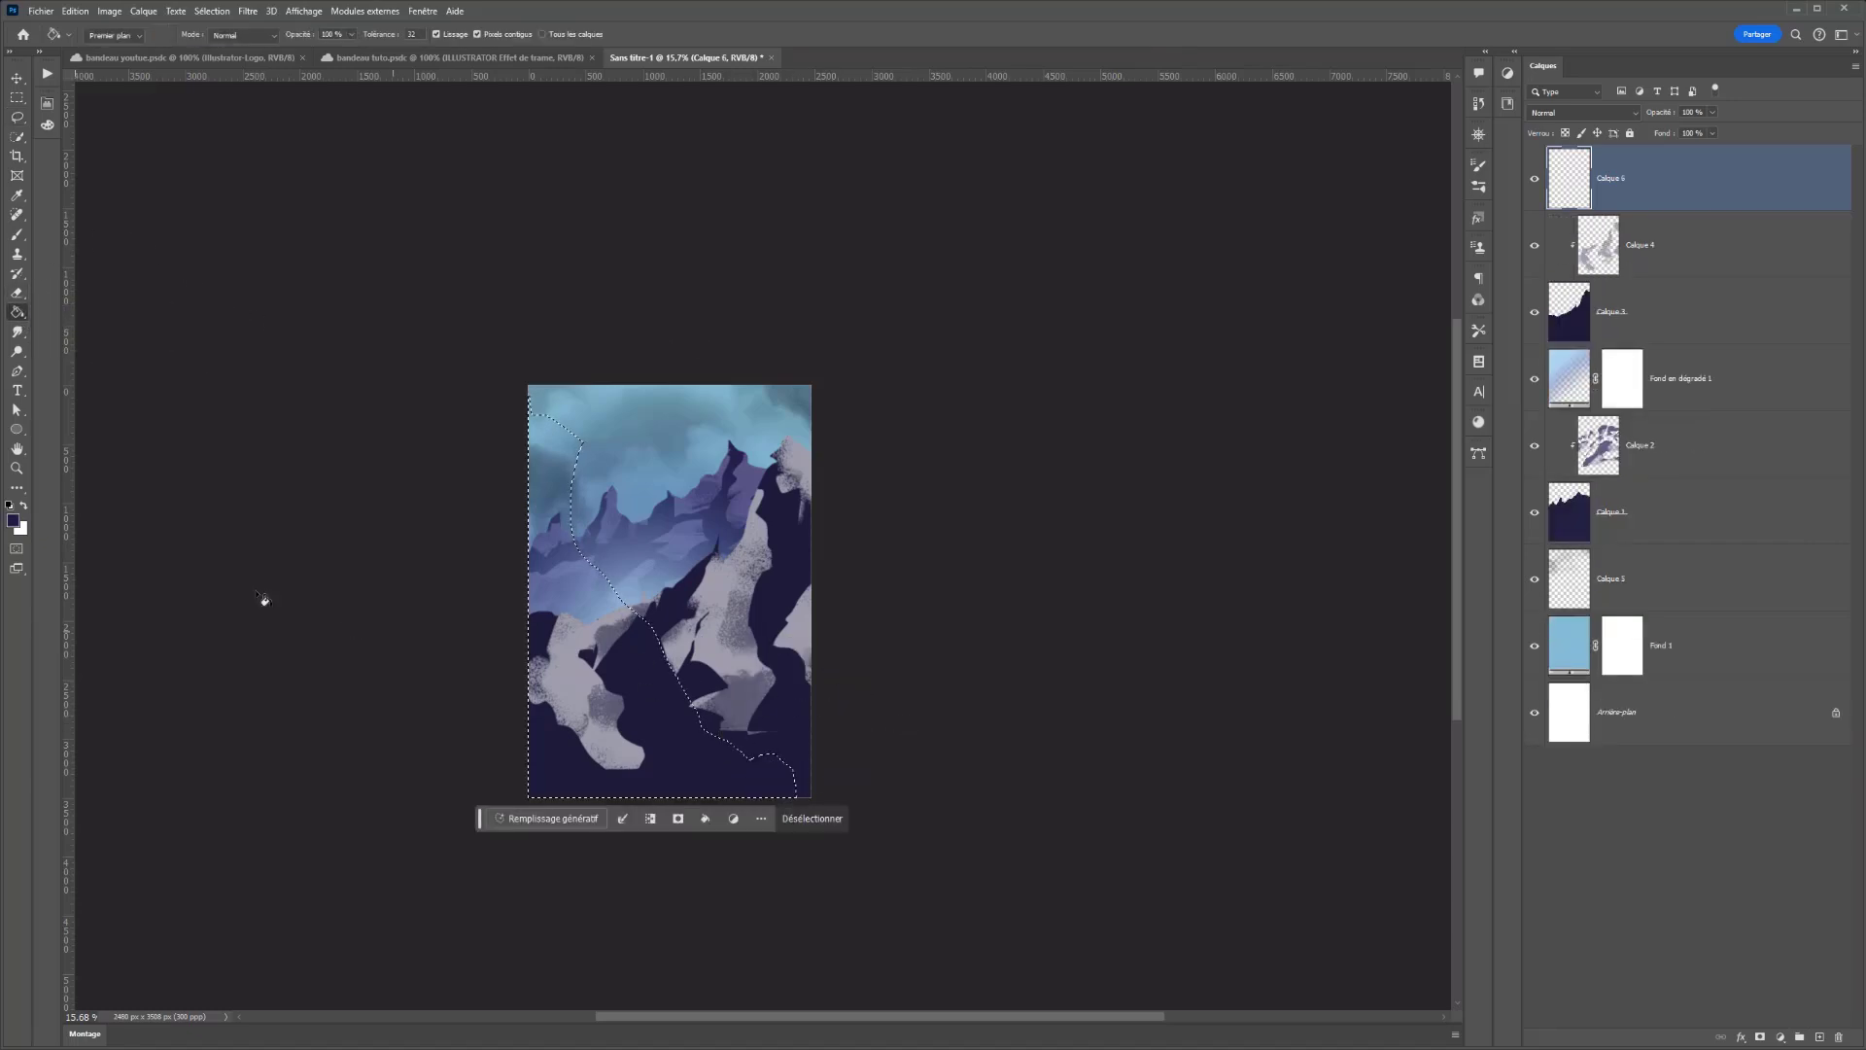
left_click(13, 519)
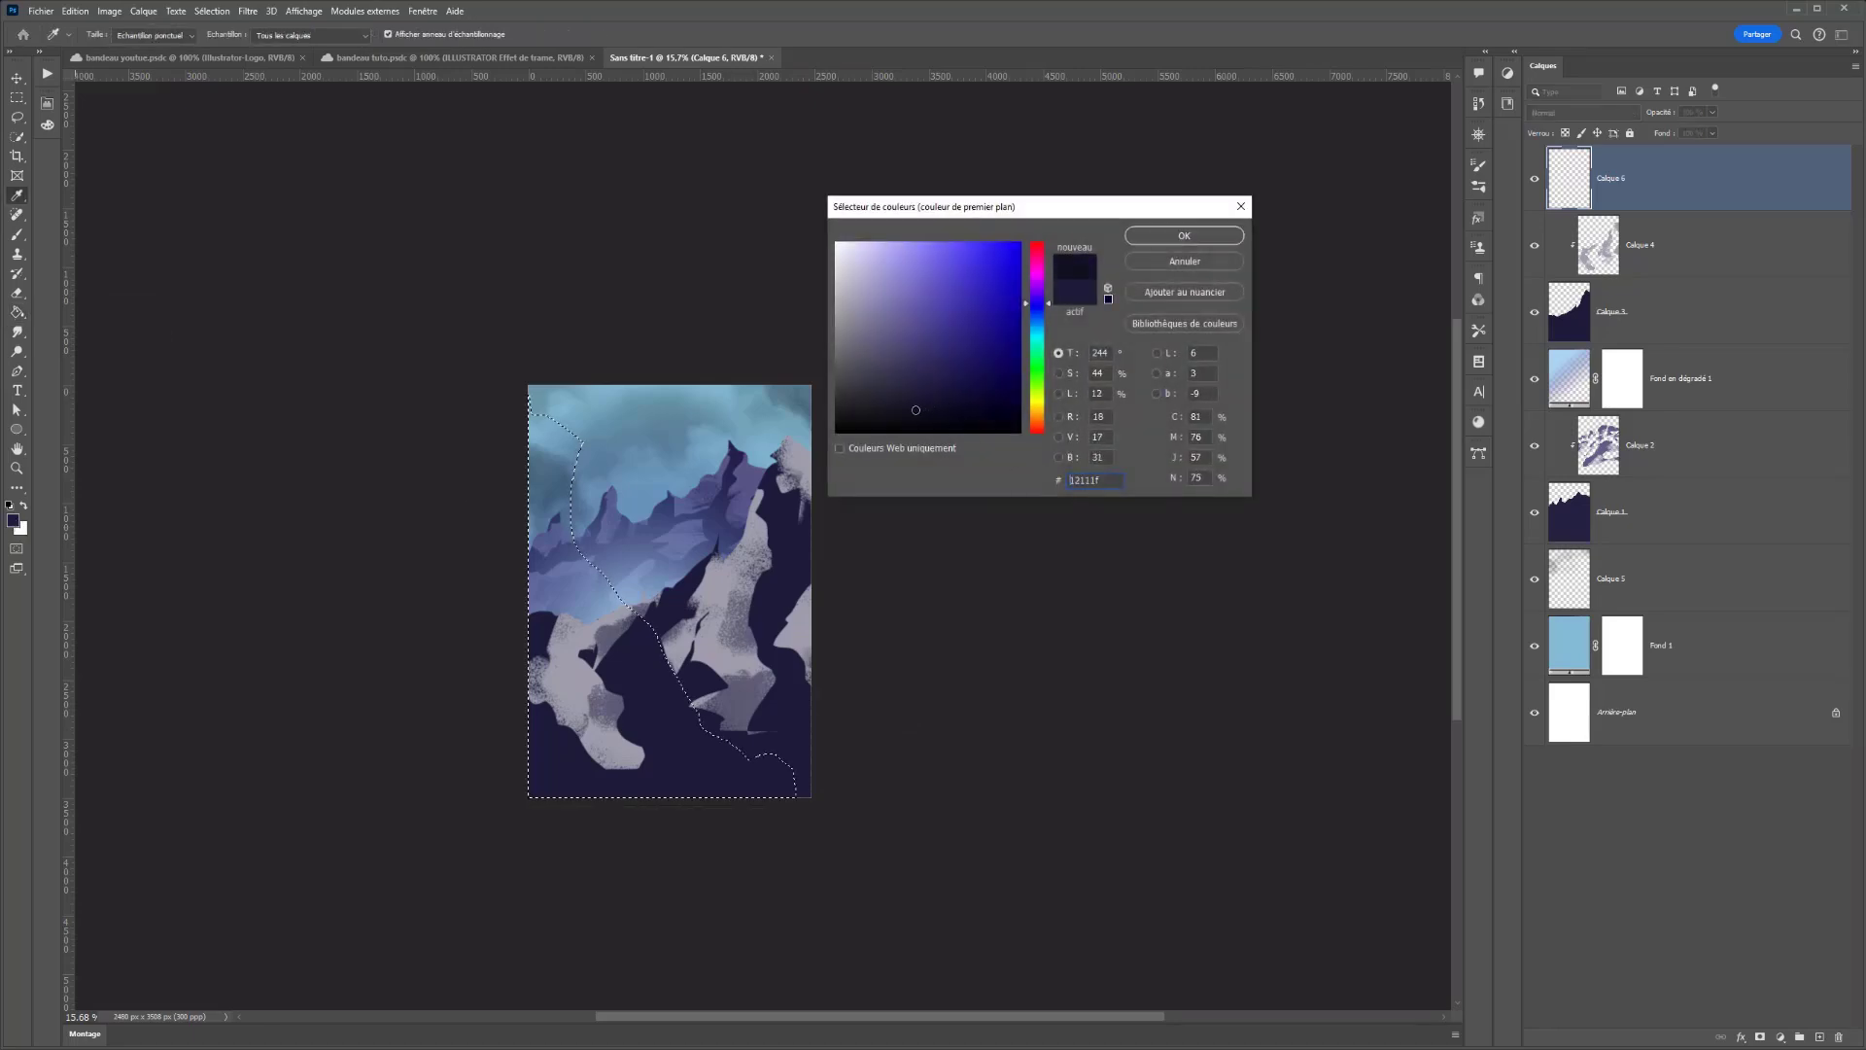
key("Return")
left_click(677, 744)
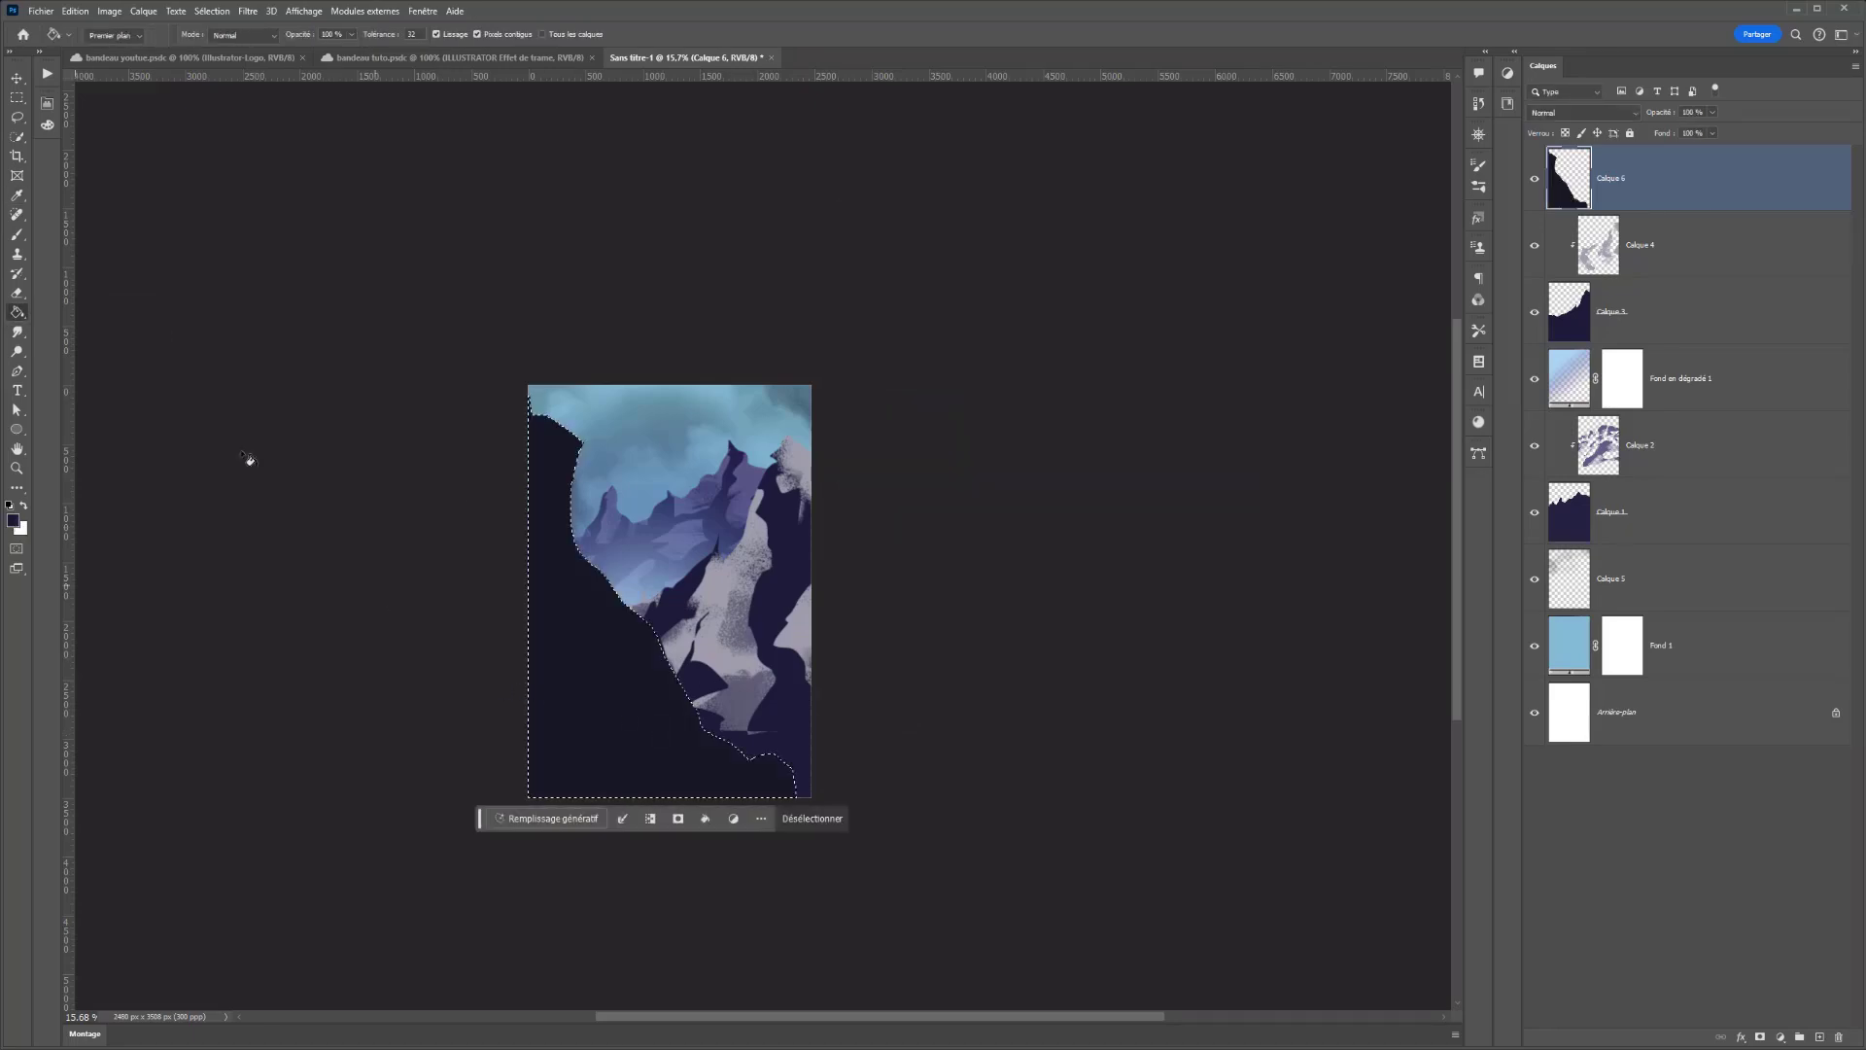
left_click(18, 97)
key("ctrl+d")
- Add a new layer clipped to Calque 6 and lasso-select the left foreground cliff, including the bottom-right rock
left_click(14, 117)
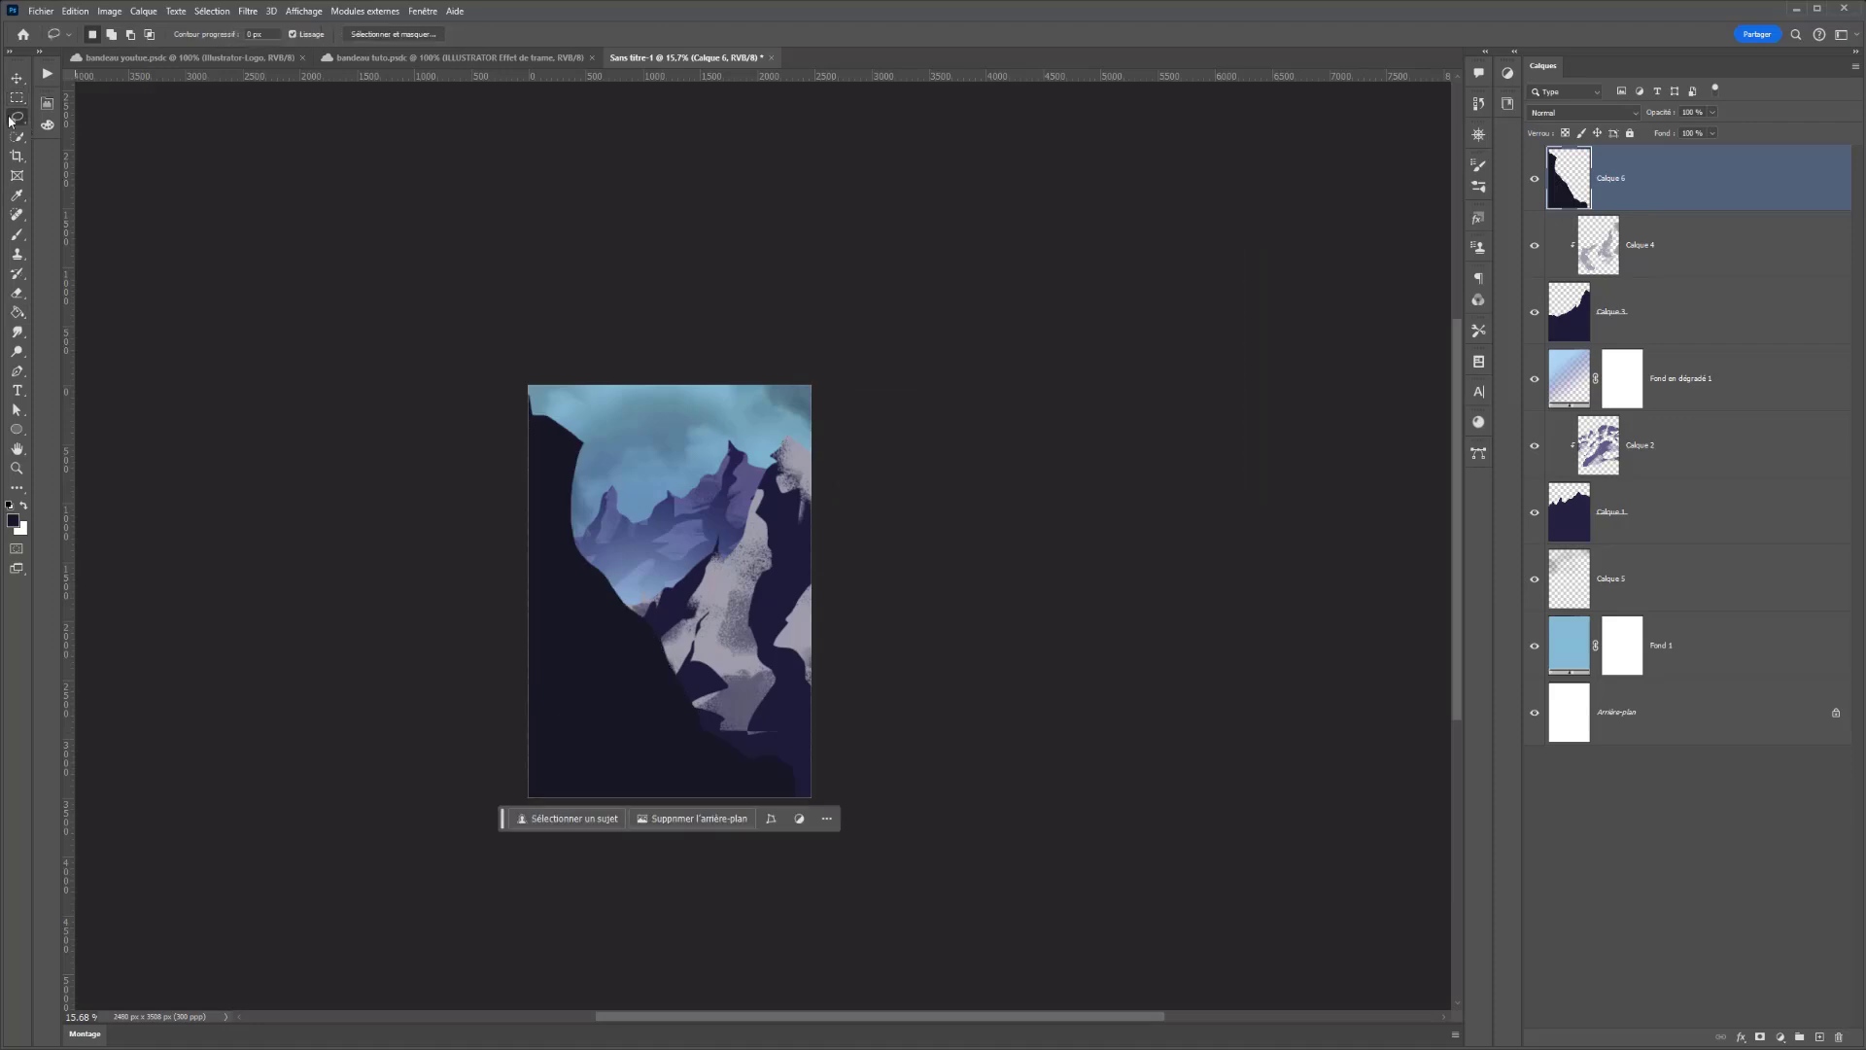
left_click(1818, 1036)
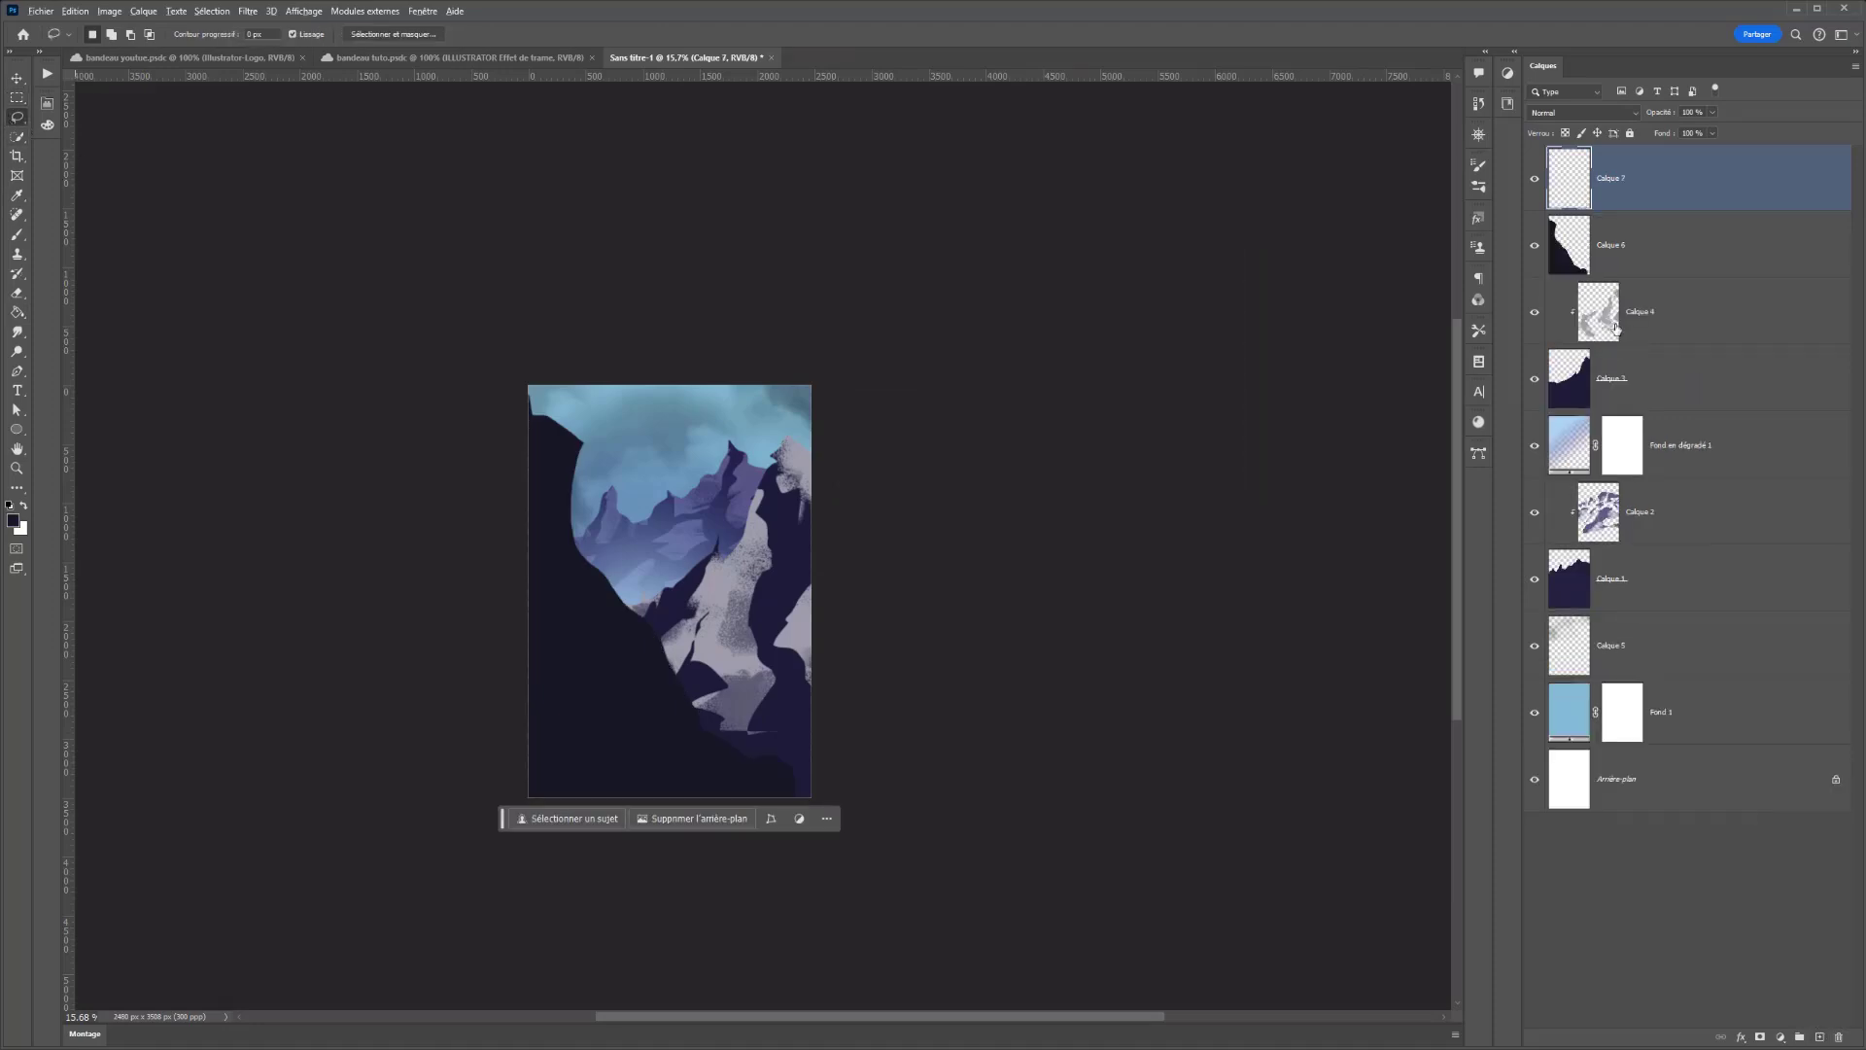
left_click(1652, 207, "alt")
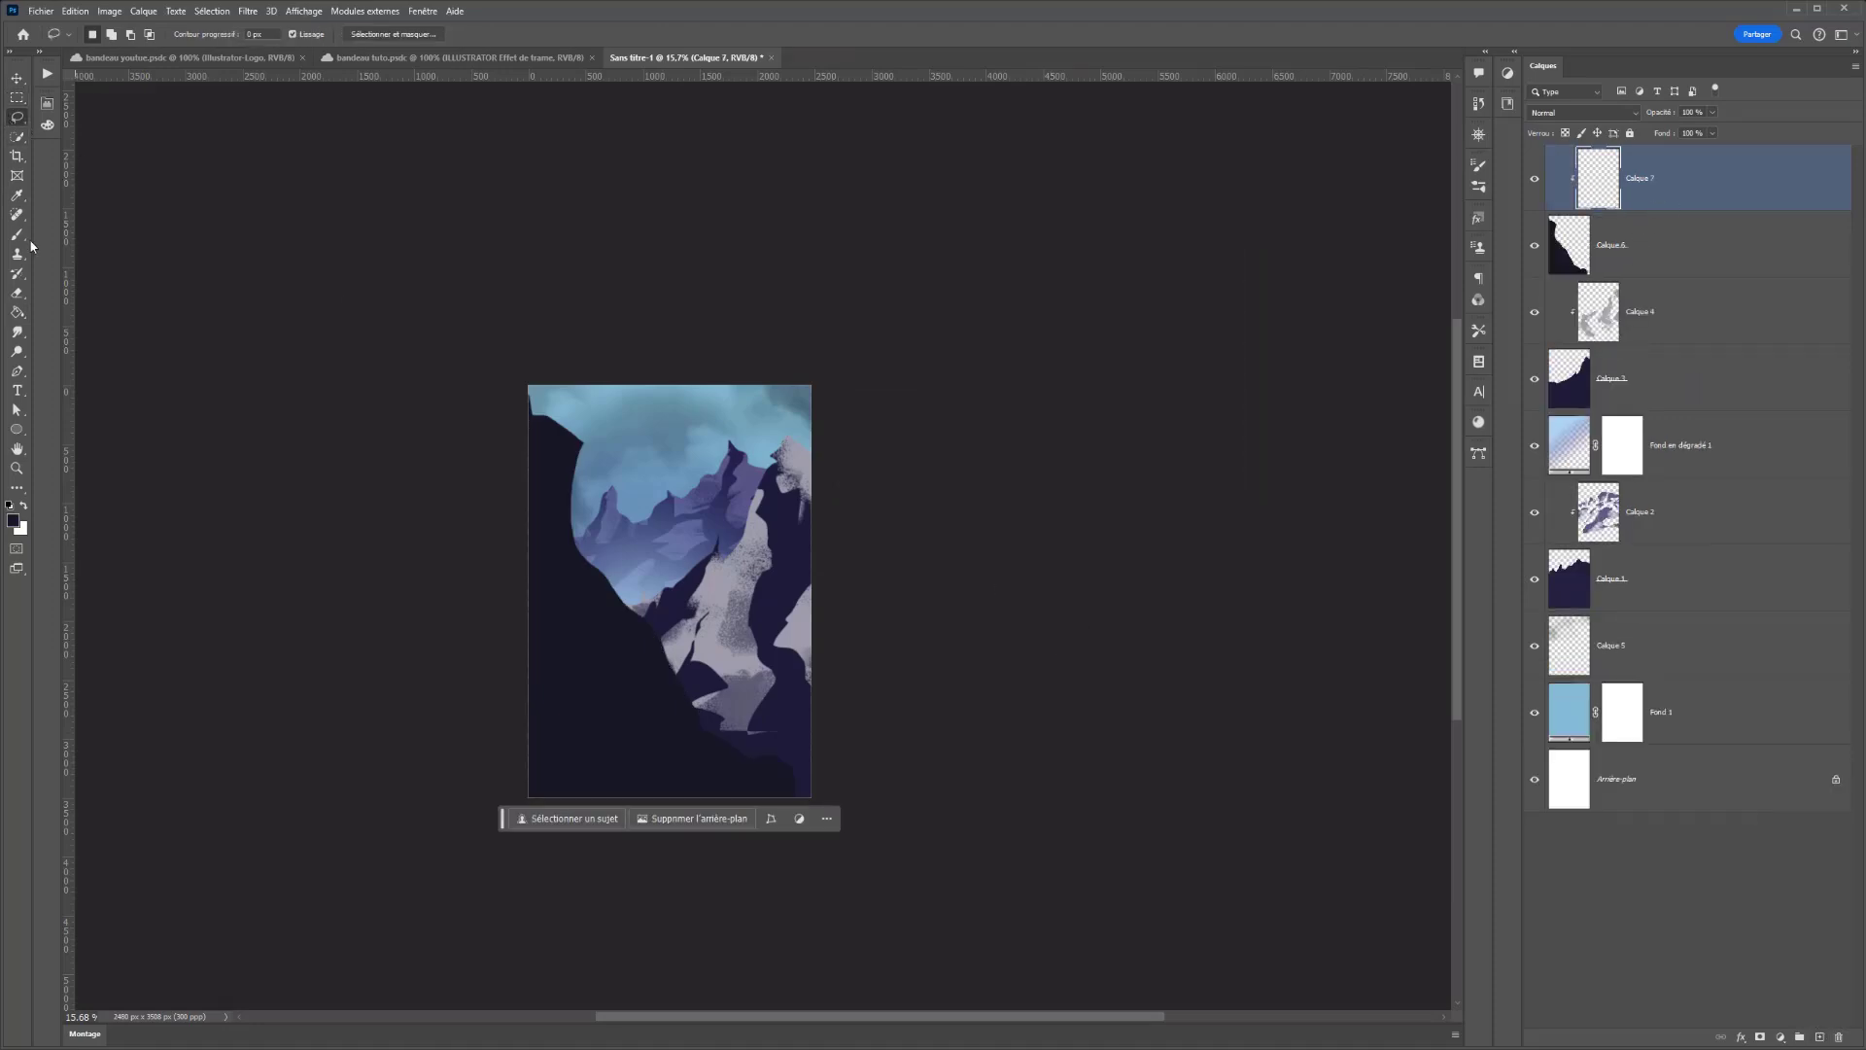
left_click_drag(558, 393, 563, 445)
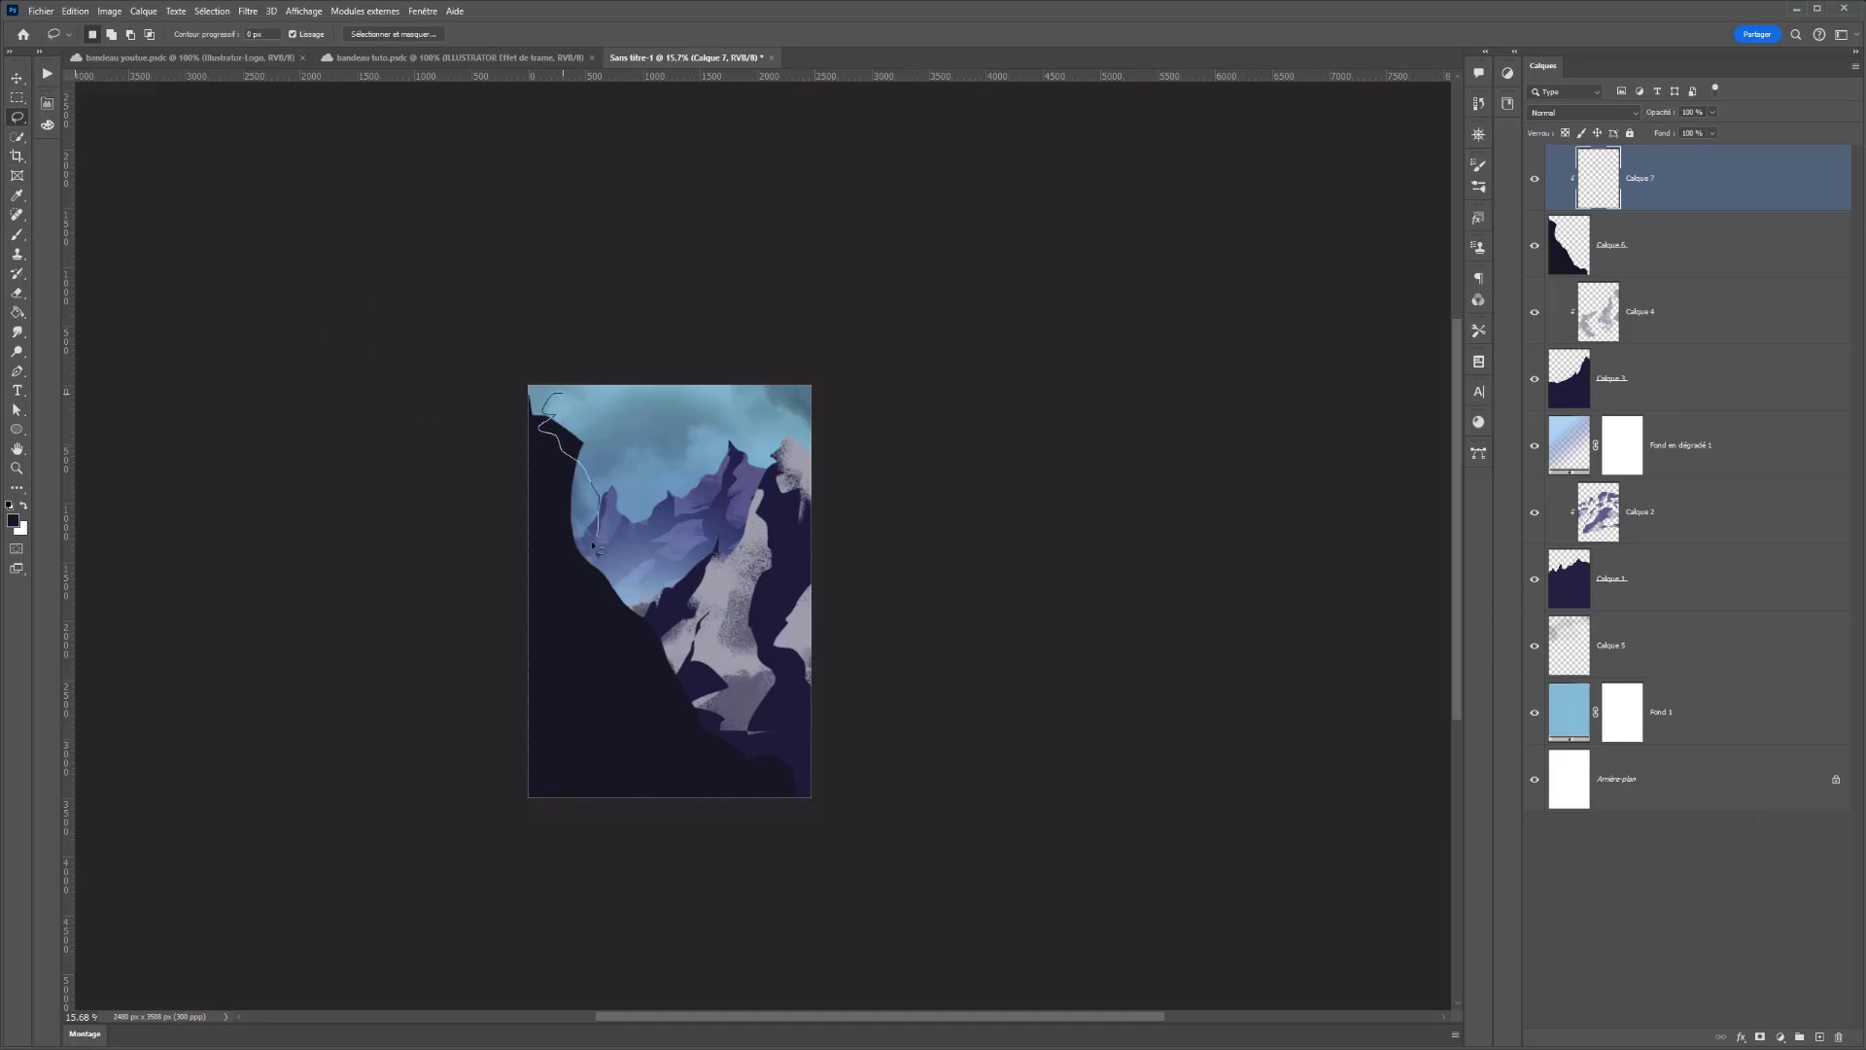
left_click_drag(593, 547, 537, 400)
mouse_move(617, 595)
left_mouse_down()
mouse_move(661, 623)
mouse_move(653, 729)
left_mouse_up()
mouse_move(653, 729)
left_mouse_down()
mouse_move(588, 432)
mouse_move(531, 472)
mouse_move(535, 583)
mouse_move(584, 581)
mouse_move(589, 540)
left_mouse_up()
mouse_move(813, 750)
left_mouse_down()
mouse_move(804, 791)
mouse_move(754, 767)
left_mouse_up()
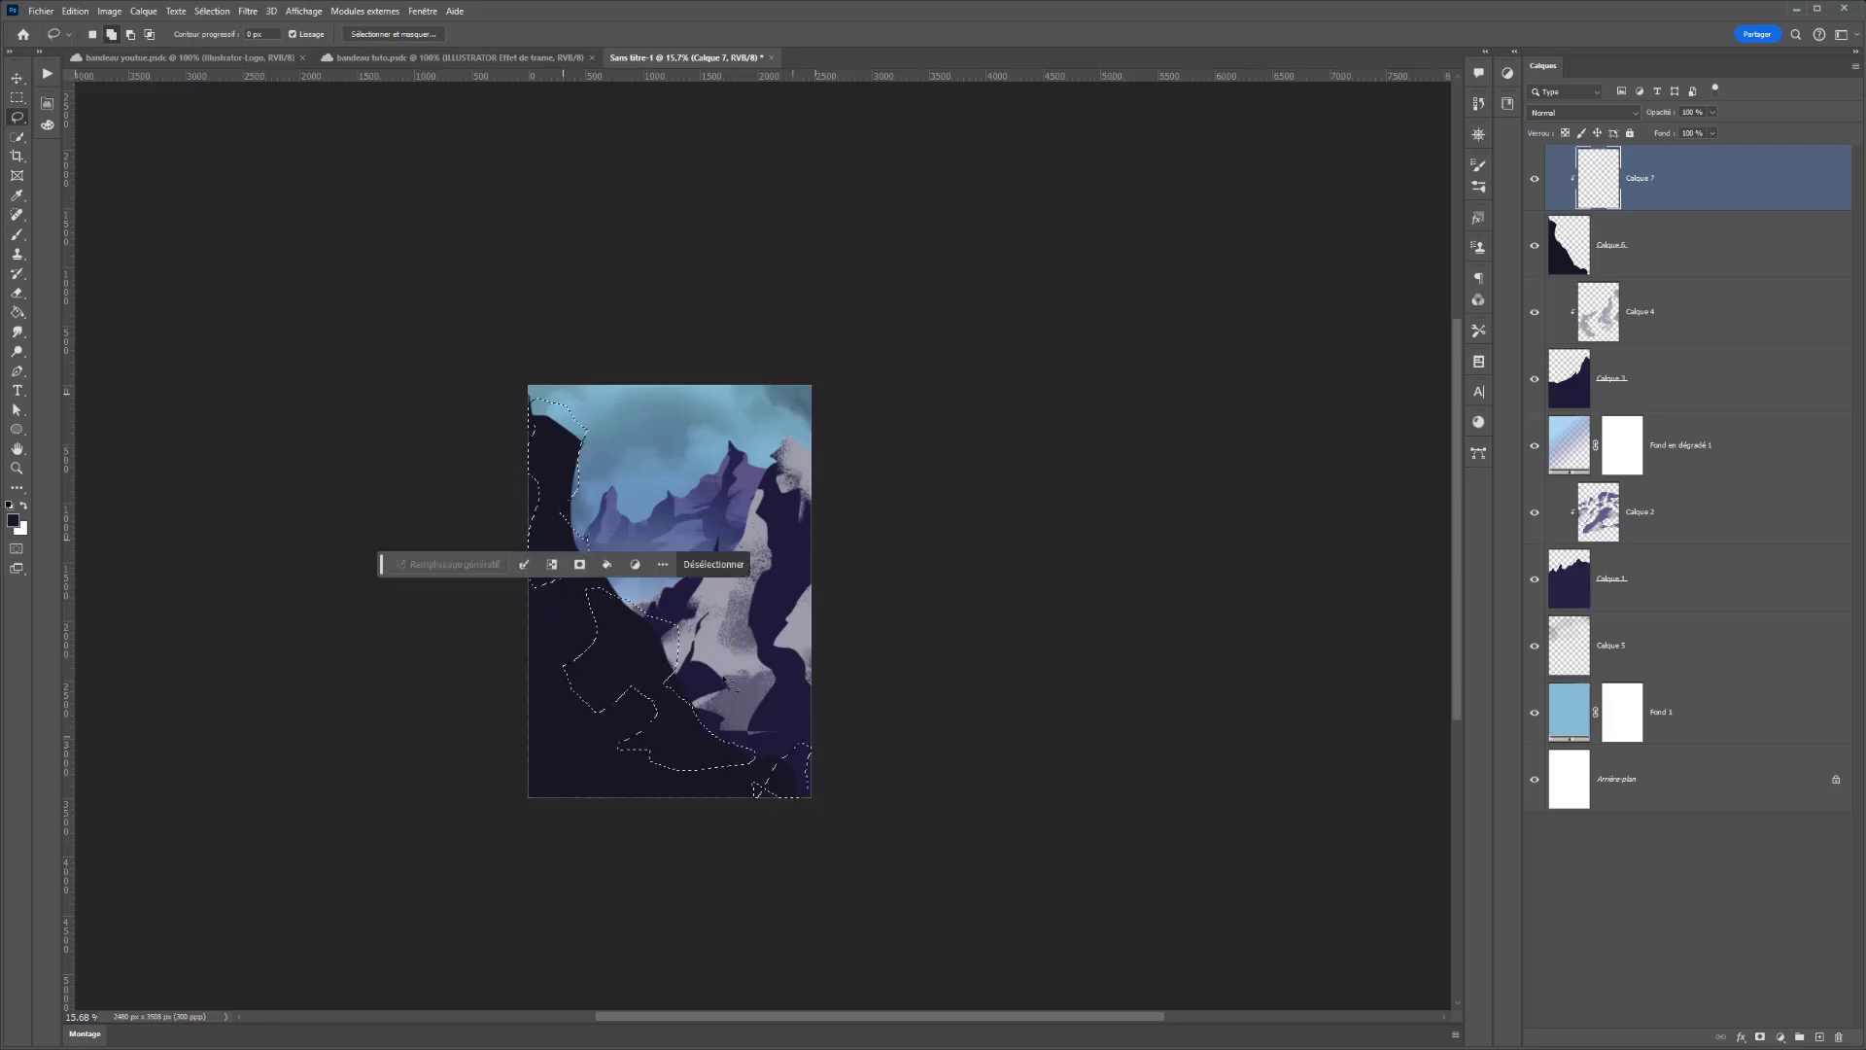
- Paint white speckles inside the cliff selection with a Normal-mode brush, then deselect
key("b")
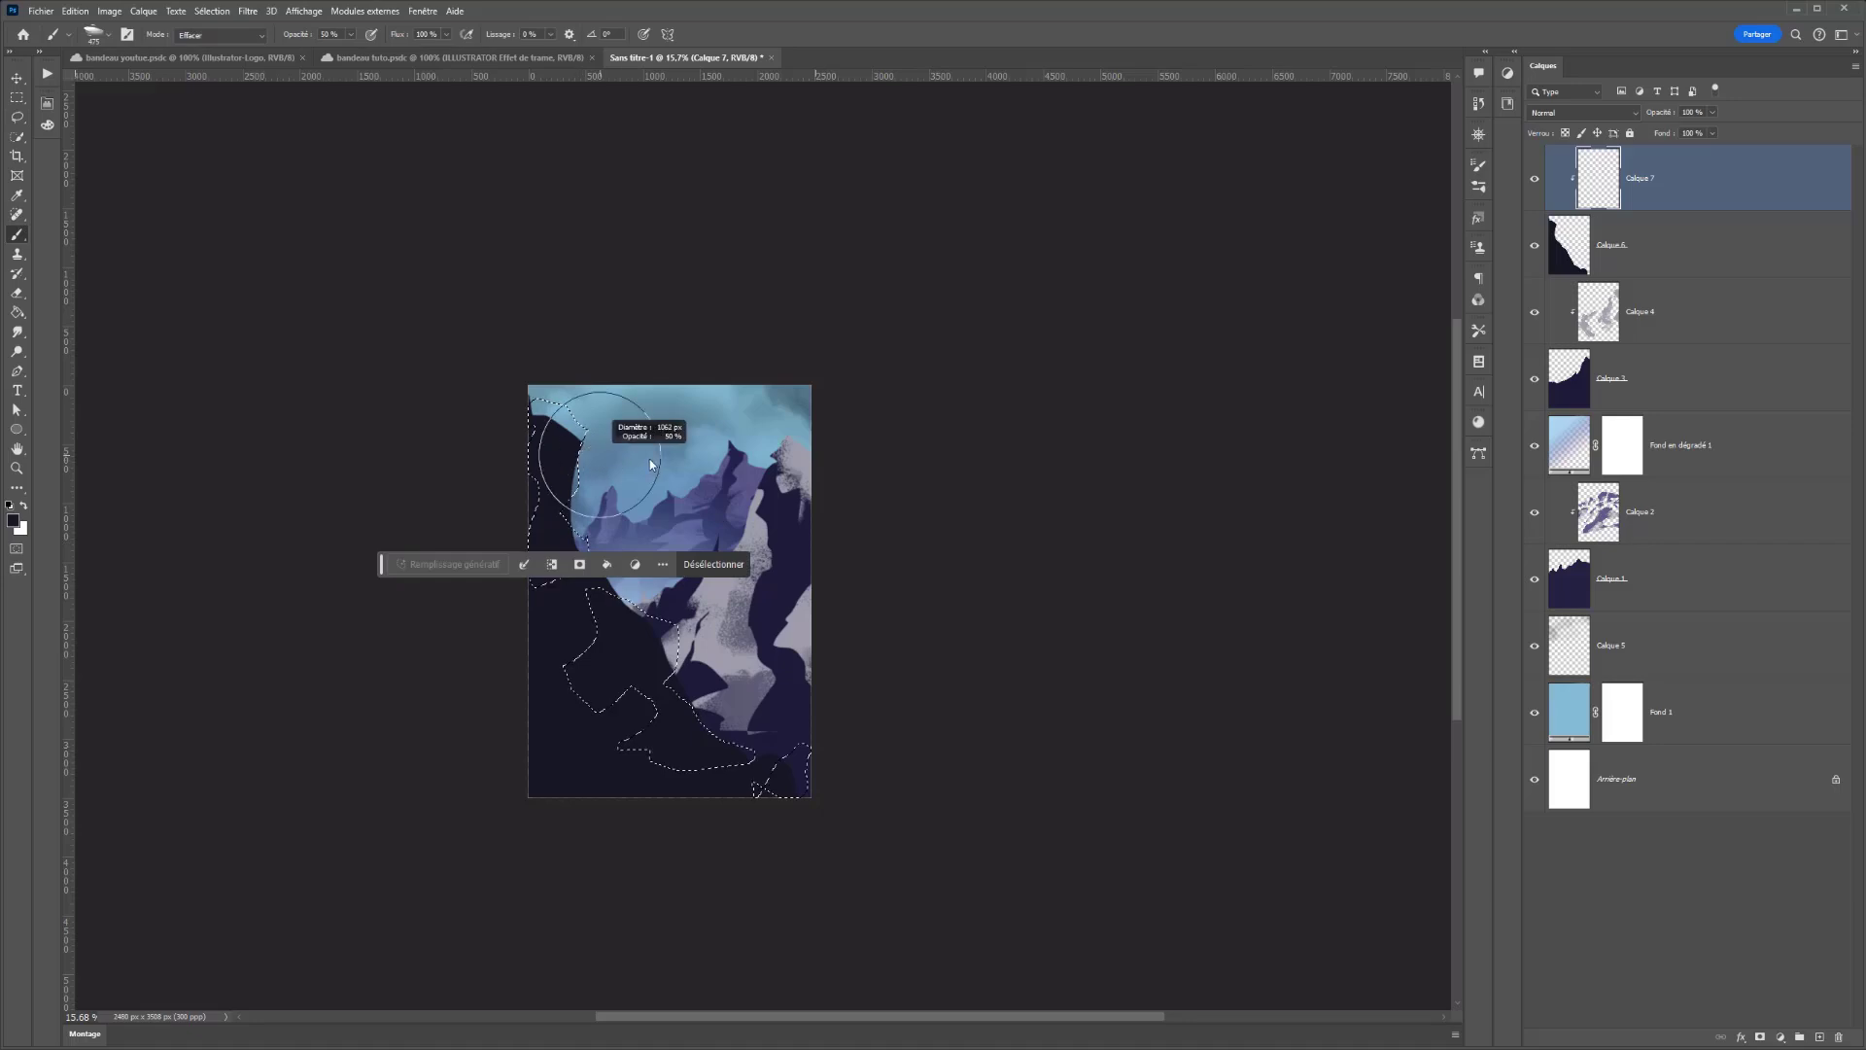
left_click(350, 34)
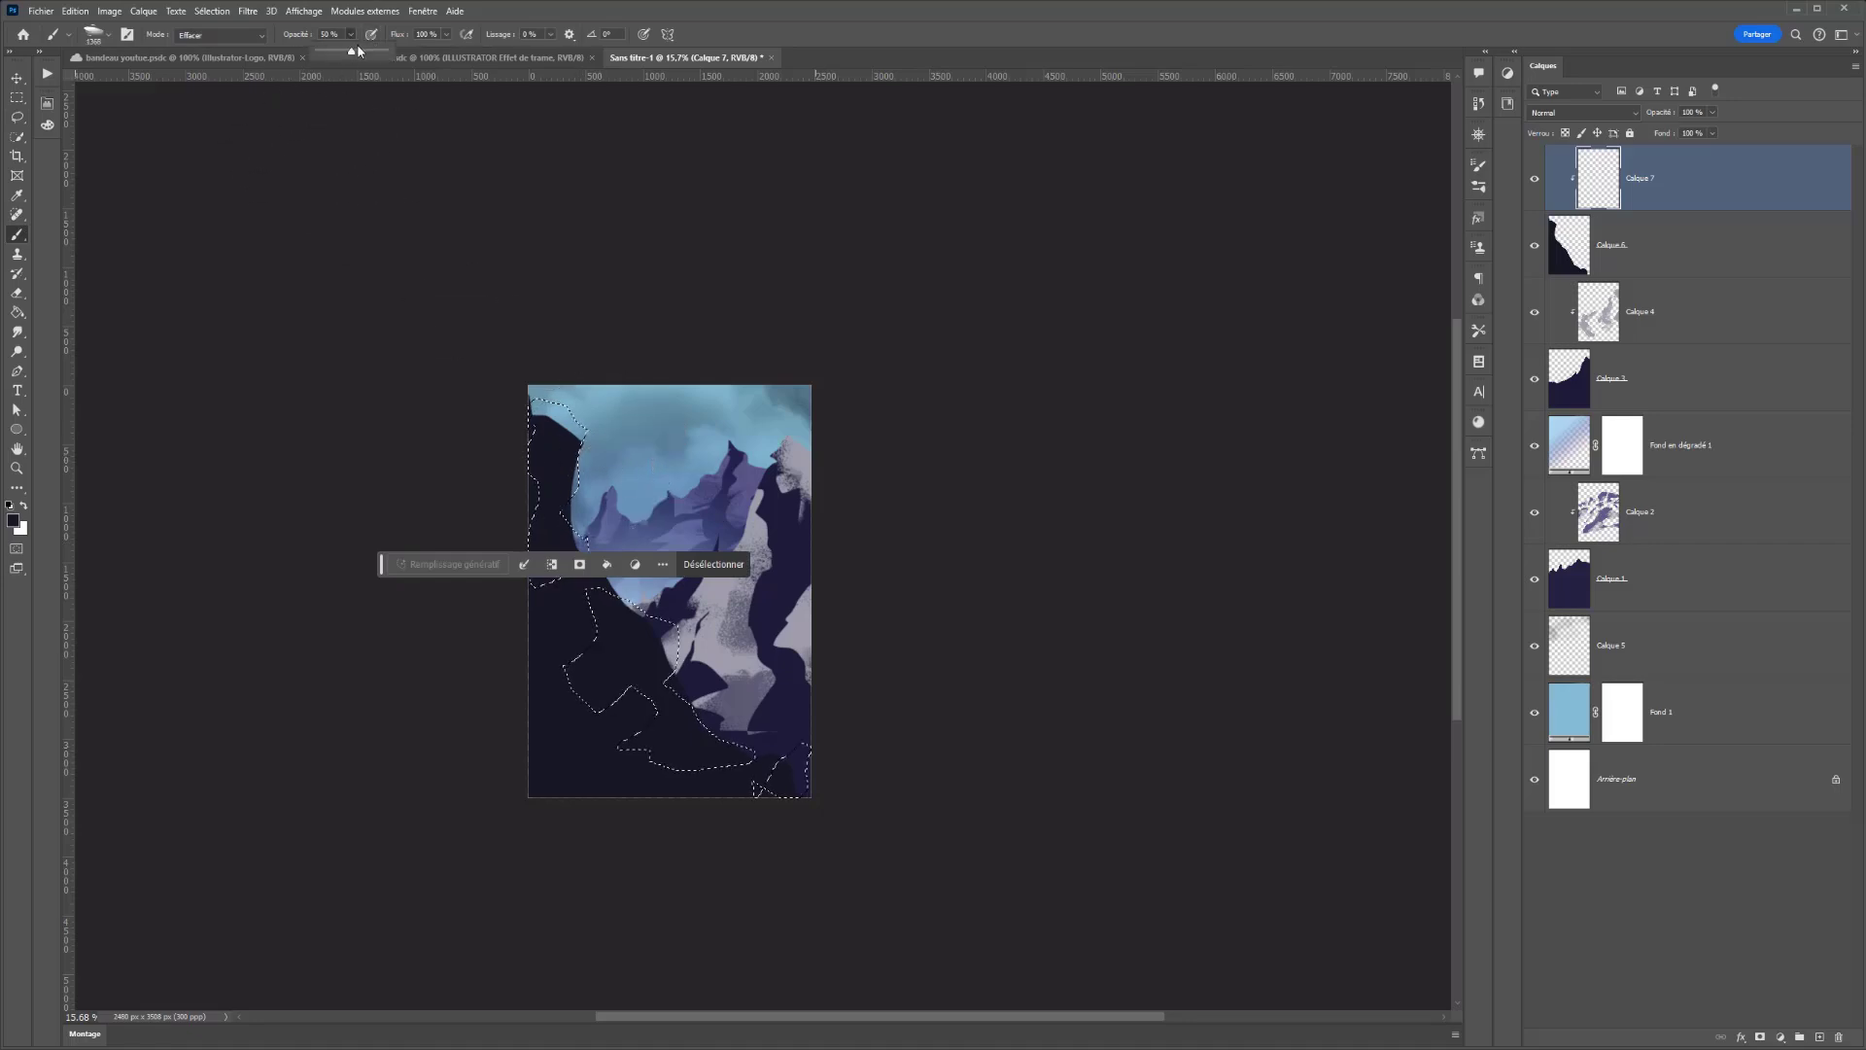
left_click(221, 35)
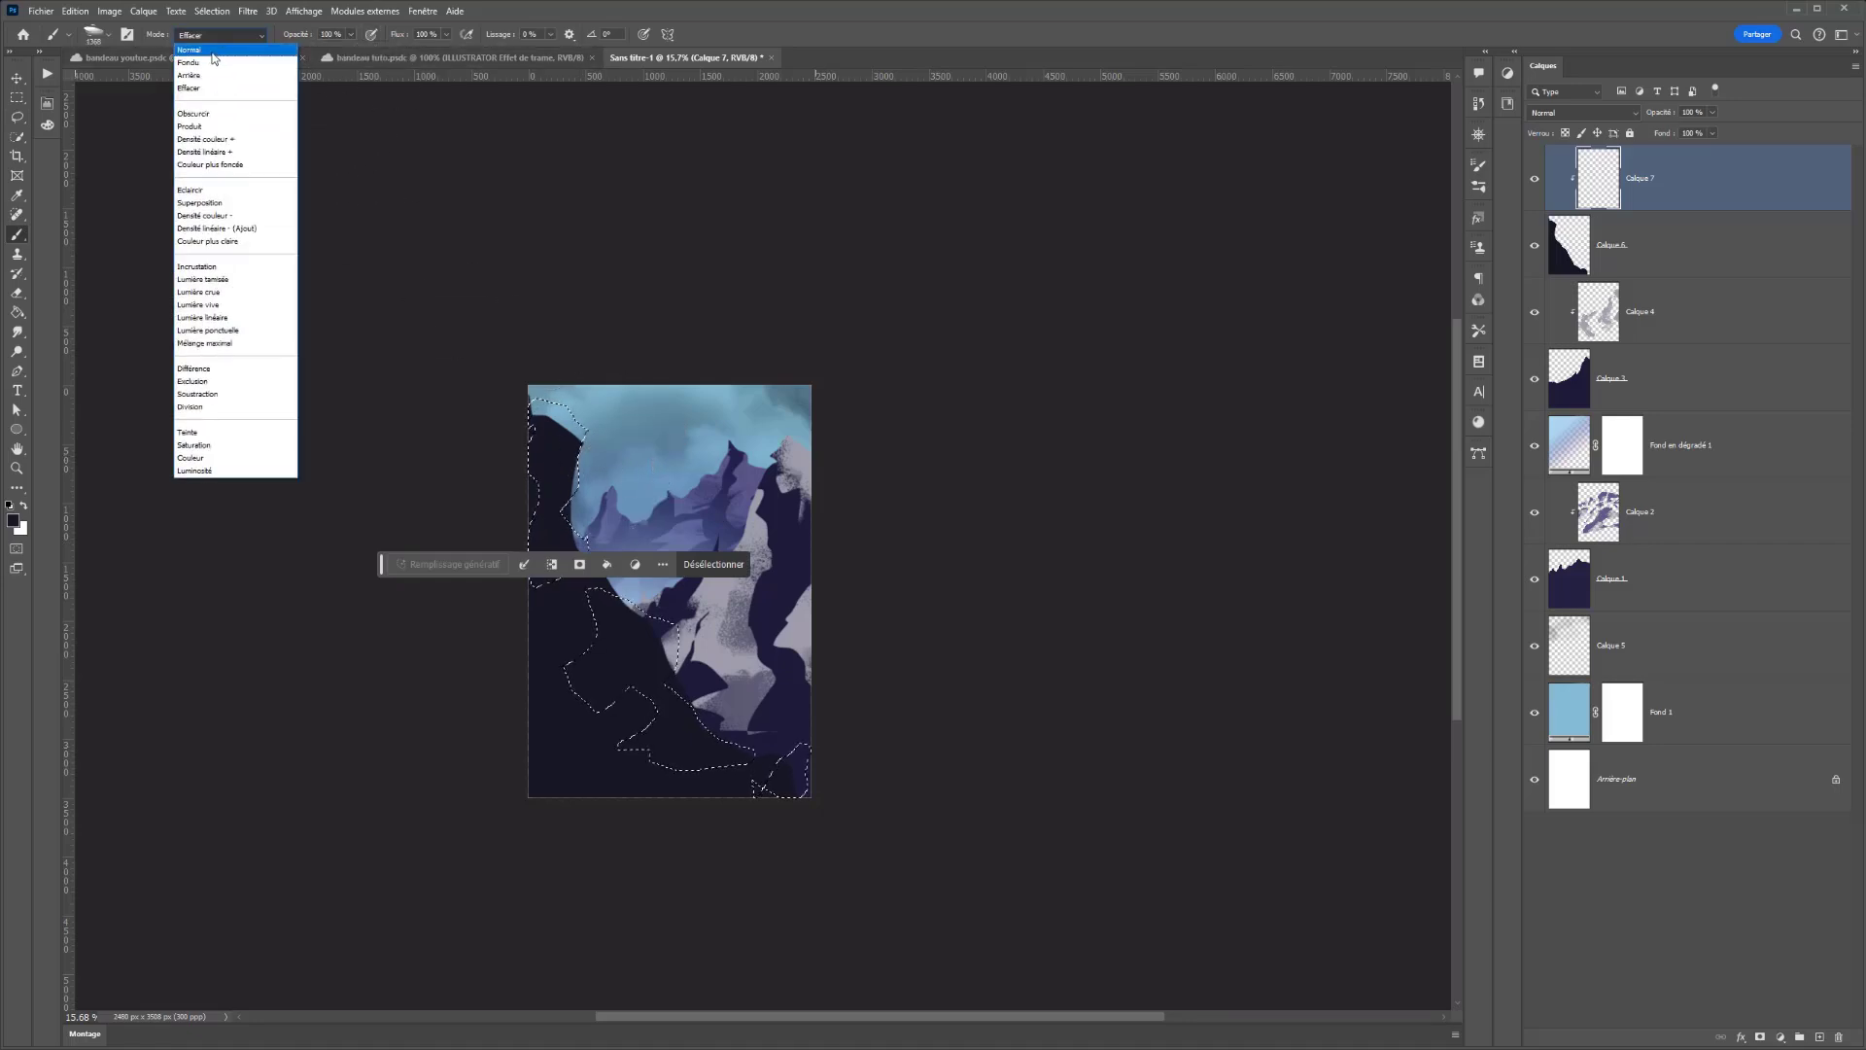
key("x")
left_click_drag(598, 447, 559, 544)
left_click_drag(602, 603, 680, 719)
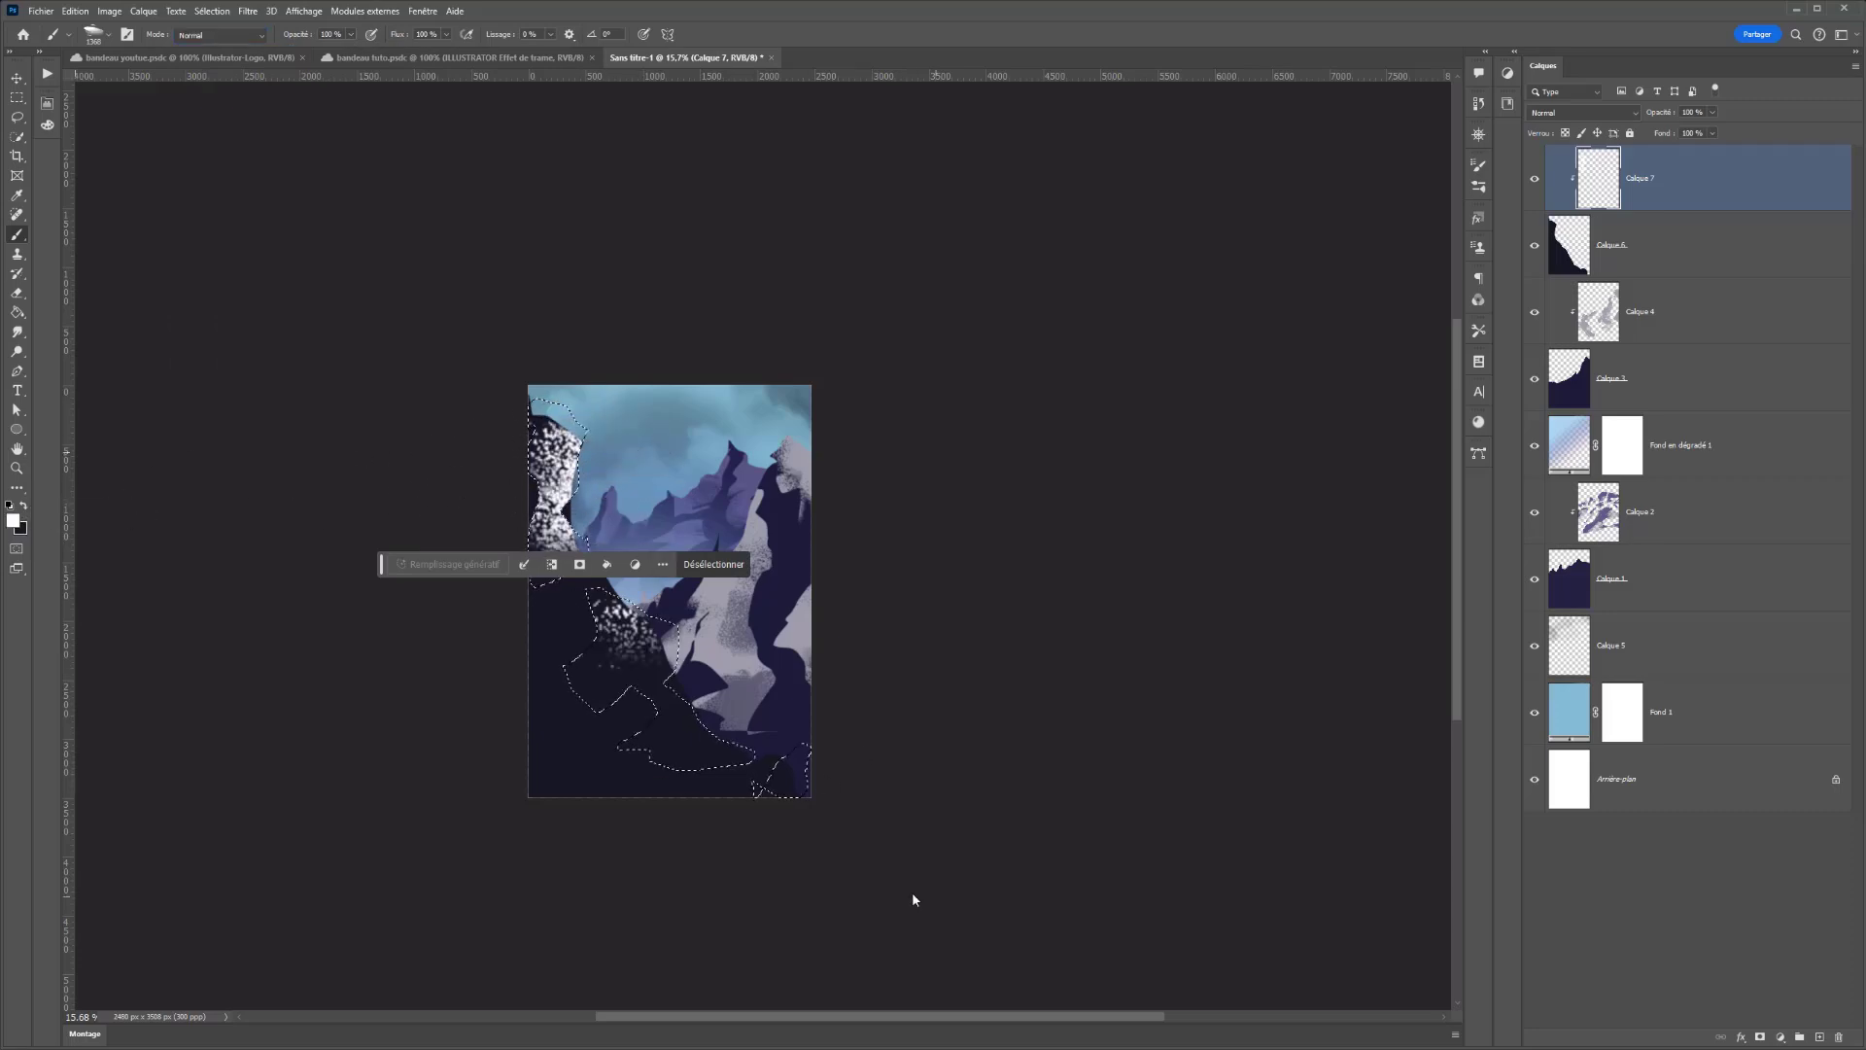
left_click_drag(978, 839, 761, 754)
left_click_drag(907, 791, 676, 760)
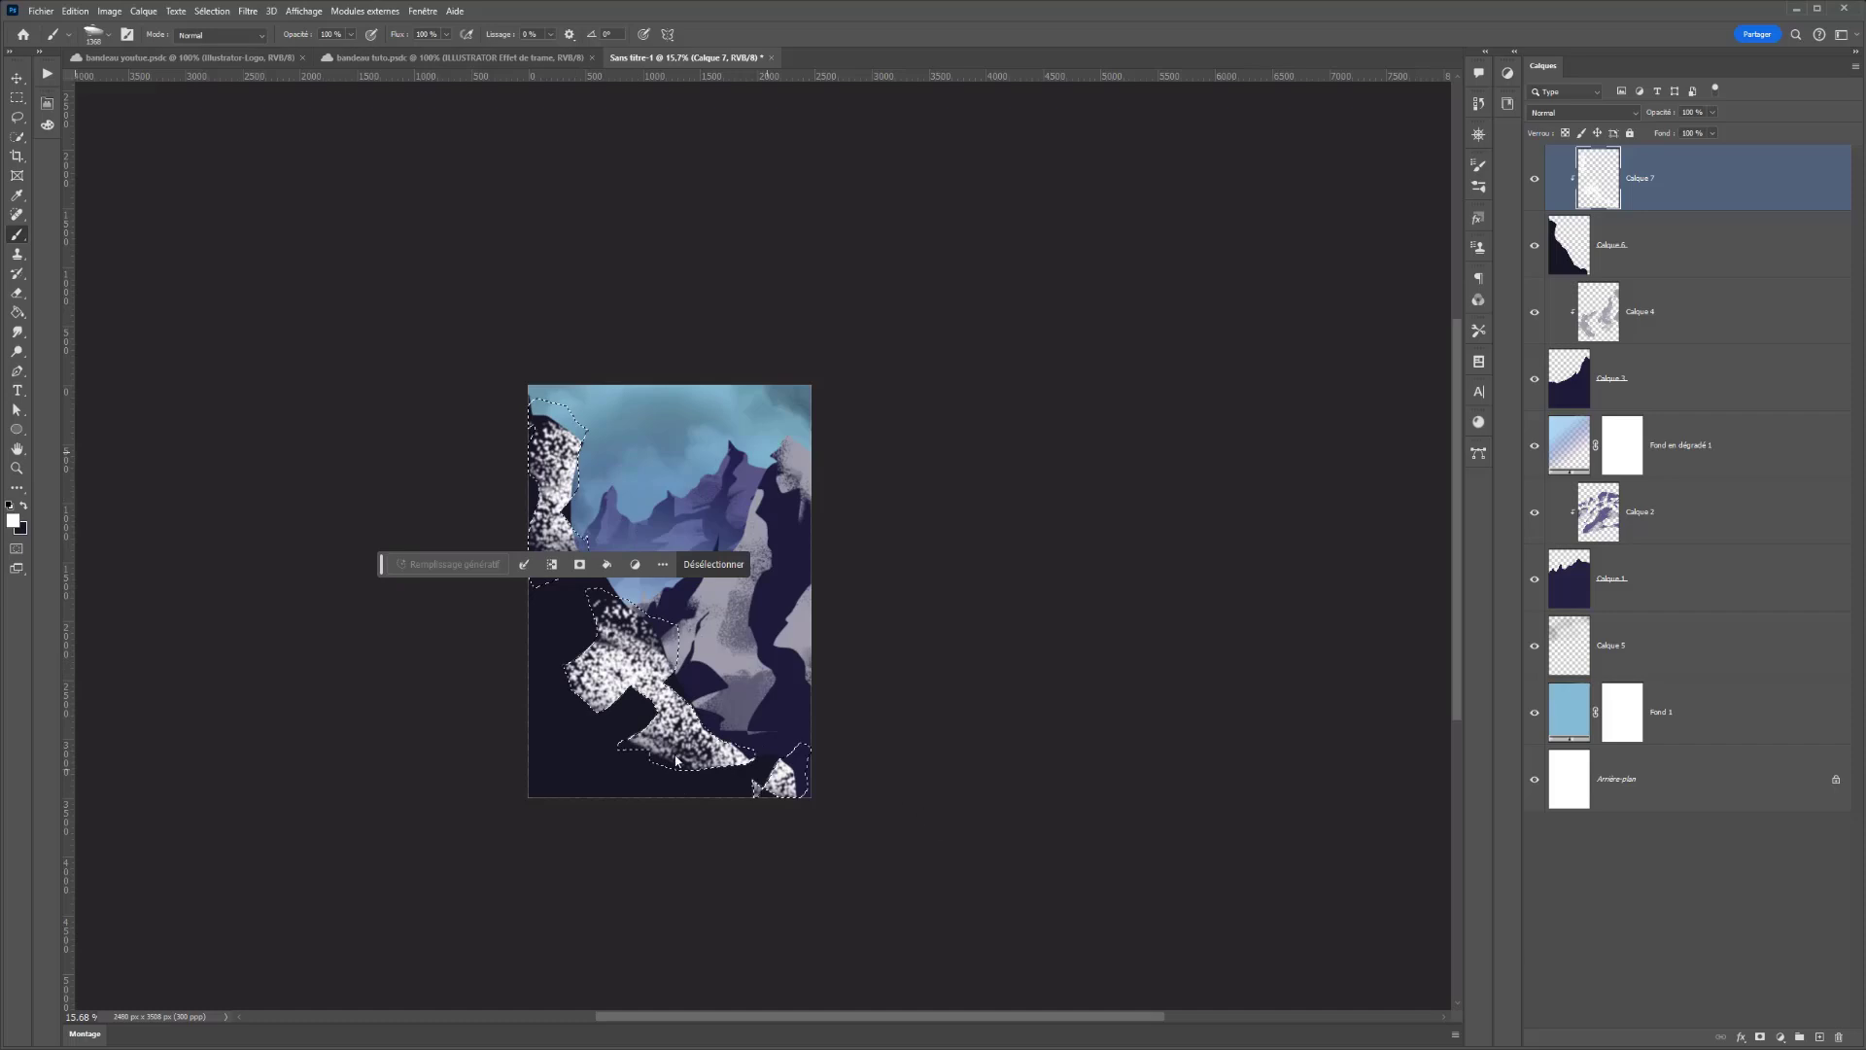
key("ctrl+d")
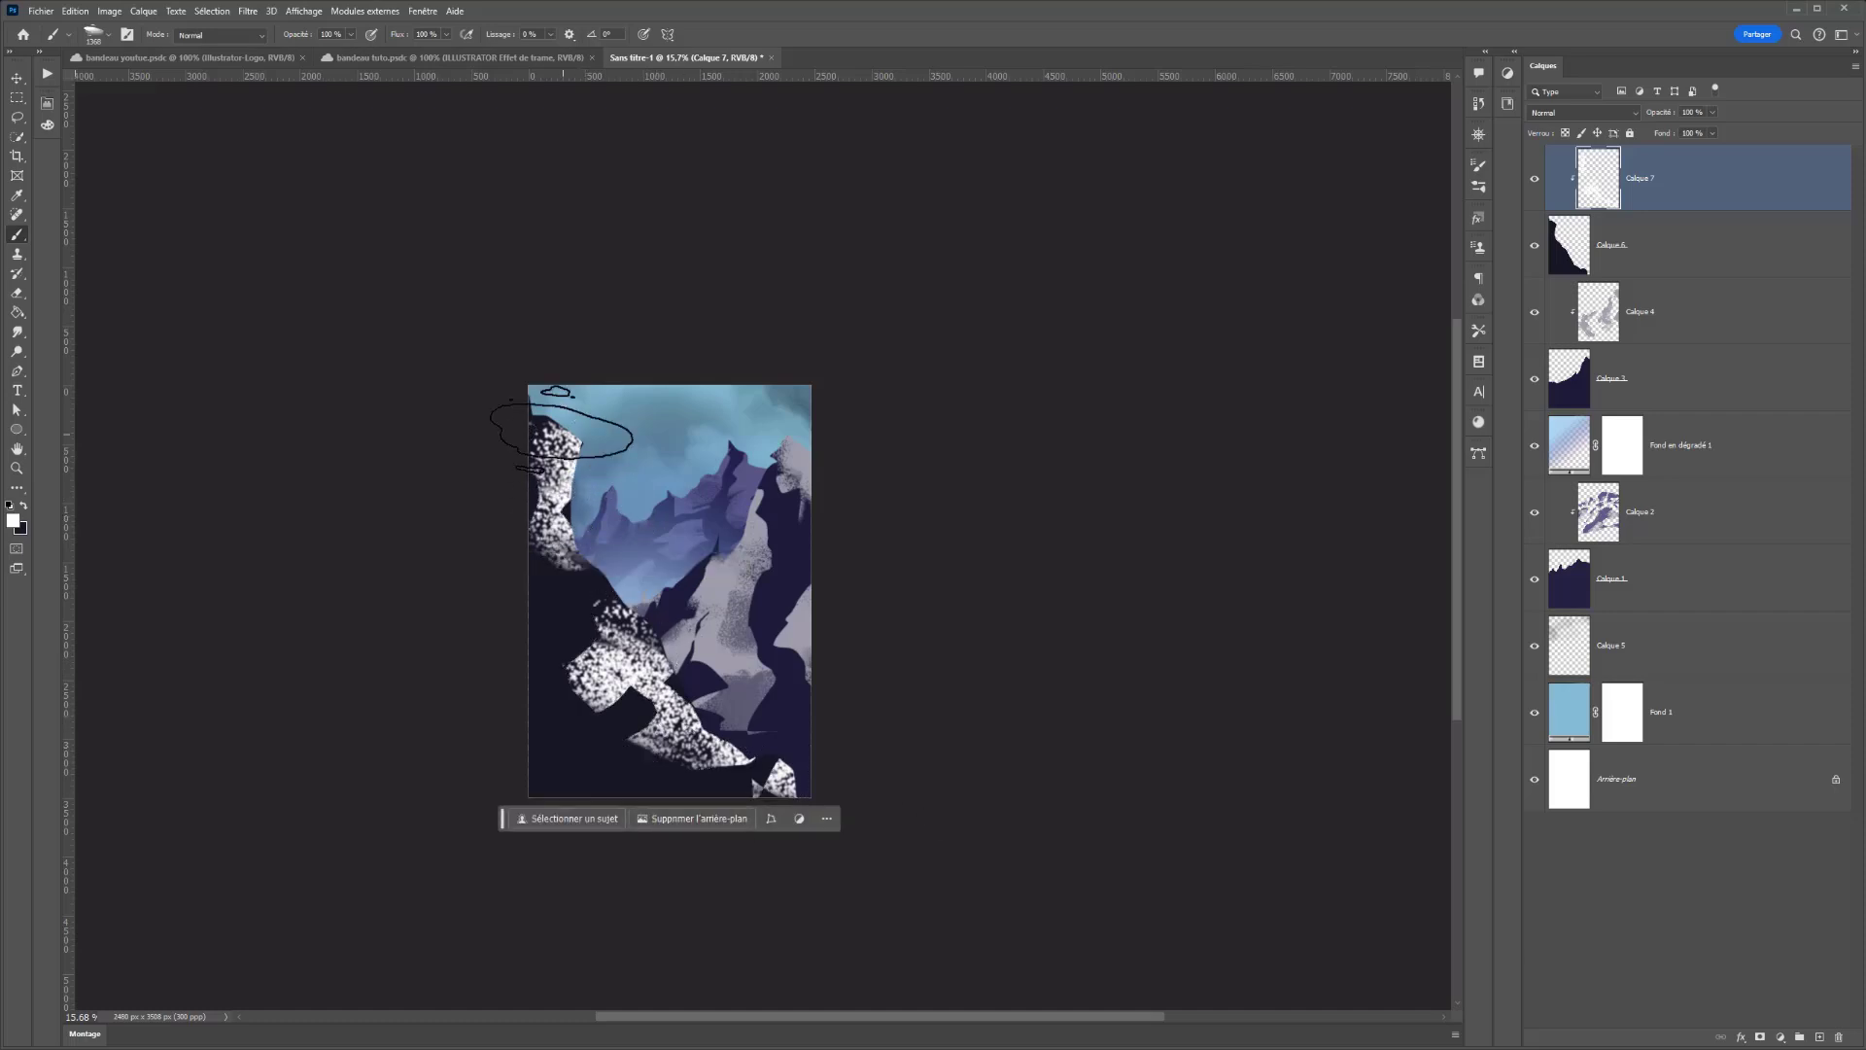
- With a smaller brush, then 50% opacity, add fainter white speckles to the lower dark rocks
key("bracketleft")
key("bracketleft")
key("bracketleft")
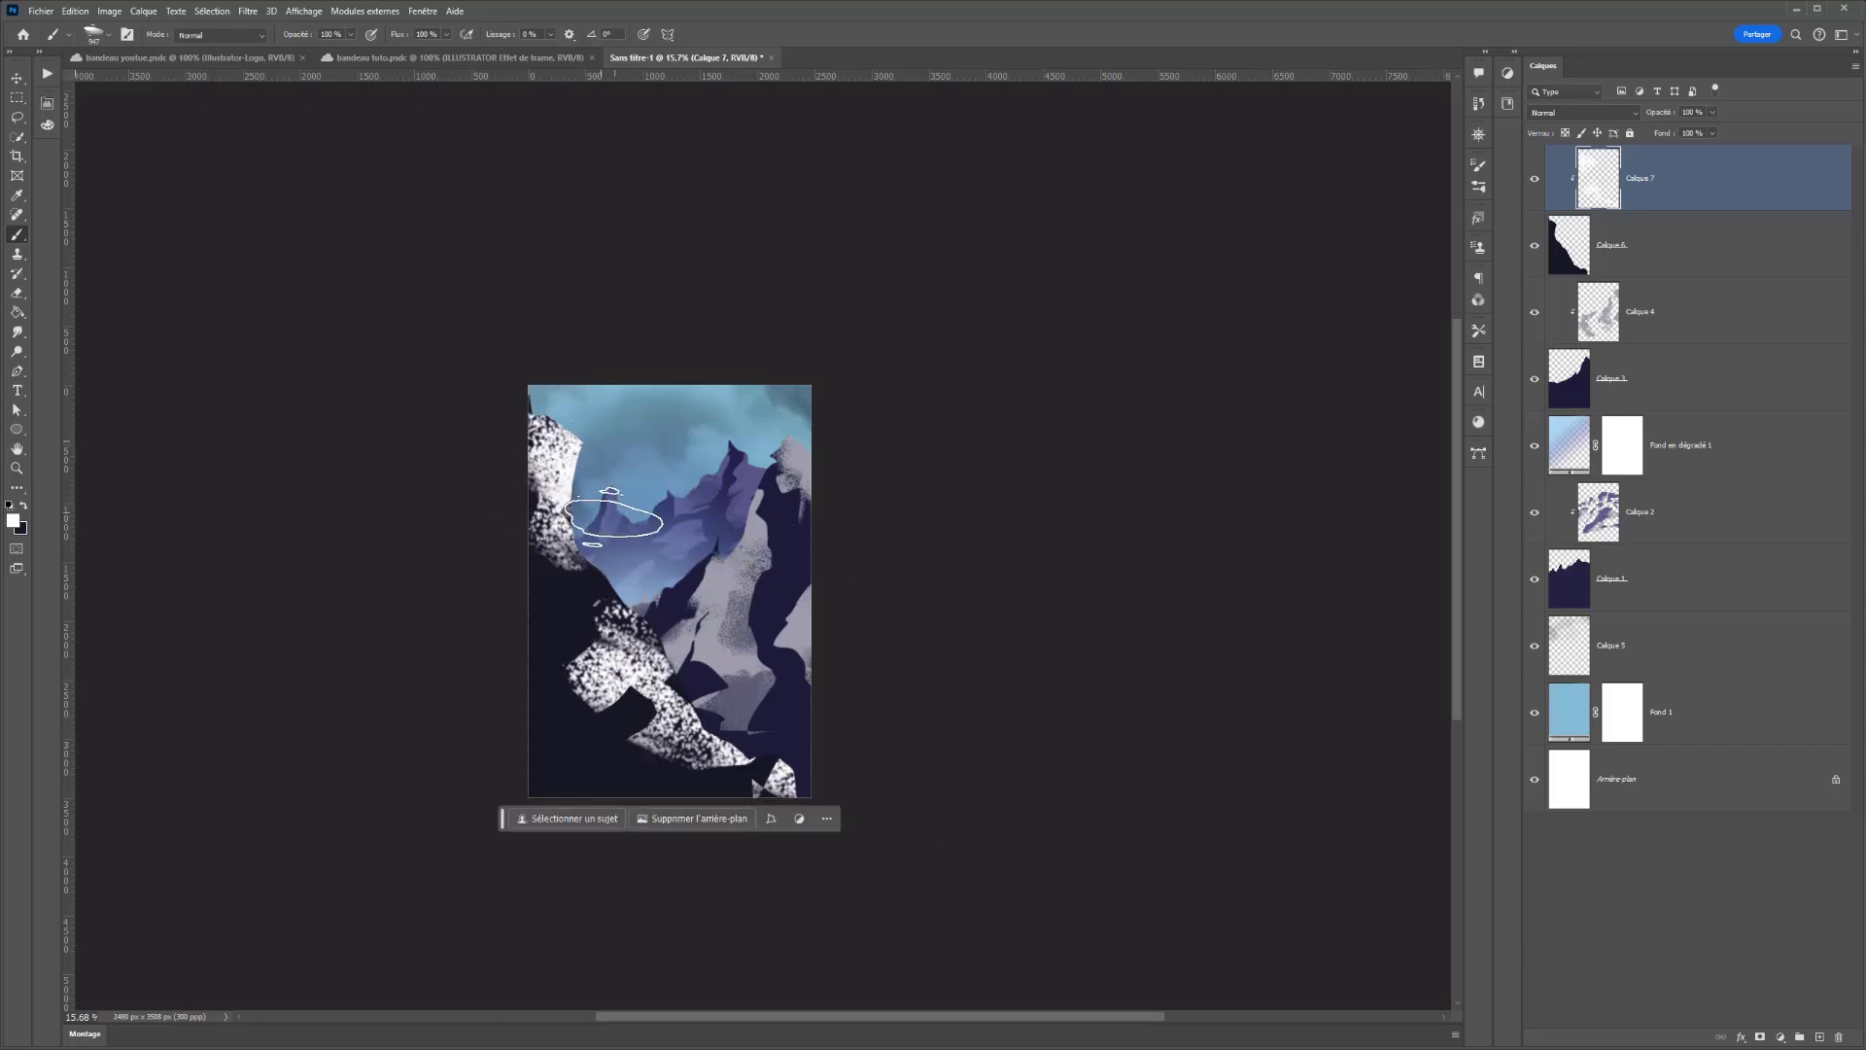
left_click_drag(661, 583, 686, 724)
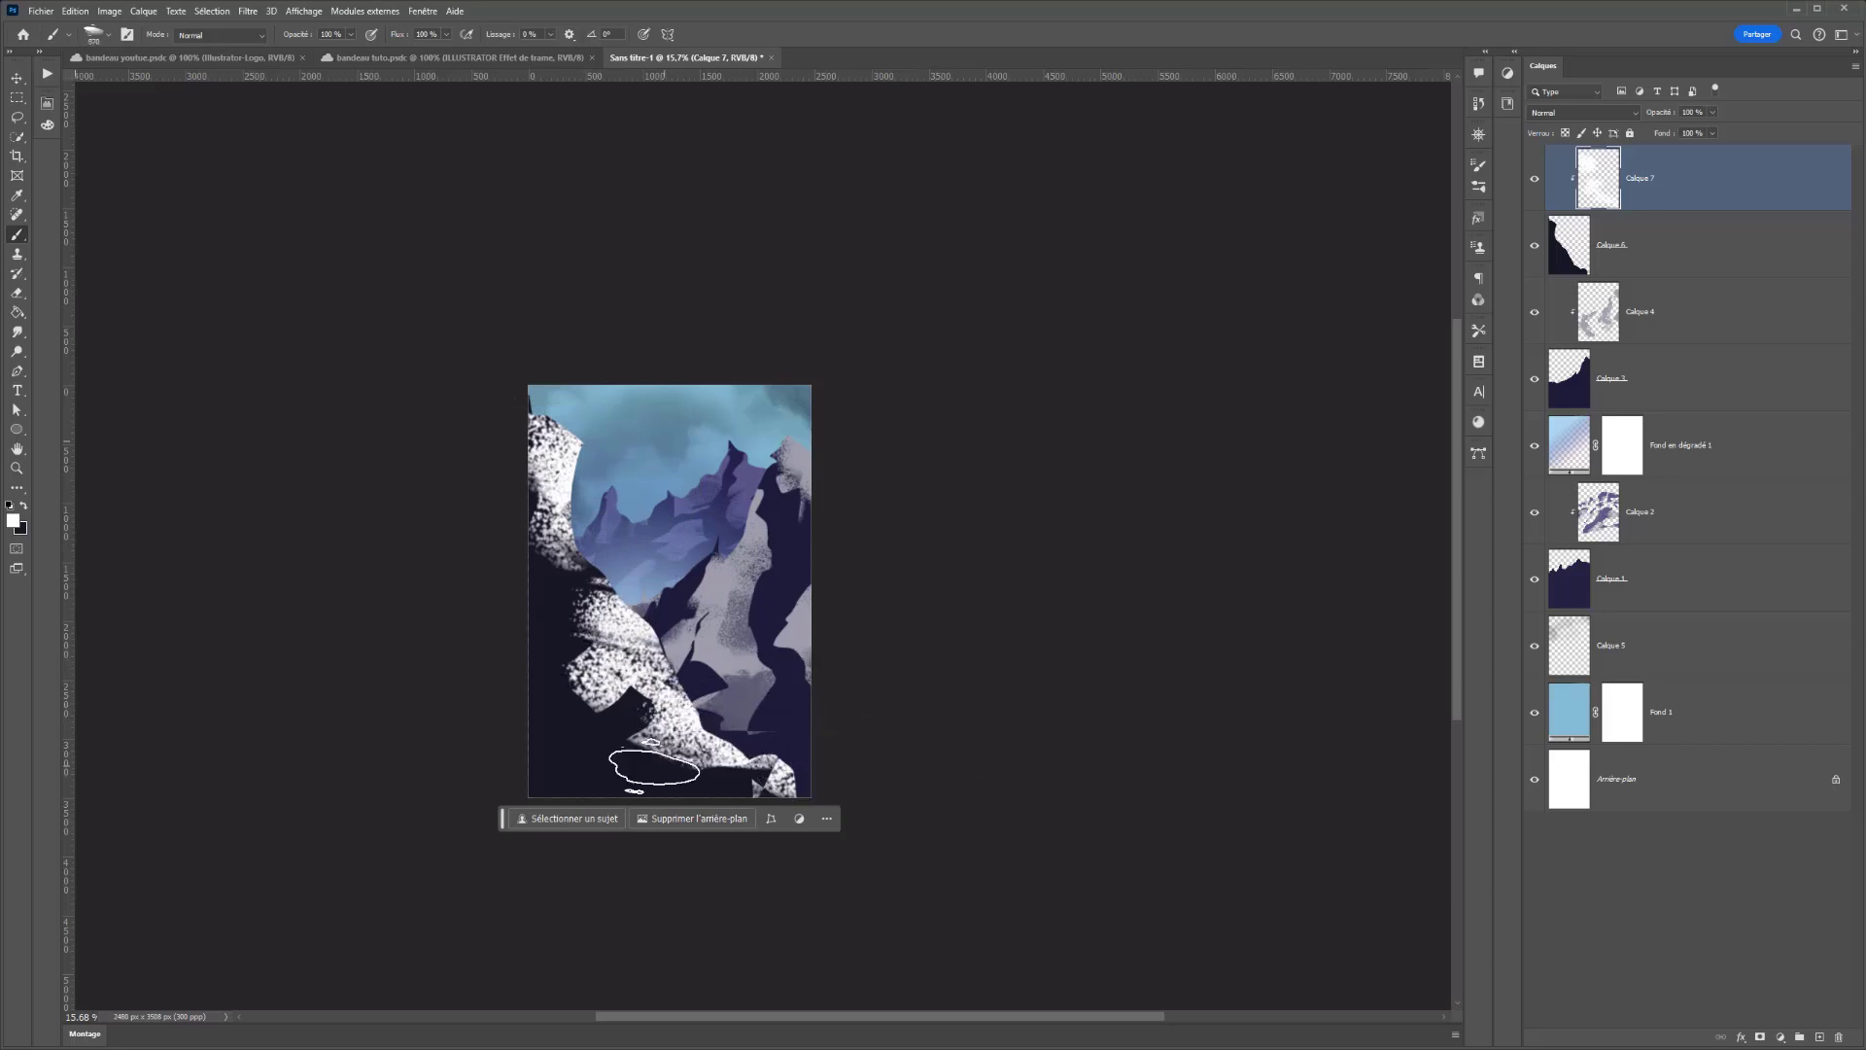
left_click_drag(646, 758, 583, 782)
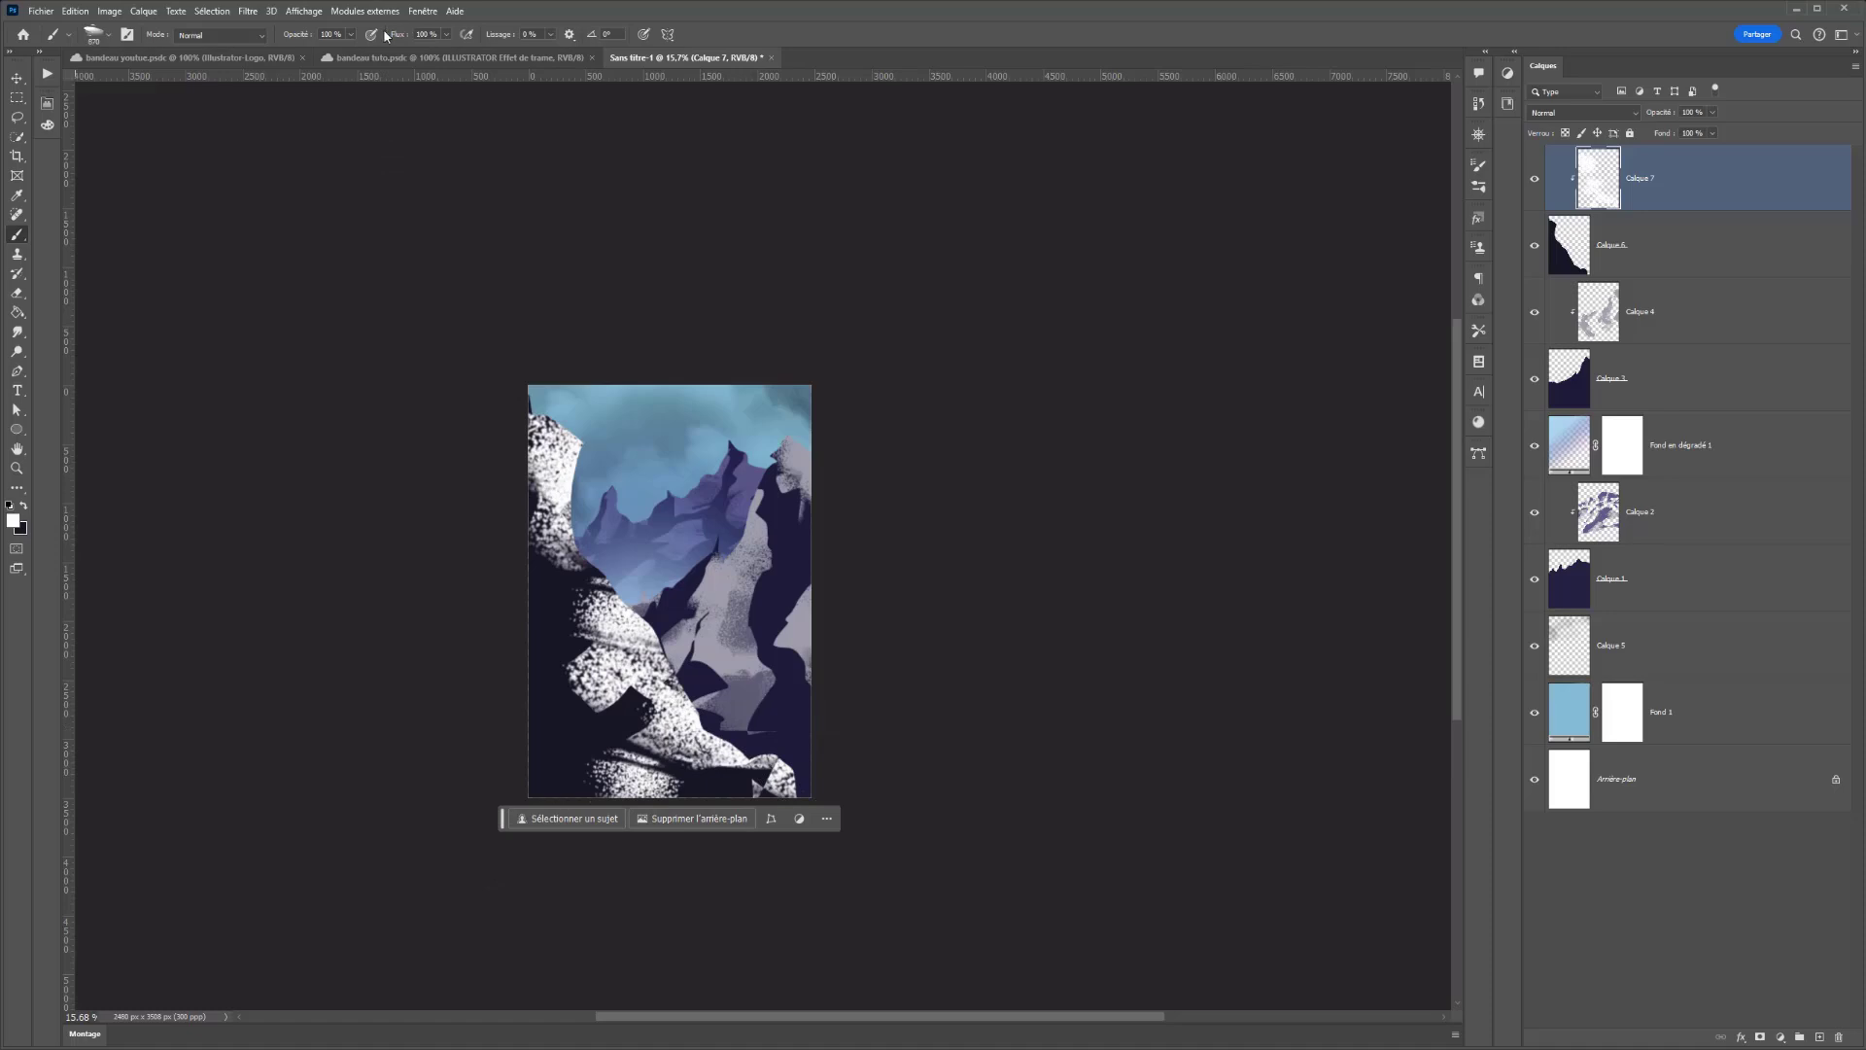
left_click(351, 35)
left_click(321, 61)
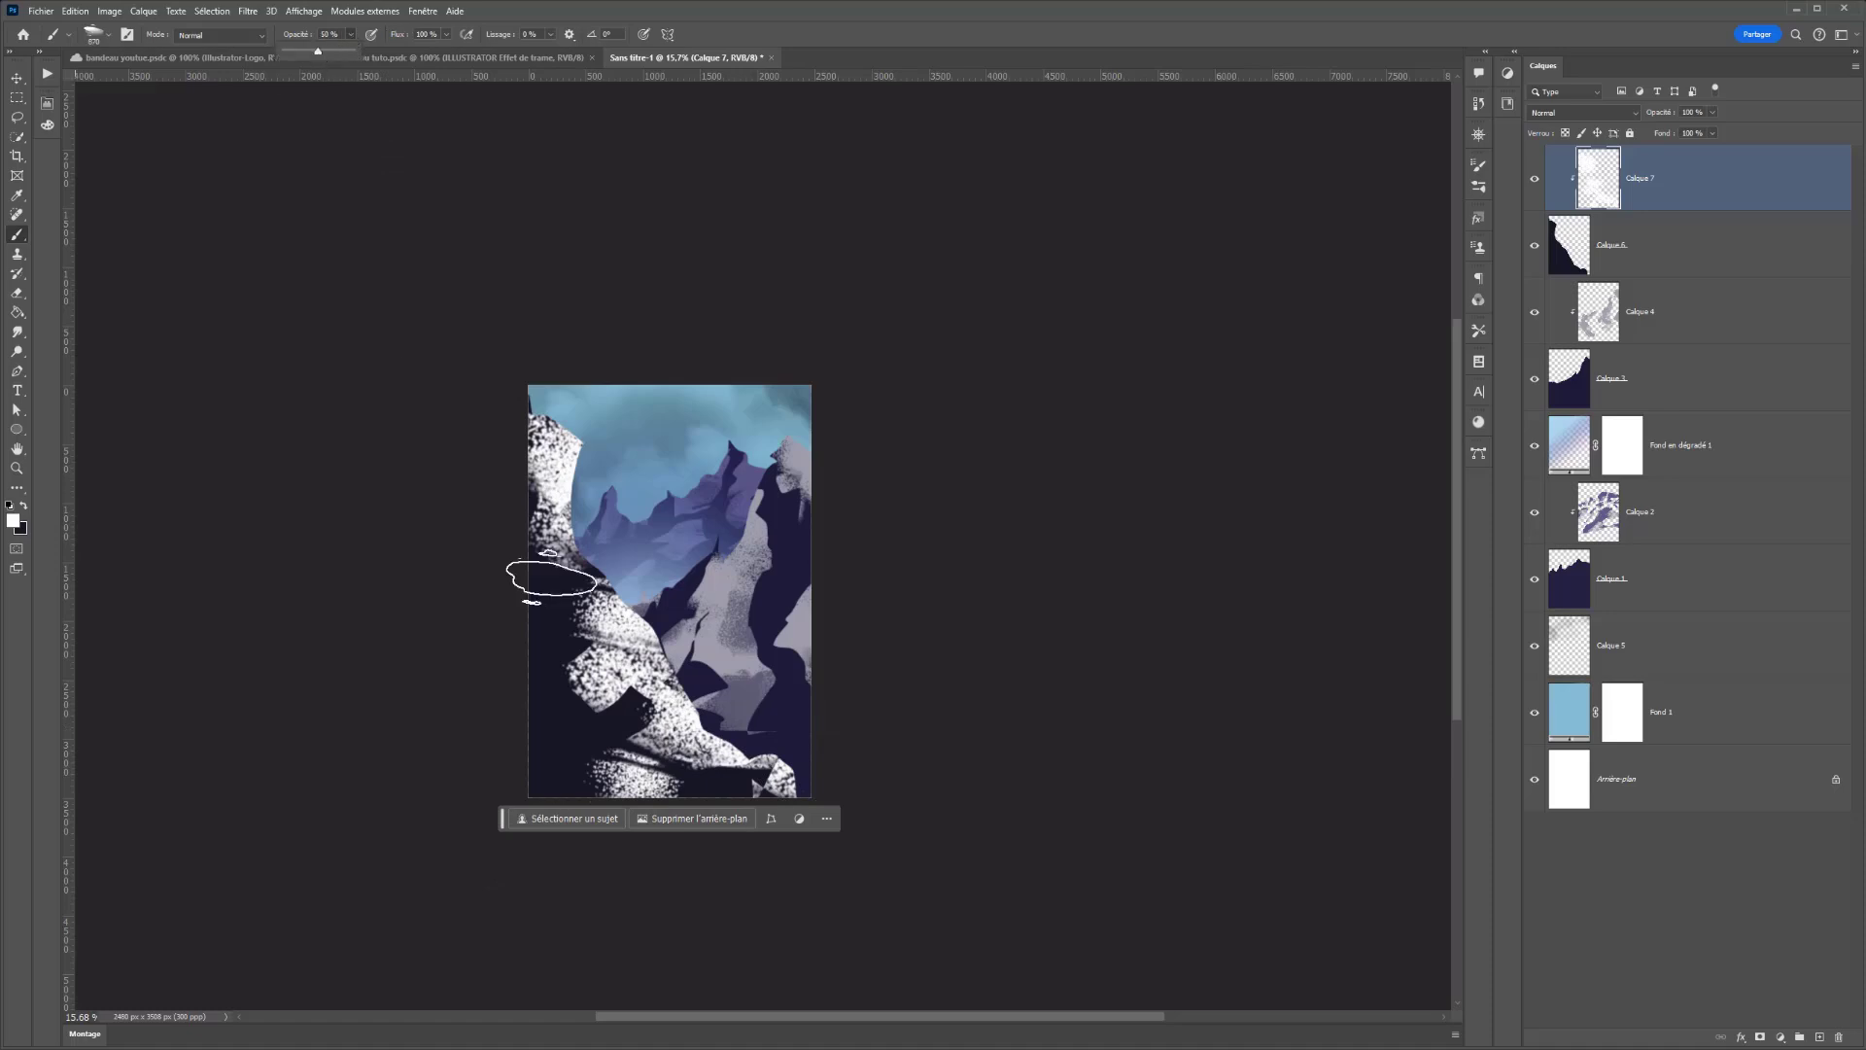
left_click_drag(612, 607, 564, 642)
left_click_drag(503, 724, 573, 739)
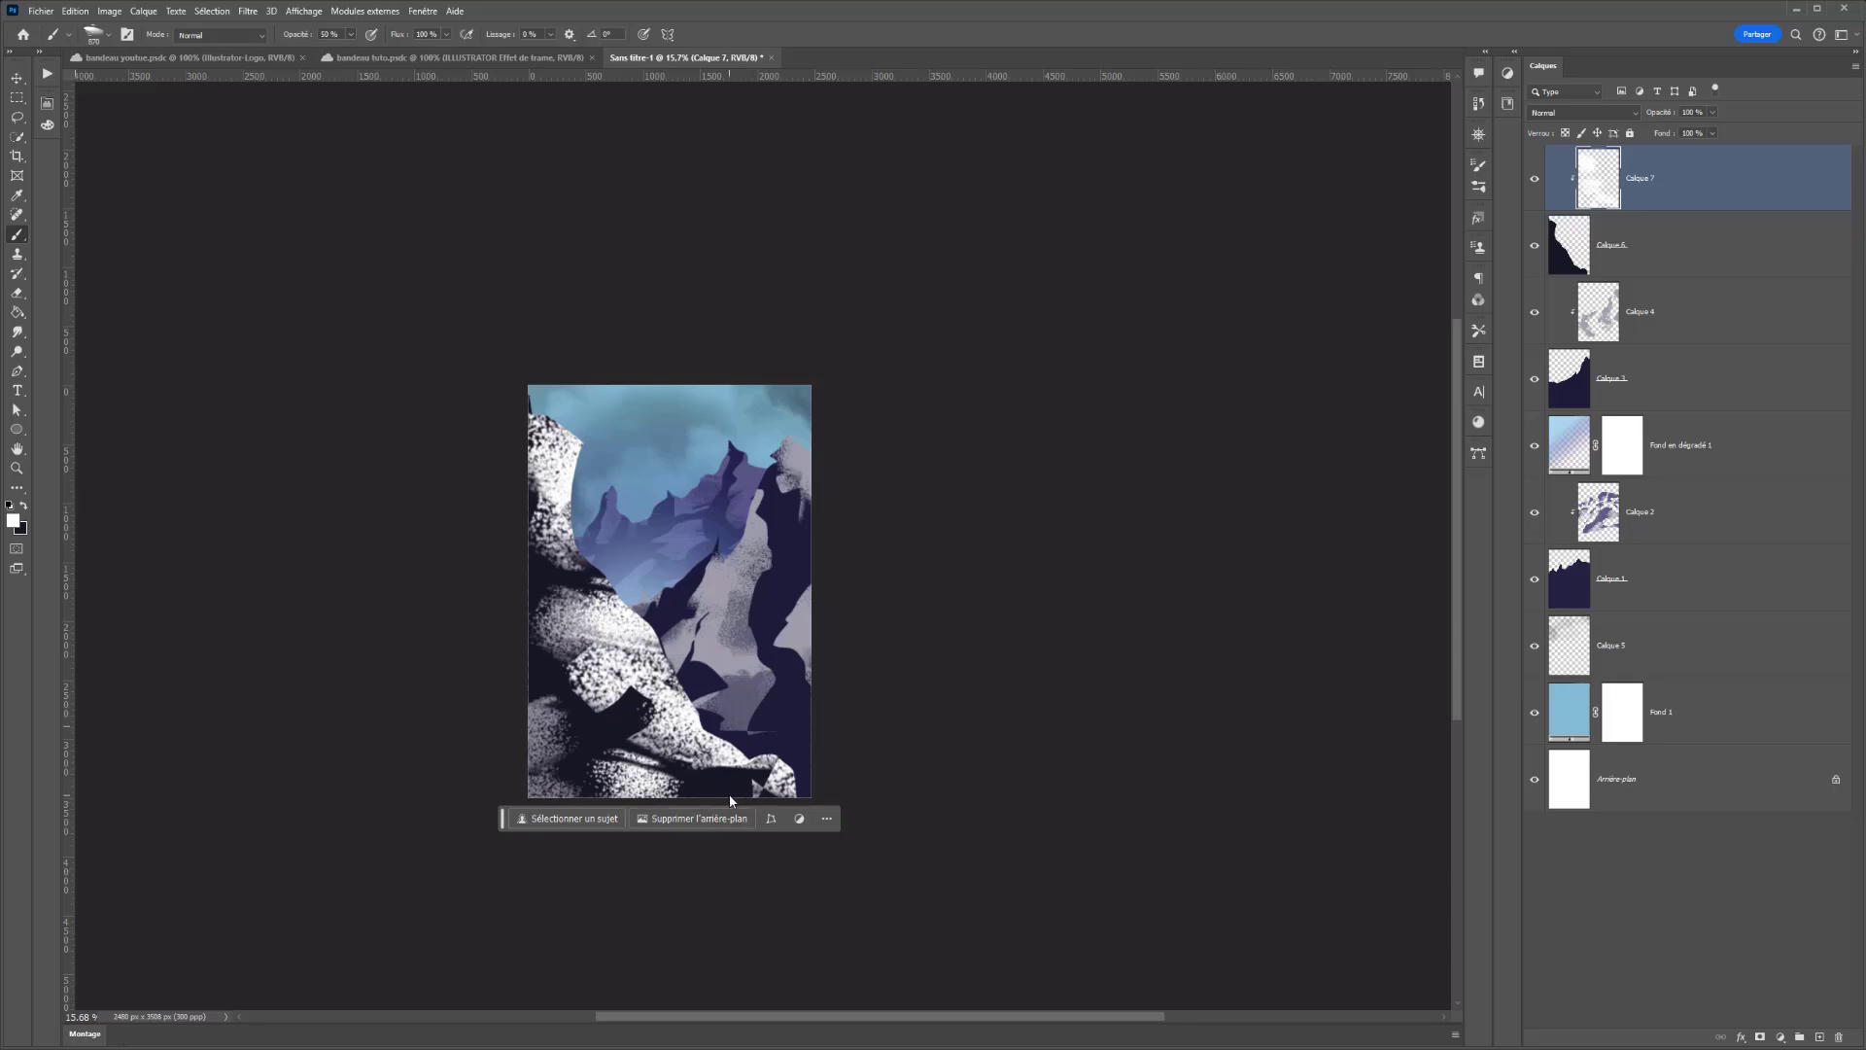
left_click_drag(681, 777, 748, 792)
left_click(1652, 310)
- Add a new layer above Calque 4 and set a foreground colour for the Gradient tool
left_click(1818, 1038)
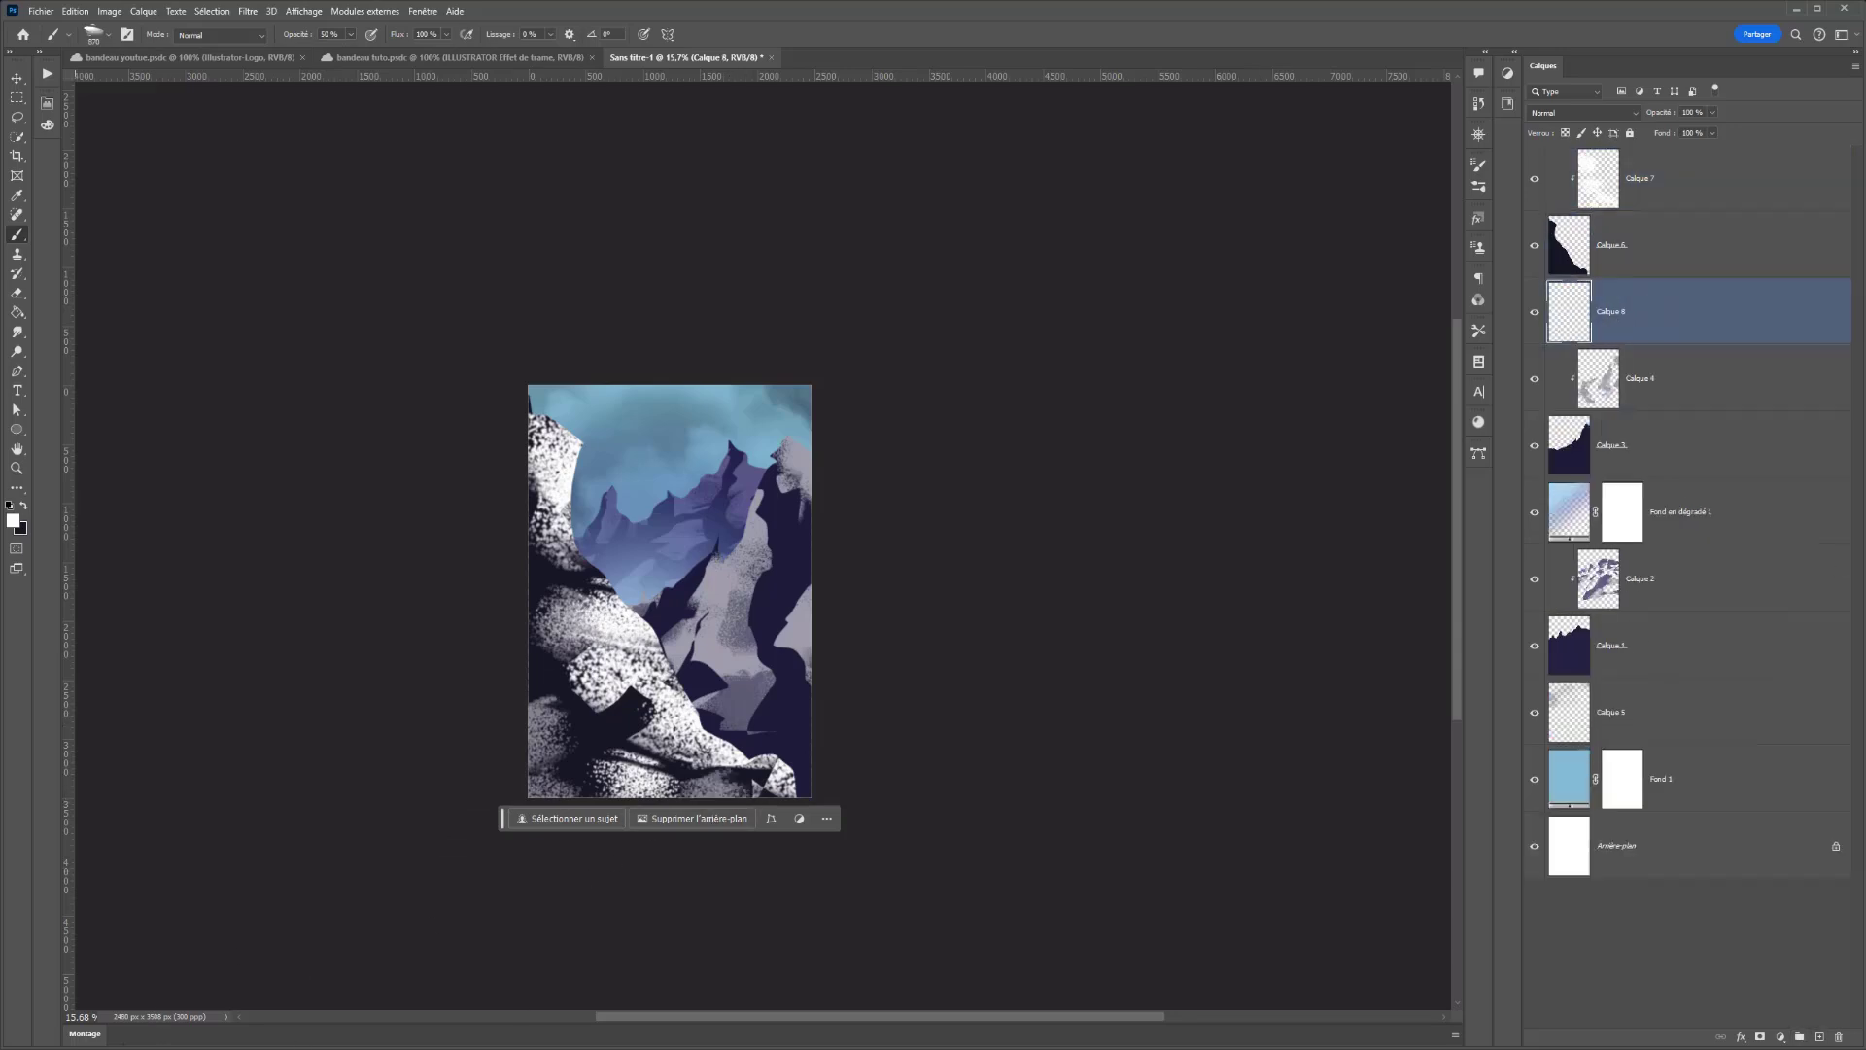
left_click(17, 311)
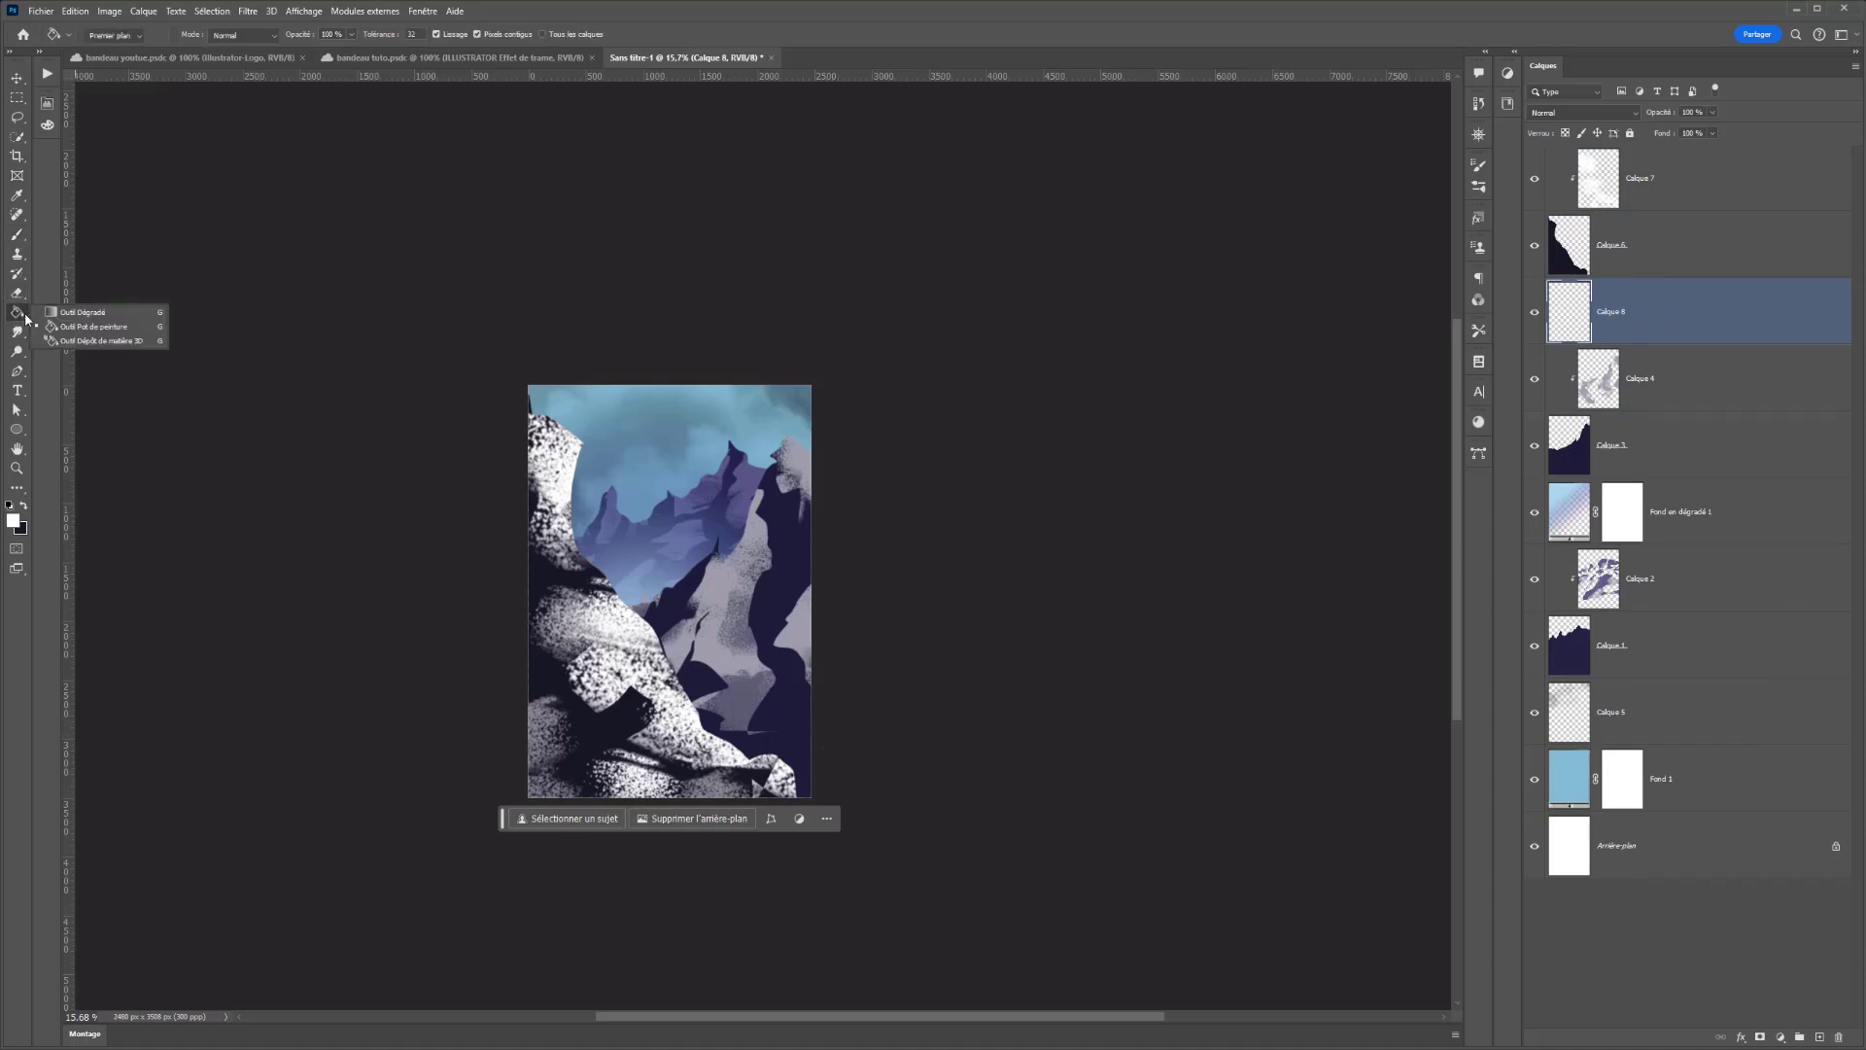
left_click(97, 317)
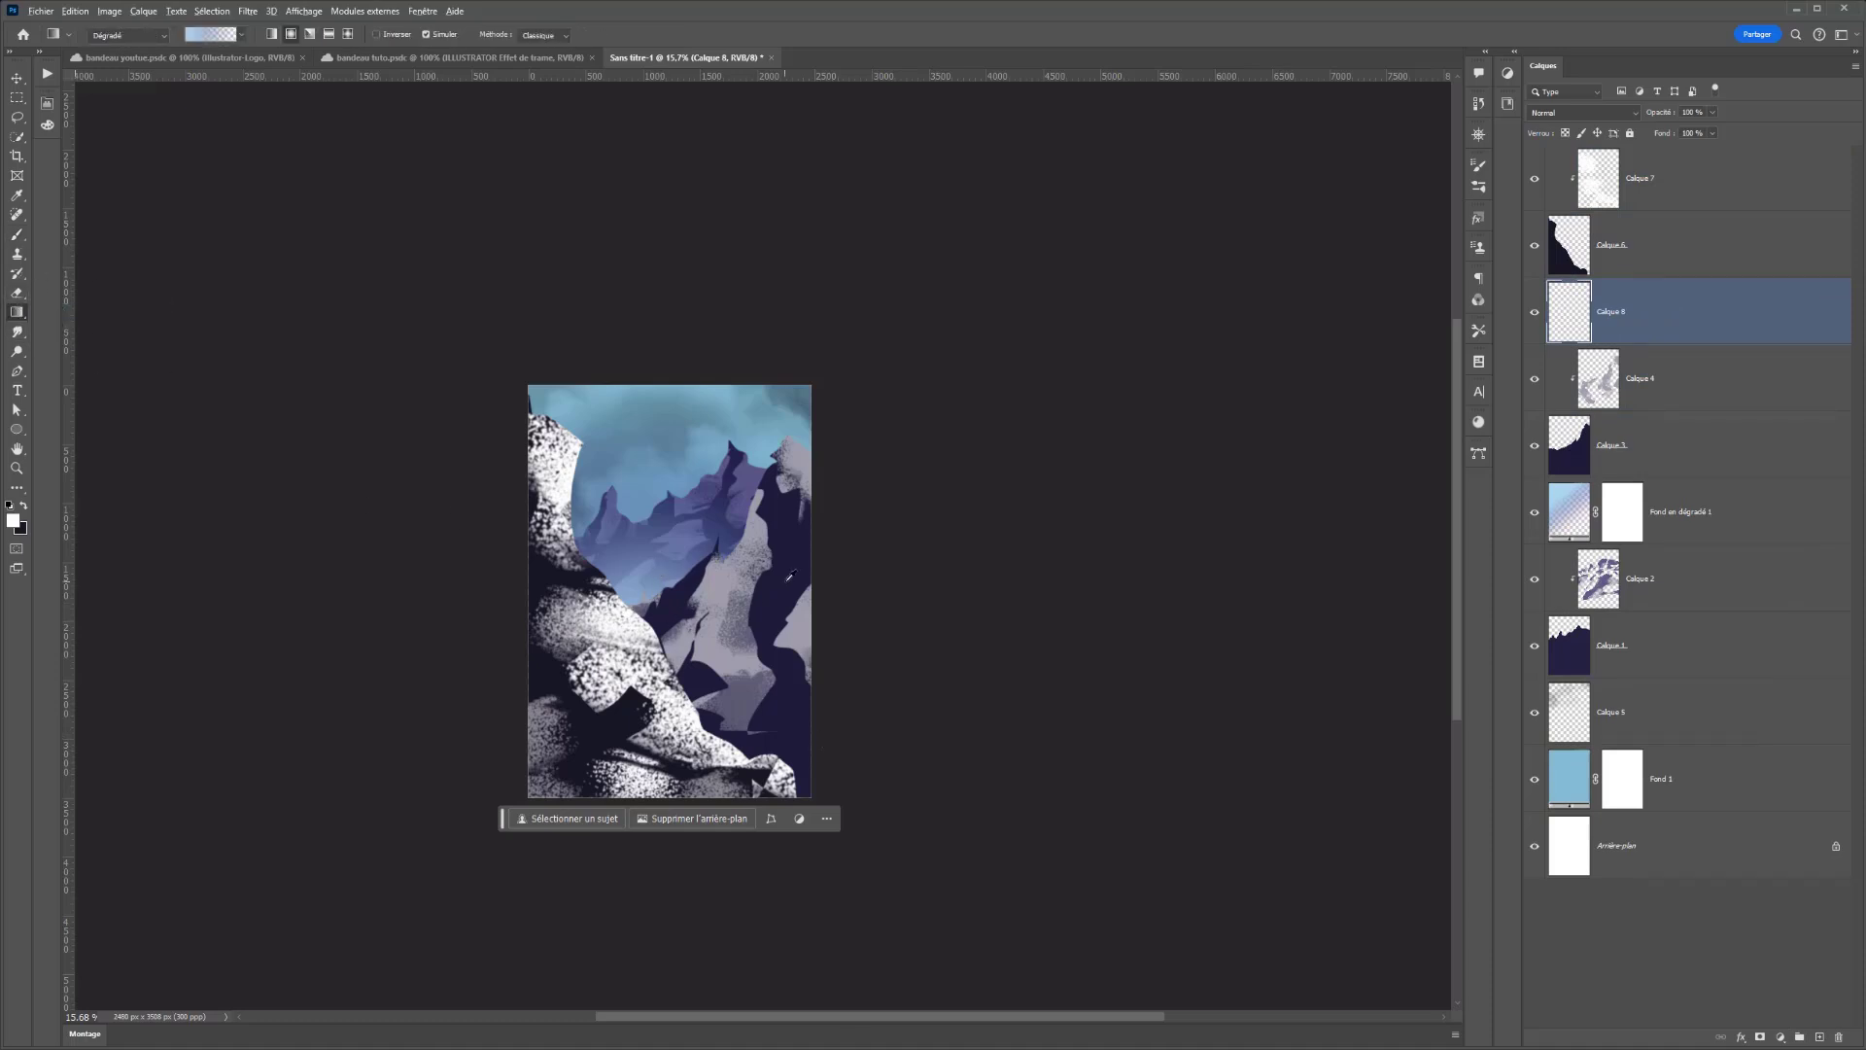
left_click(15, 527)
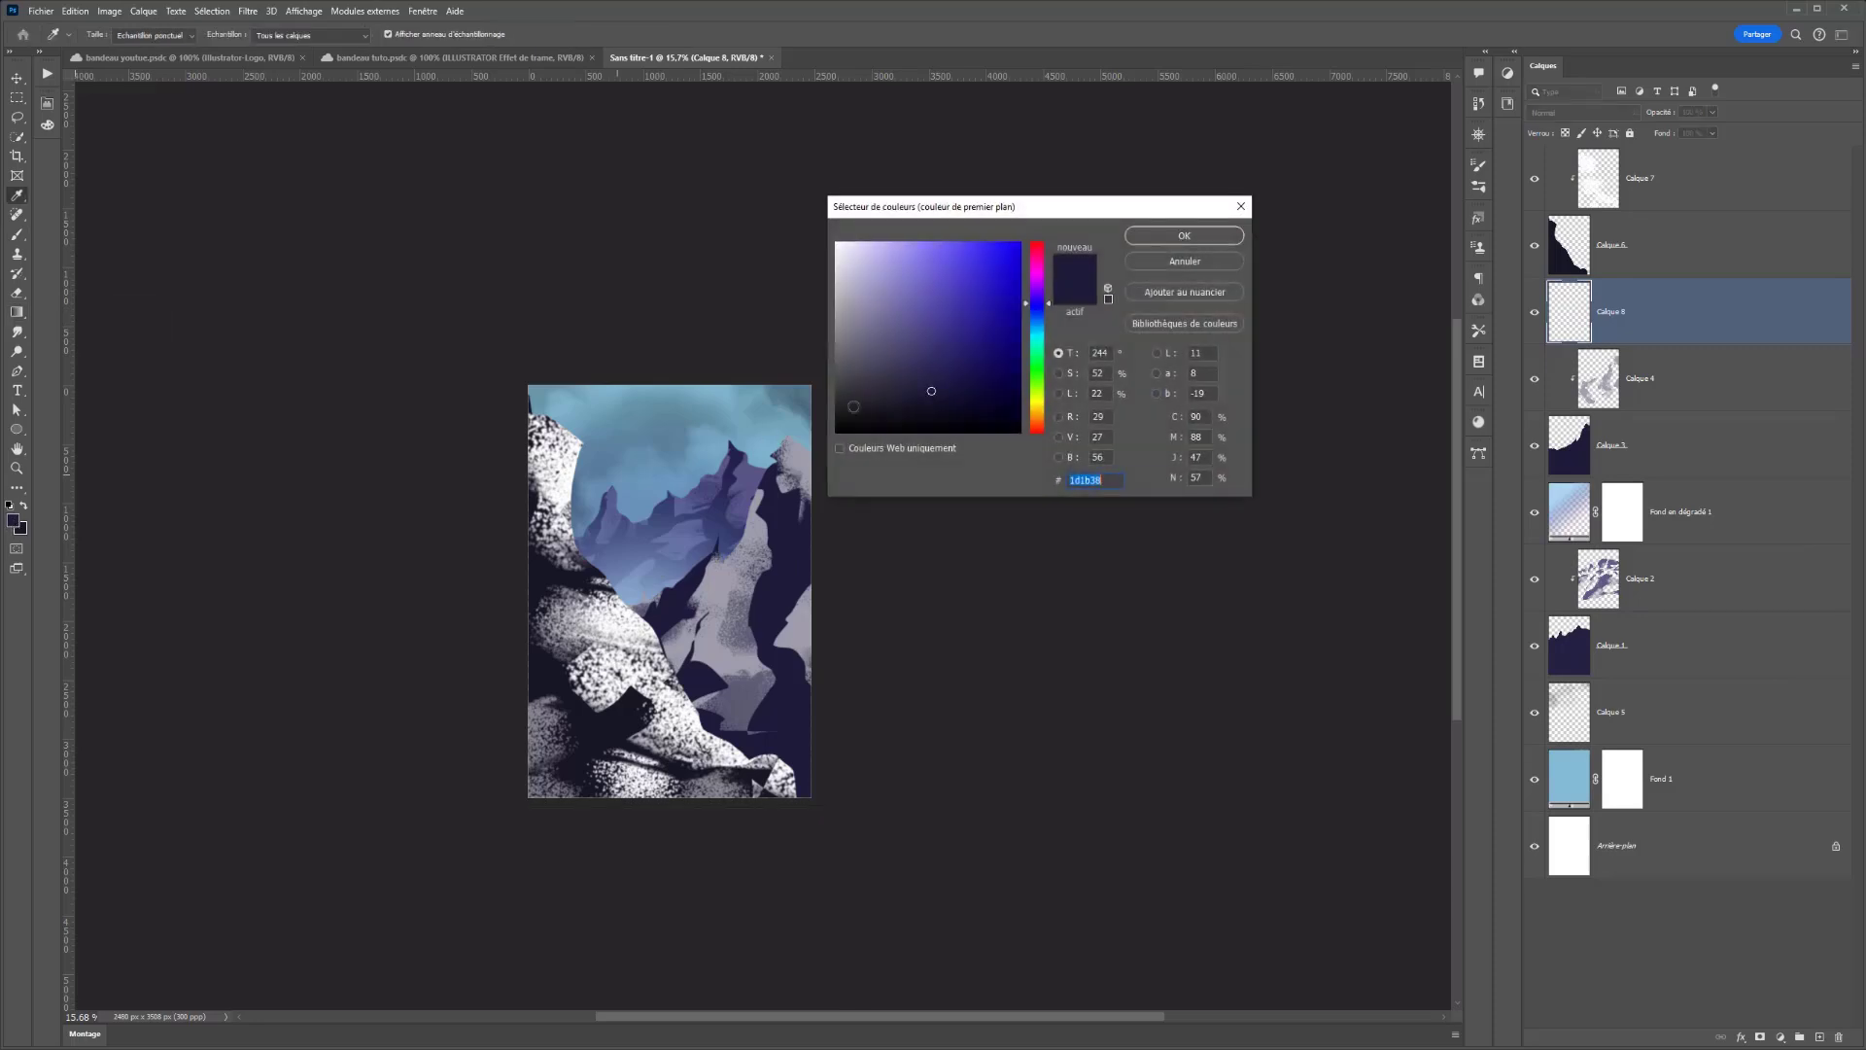
left_click(1183, 236)
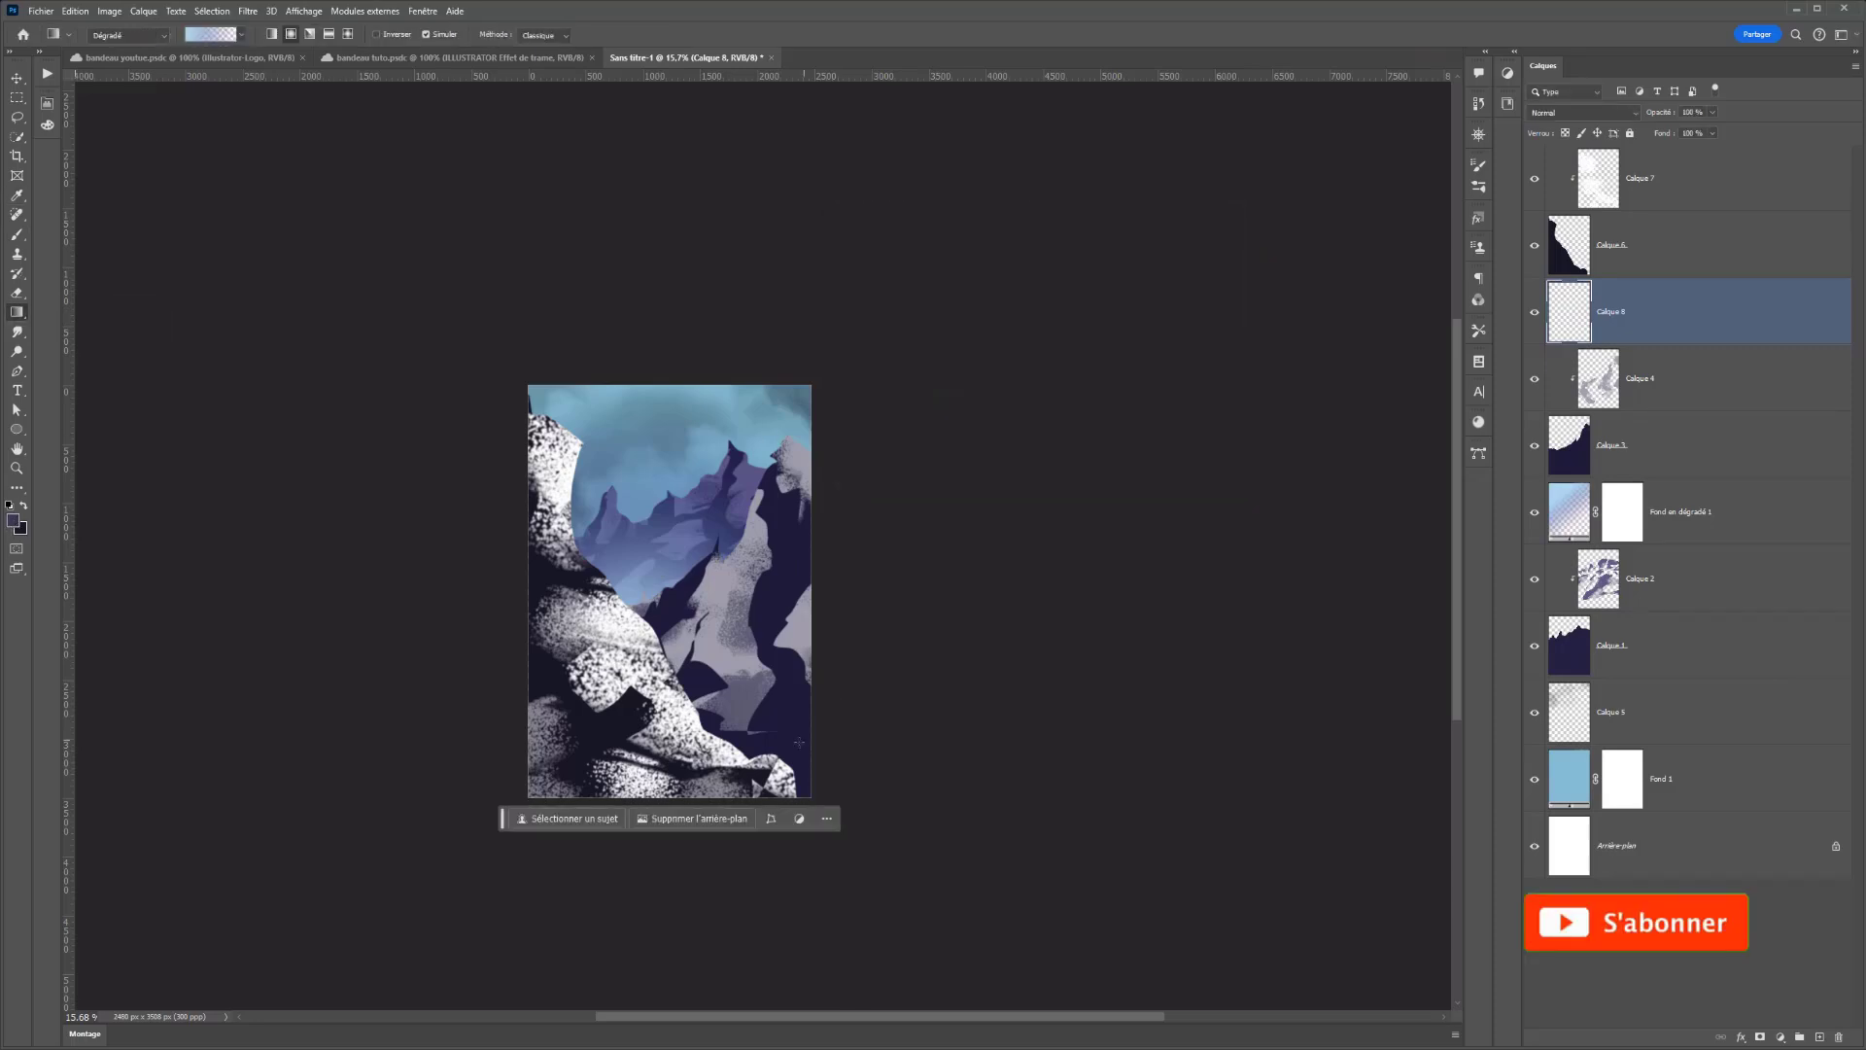
- Drag a vertical blue gradient up toward the peaks and make its bottom stop a muted dark blue
left_click_drag(756, 604, 758, 751)
left_click_drag(756, 604, 682, 436)
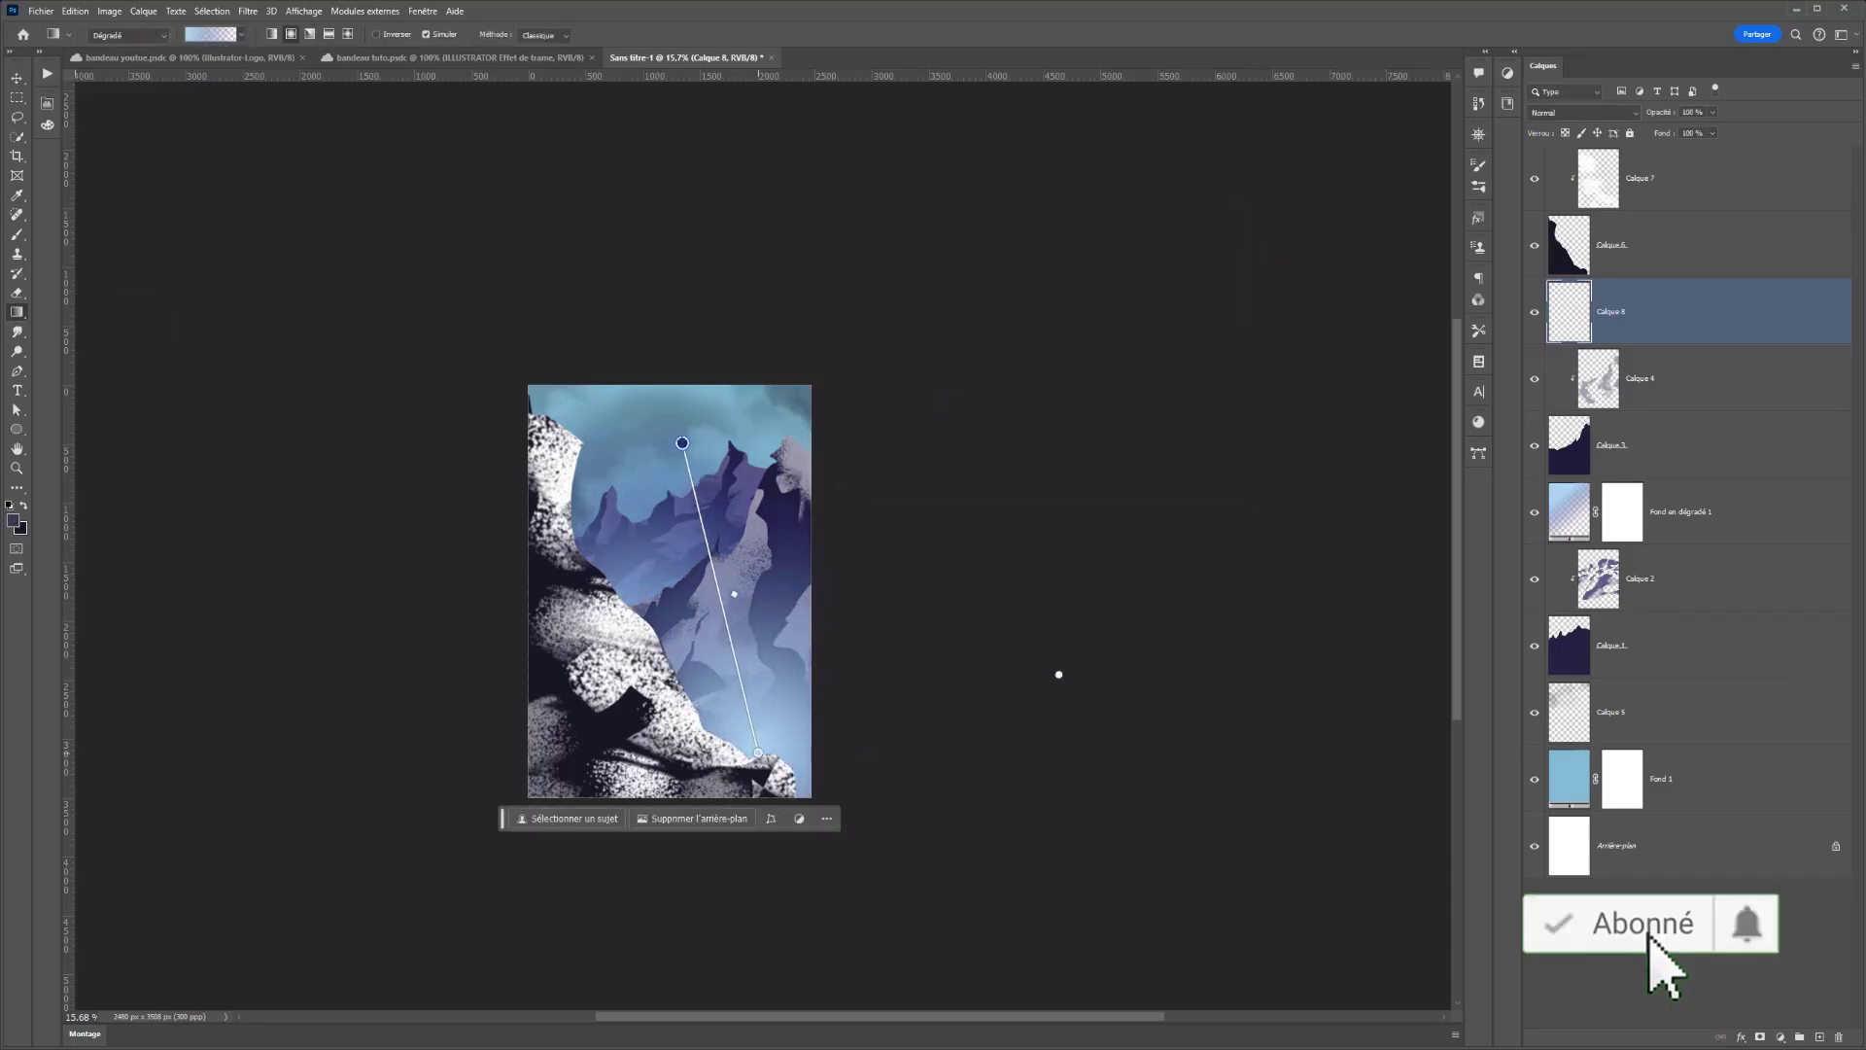
double_click(758, 752)
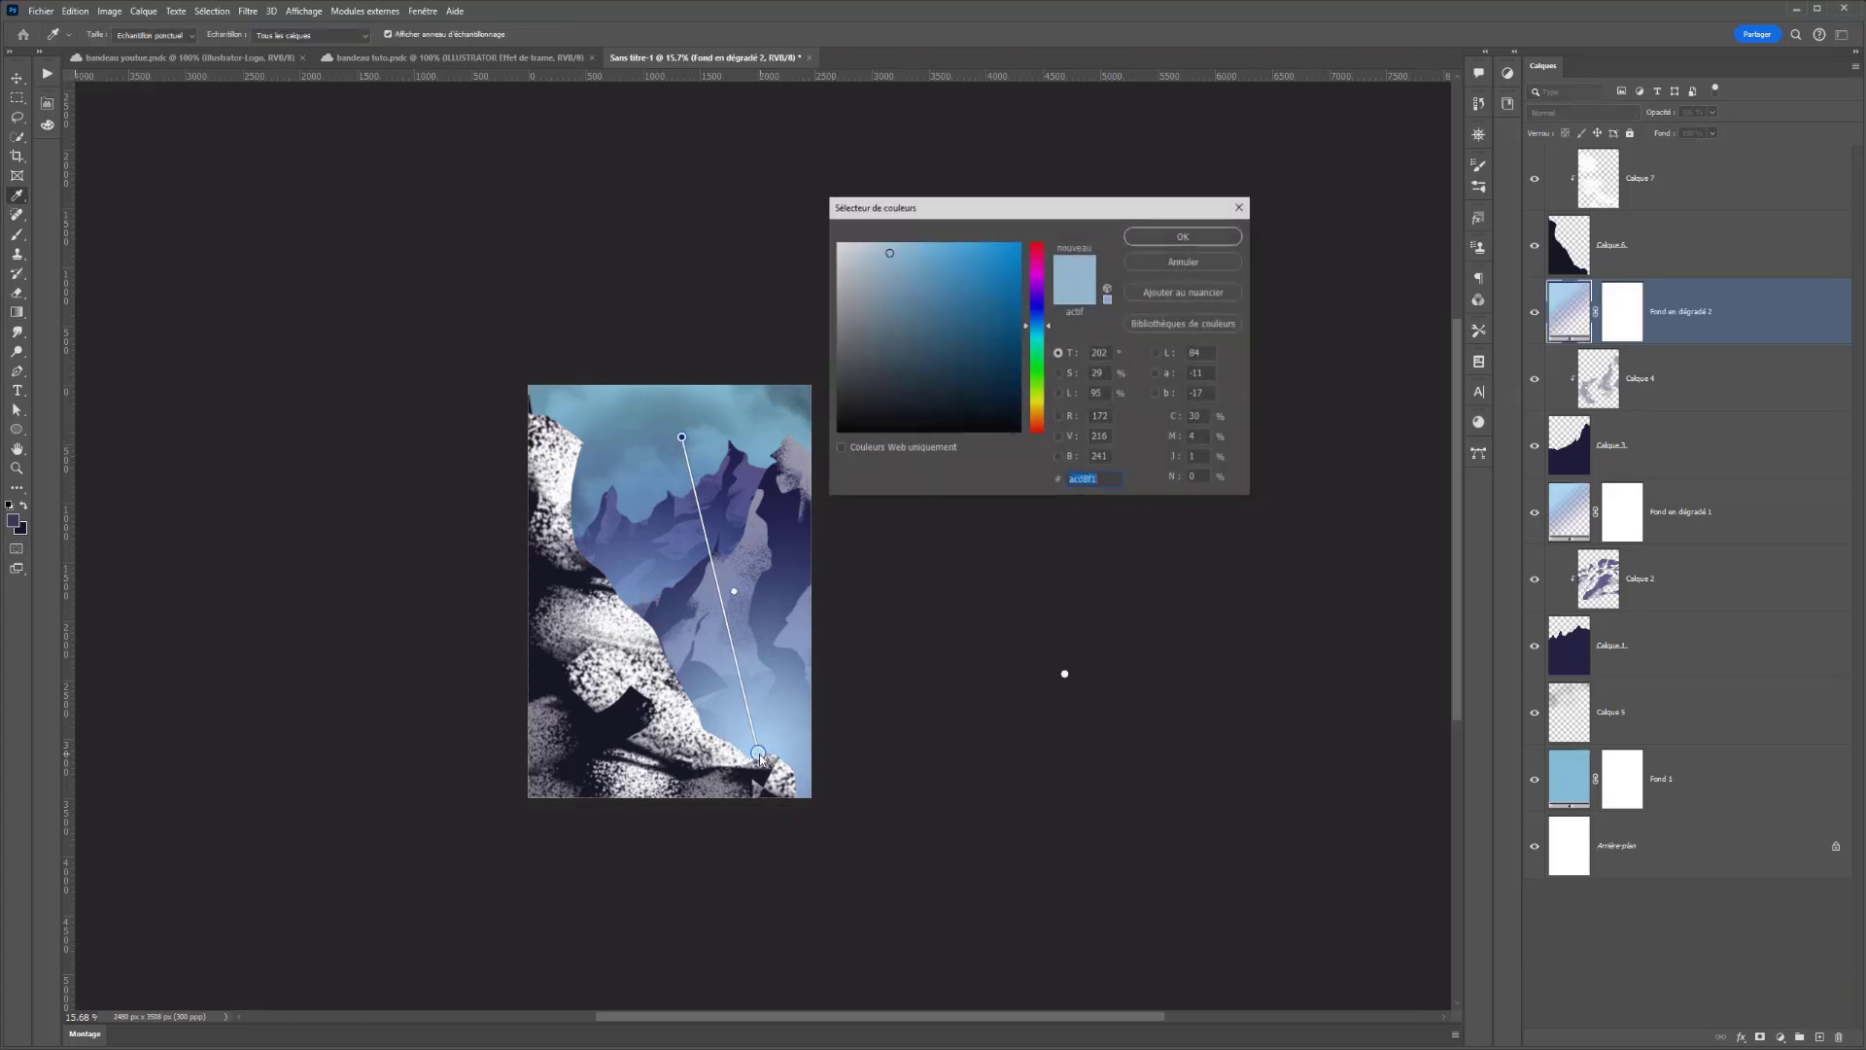
left_click_drag(902, 334, 911, 335)
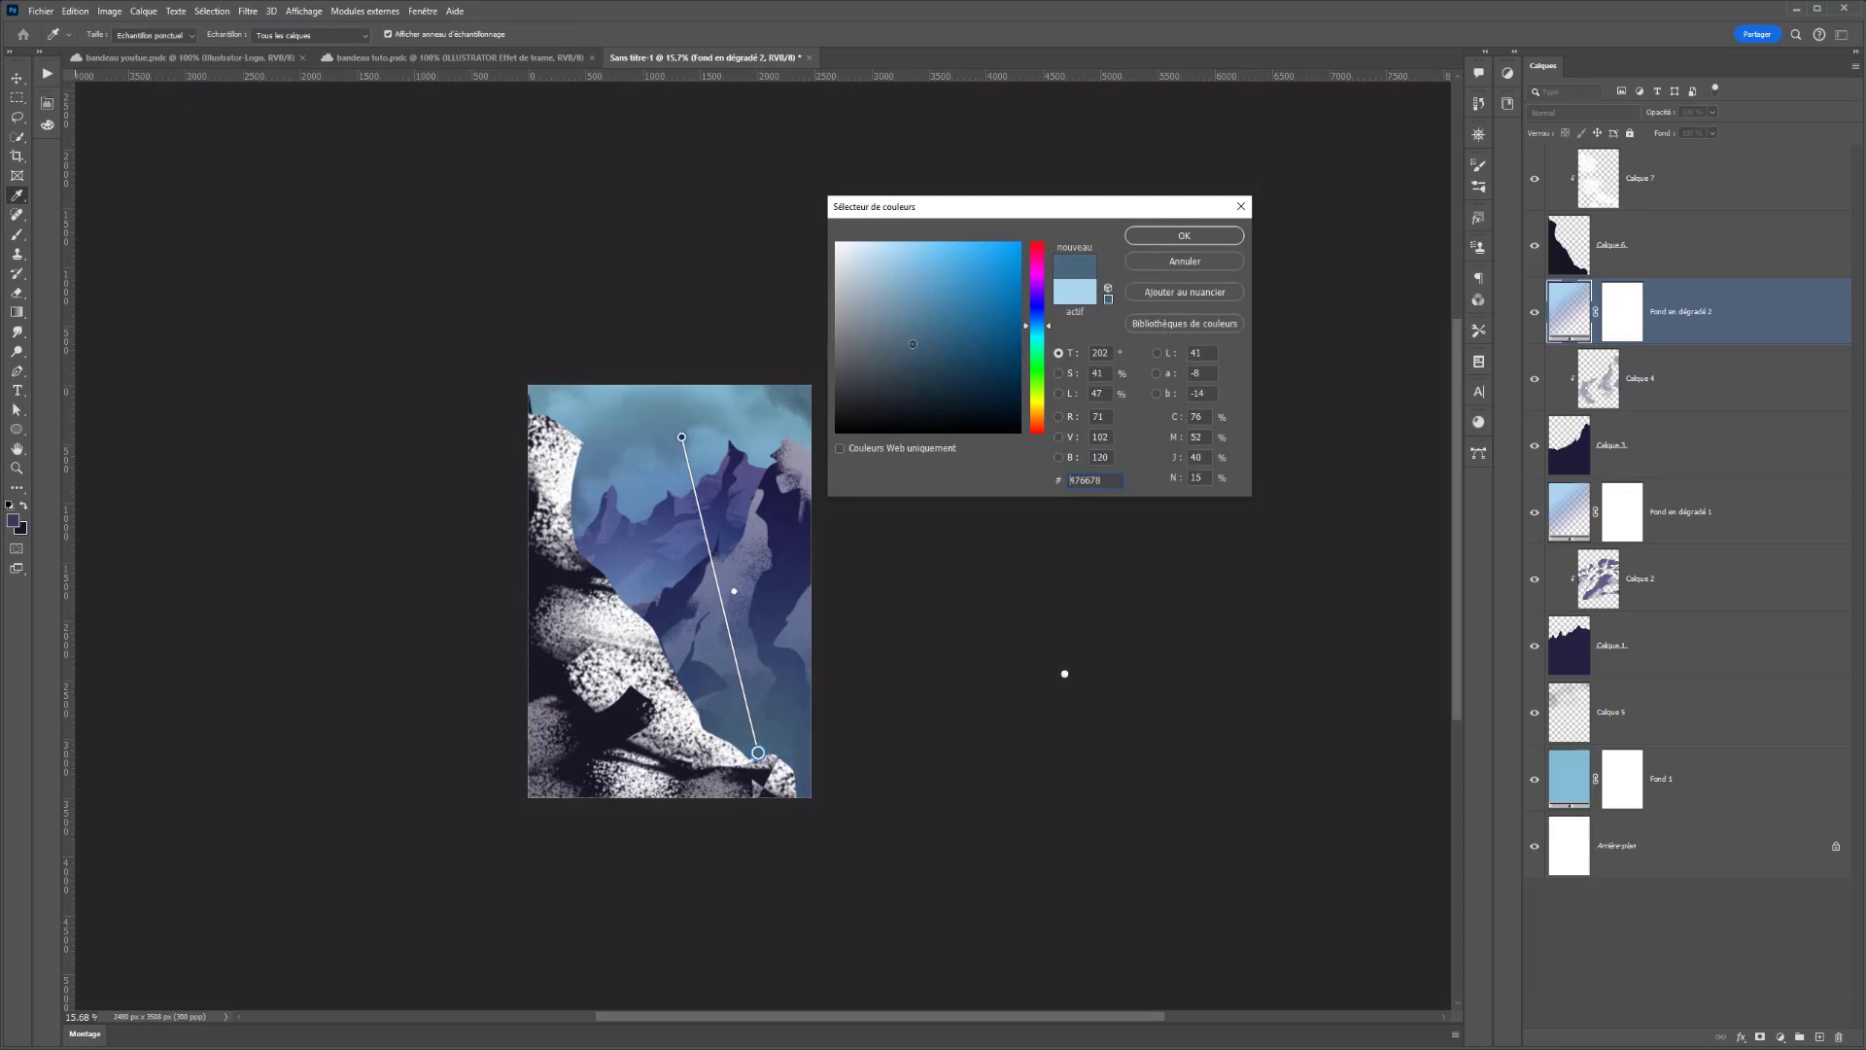
left_click(1154, 238)
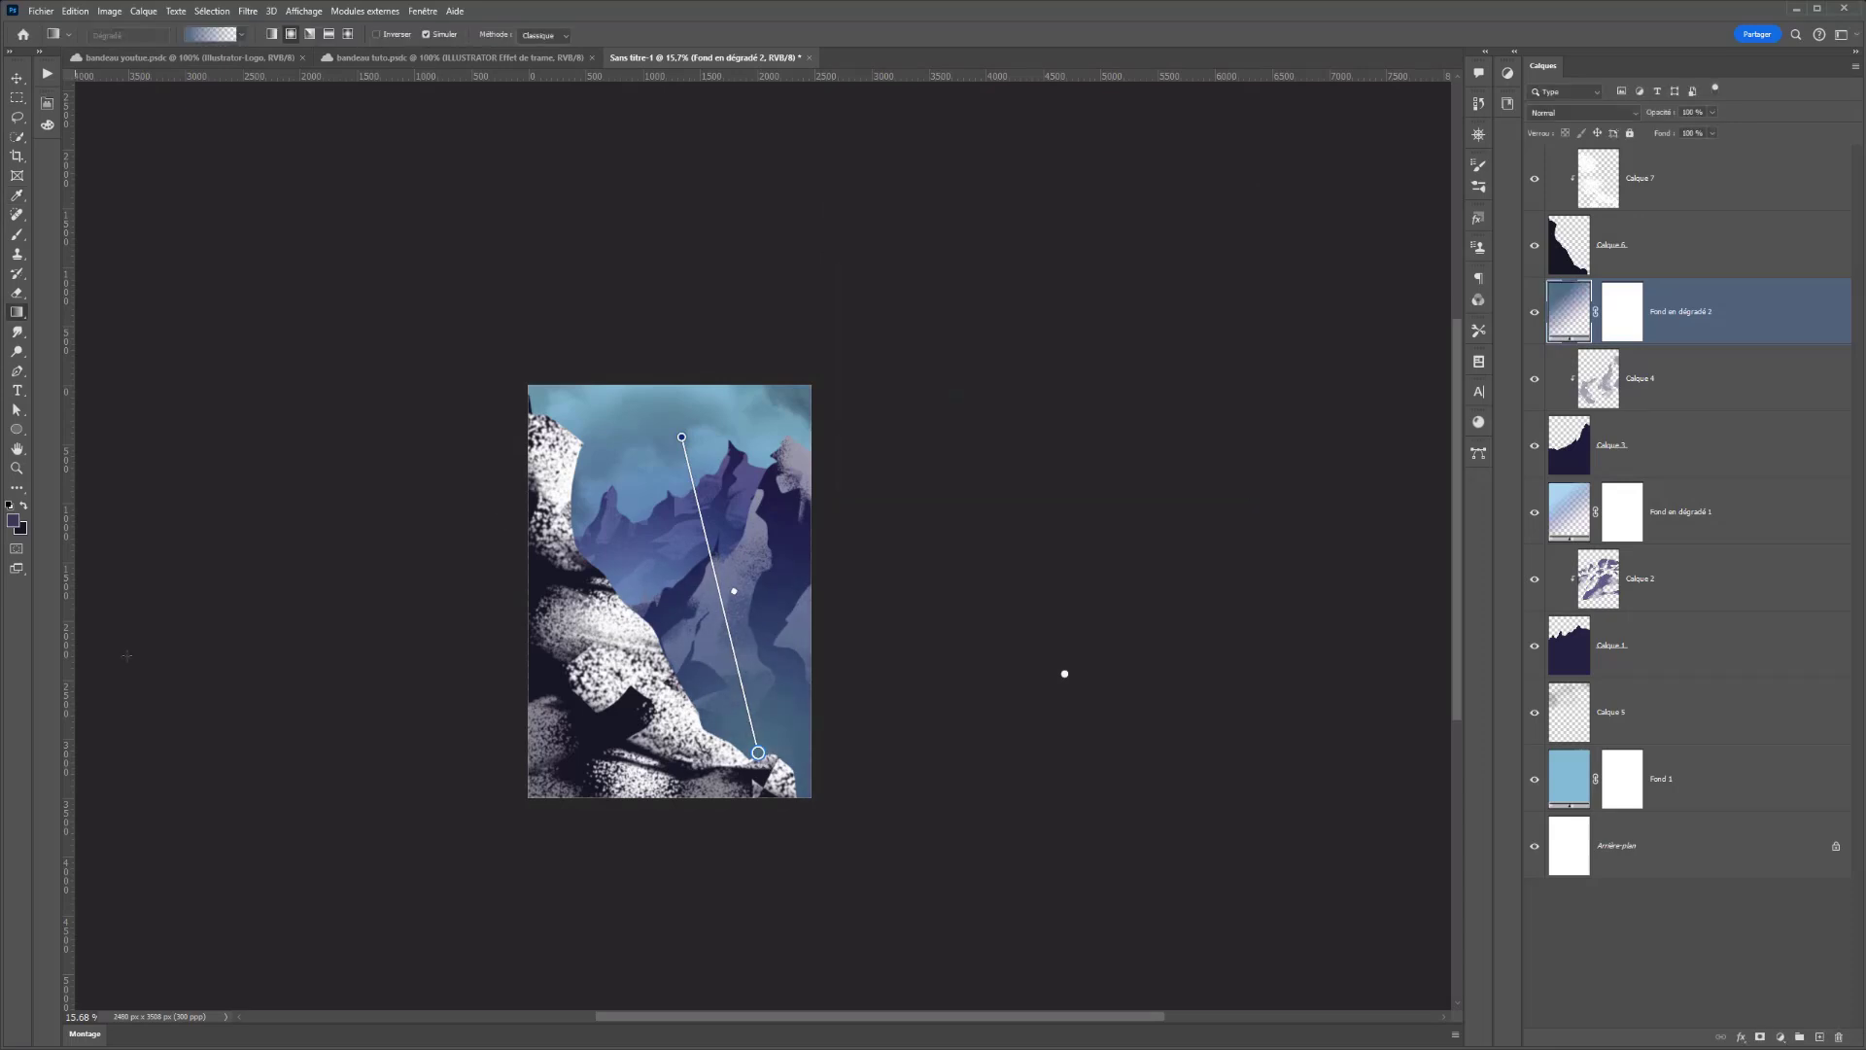
left_click(1614, 183)
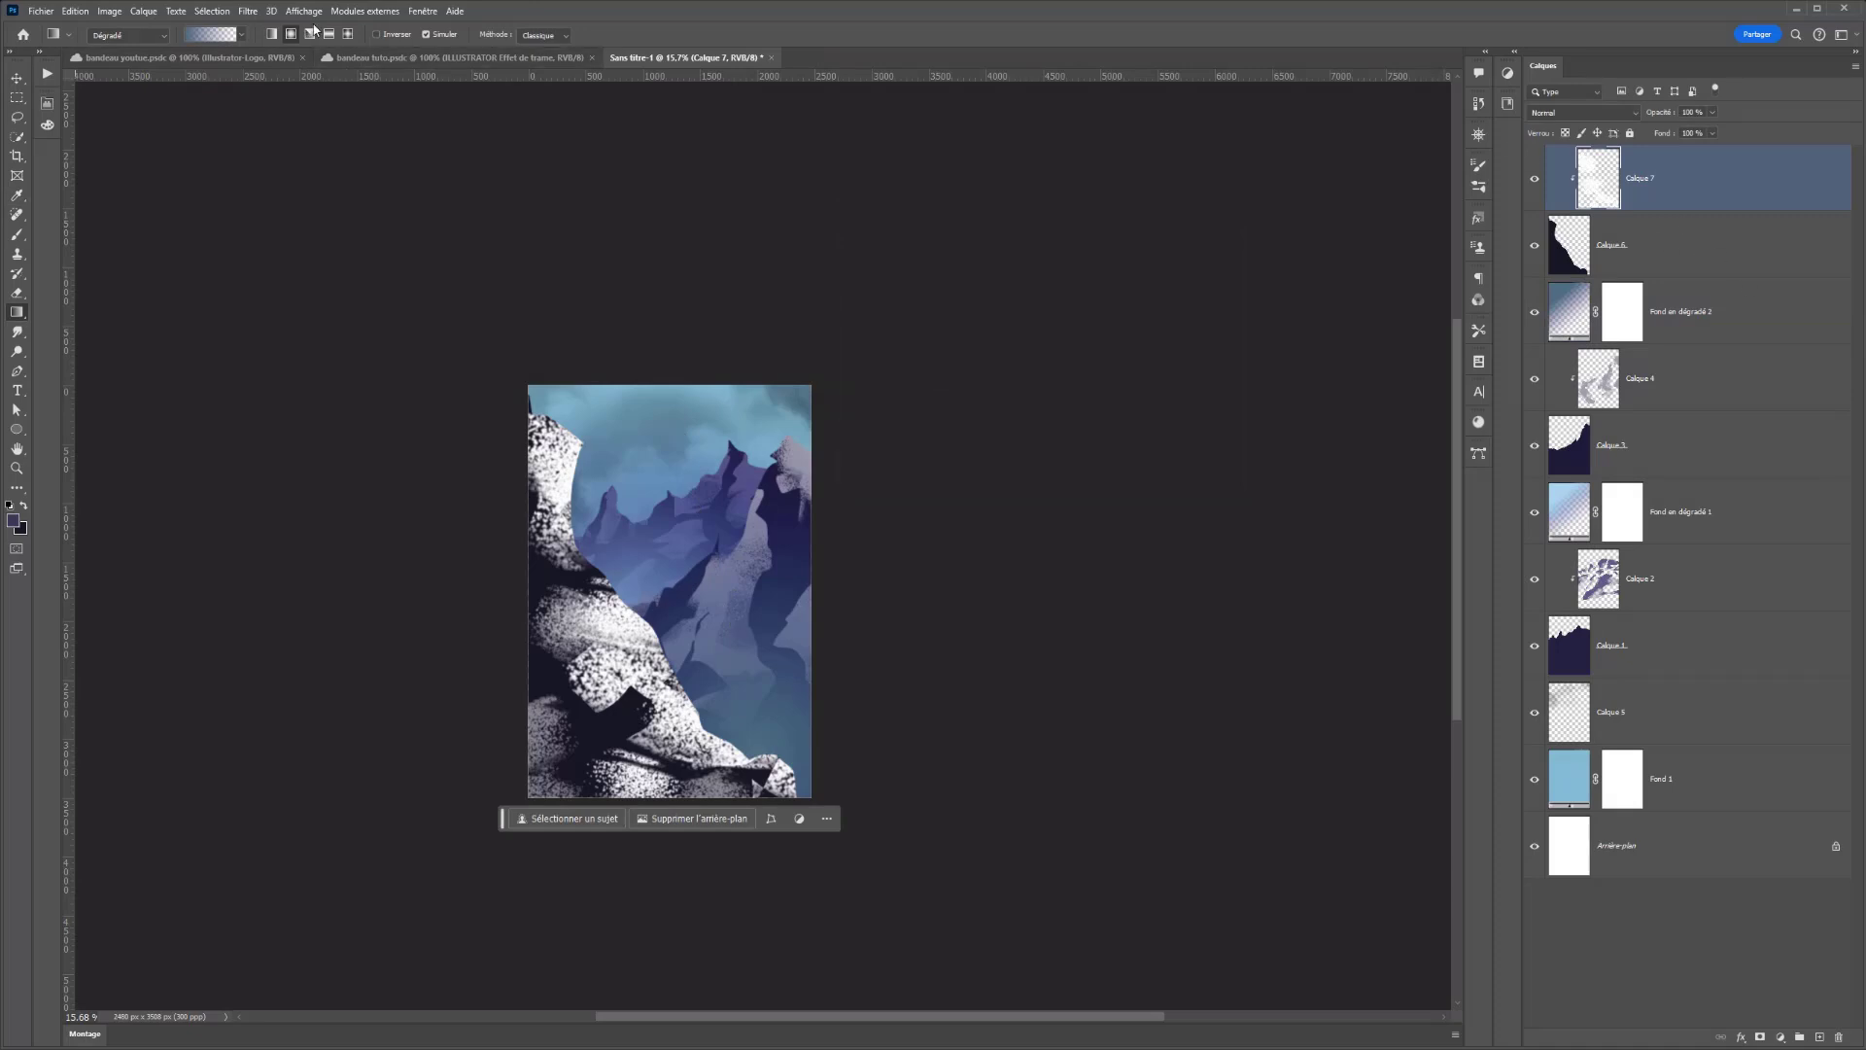
- Try a Gaussian Blur of about 5 px radius on the Calque 7 speckle texture
left_click(247, 11)
mouse_move(260, 245)
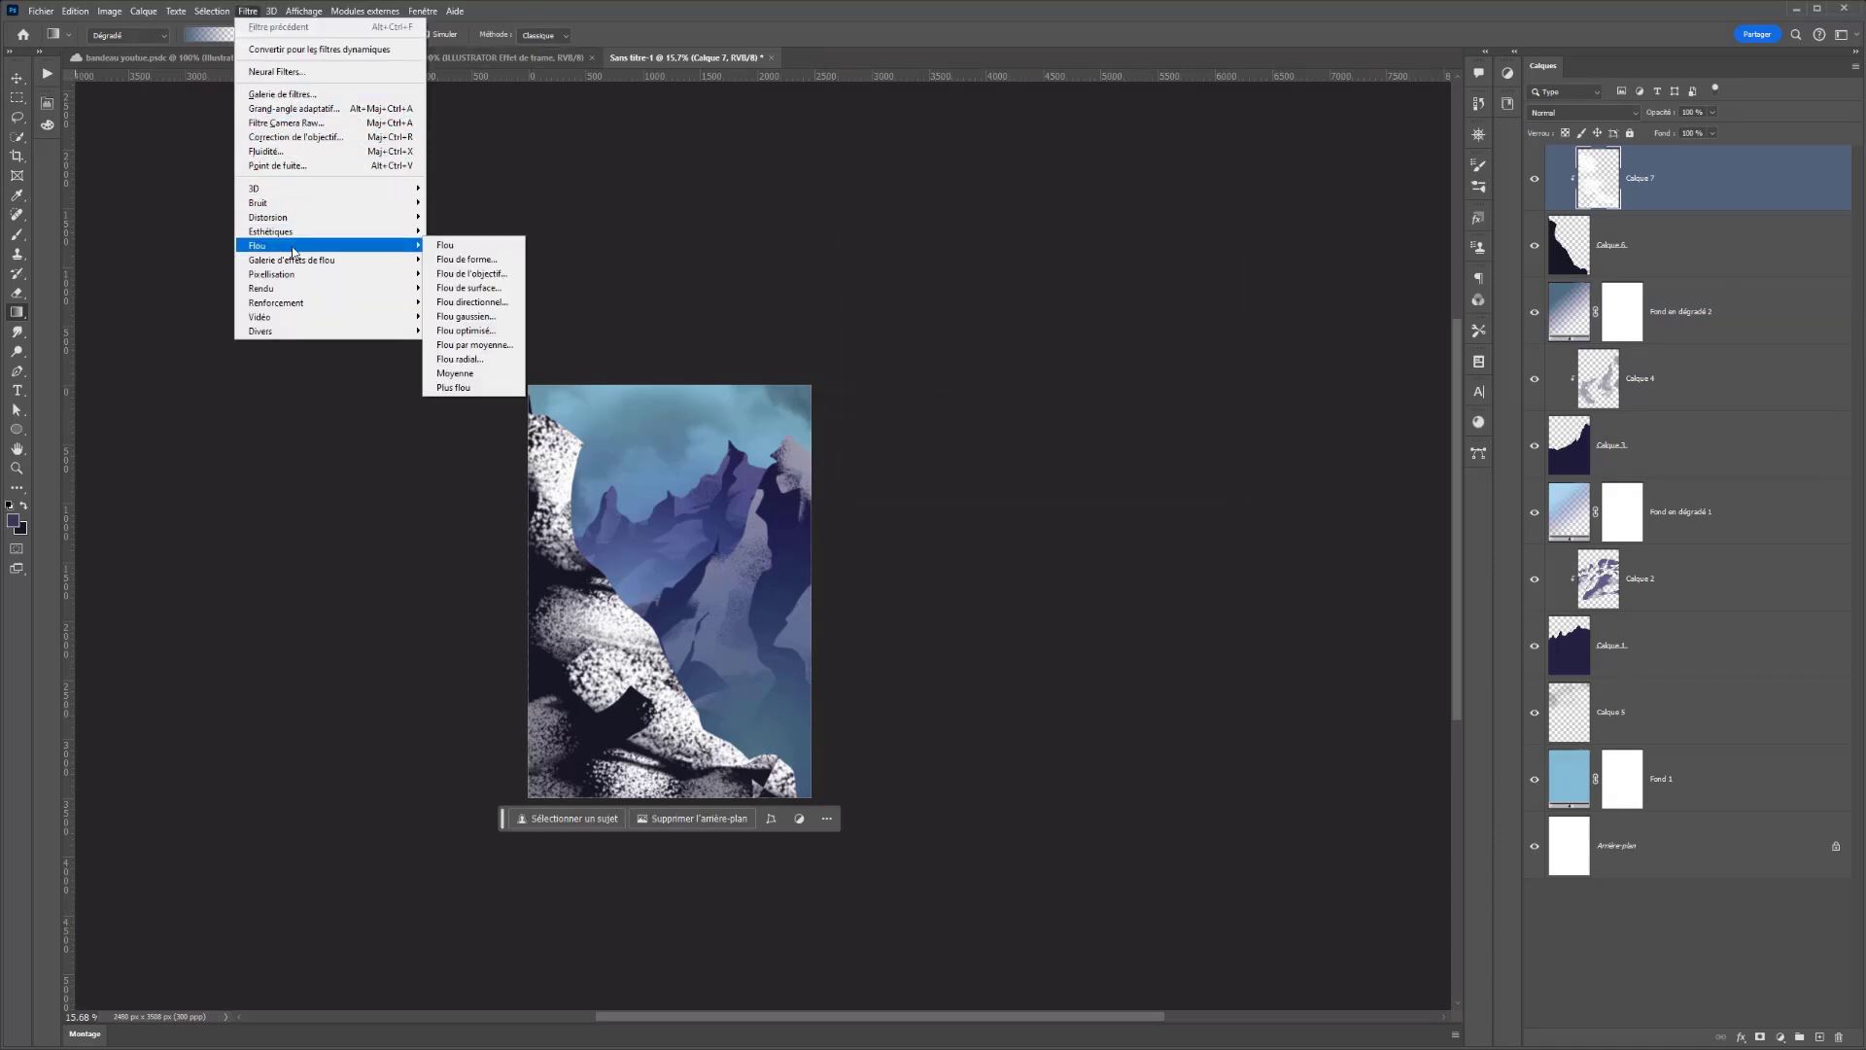
left_click(466, 316)
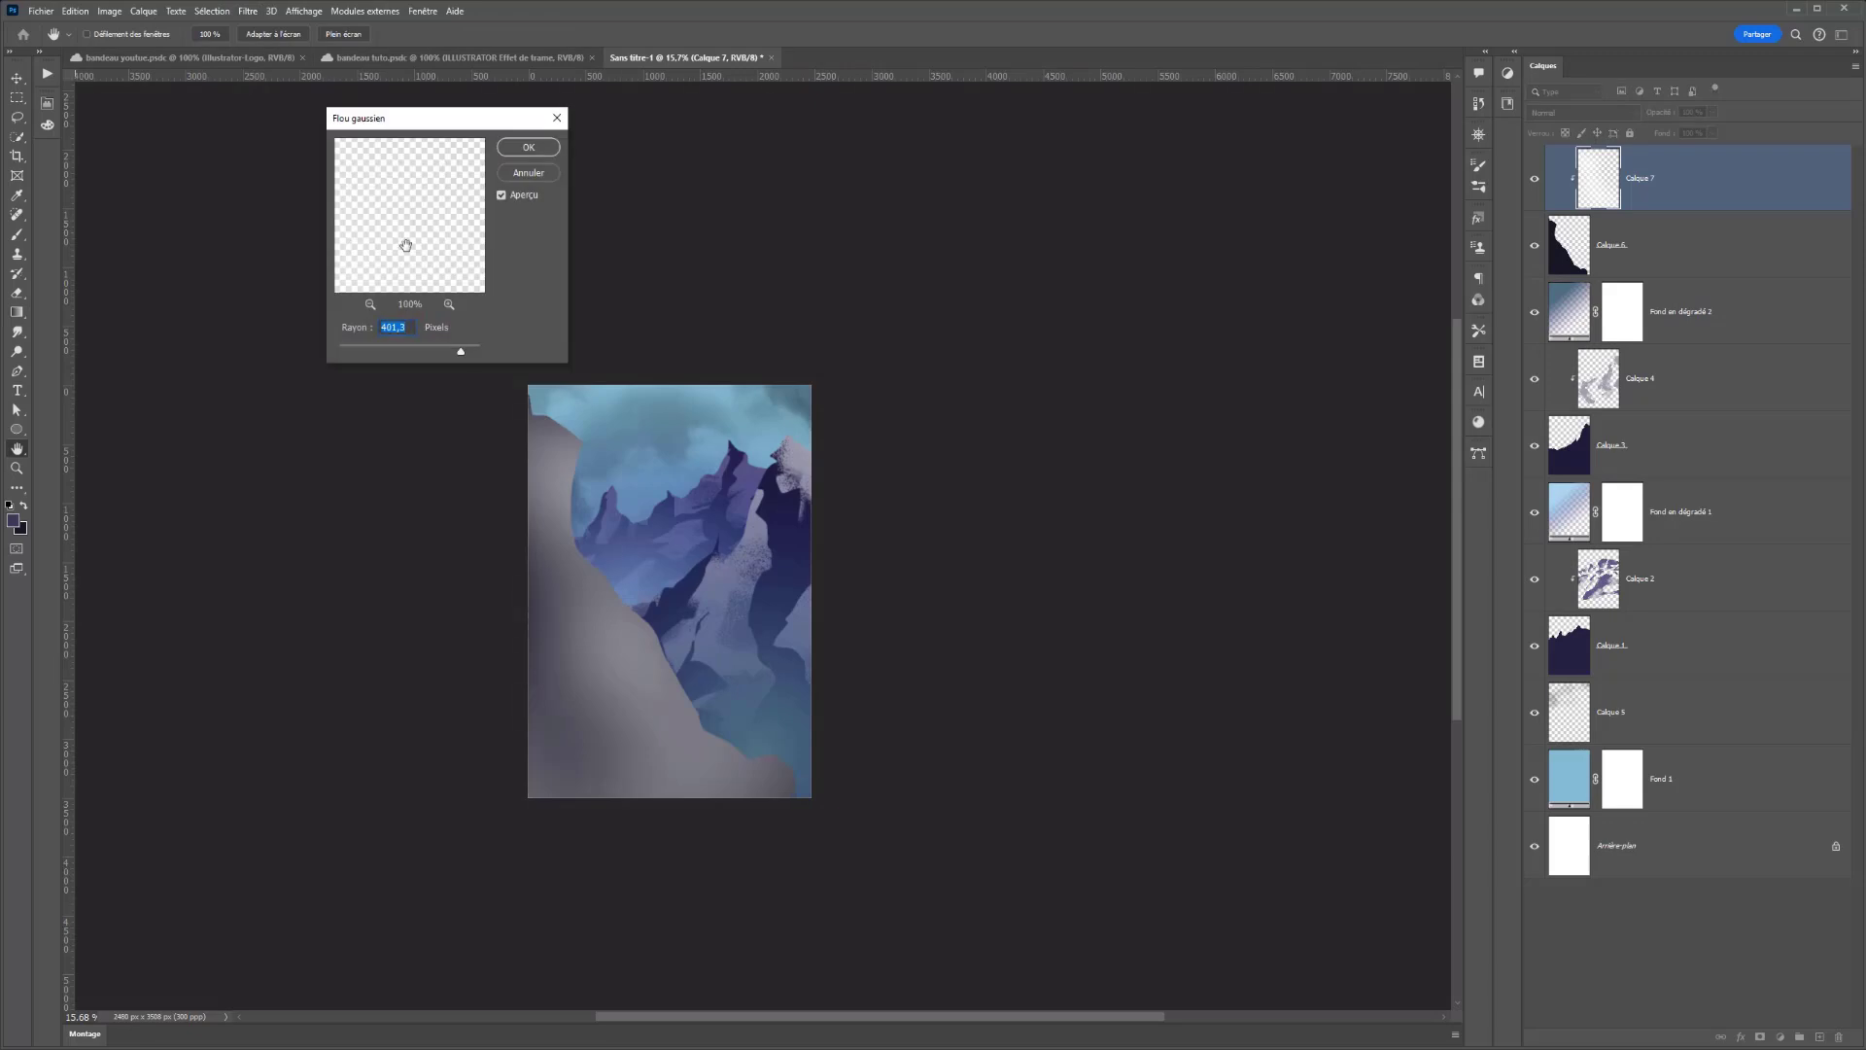
mouse_move(386, 357)
left_mouse_down()
mouse_move(370, 352)
mouse_move(400, 350)
mouse_move(388, 360)
left_mouse_up()
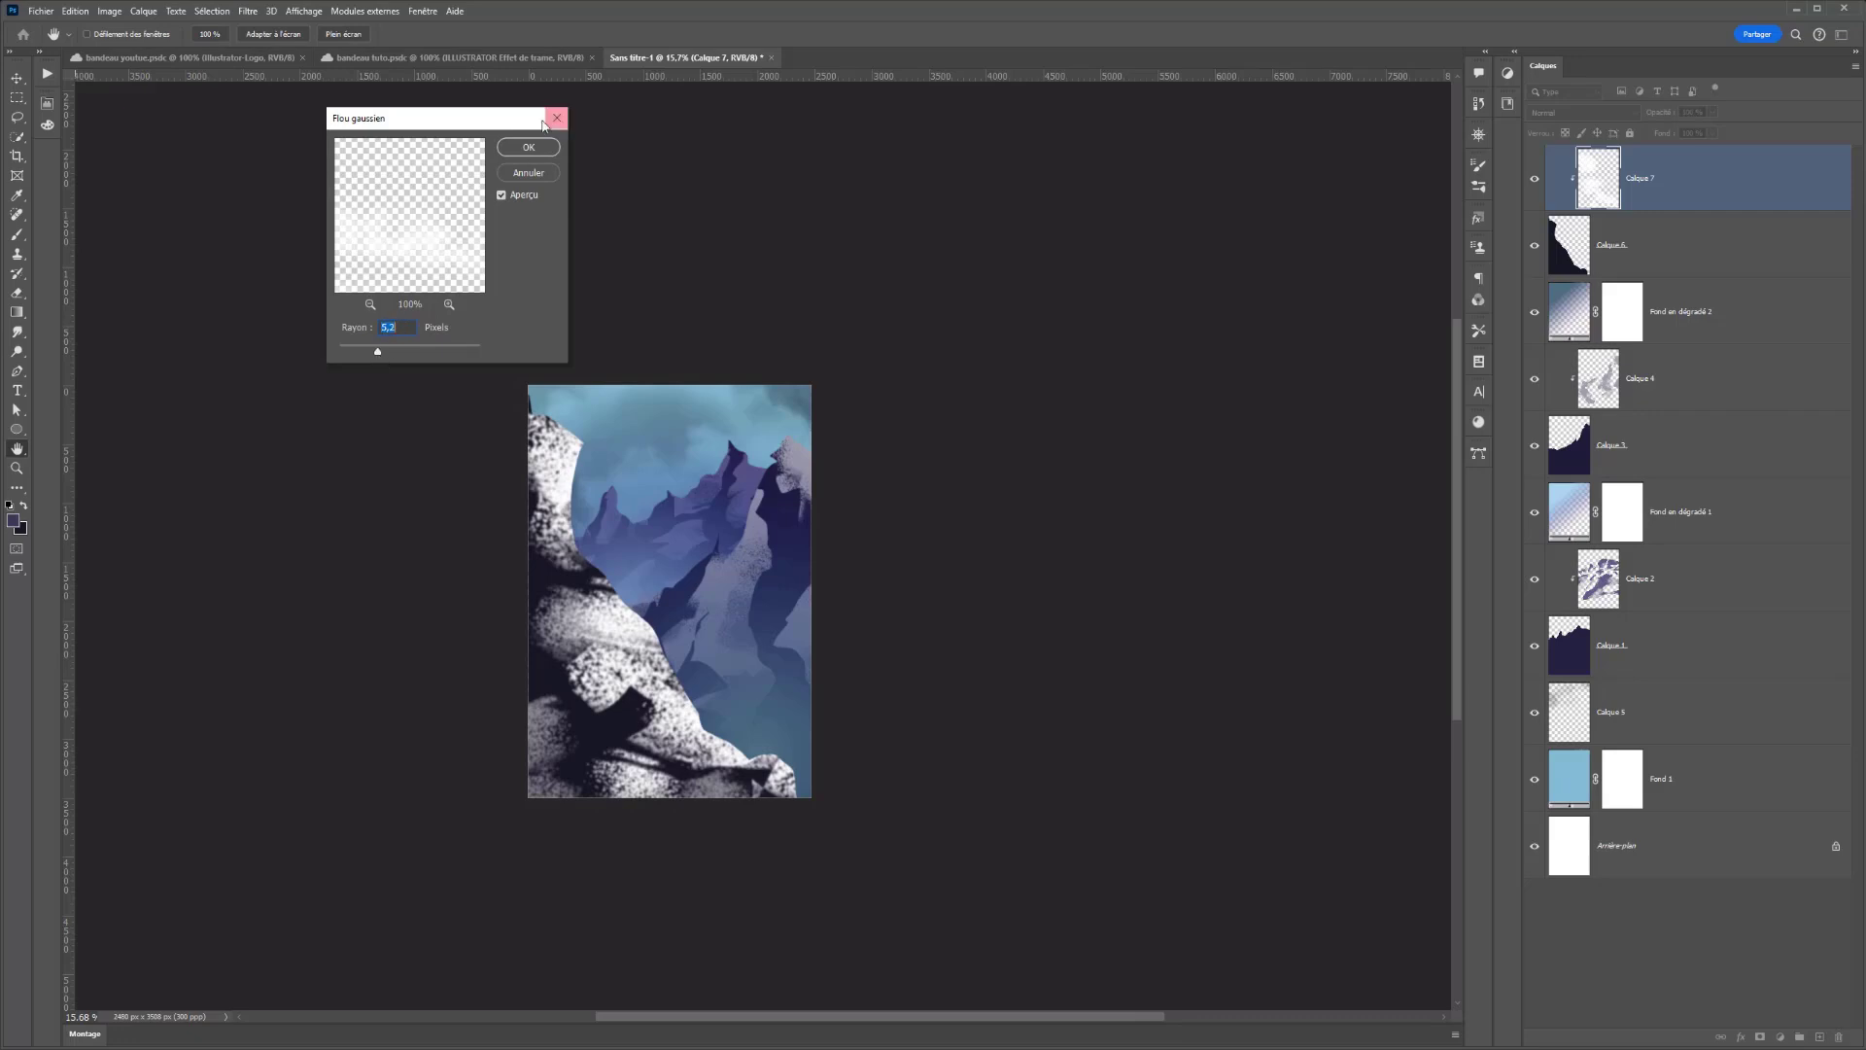
left_click(529, 147)
left_click(16, 98)
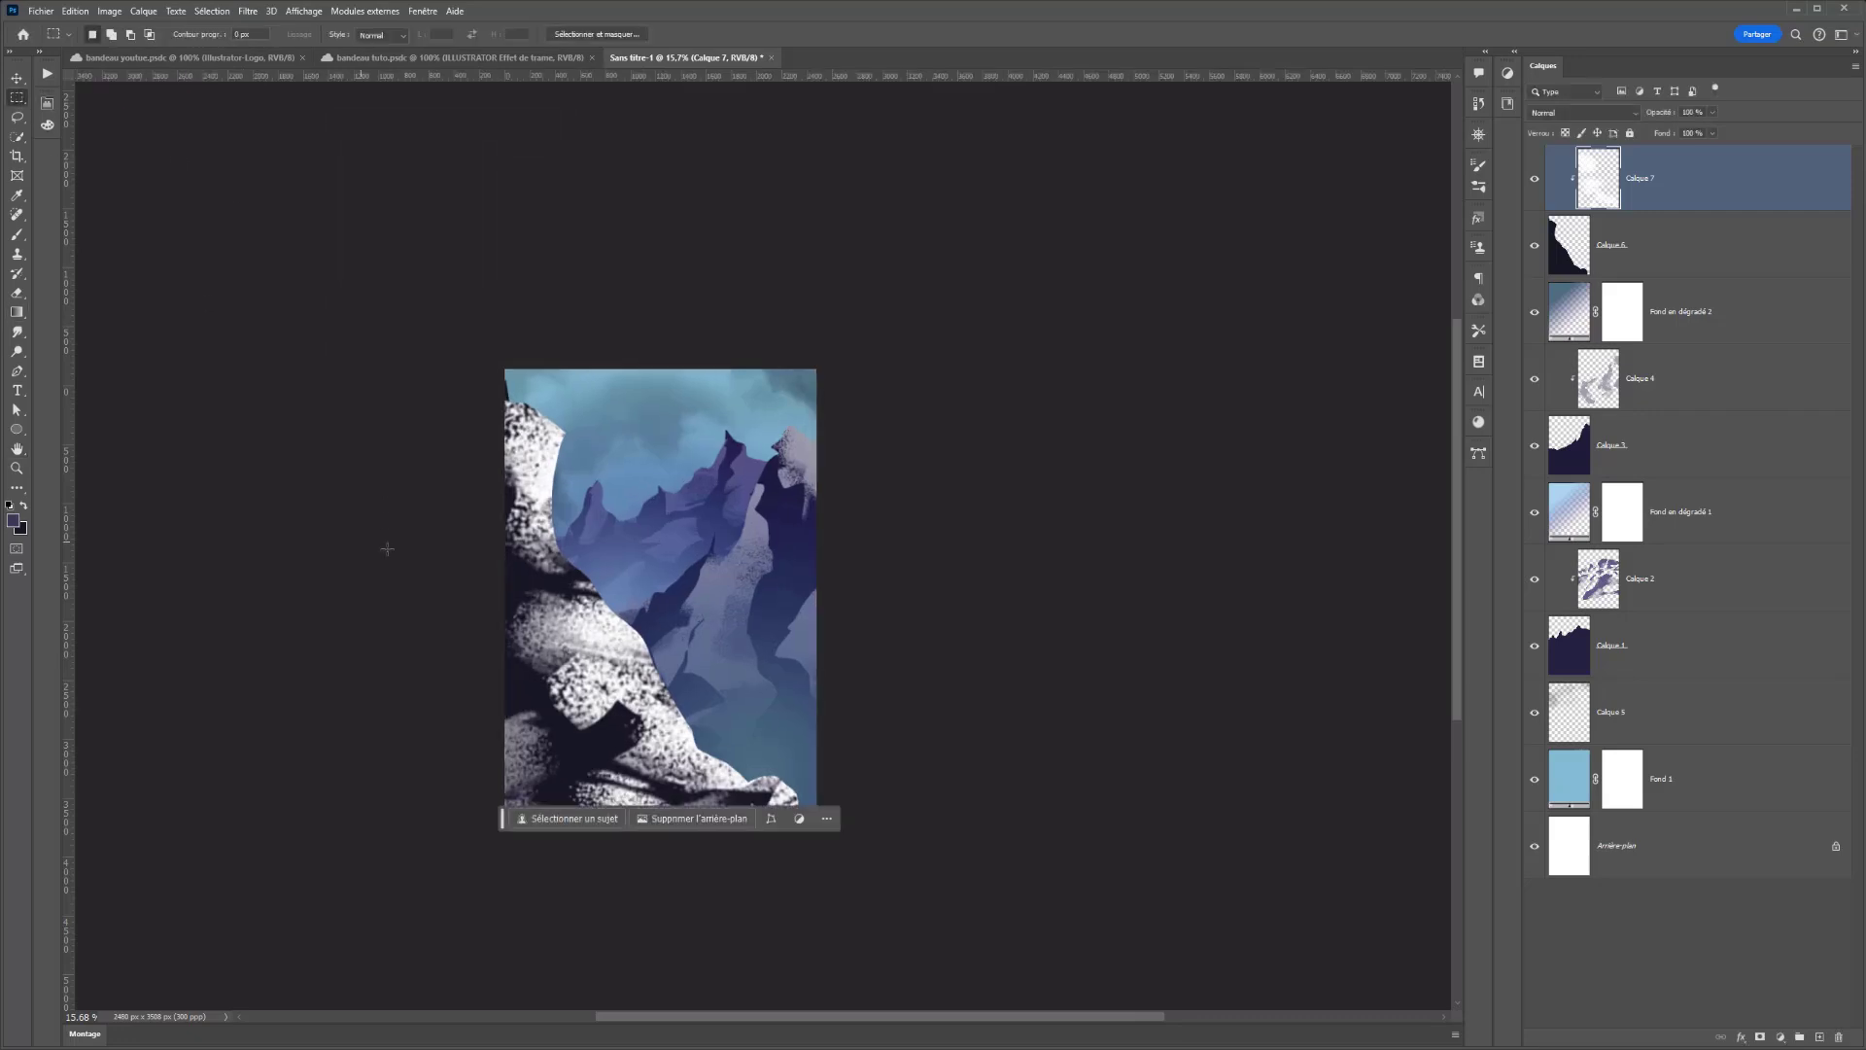